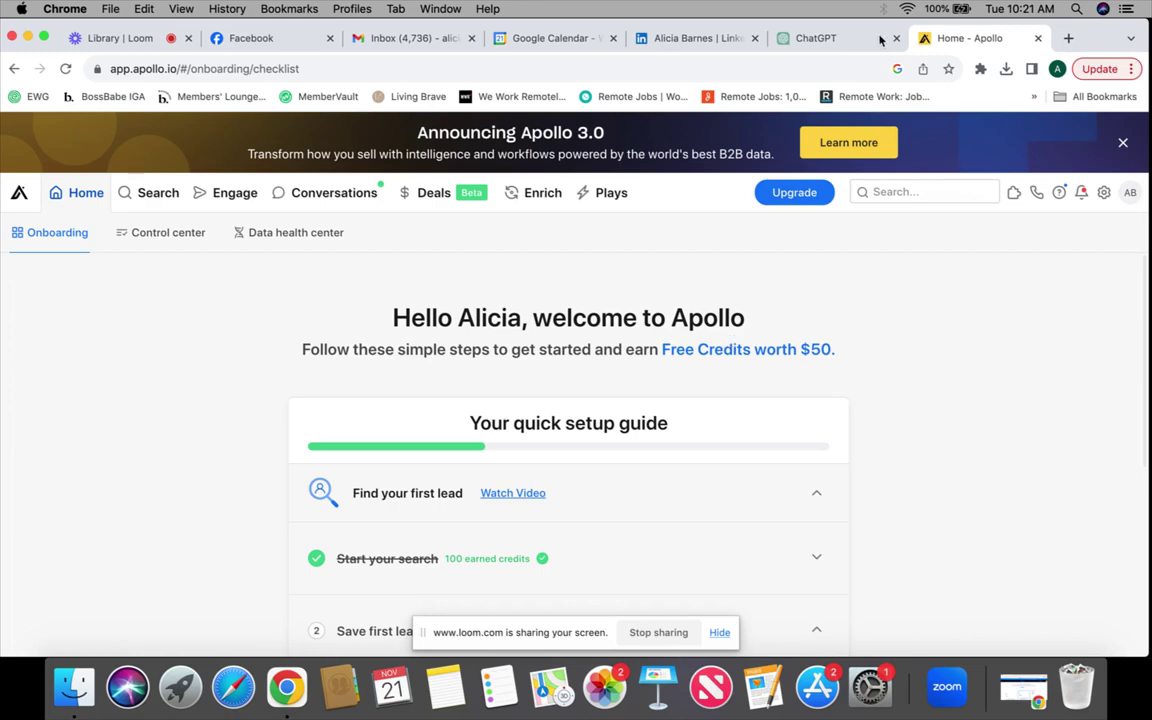
Check the cold email draft in ChatGPT, and start creating a sequence with AI from the Sequences page in Apollo.
click(843, 40)
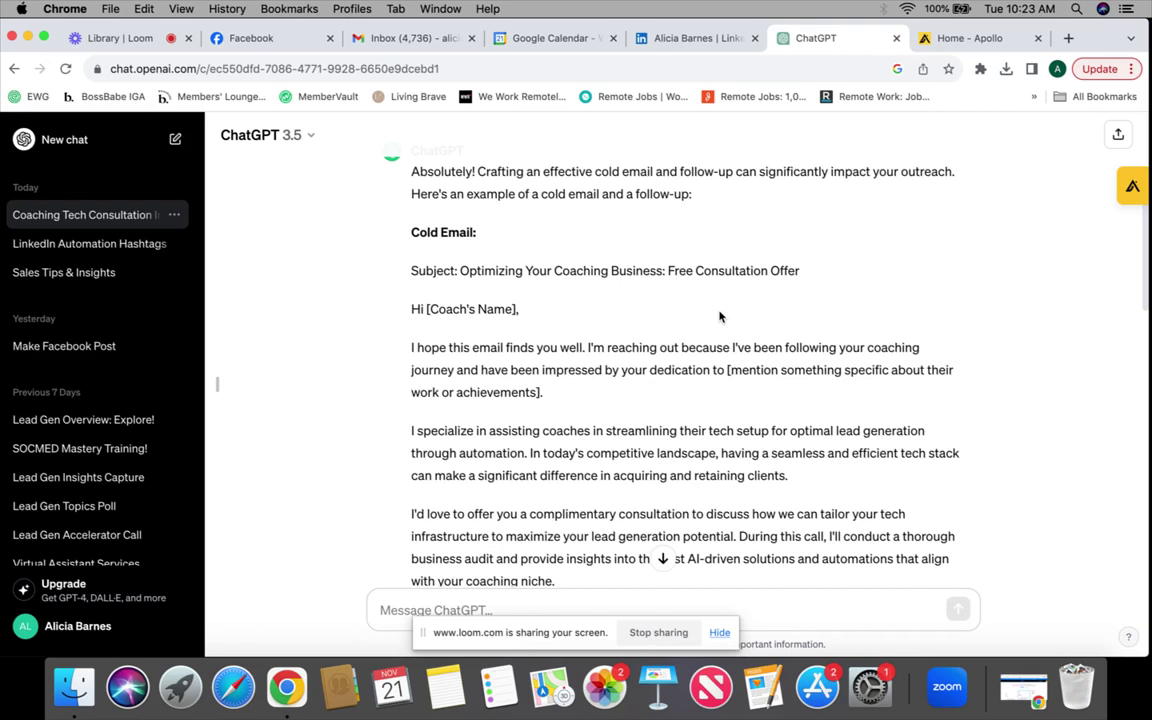
click(963, 40)
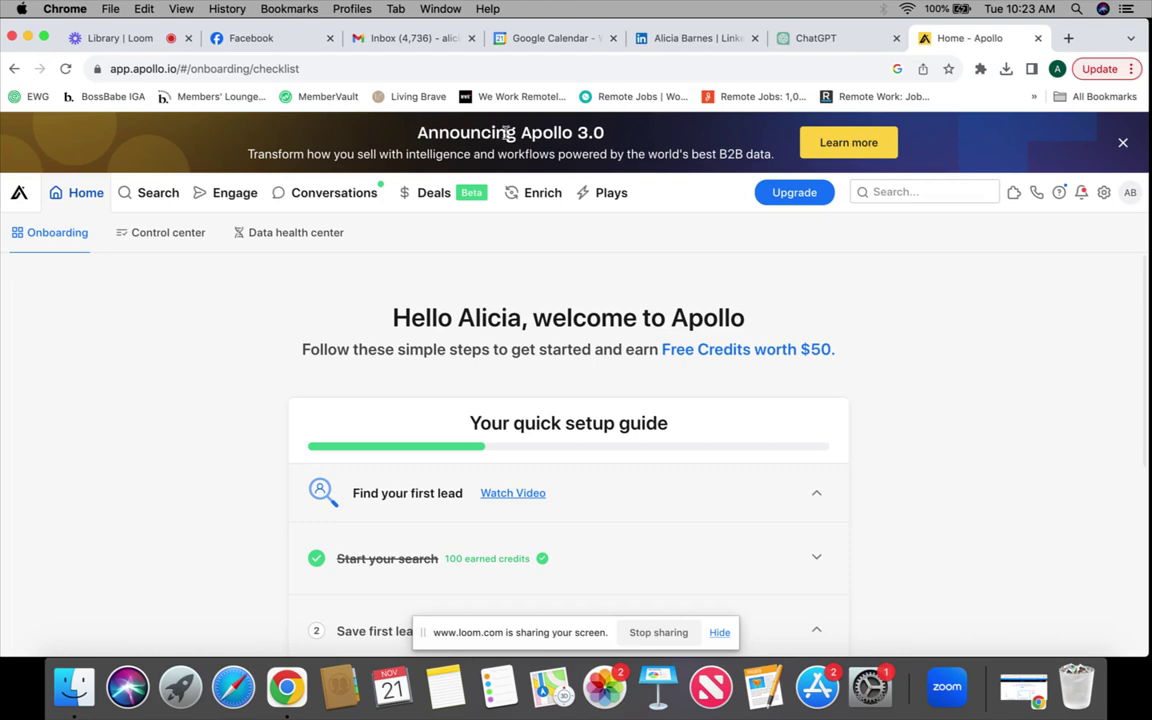
mouse_move(246, 204)
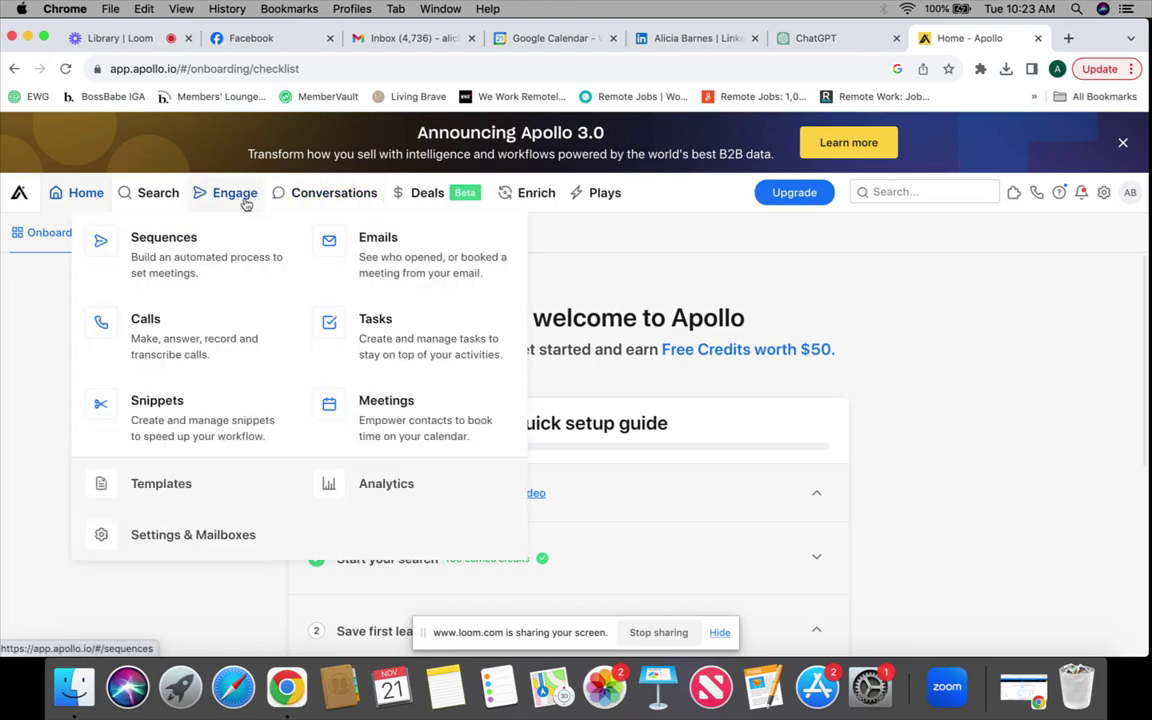
click(241, 252)
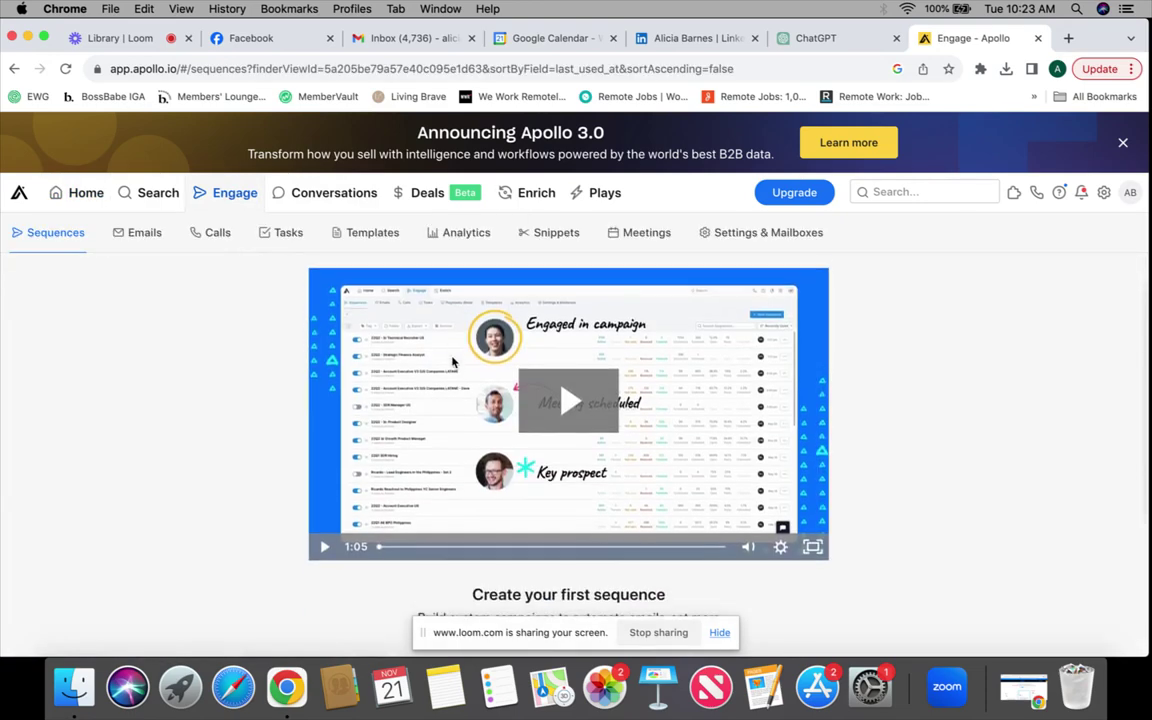
scroll(590, 450, down, 5)
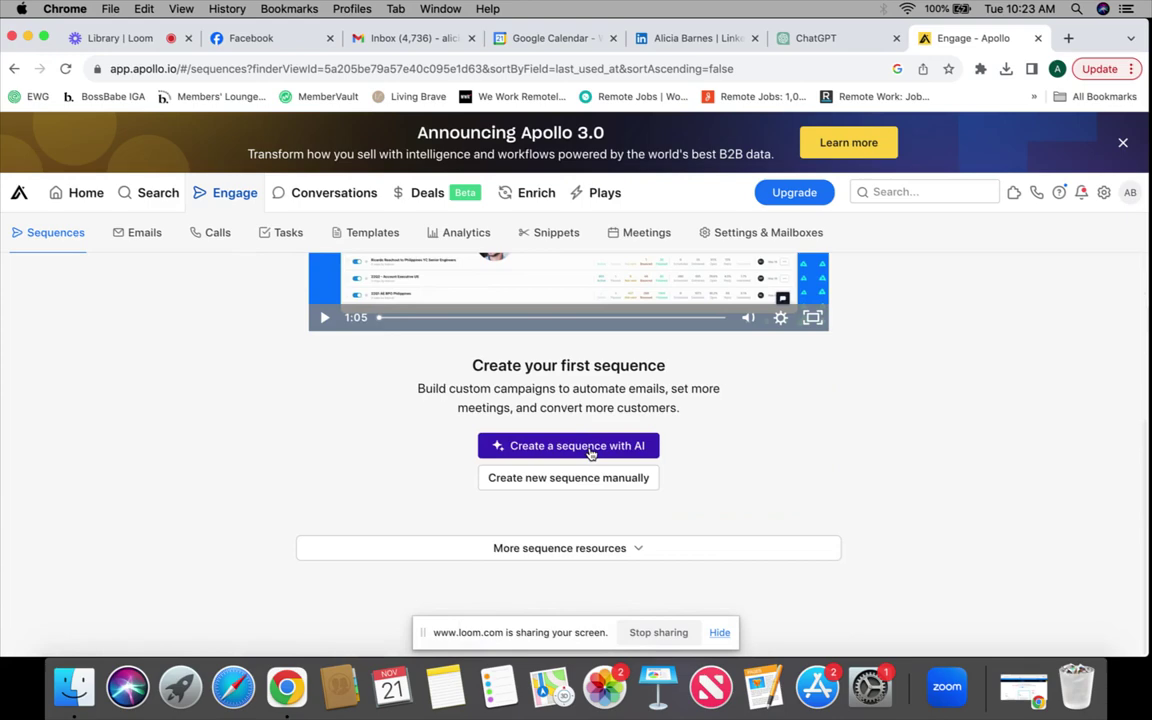
click(590, 451)
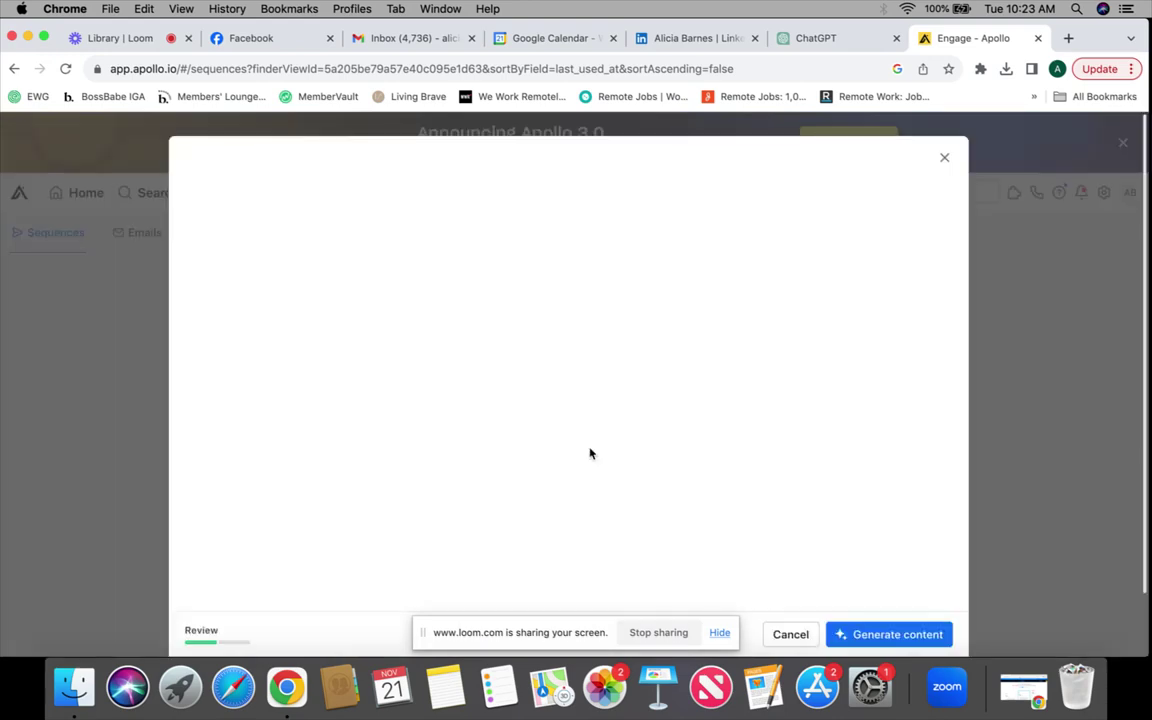
scroll(590, 453, down, 2)
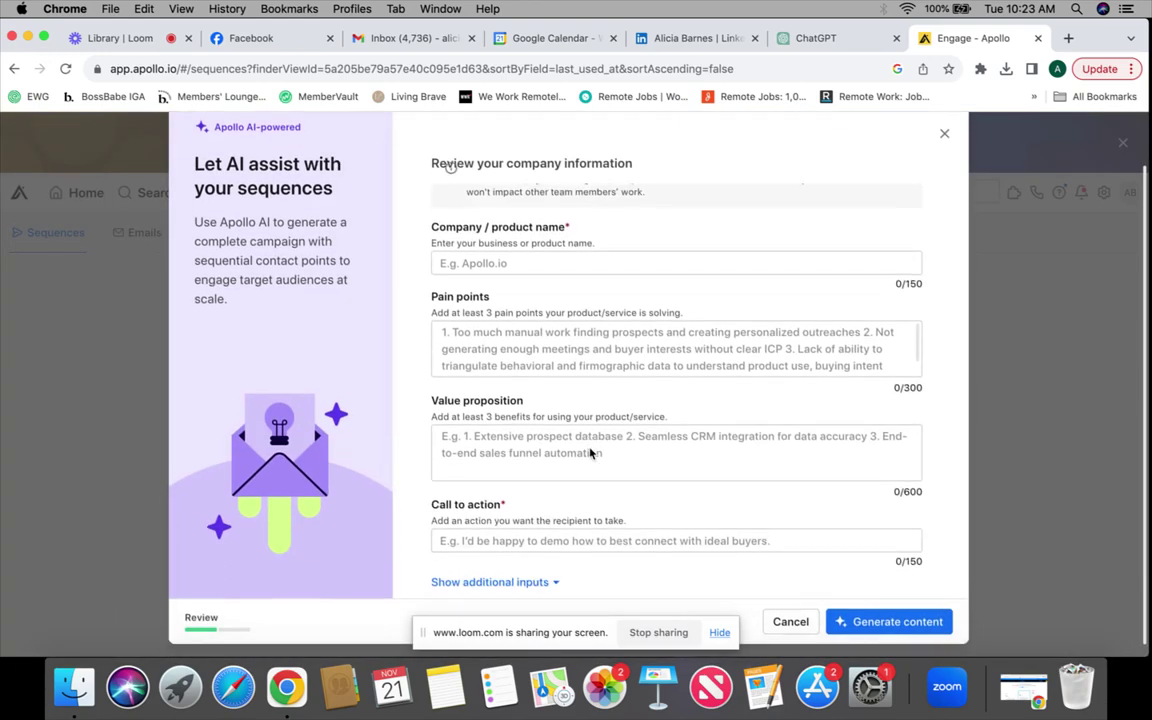
scroll(590, 453, up, 2)
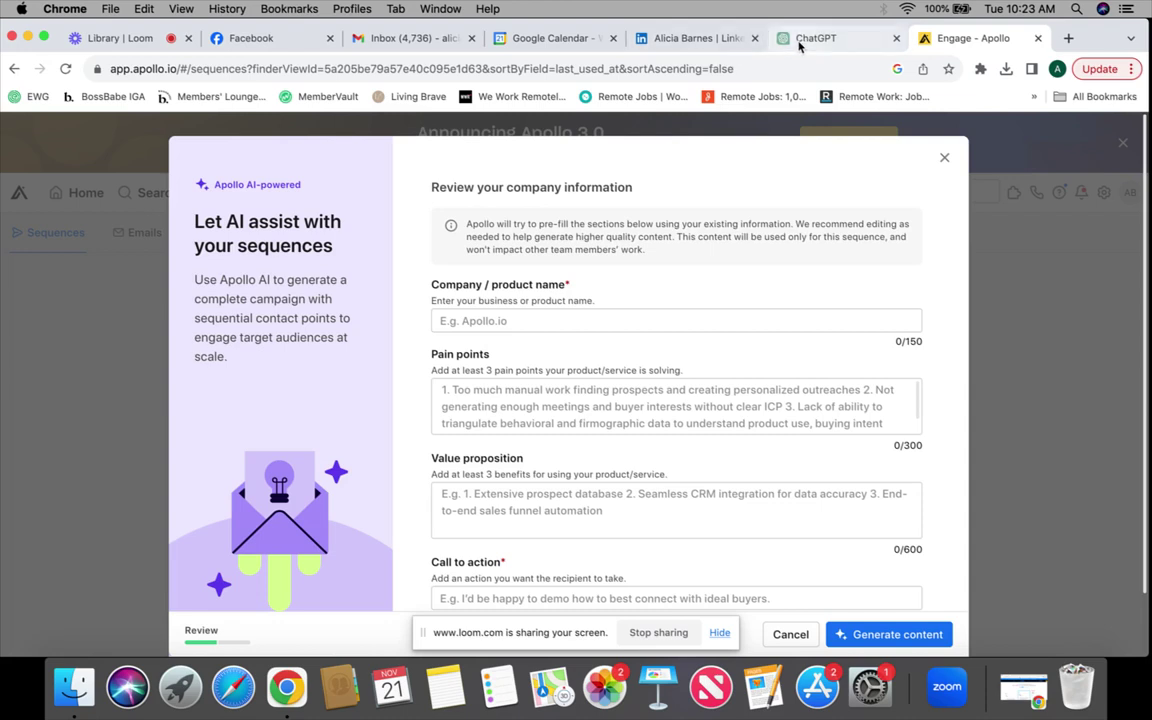
Enter "Automations Systems and Lead Generation Done For you Services" as the company / product name, without a comma after "Automations".
click(520, 322)
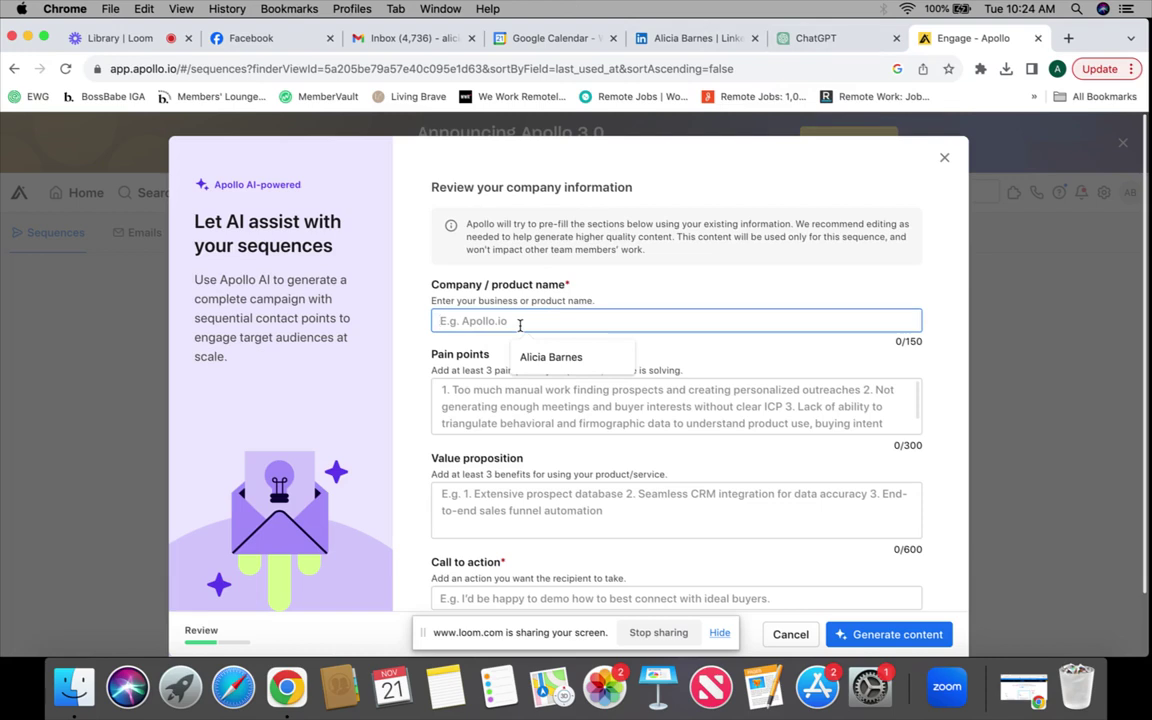
text(Automations)
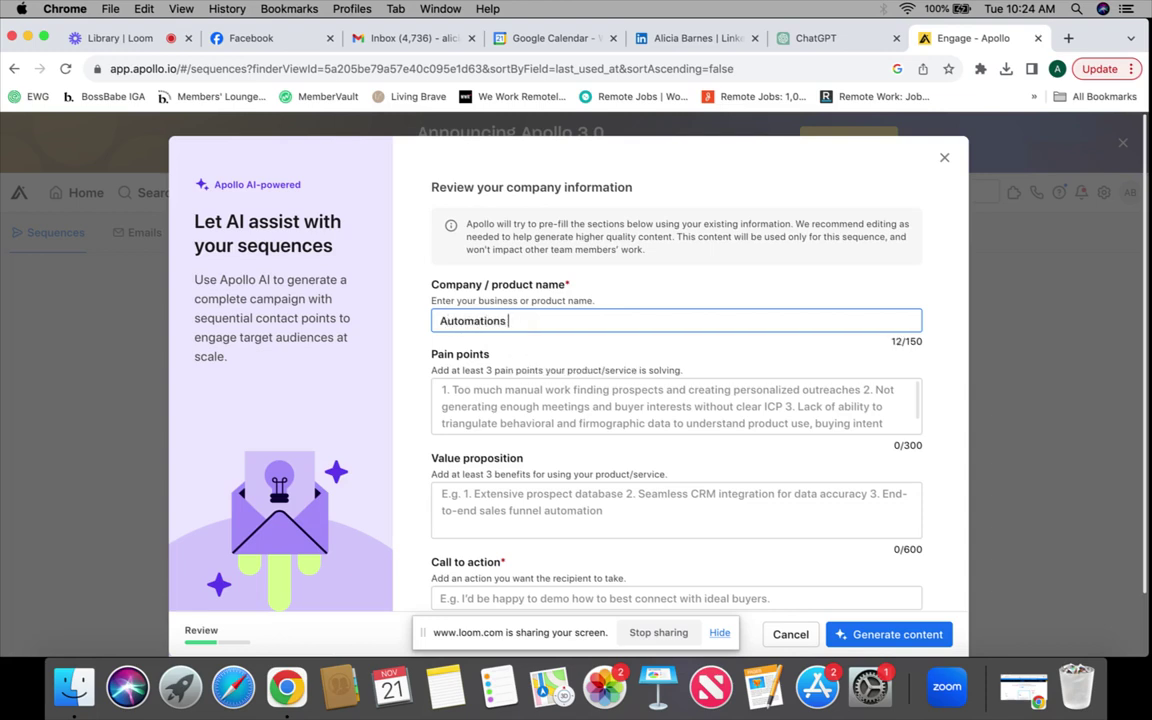
text(, Systems and Lead)
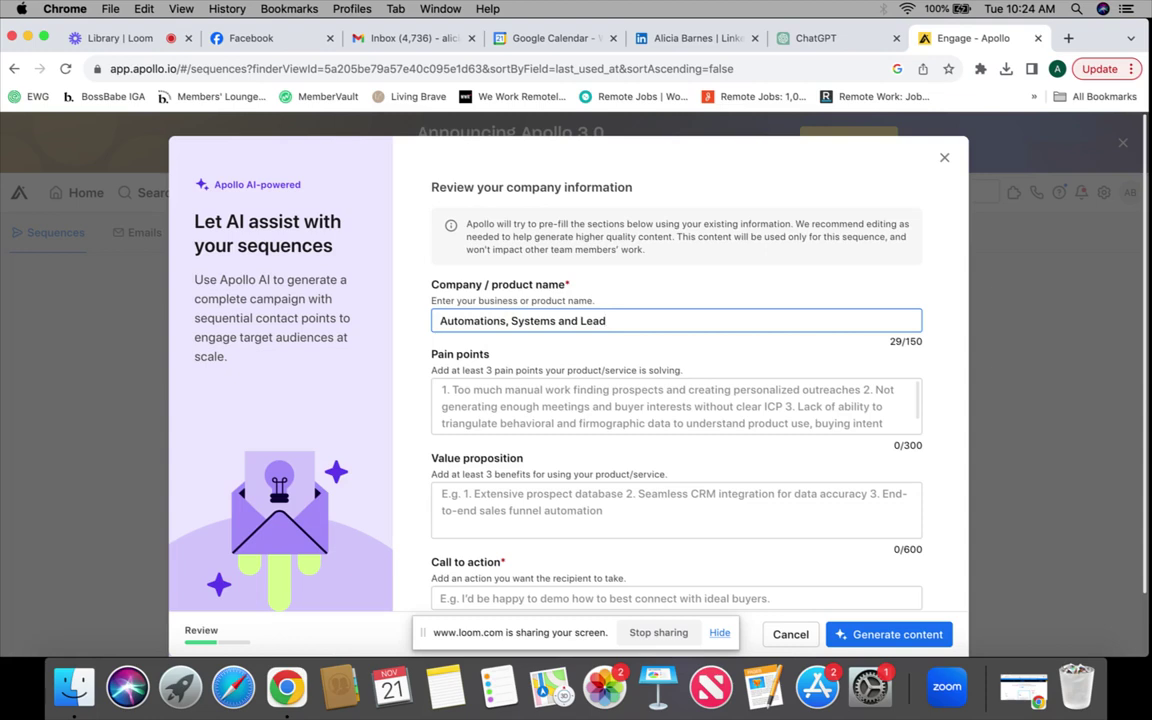
text( Generation Done For y)
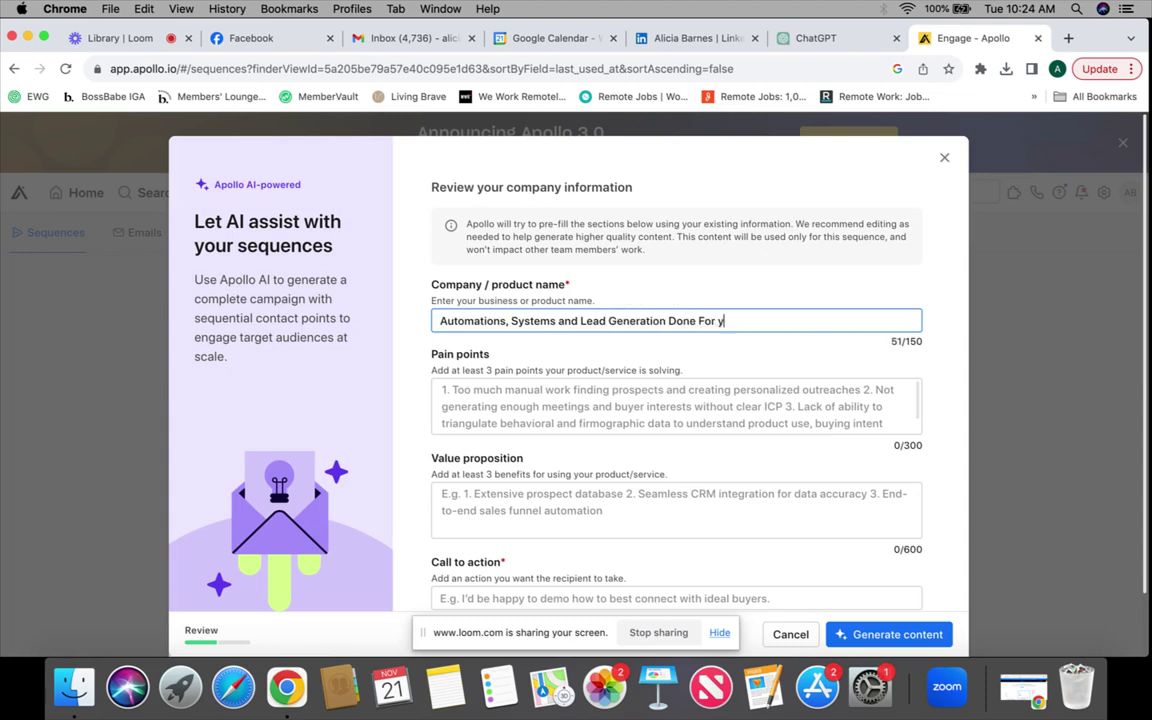
text(ou Services)
click(510, 321)
key(BackSpace)
key(BackSpace)
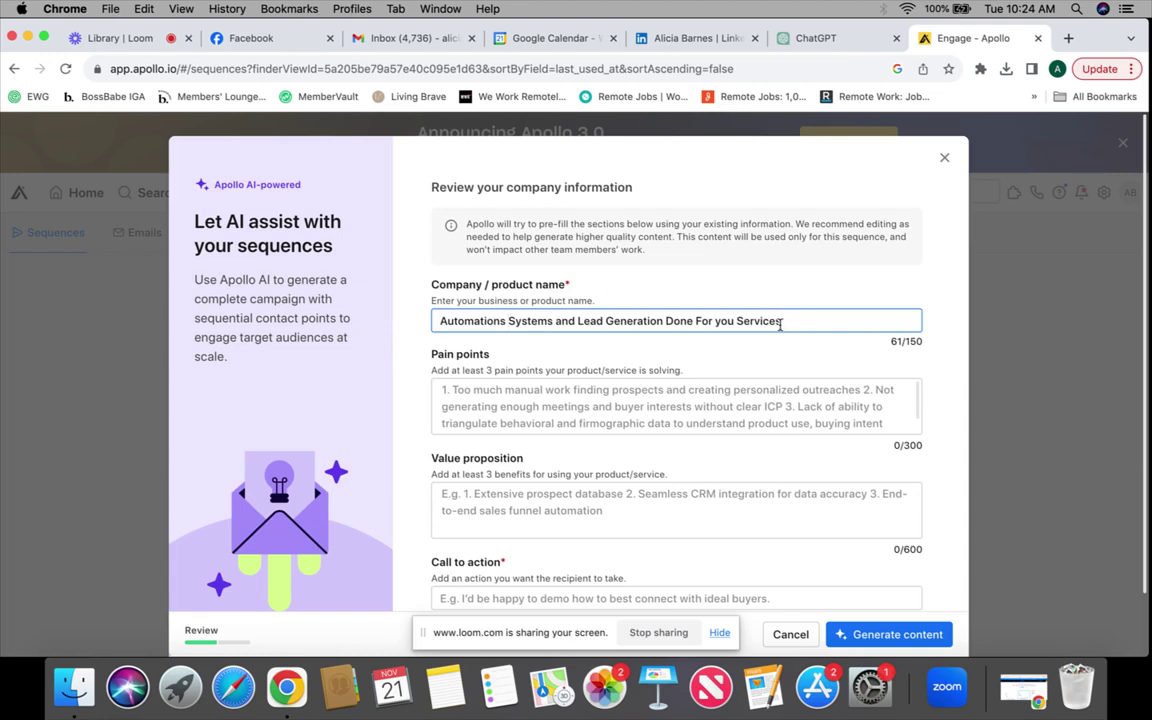
Reword the company / product name to "Done for You Automations Systems and Lead Generation".
drag(781, 321, 699, 322)
click(700, 321)
drag(781, 321, 668, 321)
key(BackSpace)
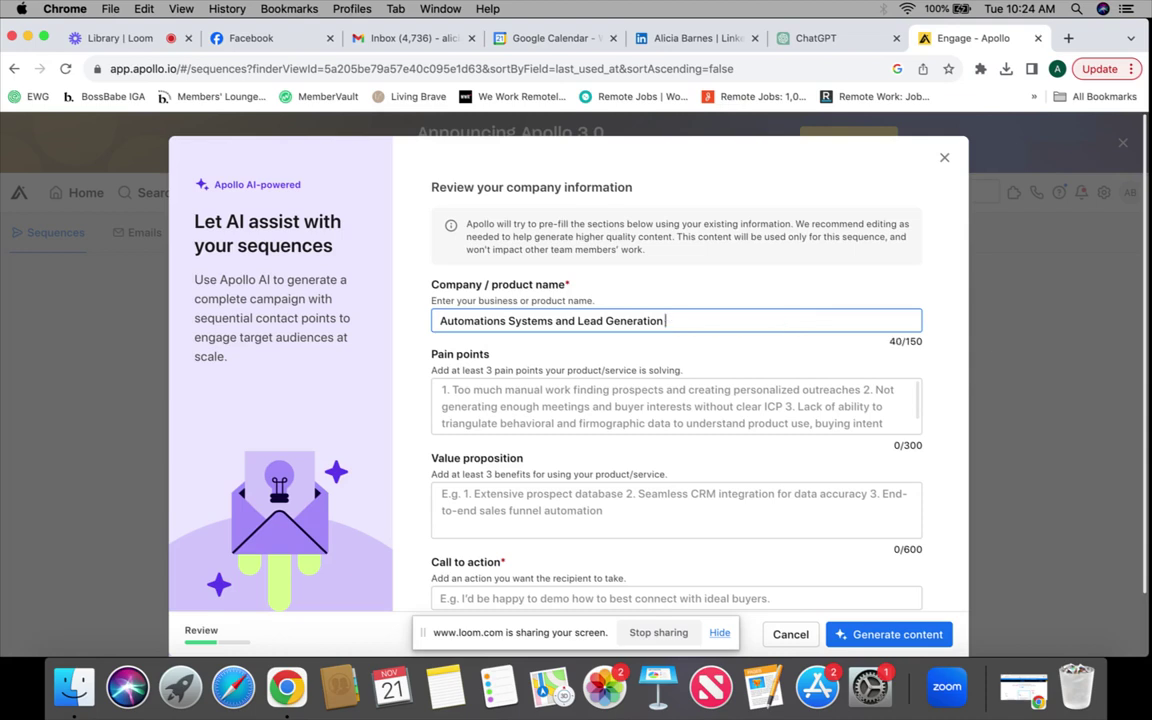
click(440, 320)
text(Done for You)
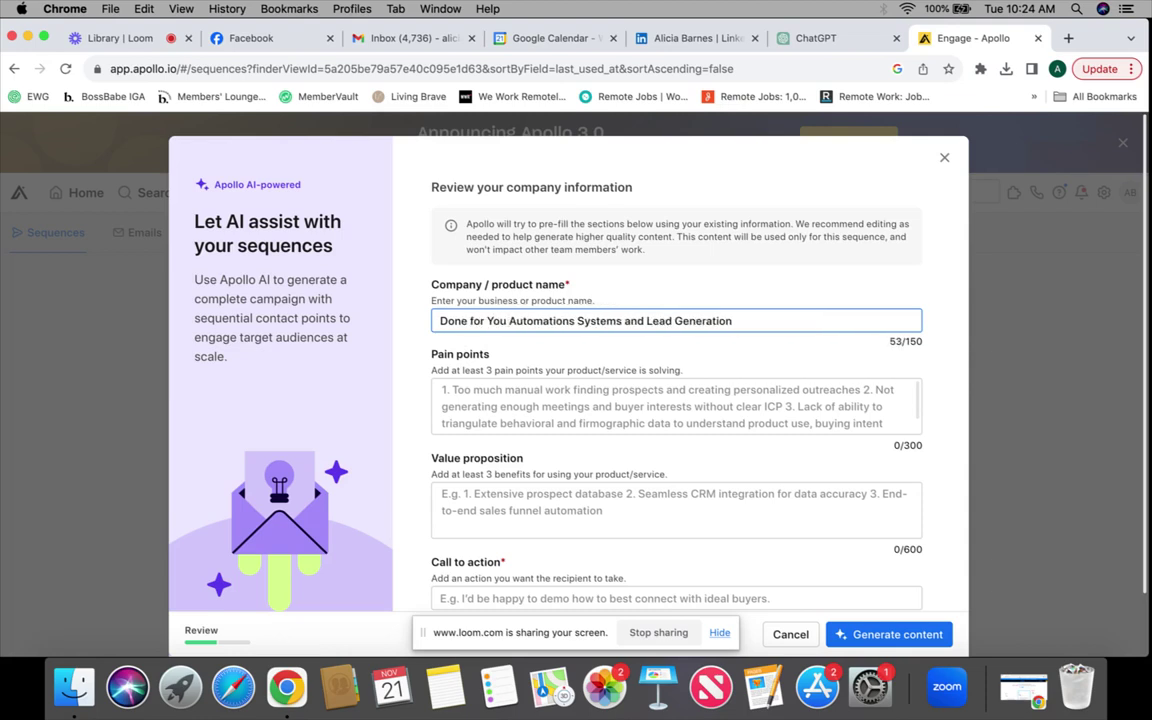
Enter the first pain point: "1. You don't have to get stuck in selling your product/service because tech is holding you up.".
click(477, 389)
scroll(477, 389, down, 1)
scroll(477, 389, up, 1)
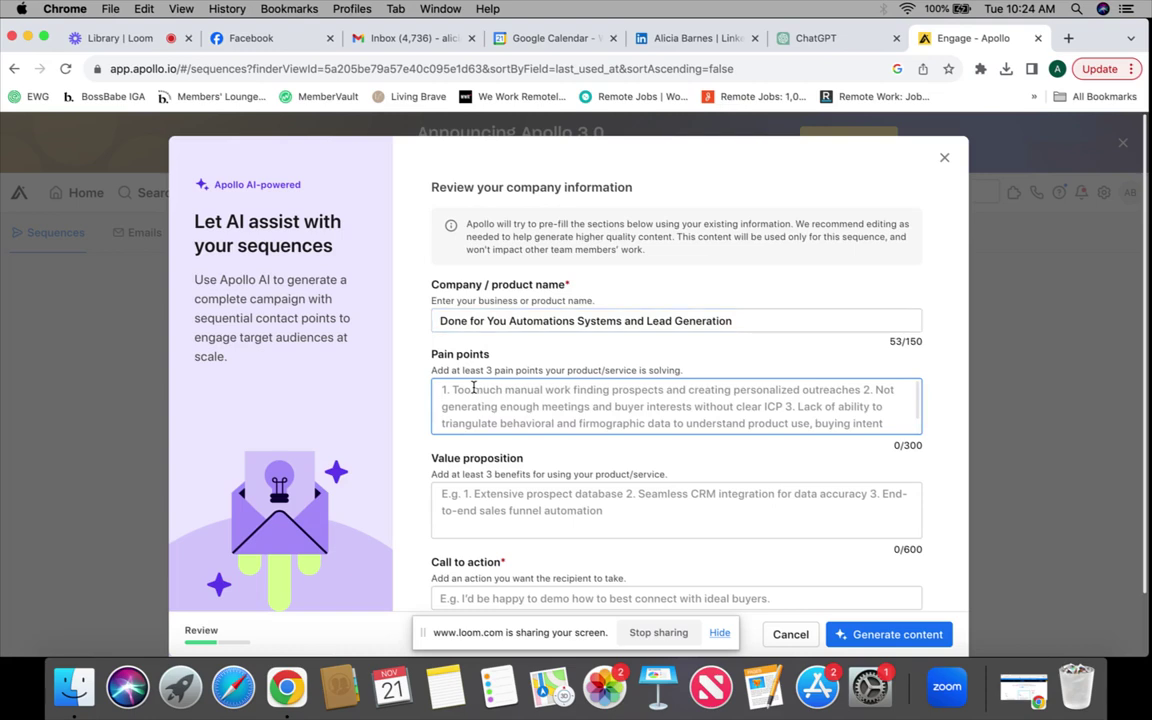
text(1. )
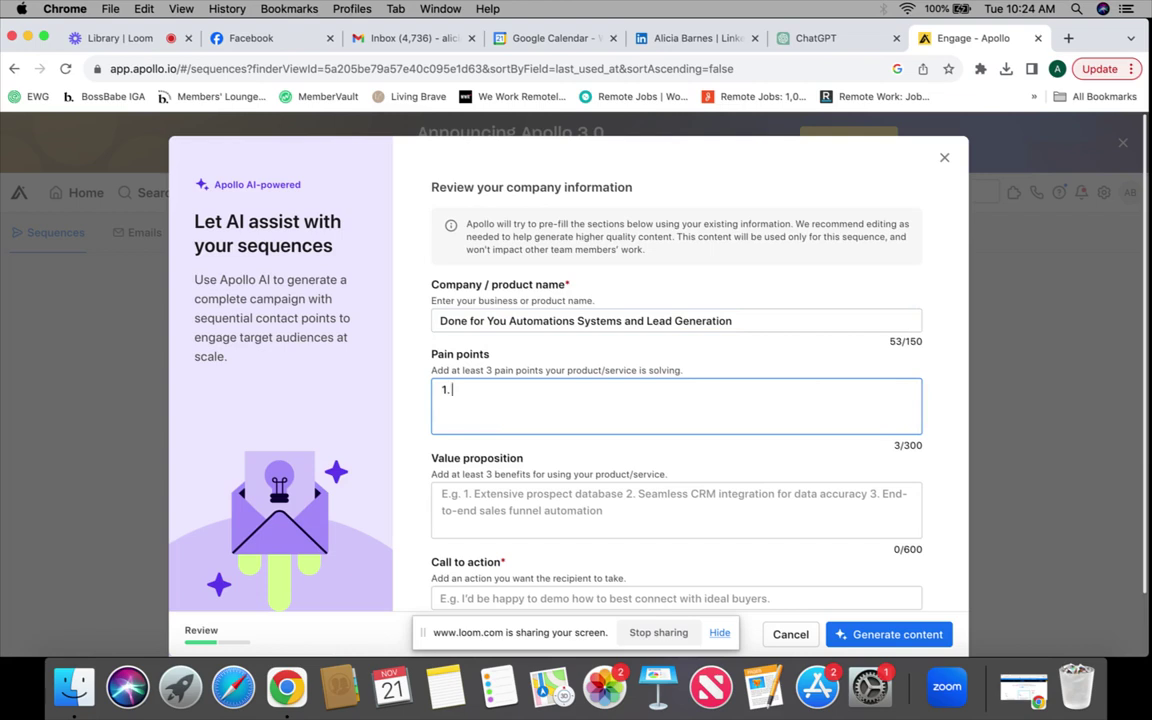
text(You don't have to get stu)
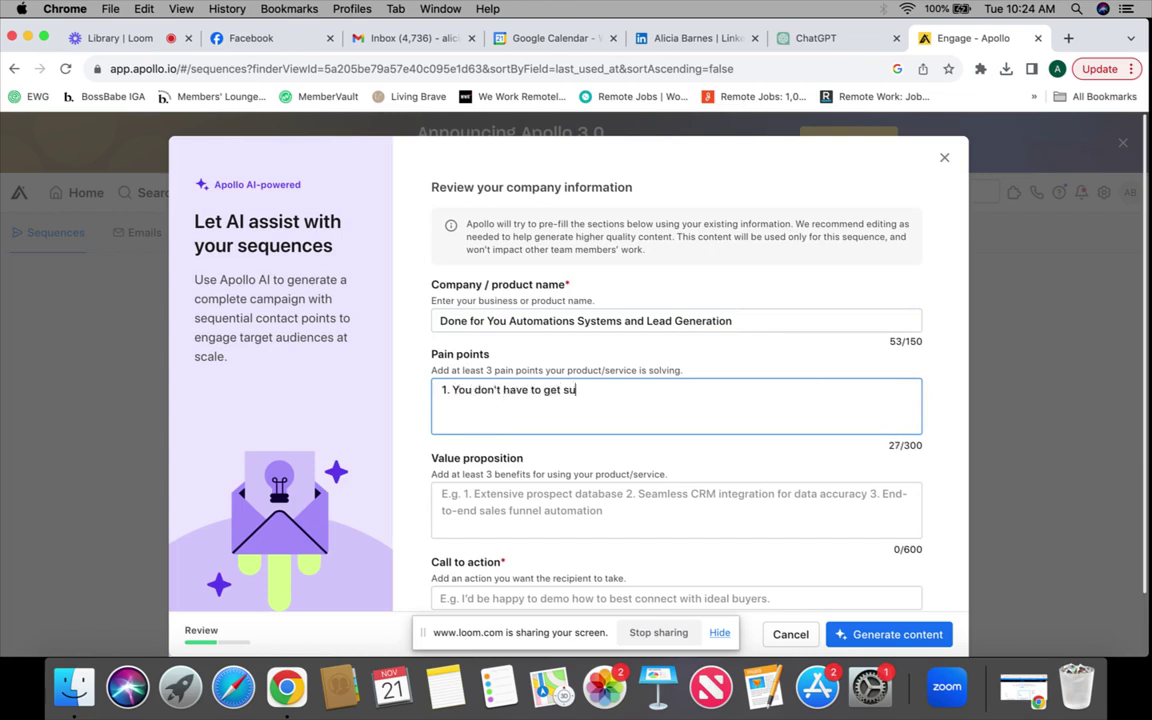
text(ck in selling your pro)
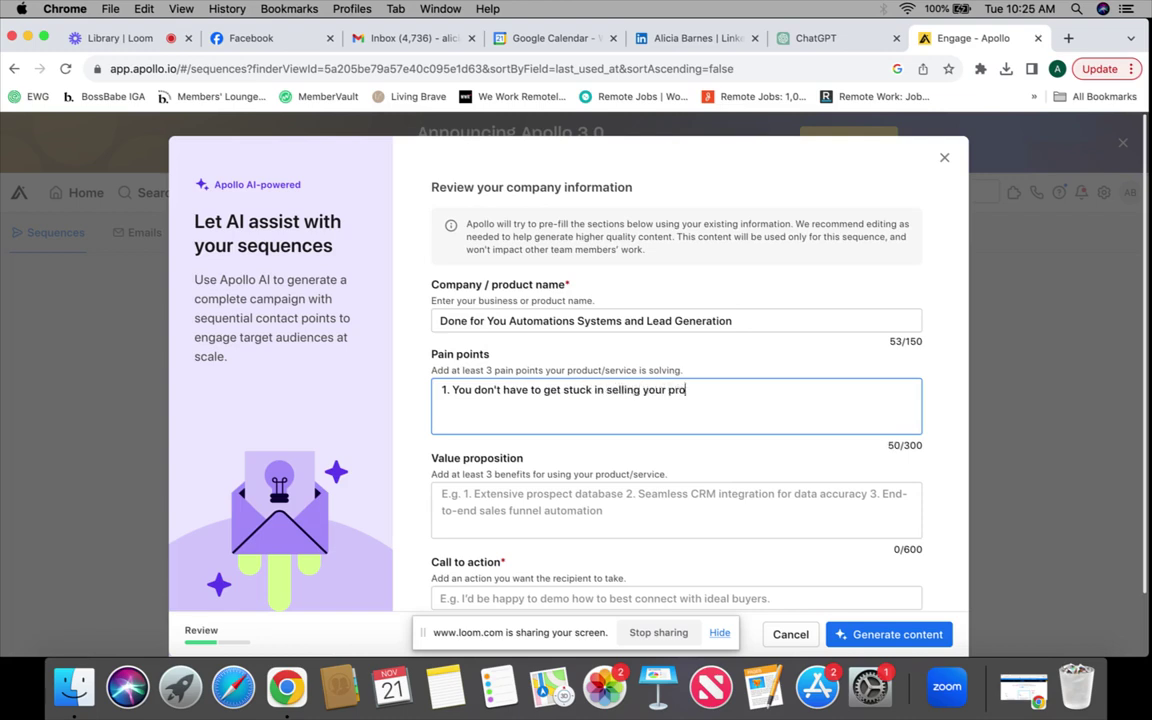
text(duct/service because)
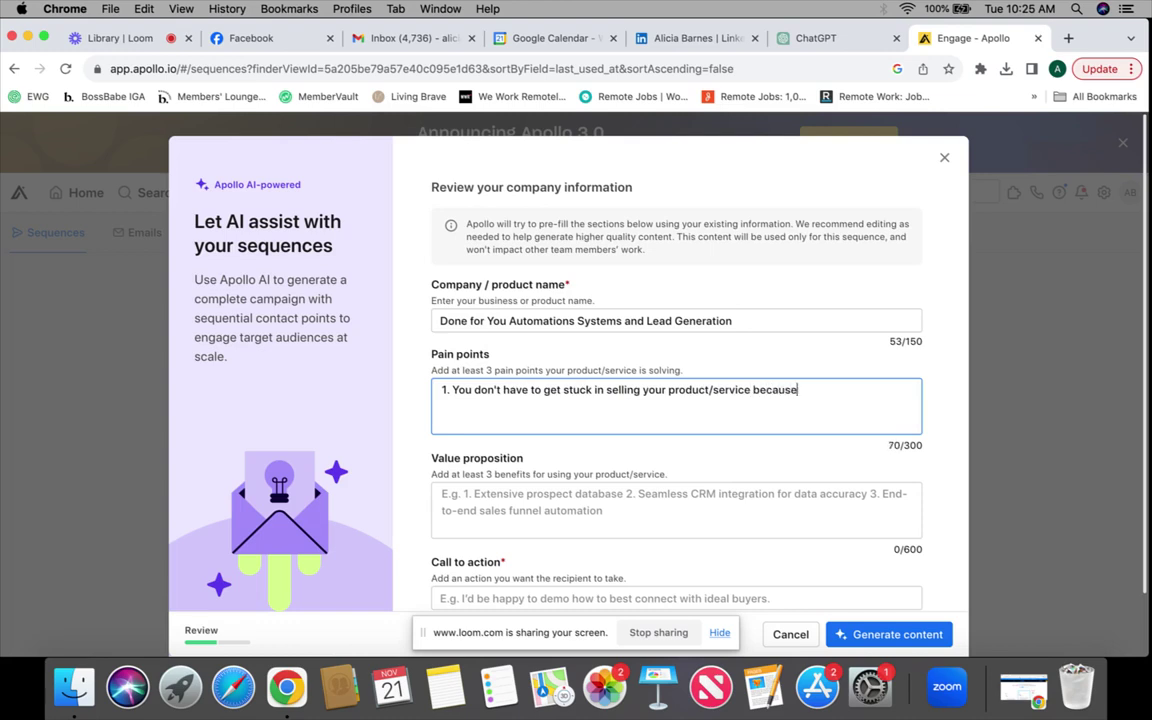
text( tech is holding you up. 2. )
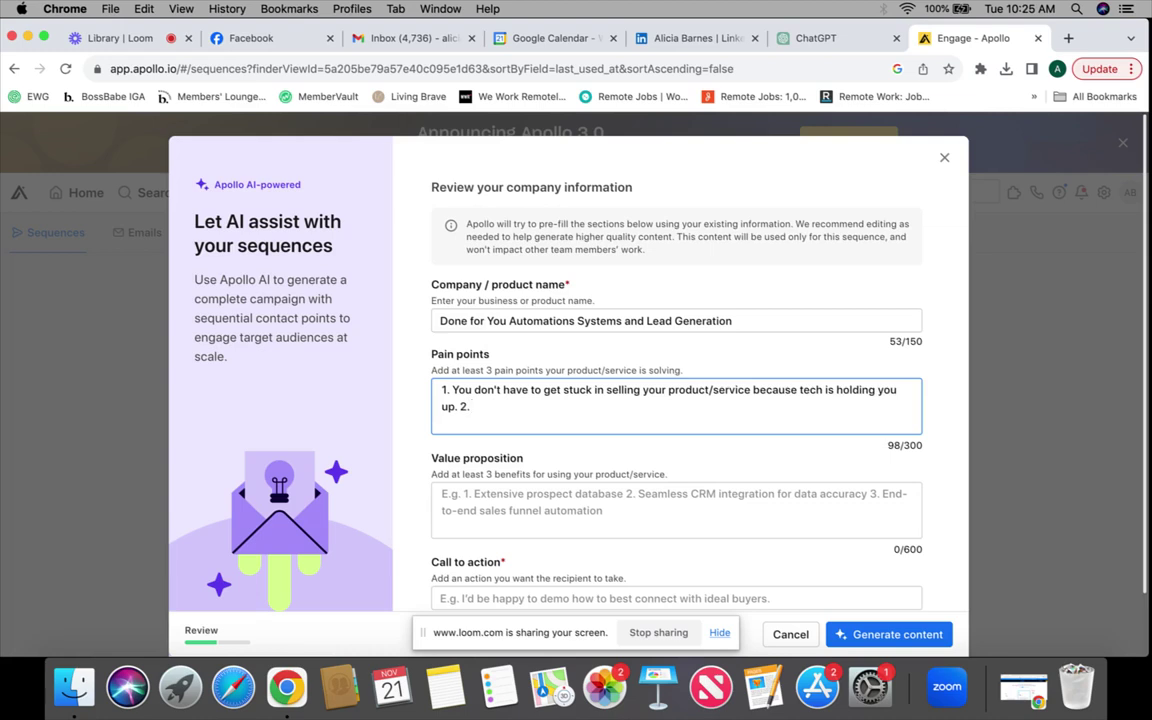
Add the second pain point: "You aren't spending all day finding clients instead this will be primarily automated.".
text(You aren't spending all day )
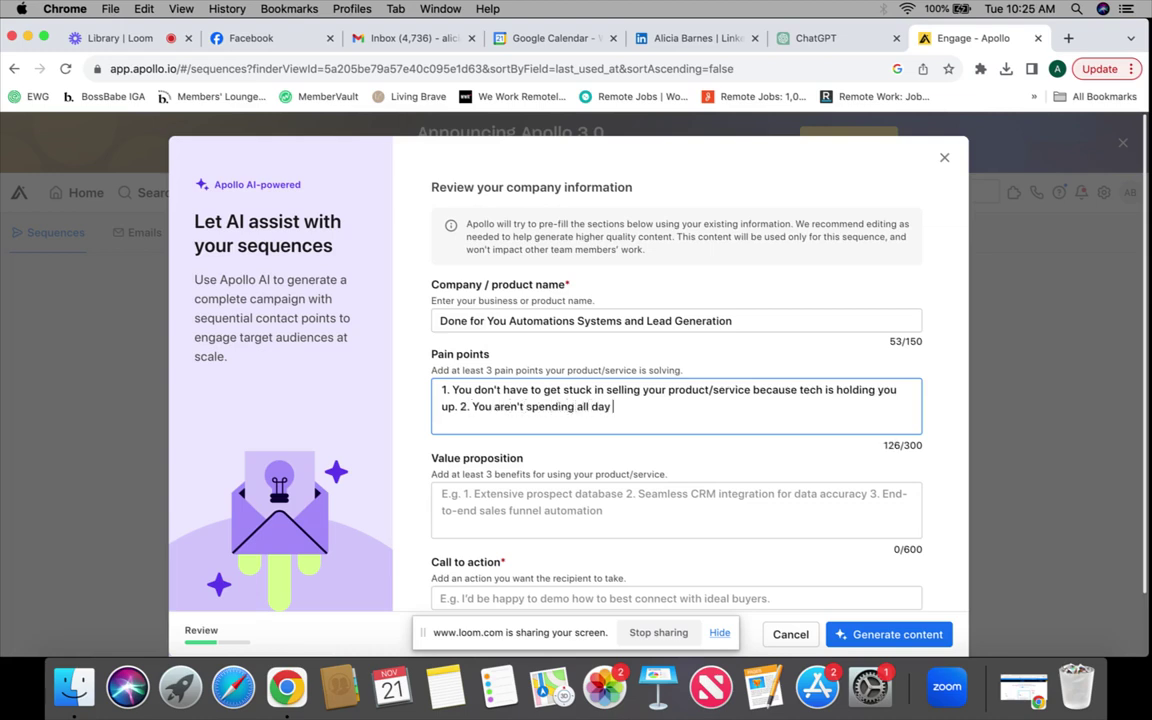
text(fid)
key(BackSpace)
text(nding clein)
key(BackSpace)
key(BackSpace)
key(BackSpace)
text(ients instead this will be pri)
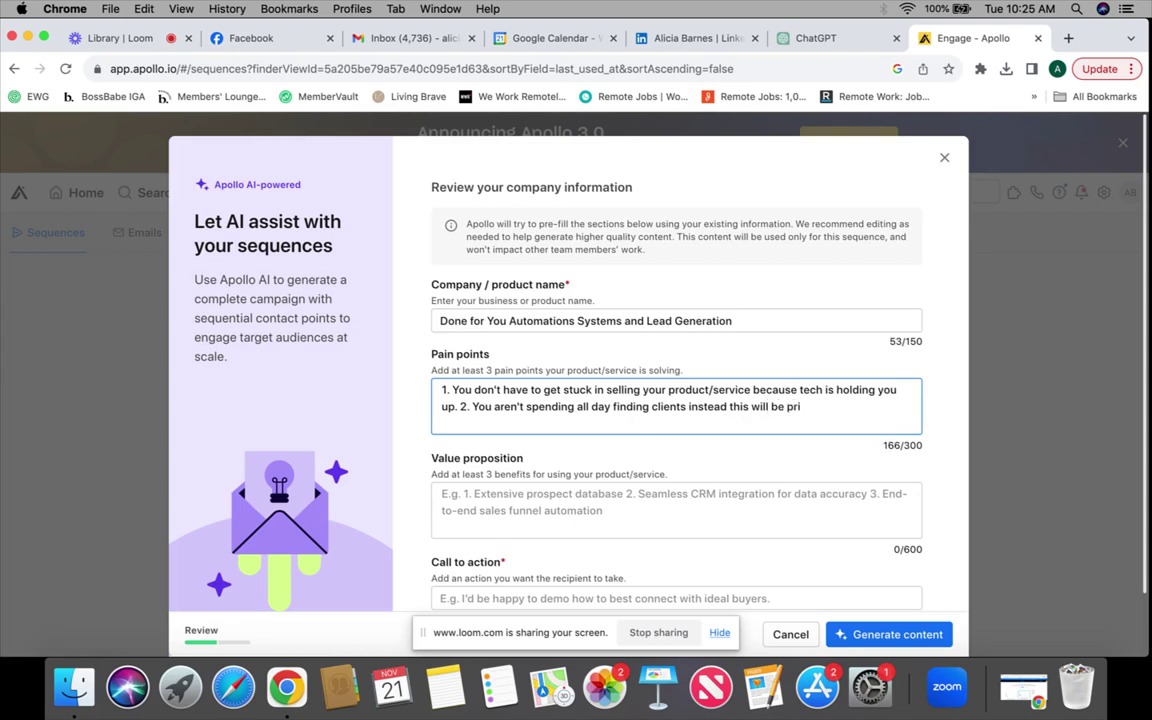
text(marily automated. 3. You)
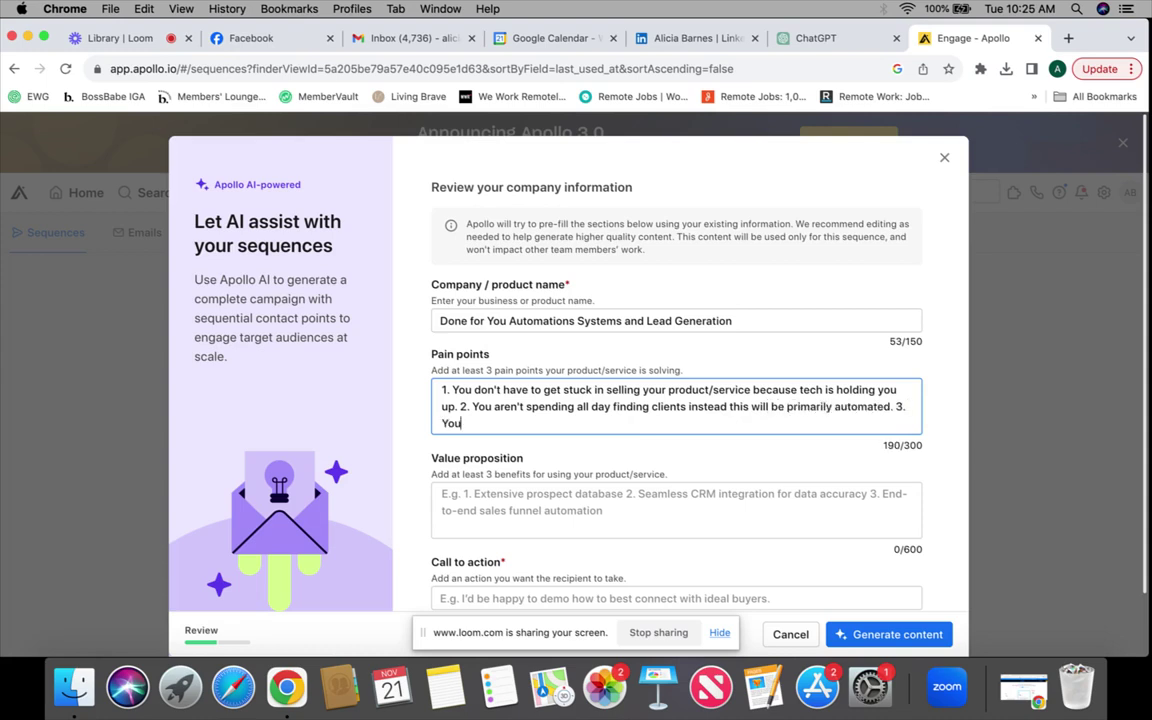
Complete the third pain point as "You will have an efficient system that provide a great customer experience".
text( will have an efficient syst)
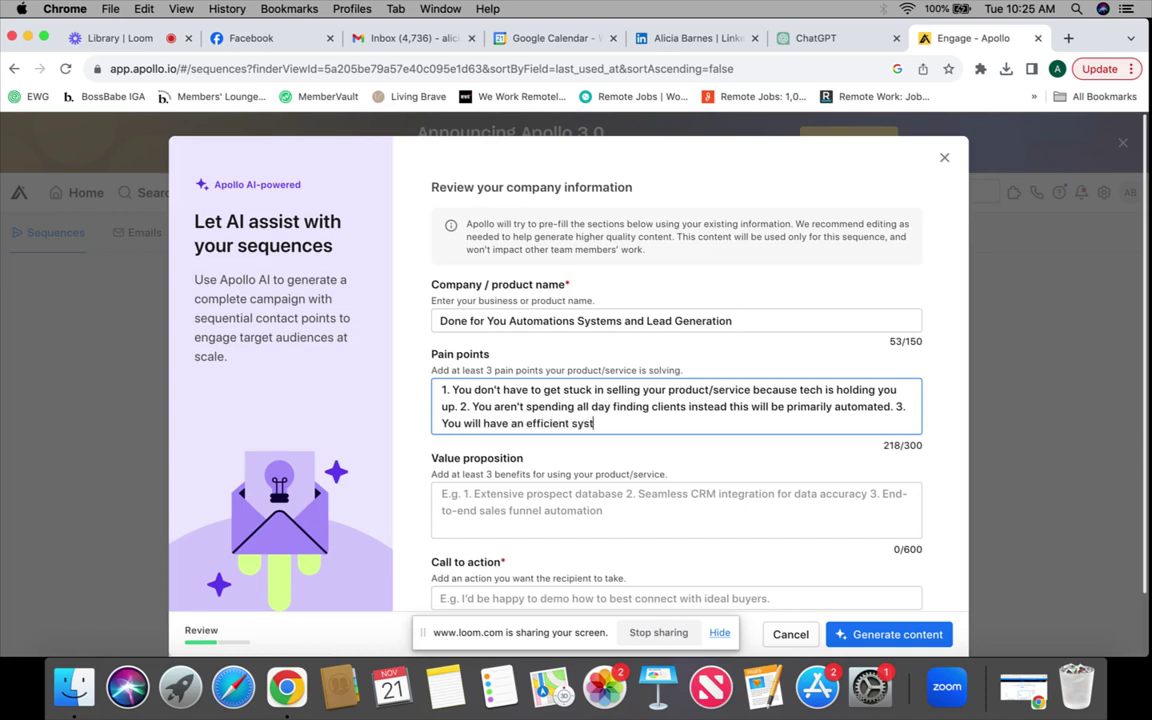
text(em)
text(that provide a gr)
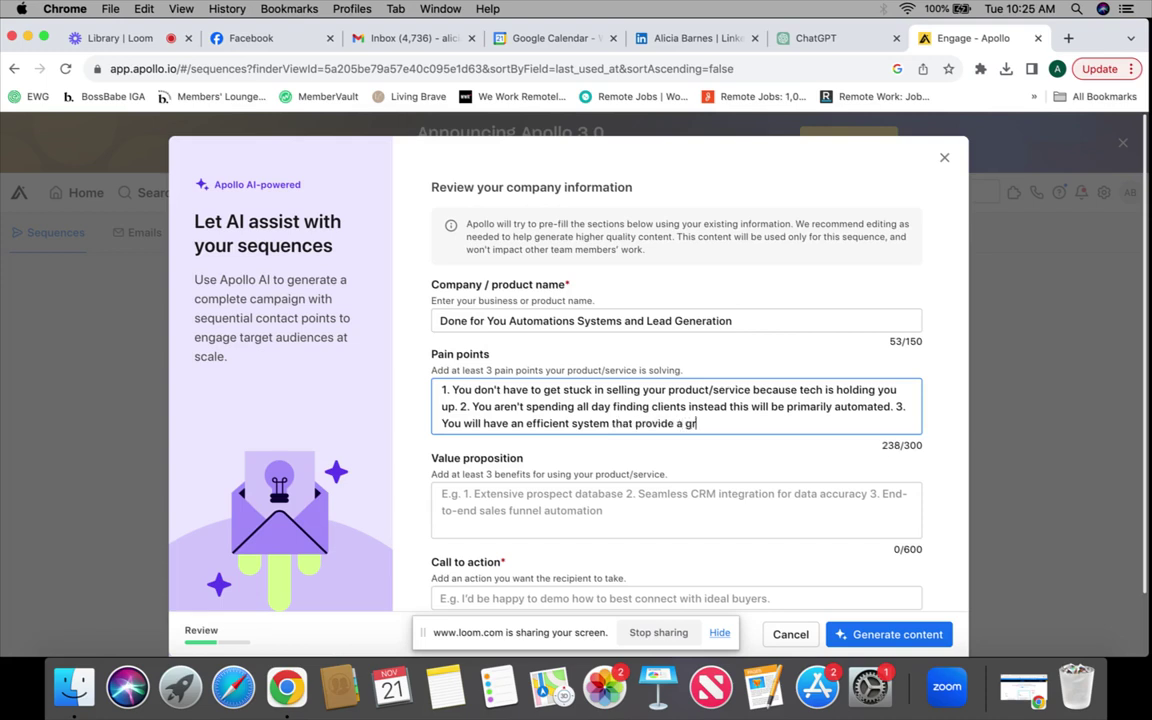
text(a)
text(at customer experien)
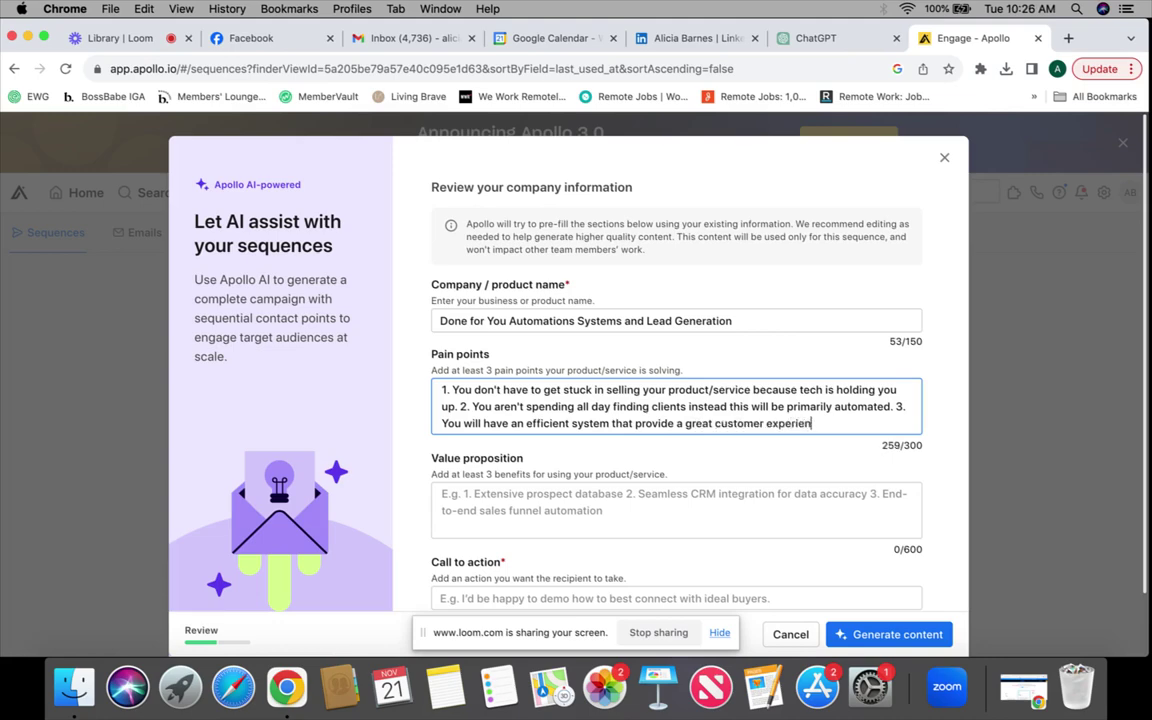
text(ce)
Enter the first value proposition benefit: "1. I will build out the tech & automations for you".
scroll(538, 462, down, 2)
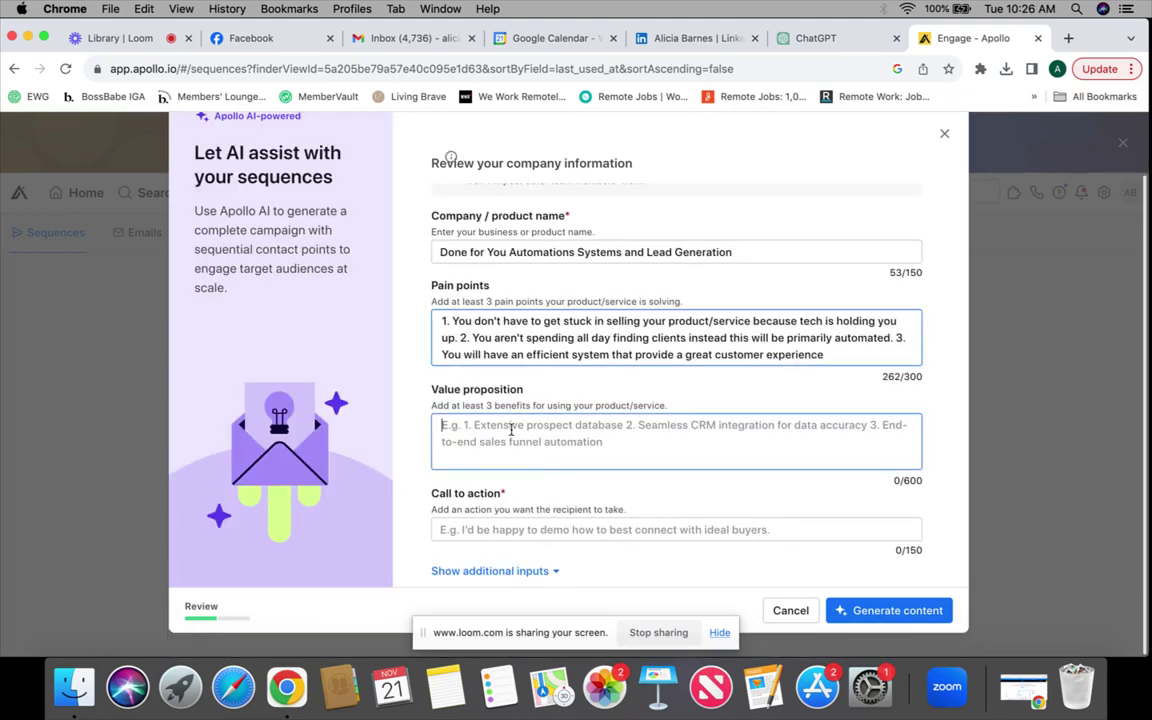
click(511, 429)
text(1. )
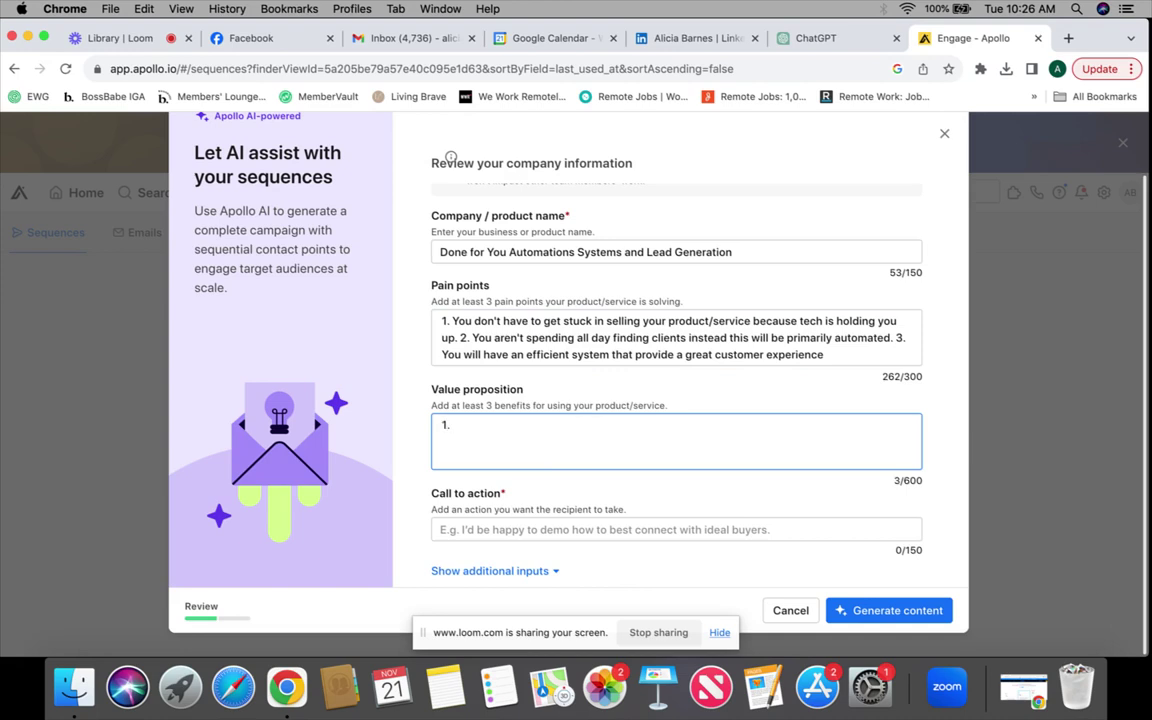
text(I will build out the tech & a)
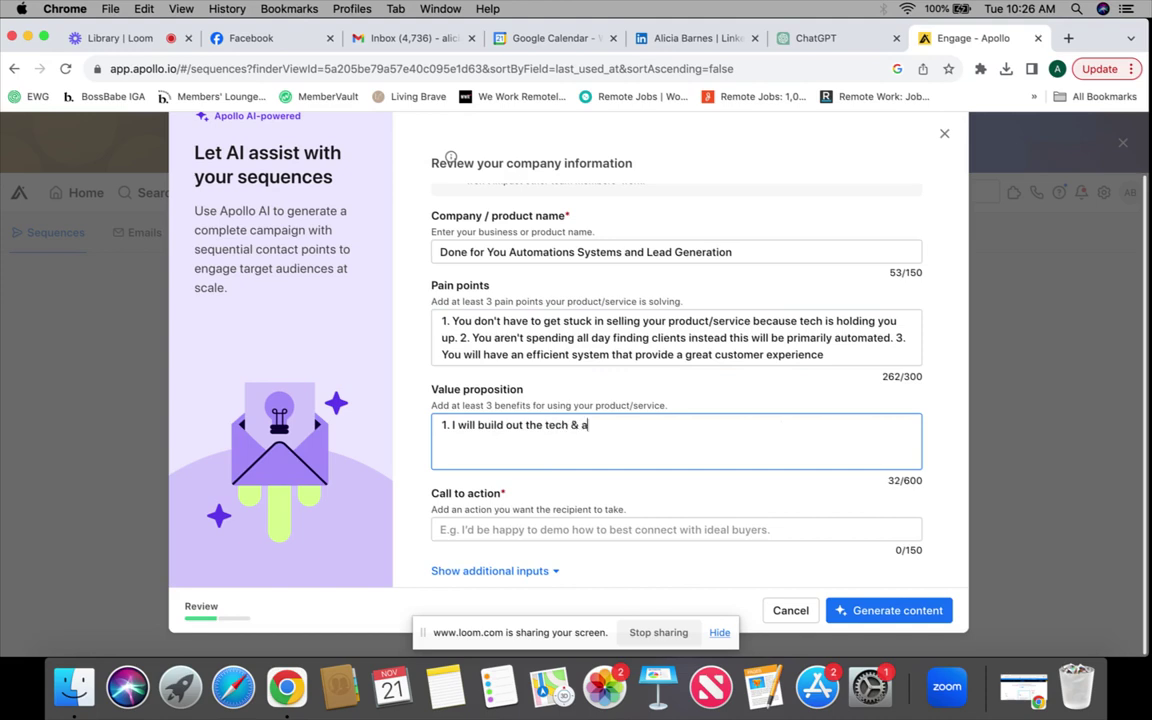
text(utomations for you 2. )
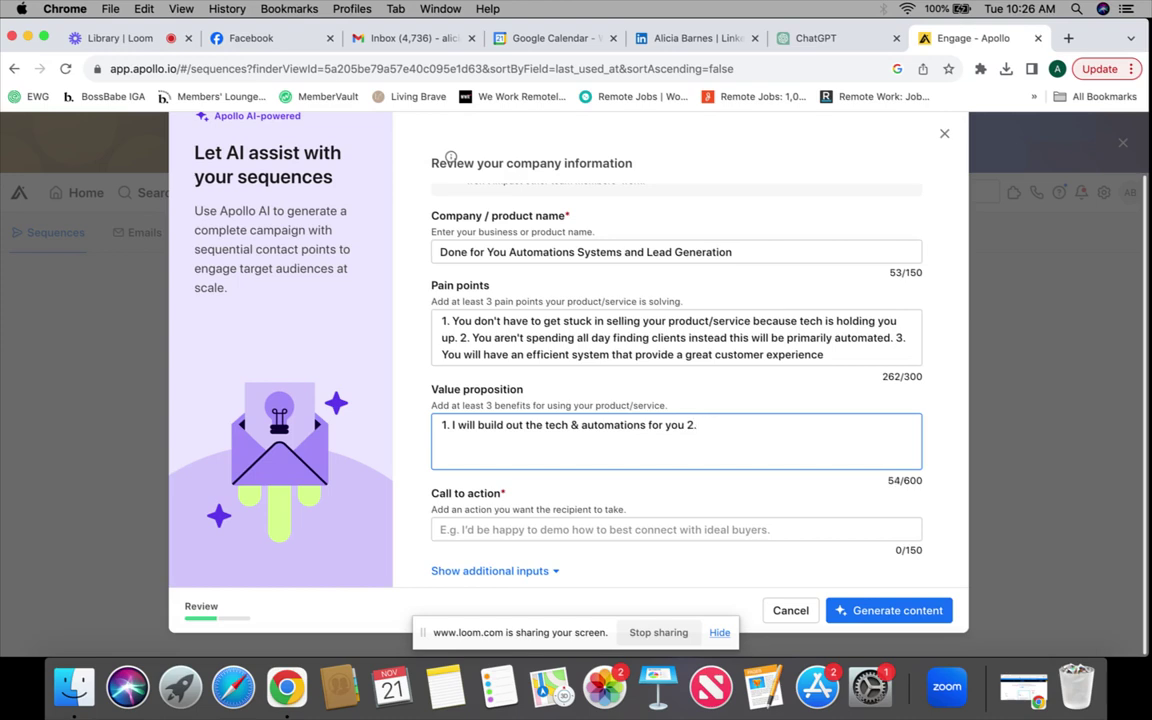
Add the second value proposition benefit: "I will help you implement systems to auto generate leads".
text(I will help you imp)
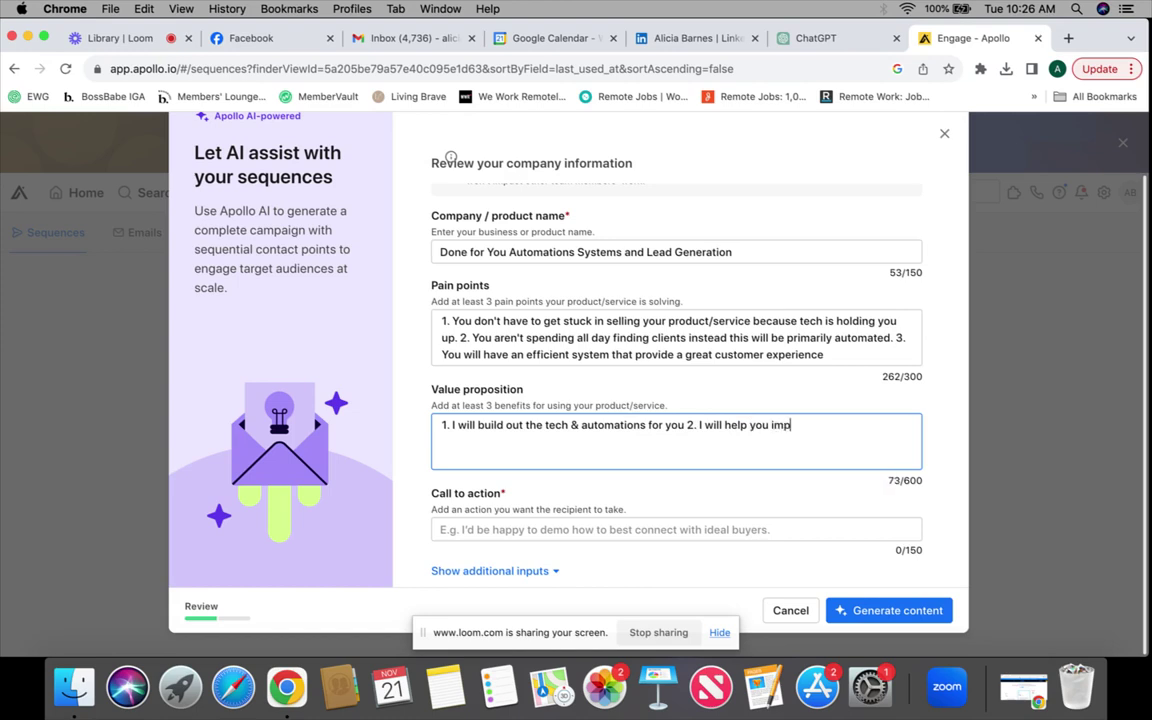
text(lement systems to g)
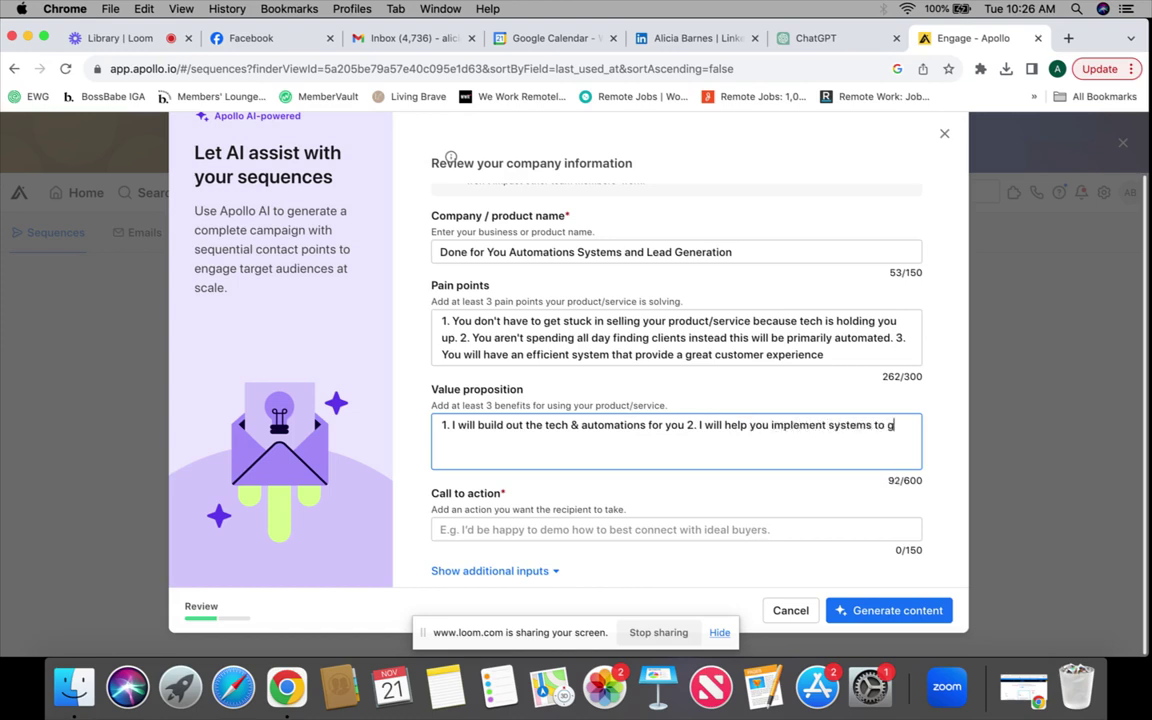
key(BackSpace)
text(auto generate lea)
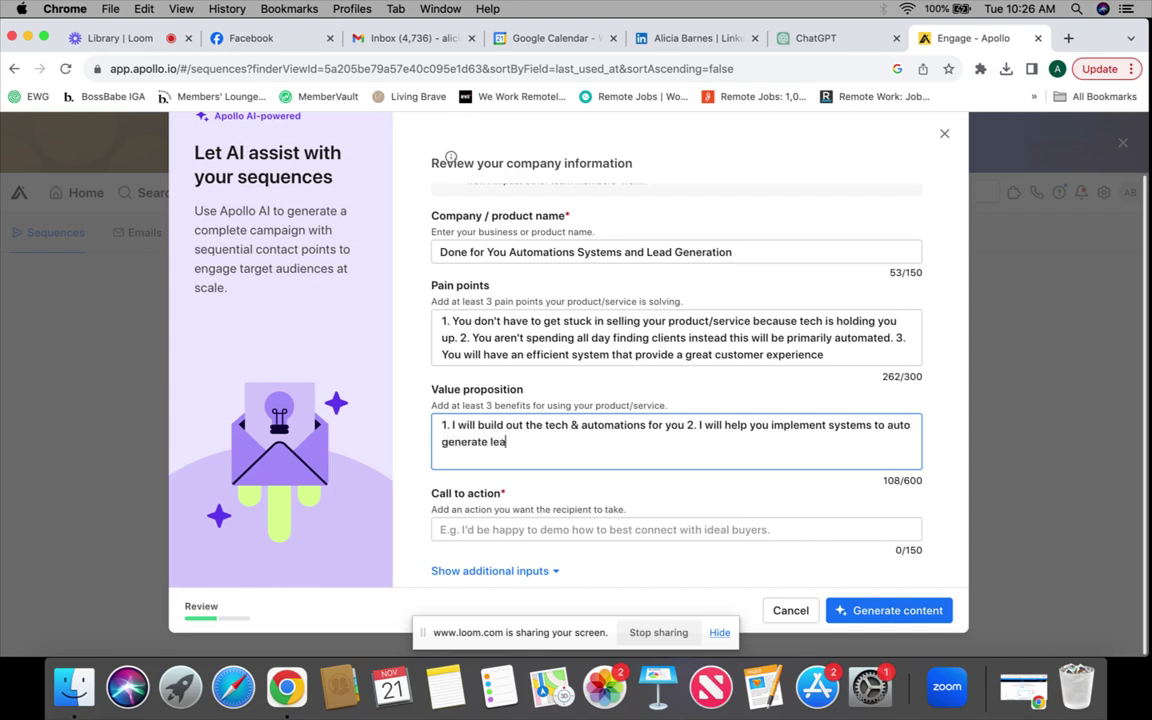
text(ds 3. I will help you find )
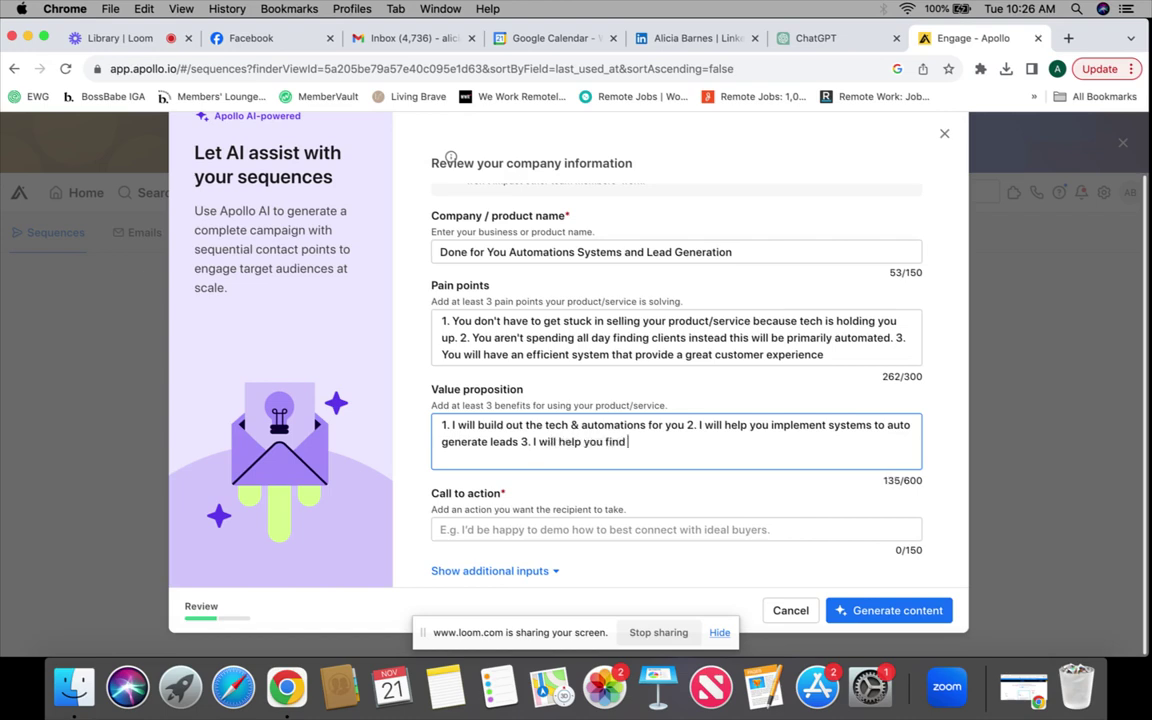
Complete the third value proposition benefit as "I will help you find a efficient flow within these systems".
text(a effici)
key(BackSpace)
key(BackSpace)
text(cient flow within)
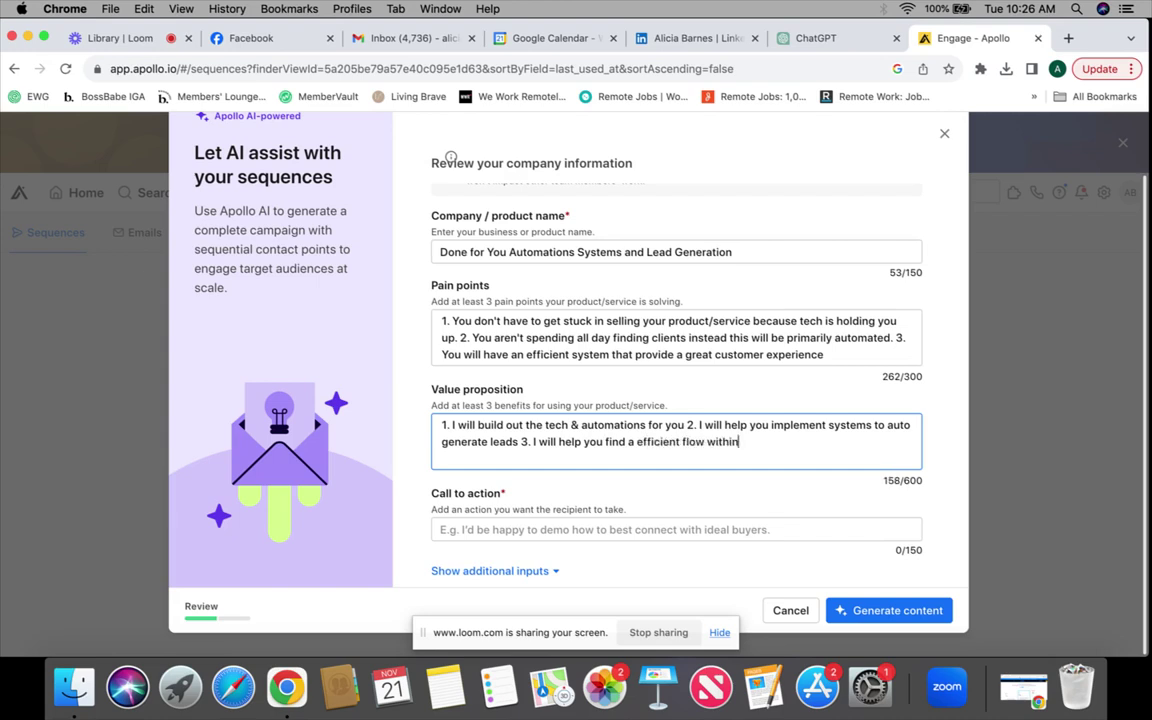
text( these systems)
Set the call to action to "Book a call with me." and generate the sequence content, leaving the optional inputs empty.
click(526, 529)
text(Book)
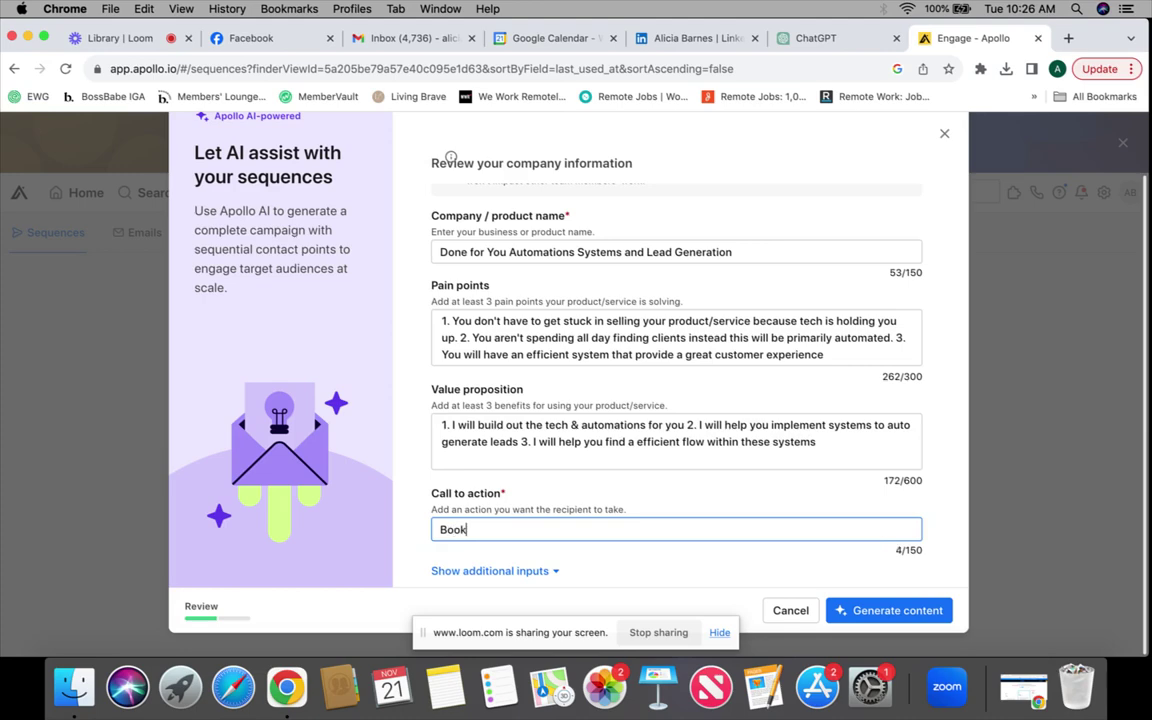
text( a call with me.)
click(522, 575)
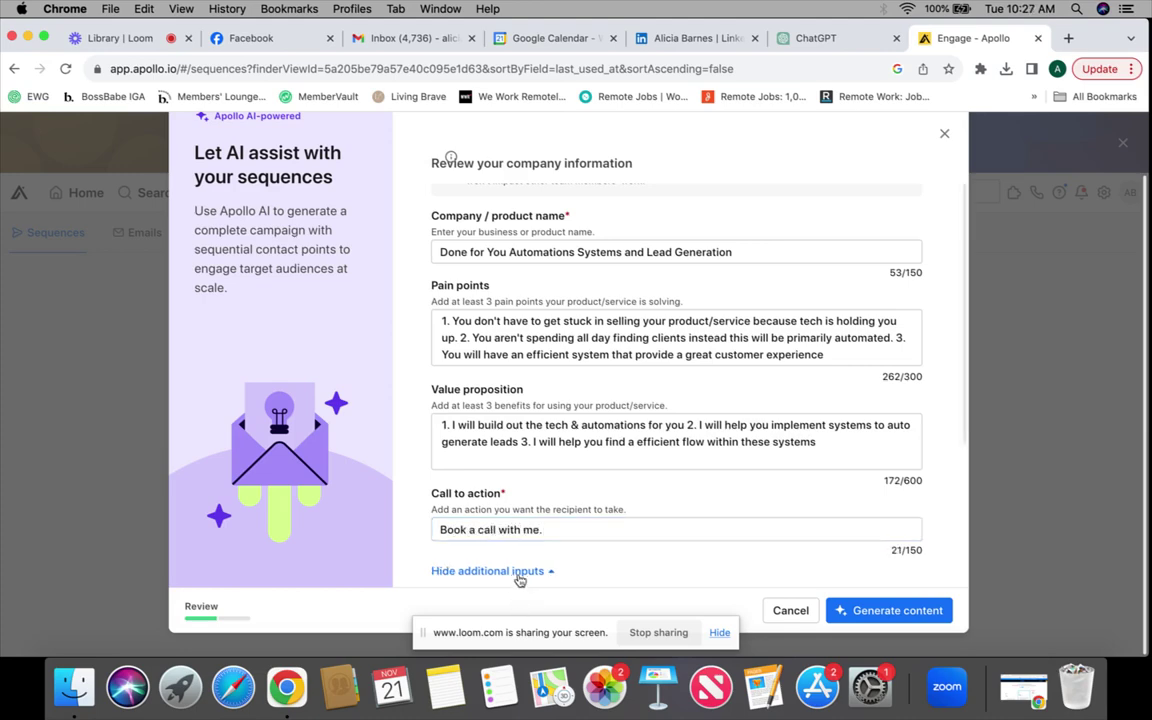
scroll(531, 477, down, 4)
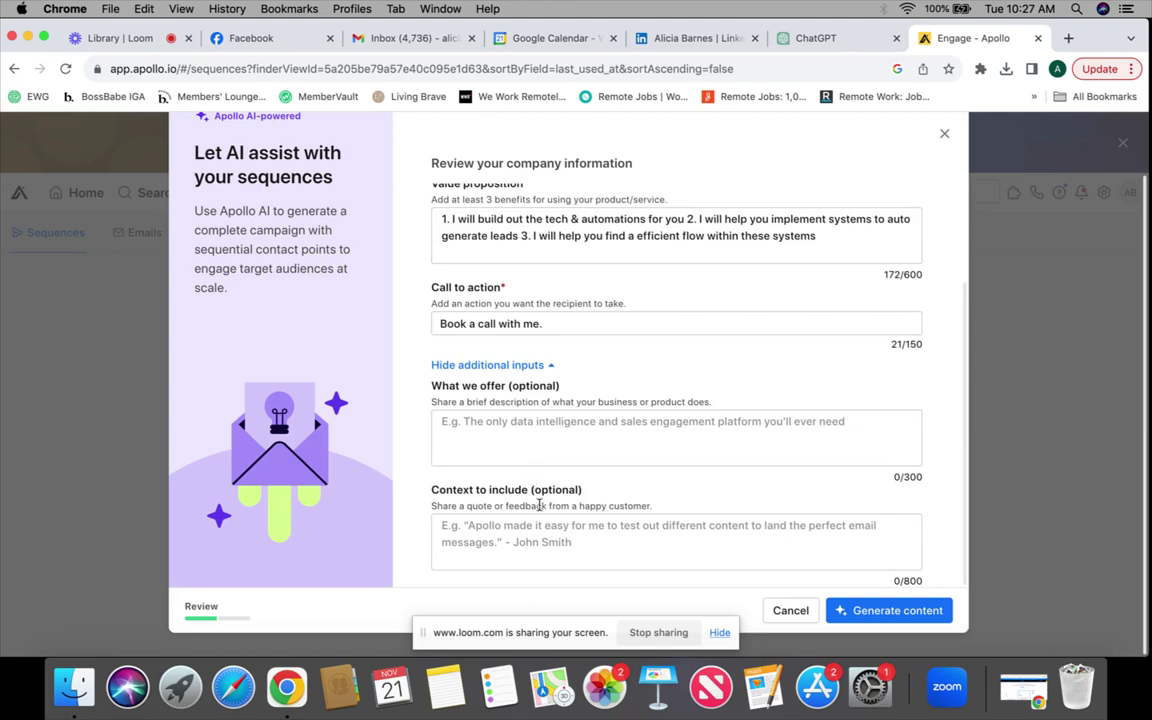
click(866, 611)
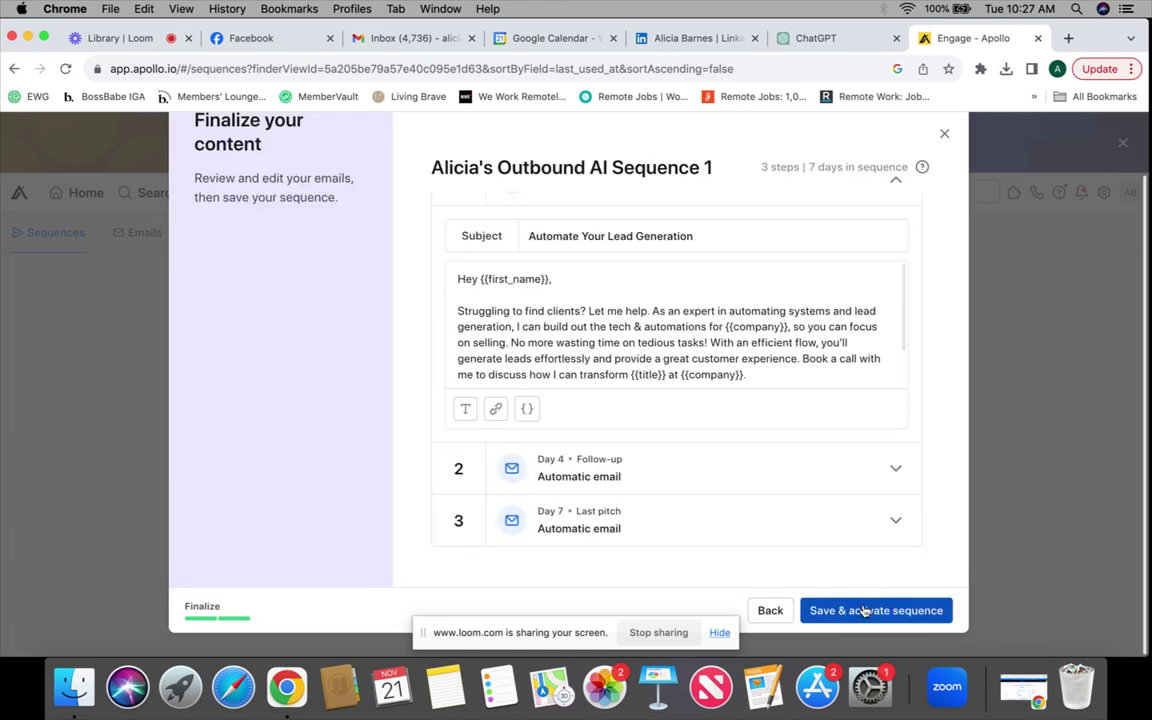
Read through the generated first email, the Day 4 follow-up and the Day 7 last pitch.
scroll(787, 332, down, 2)
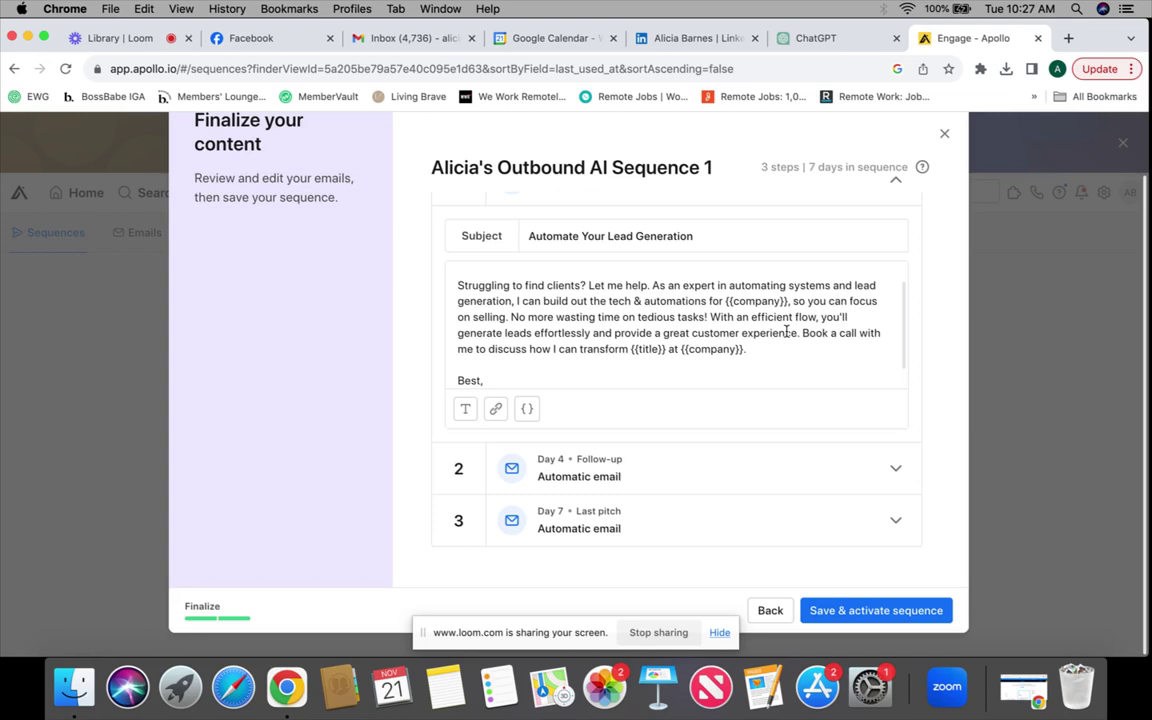
scroll(786, 331, down, 1)
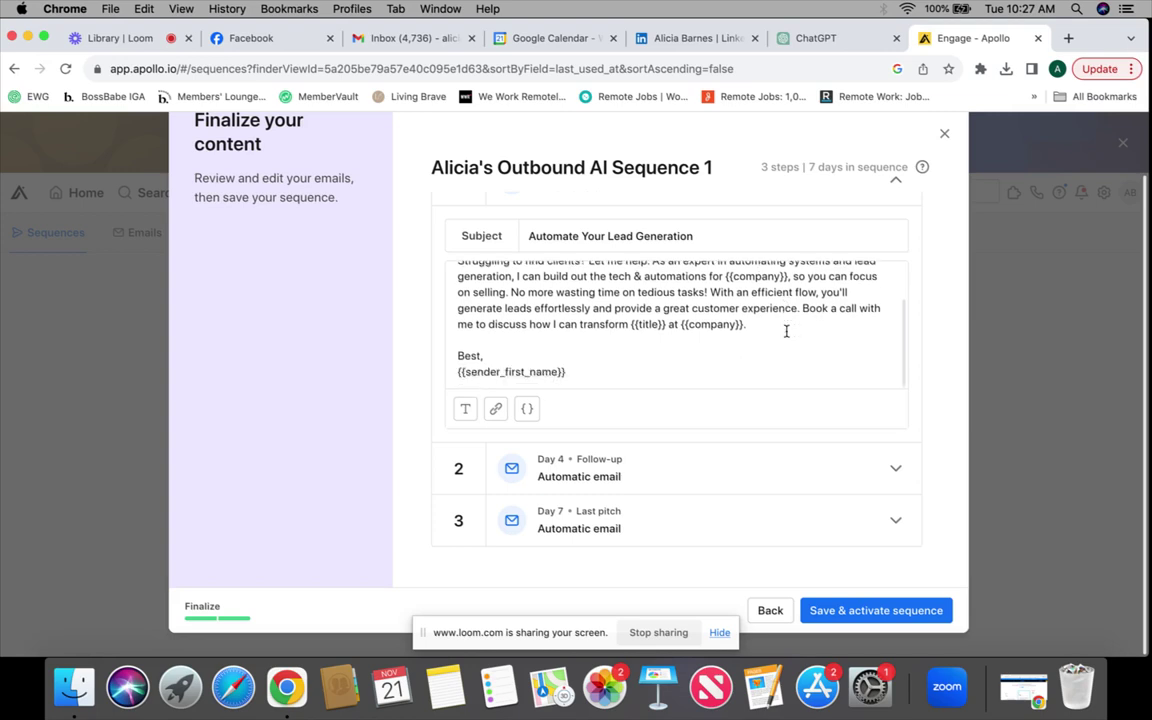
click(637, 465)
scroll(682, 406, down, 2)
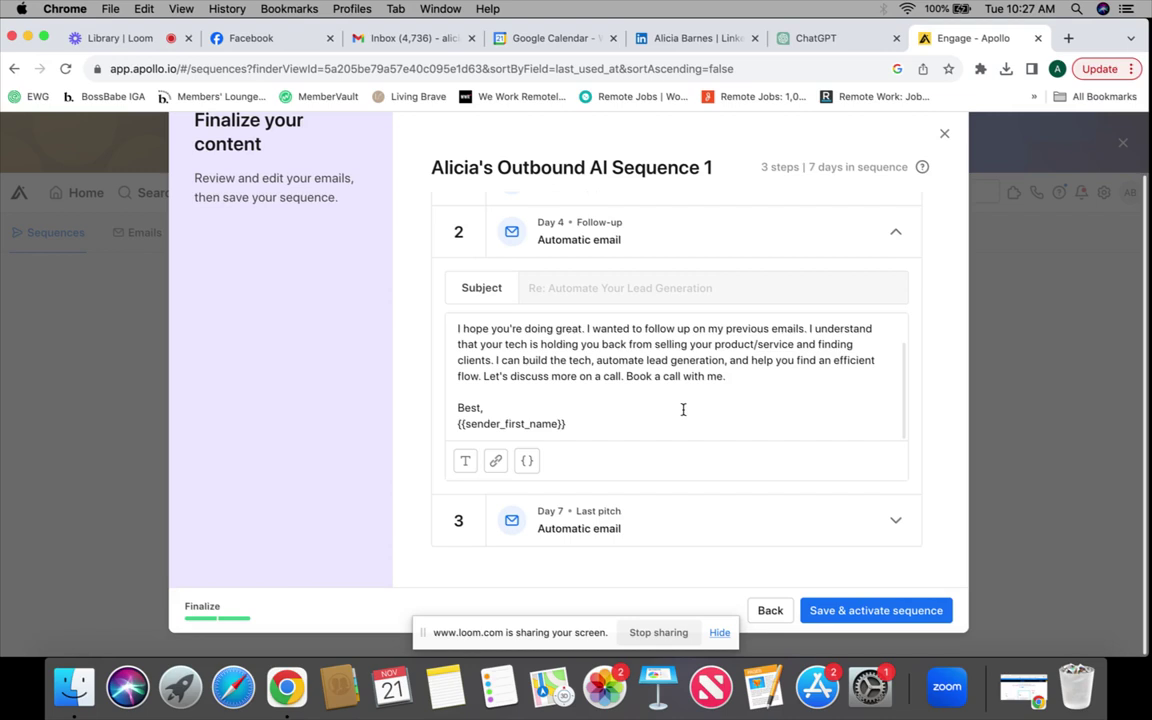
click(560, 522)
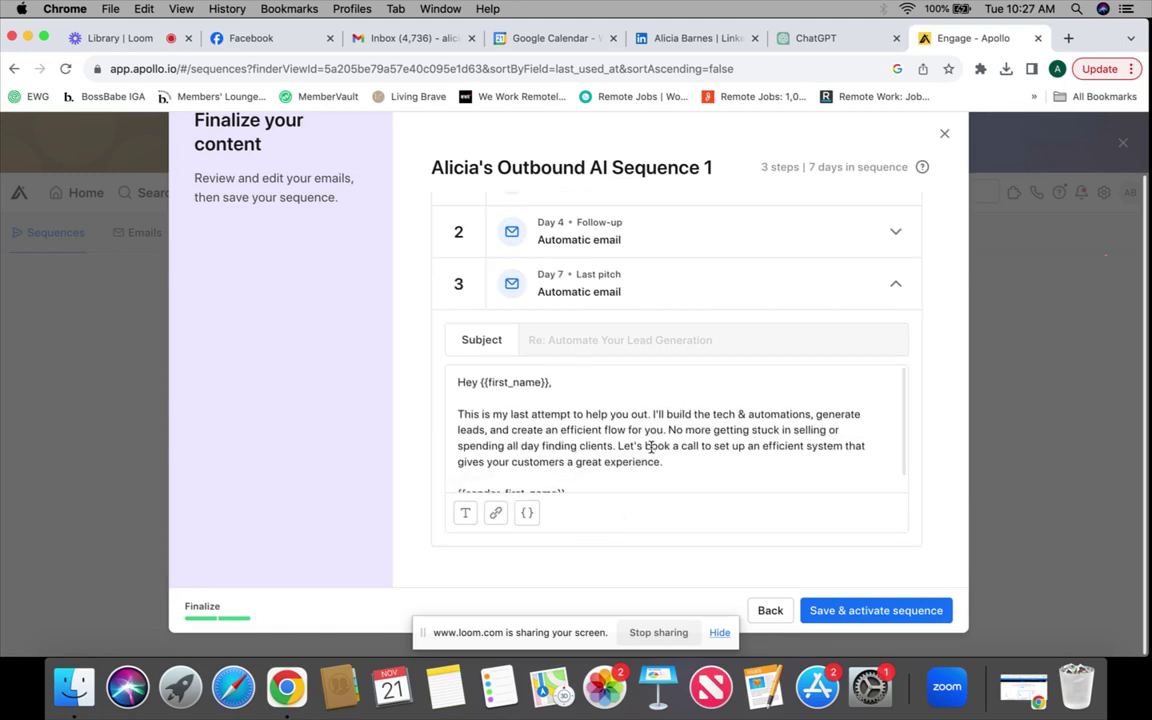
Switch to the ChatGPT conversation and review its example cold email for comparison.
click(814, 38)
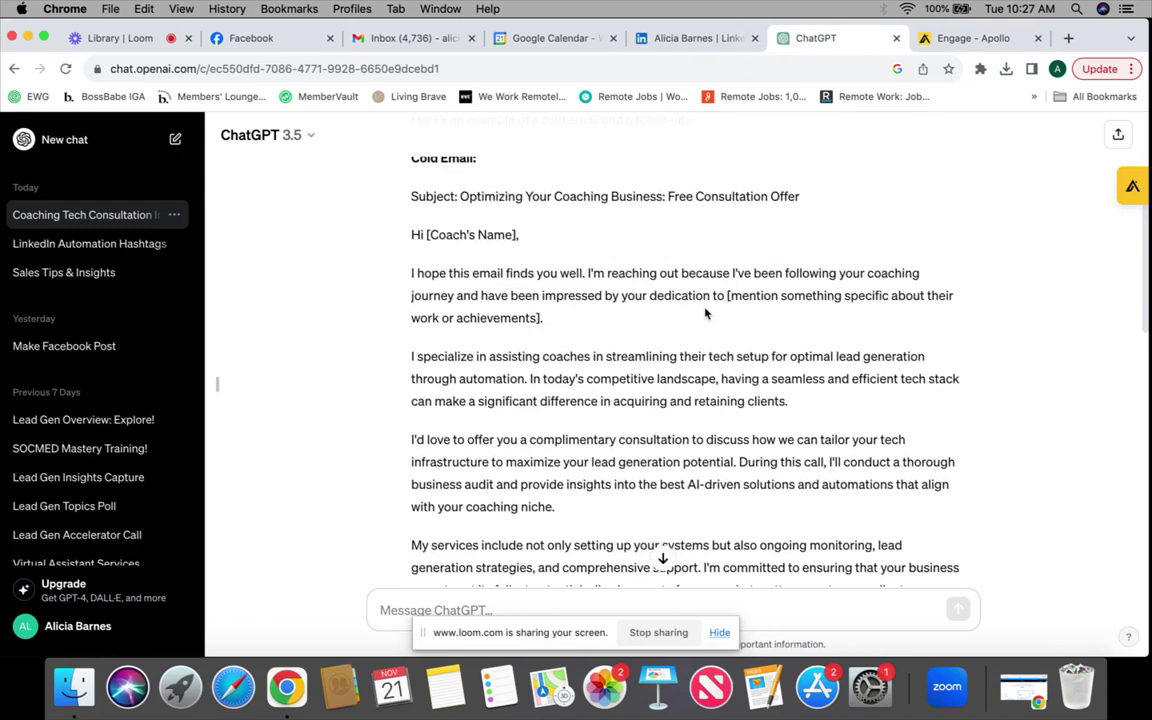
scroll(705, 313, down, 1)
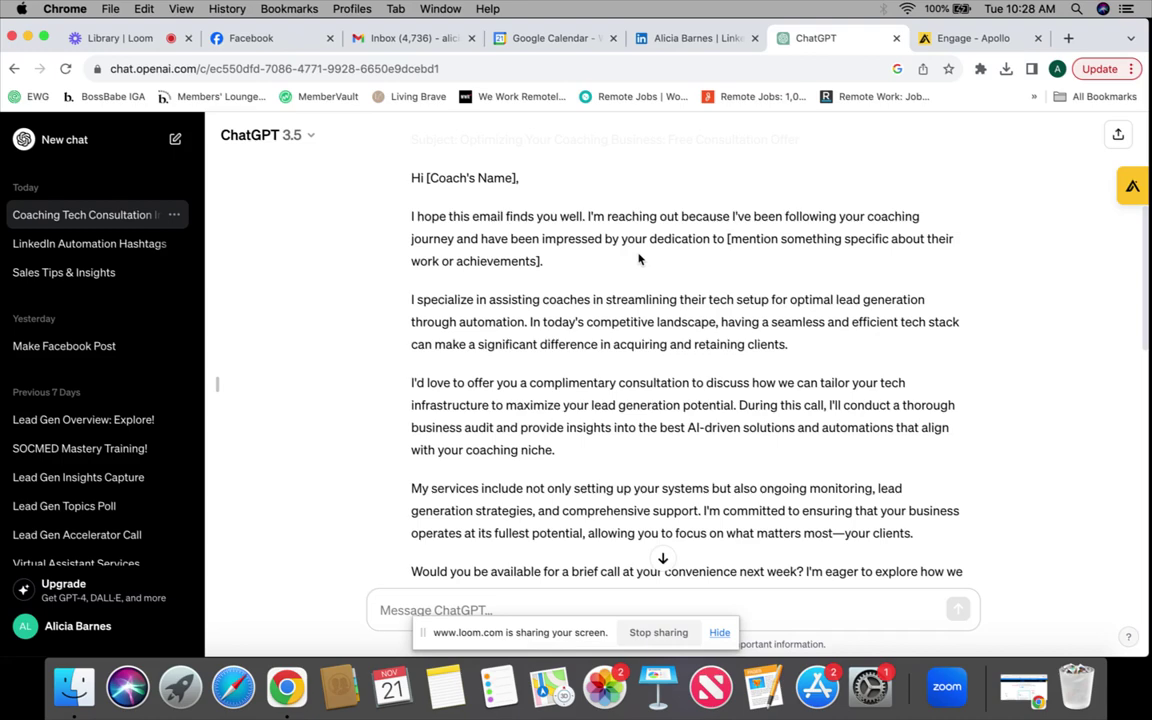
scroll(639, 259, down, 3)
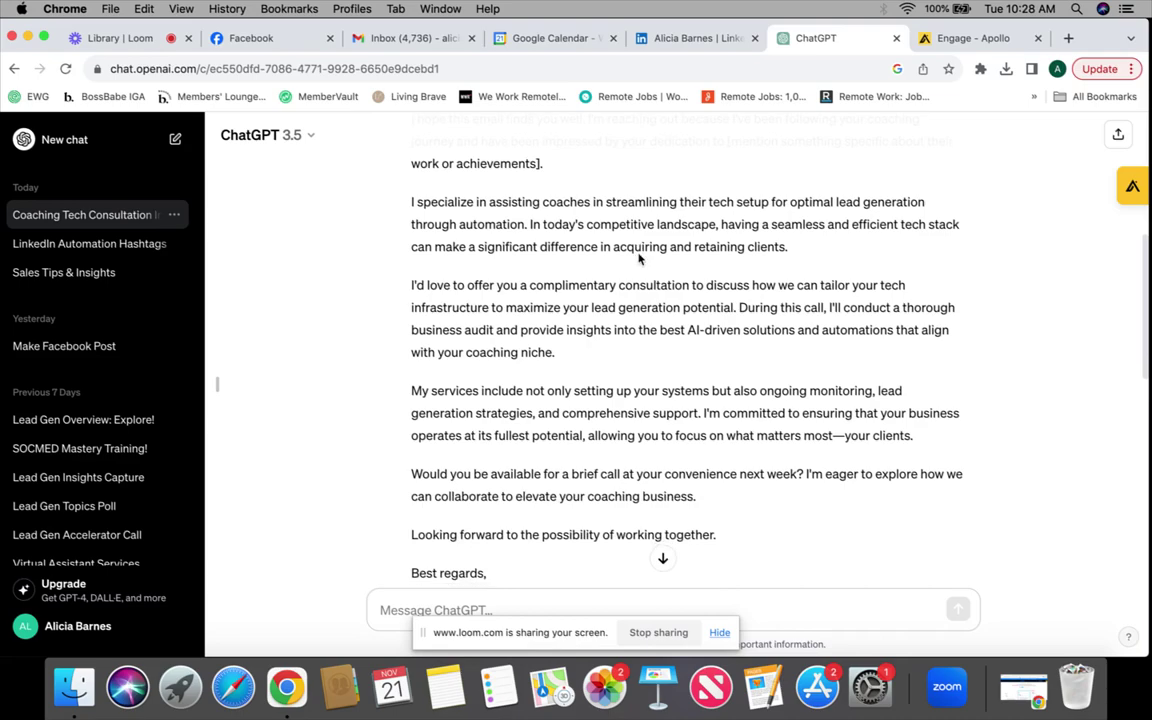
scroll(639, 259, down, 2)
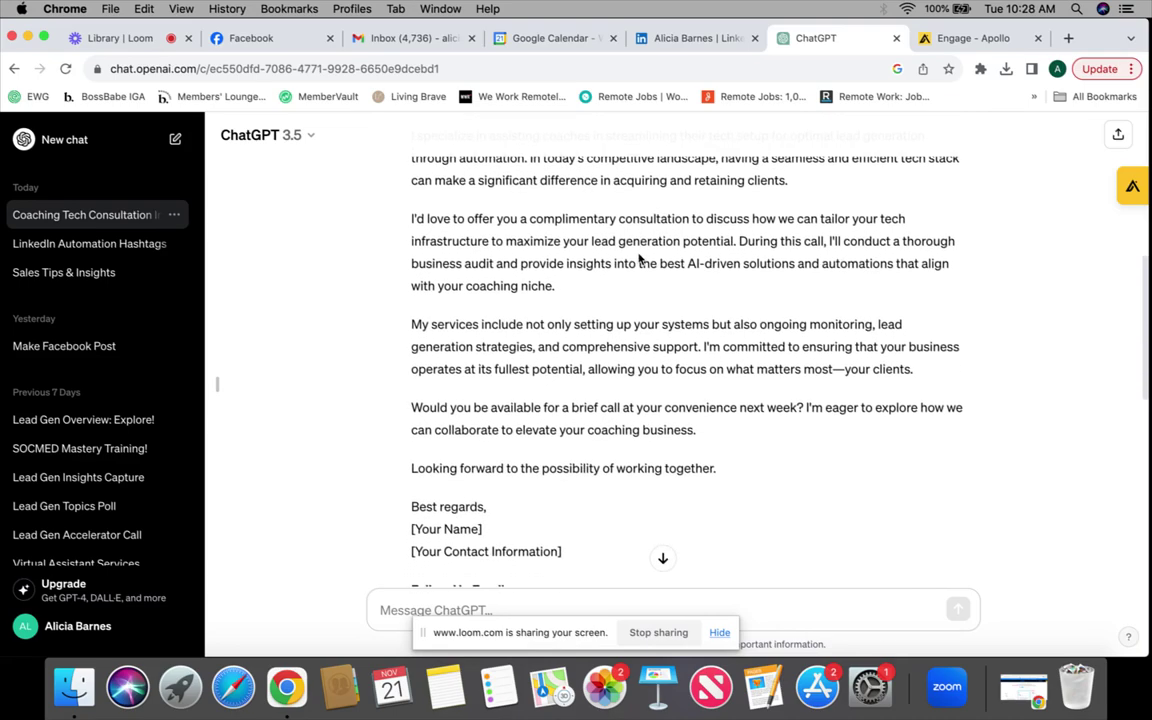
scroll(639, 259, up, 9)
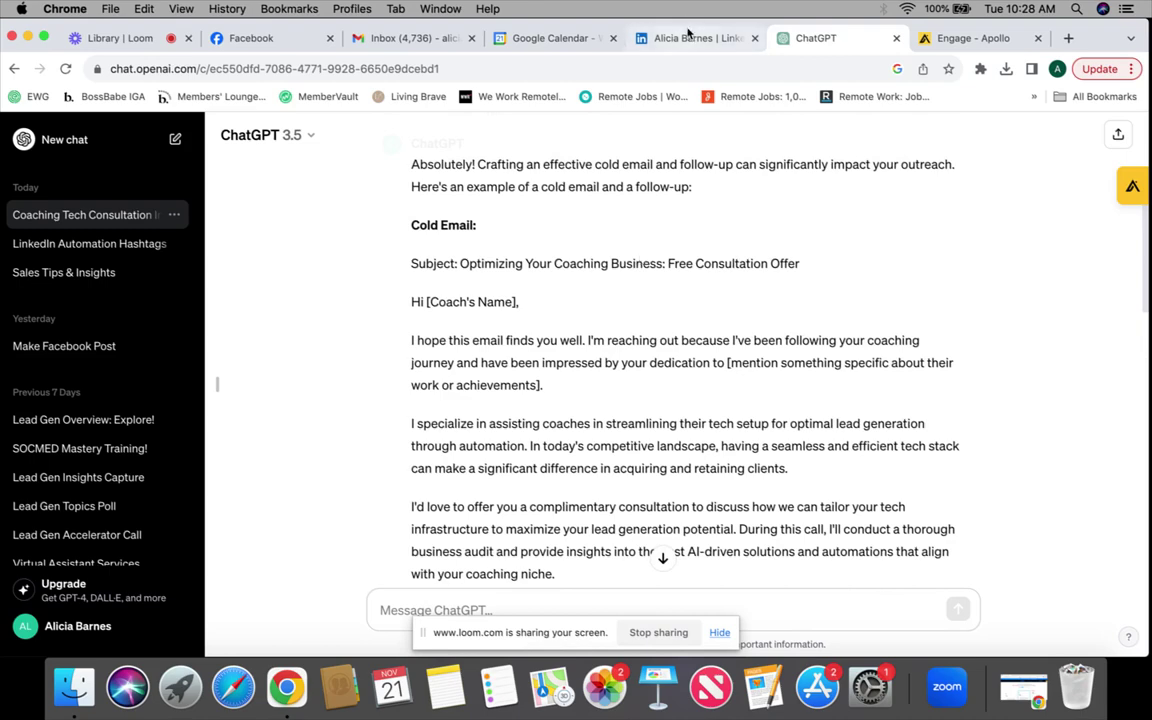
Return to Apollo and save and activate the AI-generated sequence.
click(952, 38)
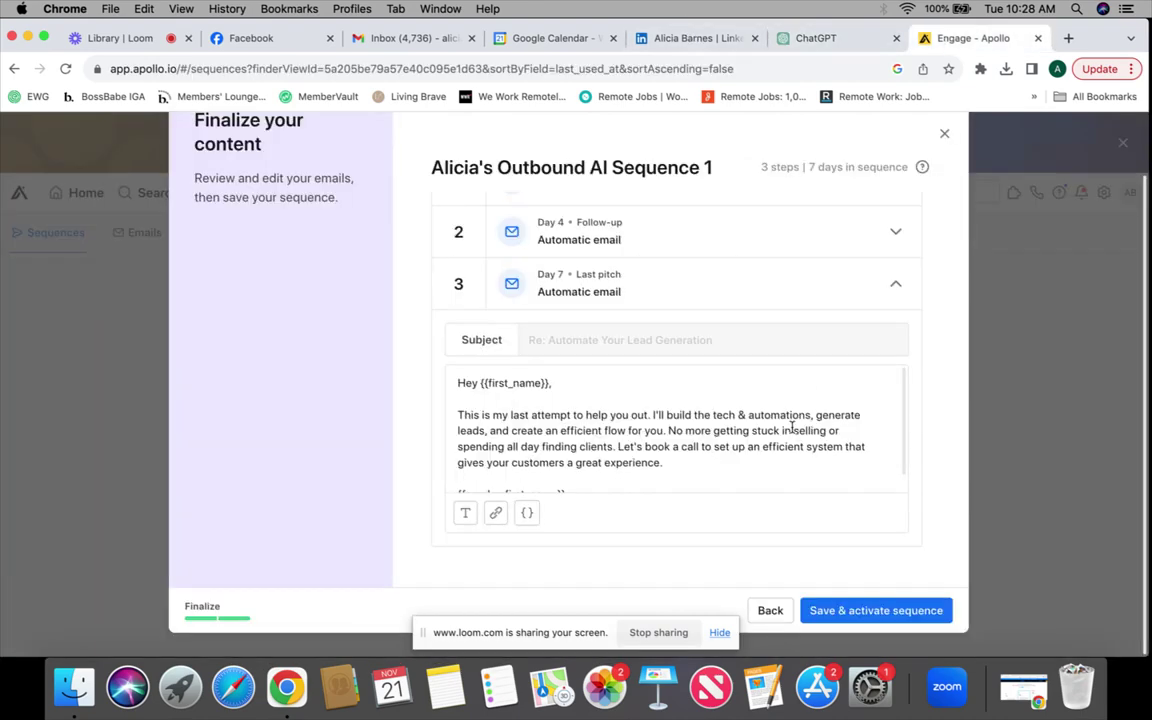
click(877, 614)
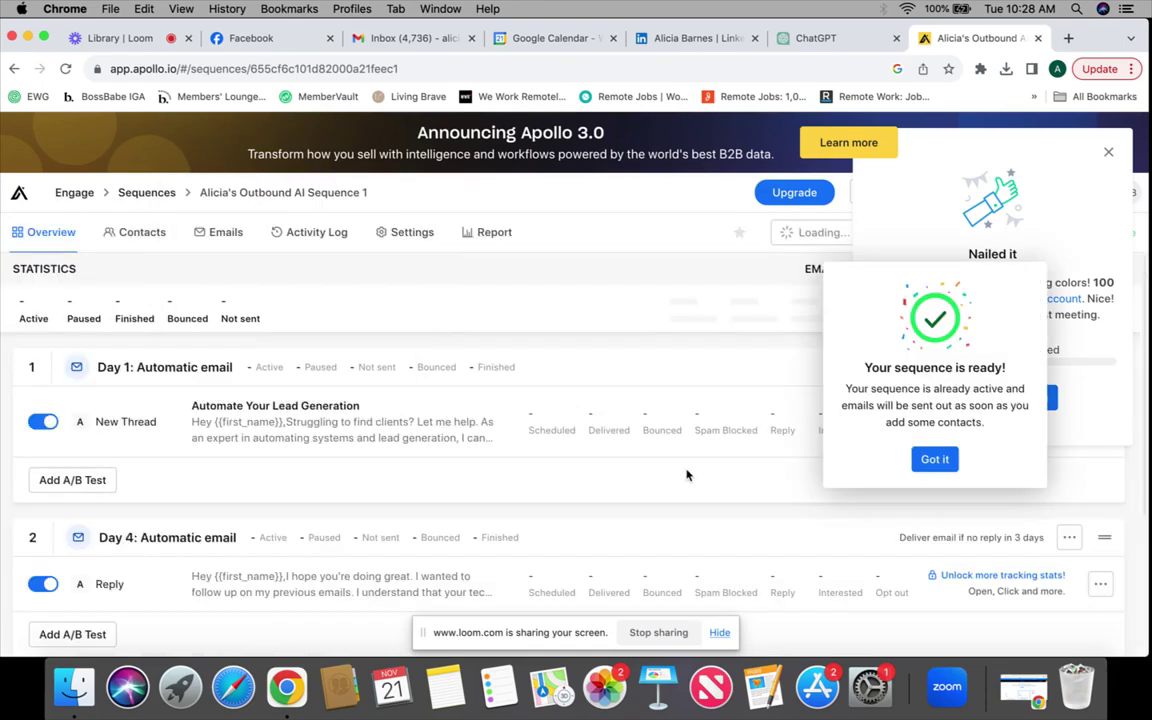
Dismiss the onboarding notice and look over the activated sequence's emails, extra options and overview.
click(211, 174)
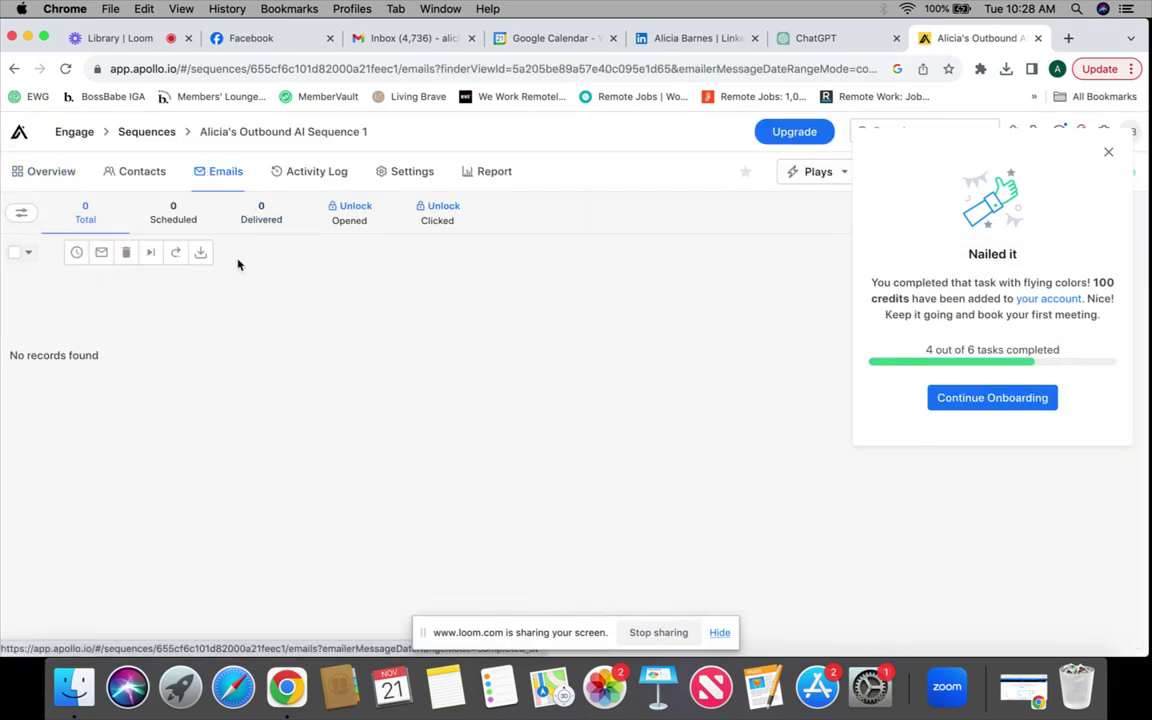
click(213, 175)
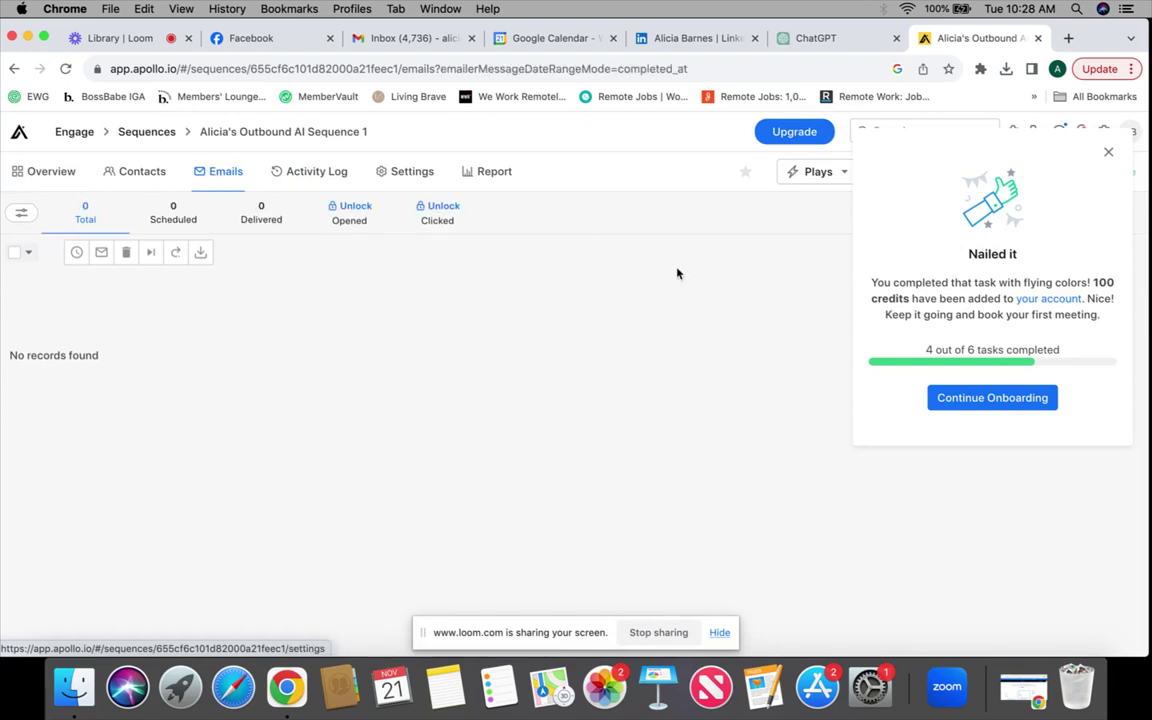
click(1108, 152)
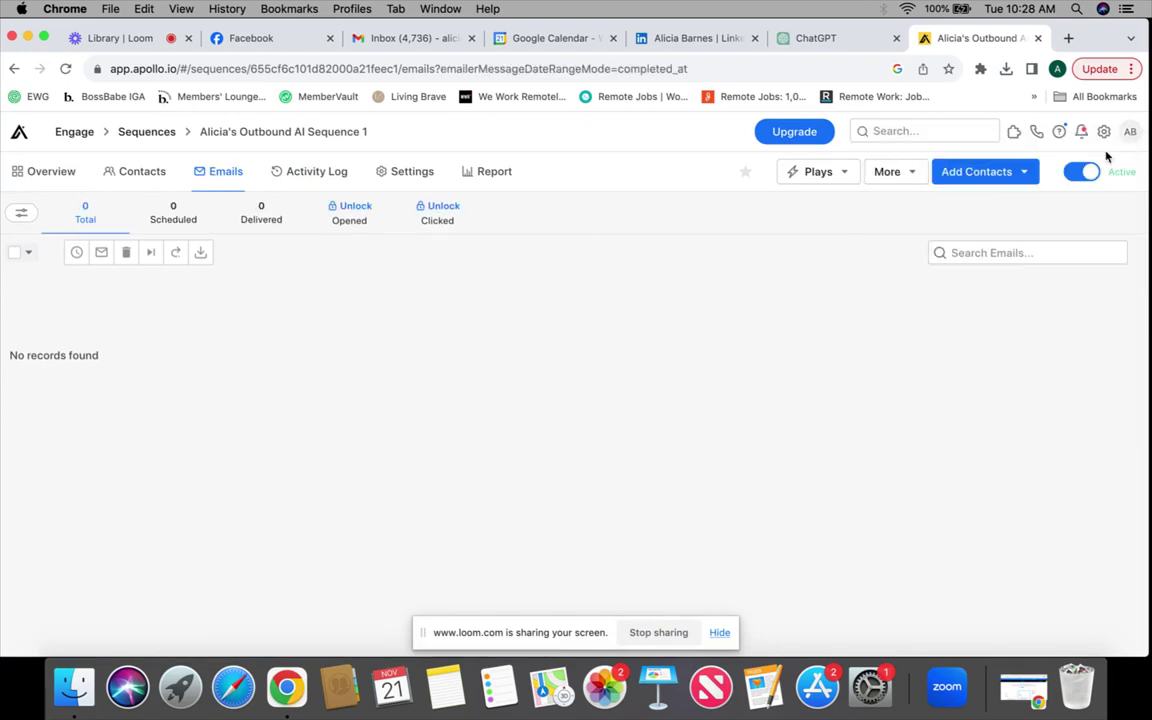
click(917, 177)
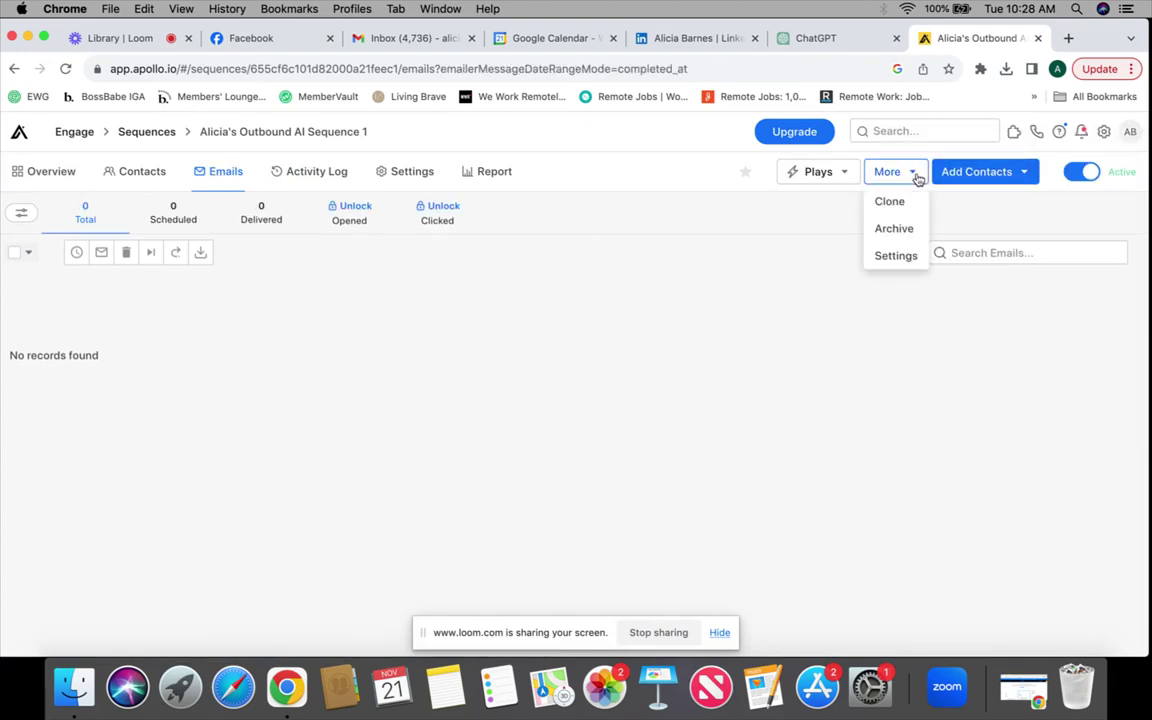
click(697, 226)
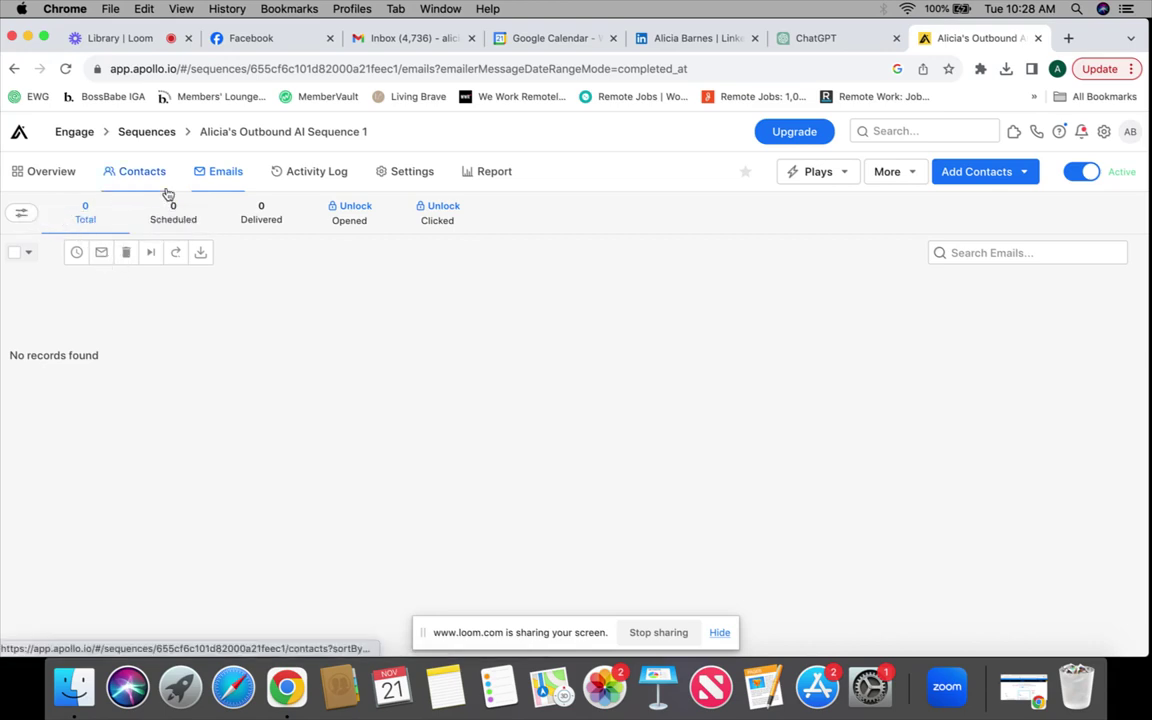
click(50, 172)
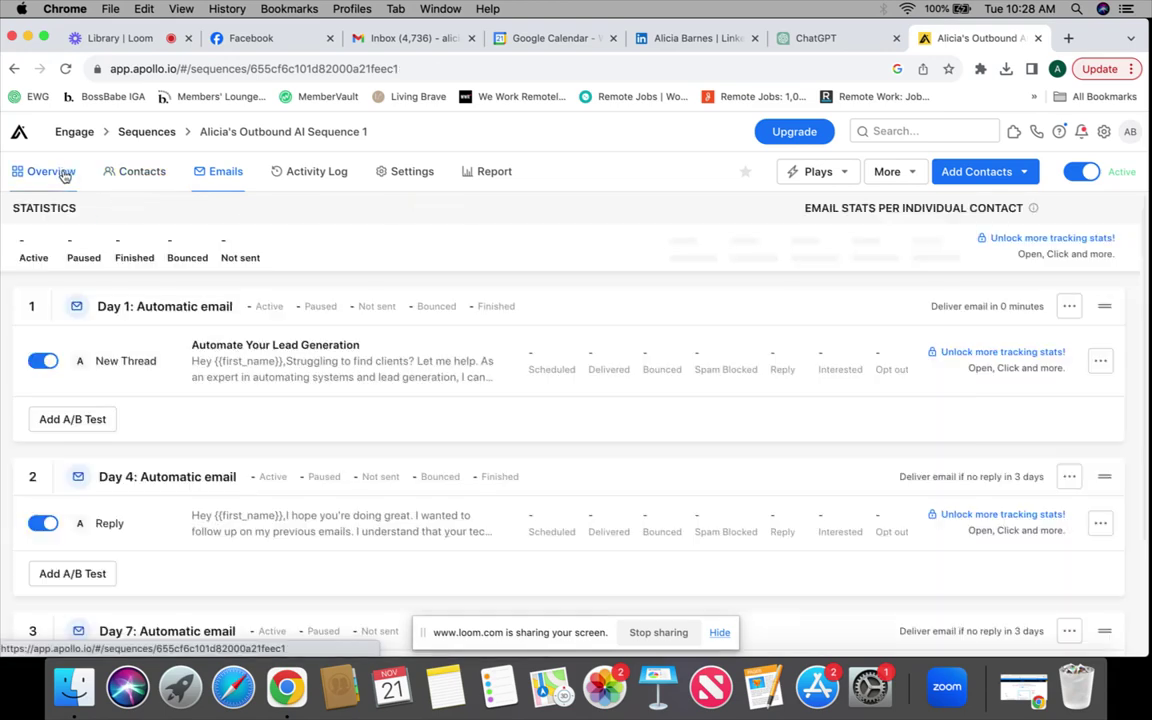
Create a new sequence from scratch named "Lead Generation" on the Normal Business Hours schedule.
click(146, 132)
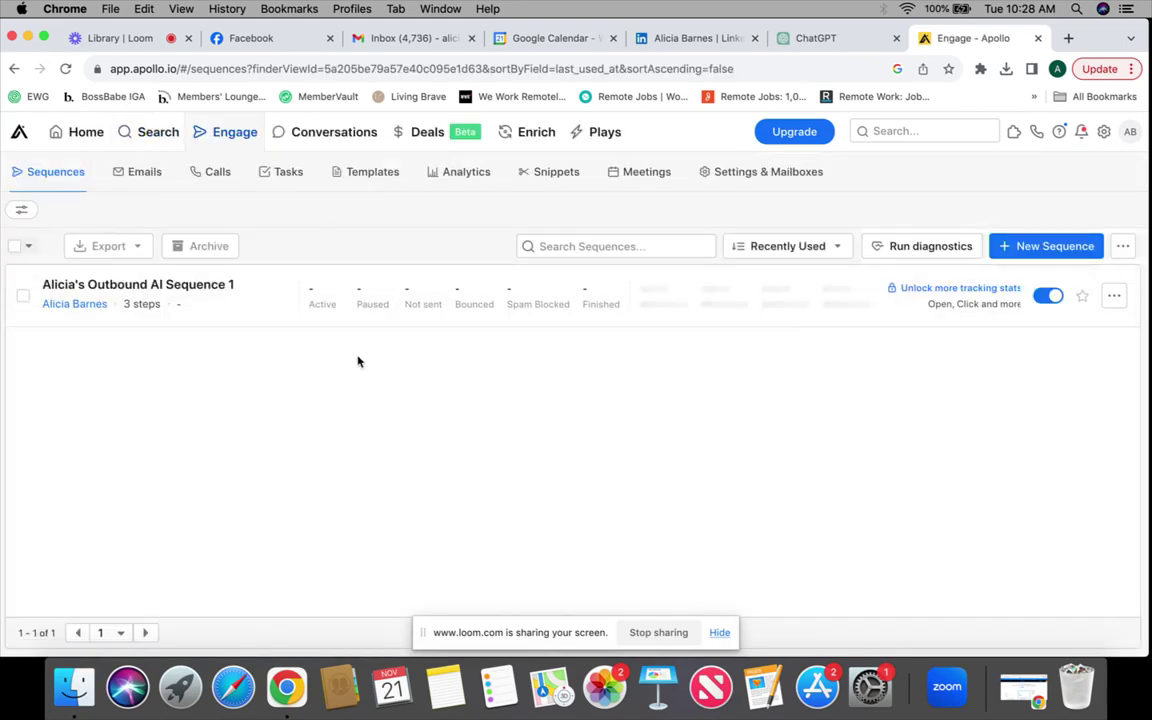
click(1020, 249)
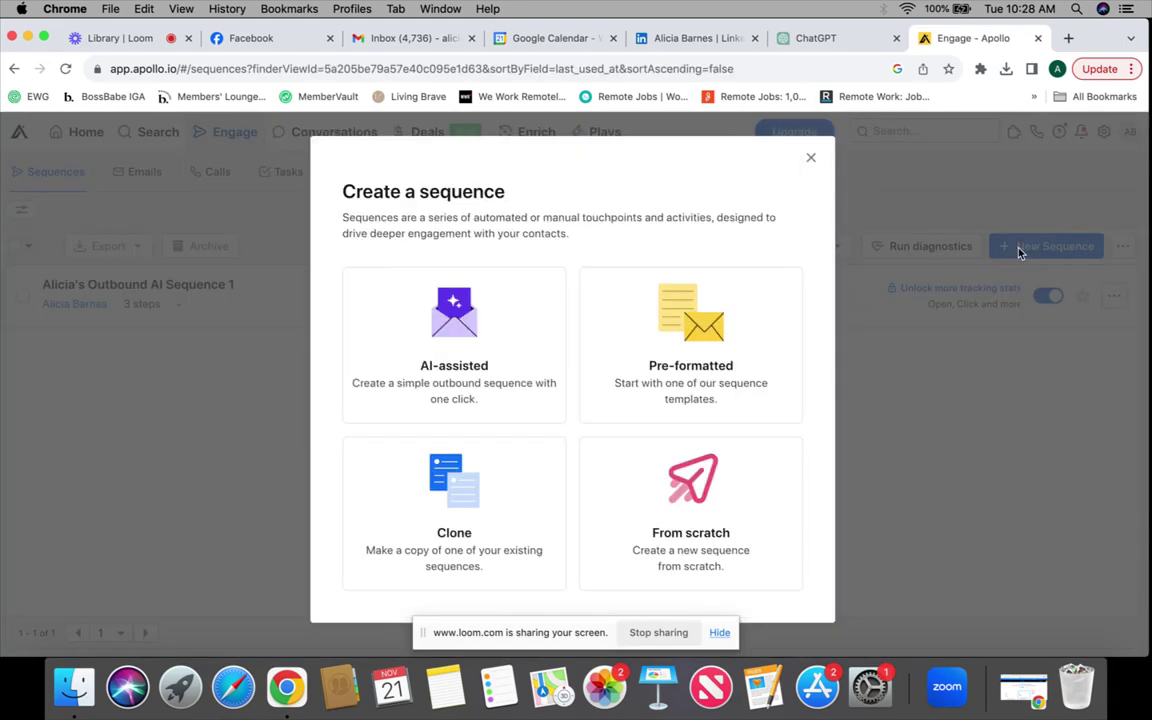
click(620, 347)
key(Escape)
click(703, 498)
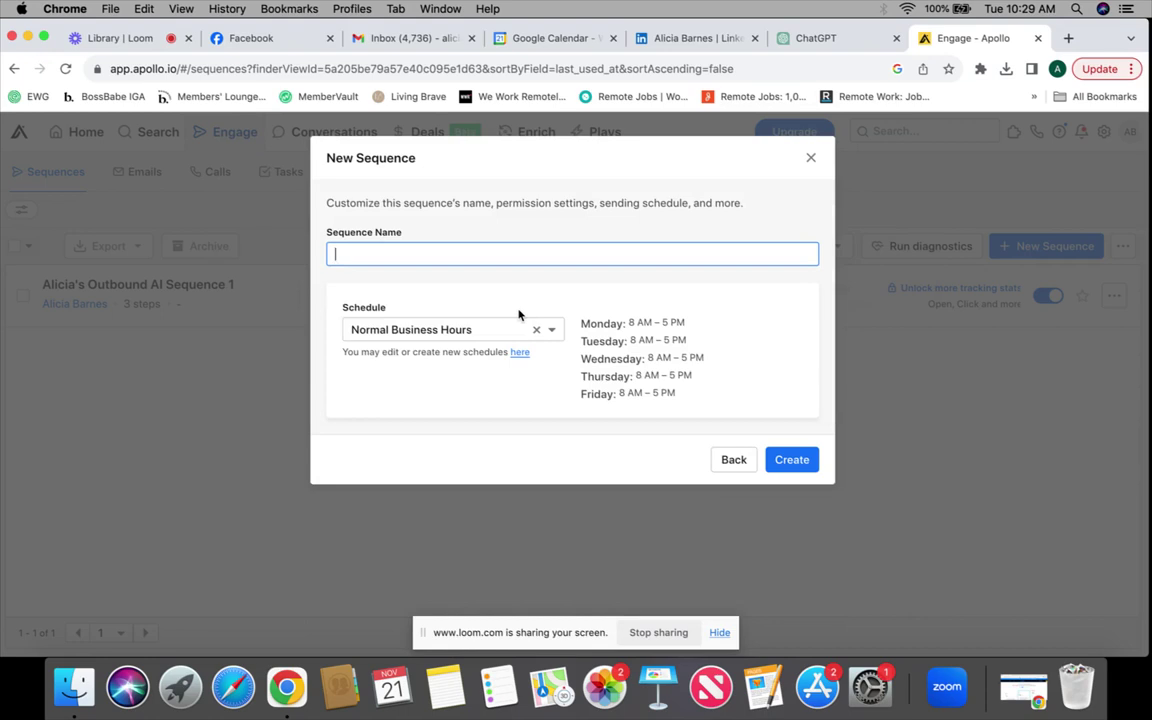
text(Lead Generation)
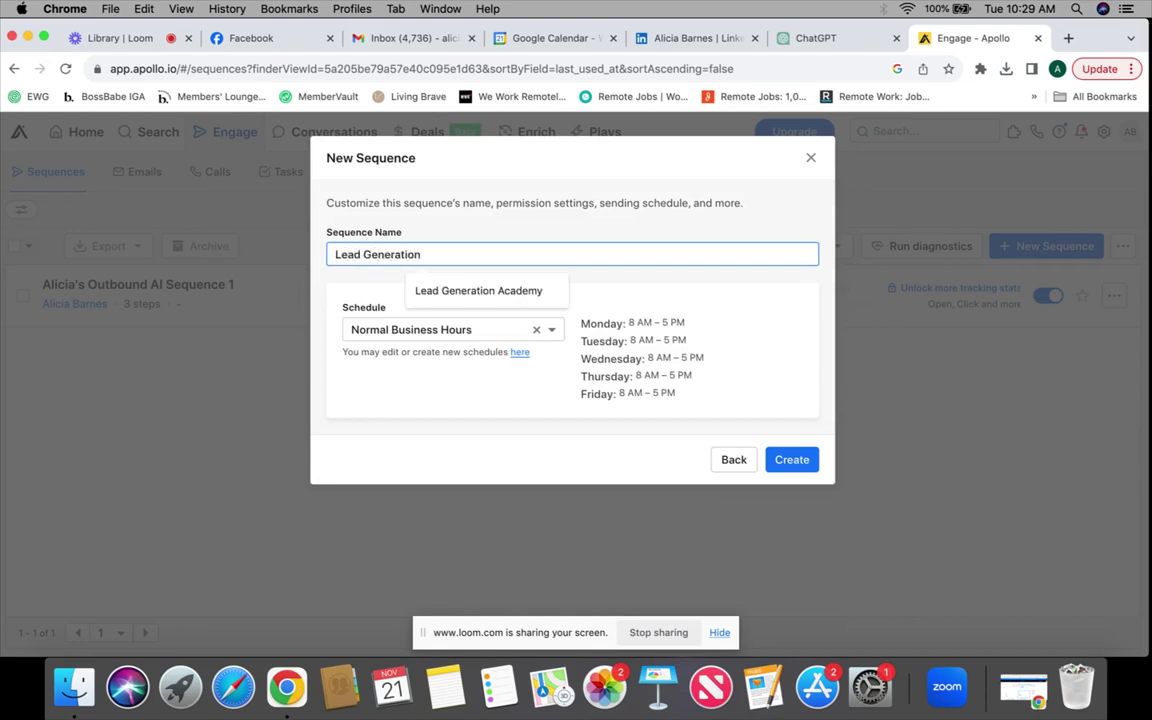
click(492, 355)
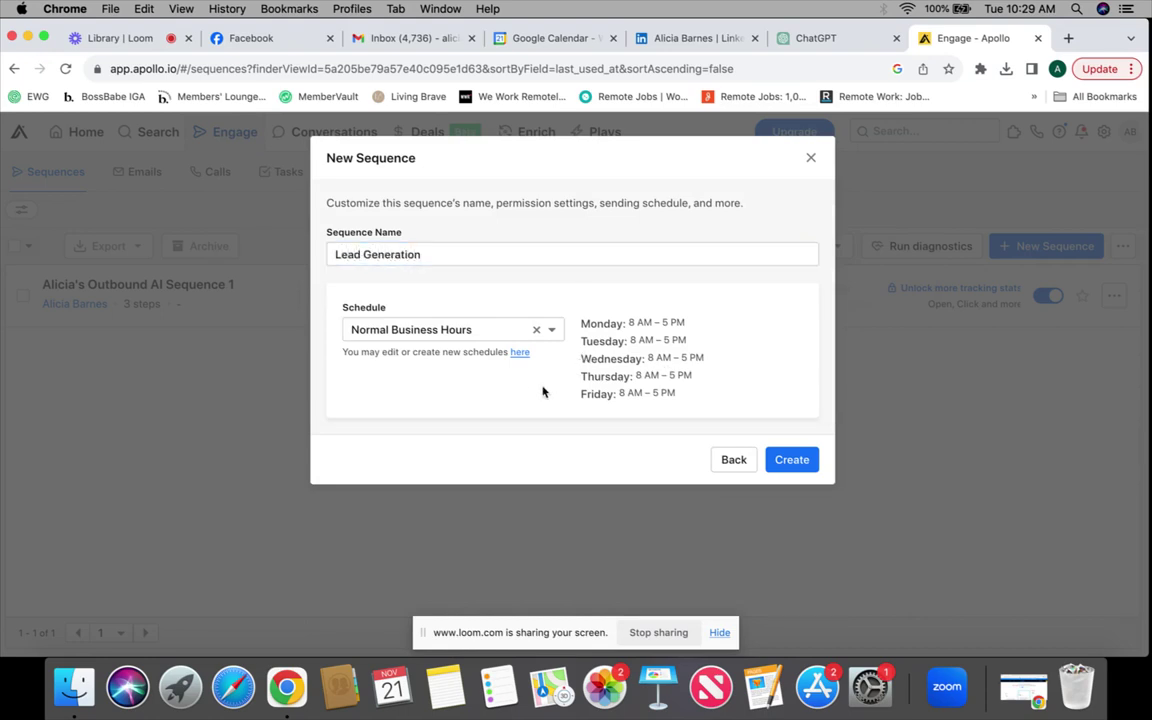
click(793, 461)
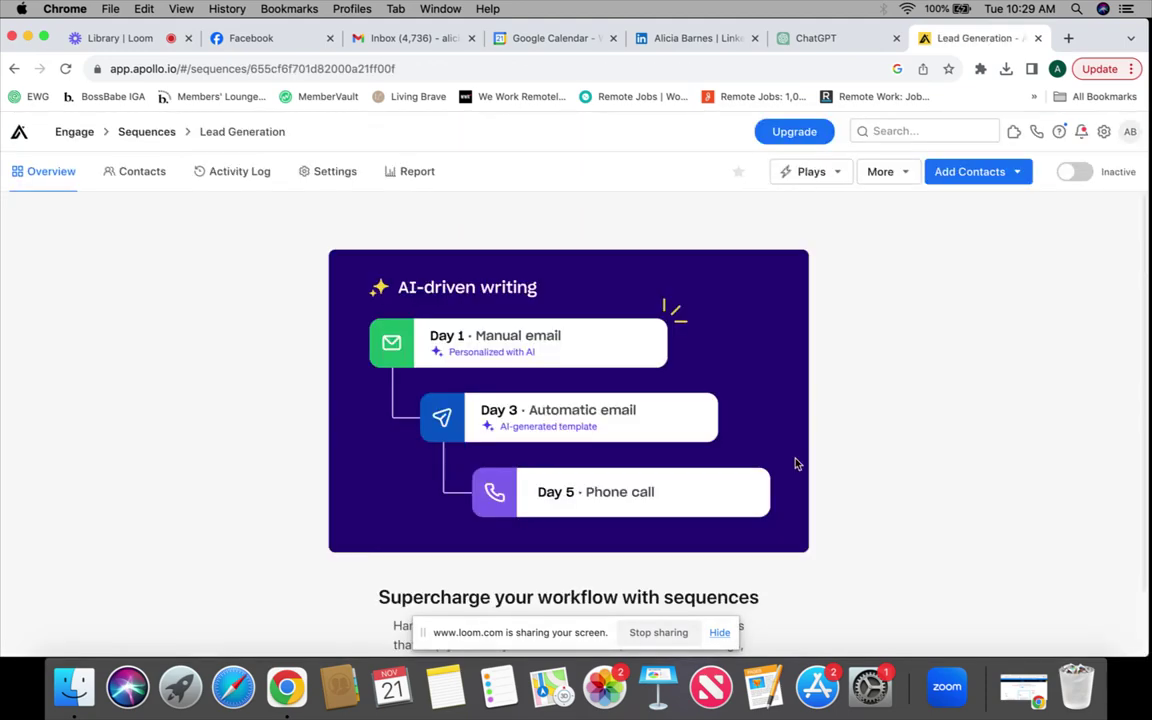
Look through the available sequence step types and choose an automatic email as the first step.
scroll(693, 440, down, 2)
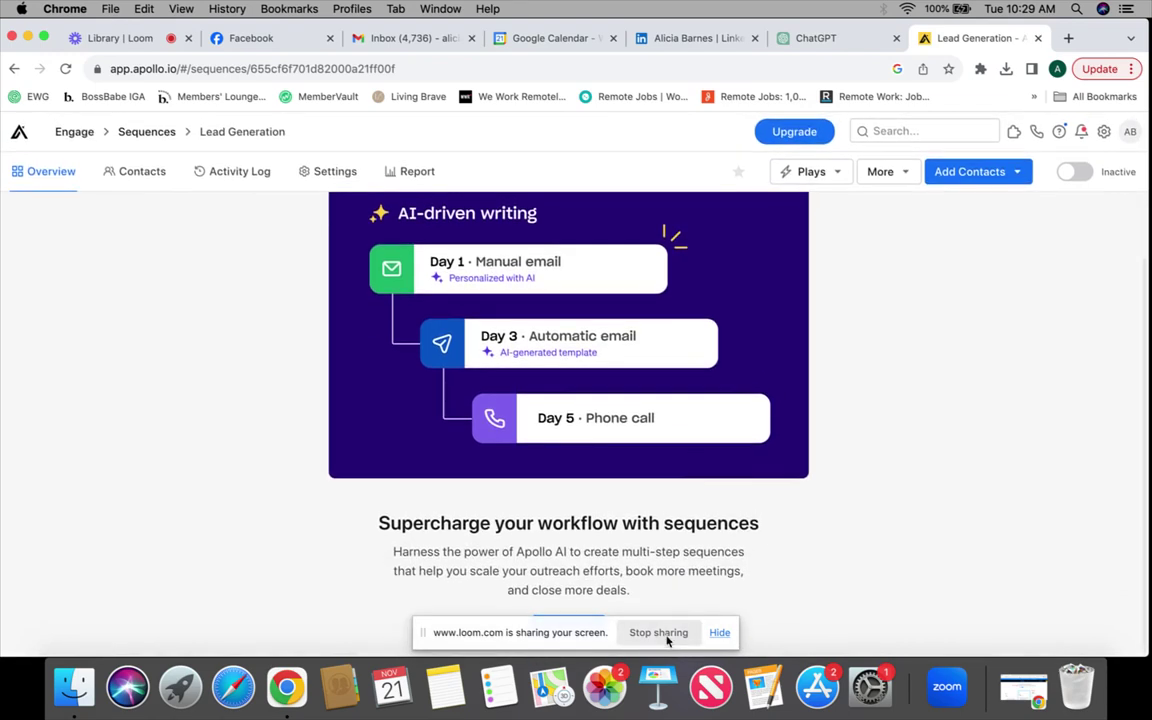
scroll(683, 511, down, 1)
drag(535, 634, 221, 617)
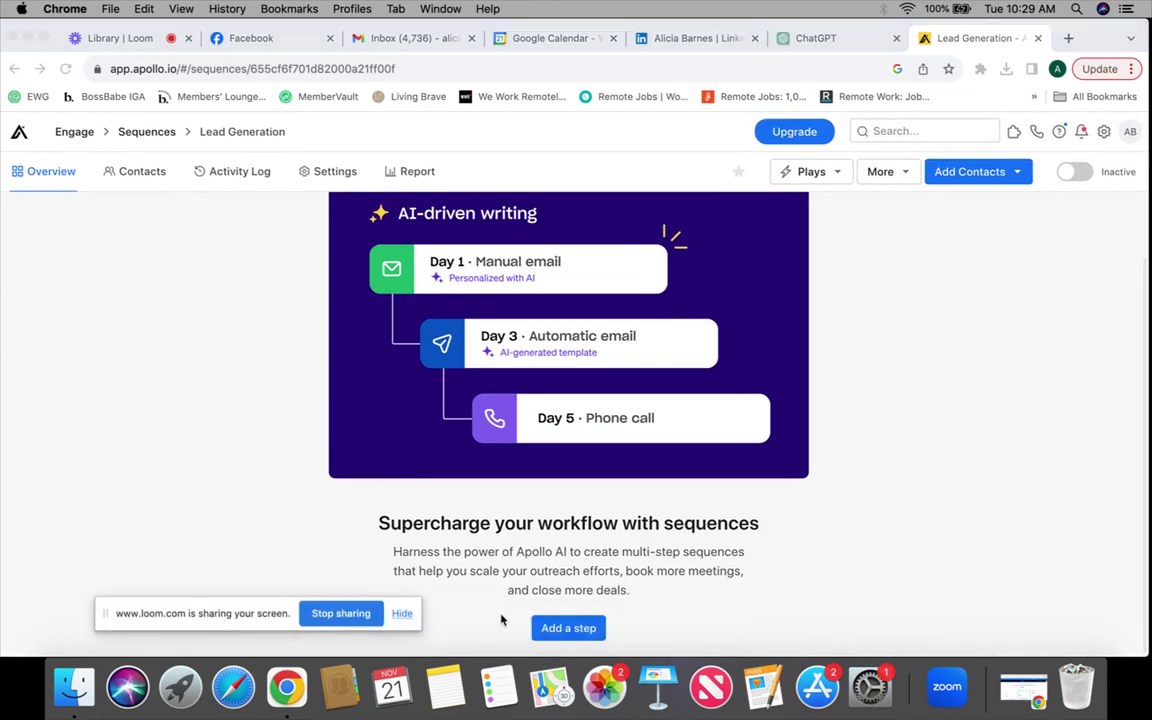
scroll(698, 584, up, 2)
scroll(698, 584, down, 2)
click(583, 634)
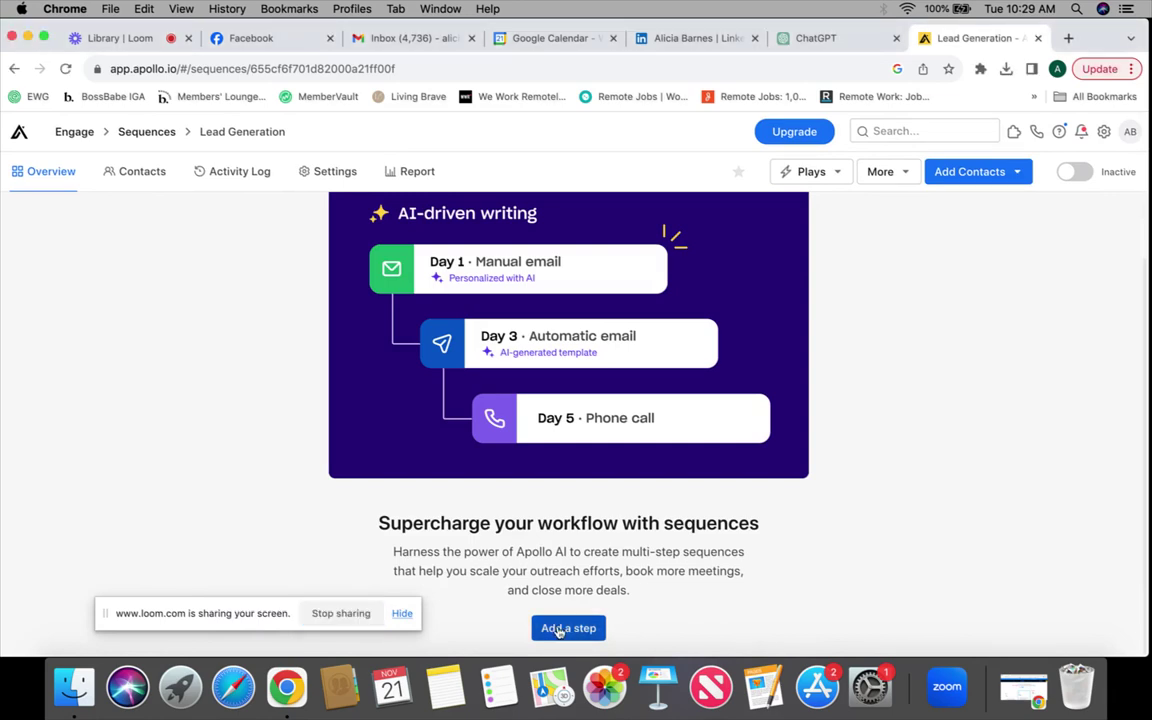
click(583, 634)
scroll(604, 462, down, 1)
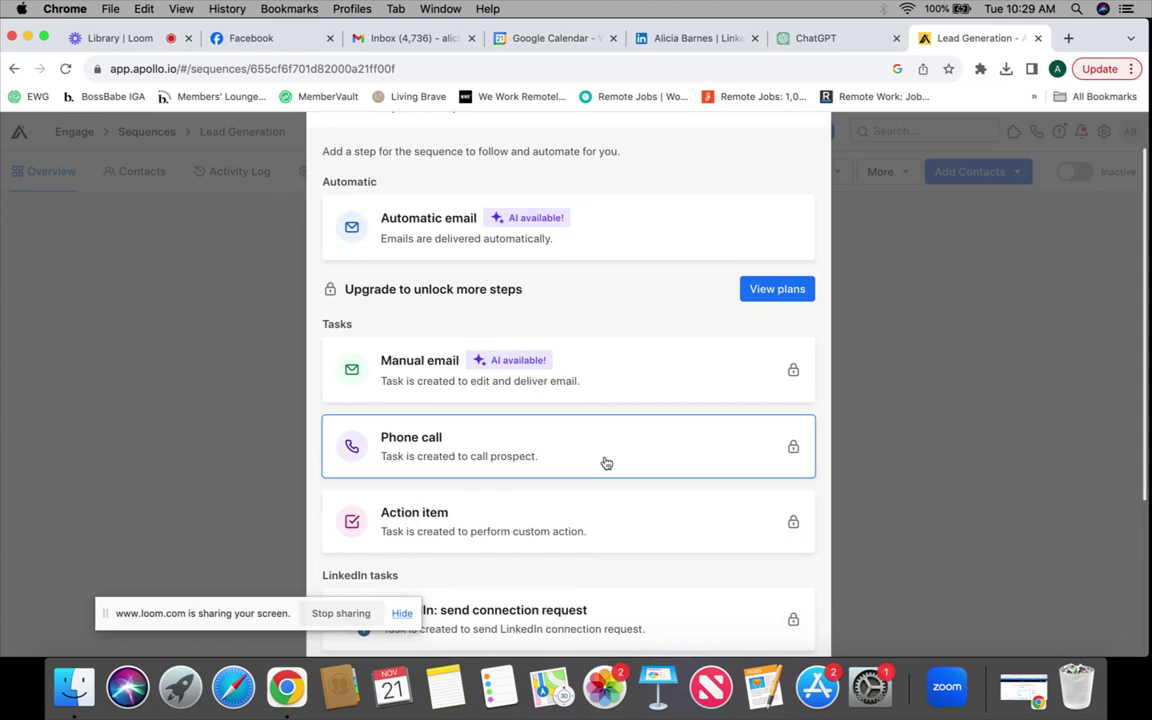
scroll(606, 463, down, 5)
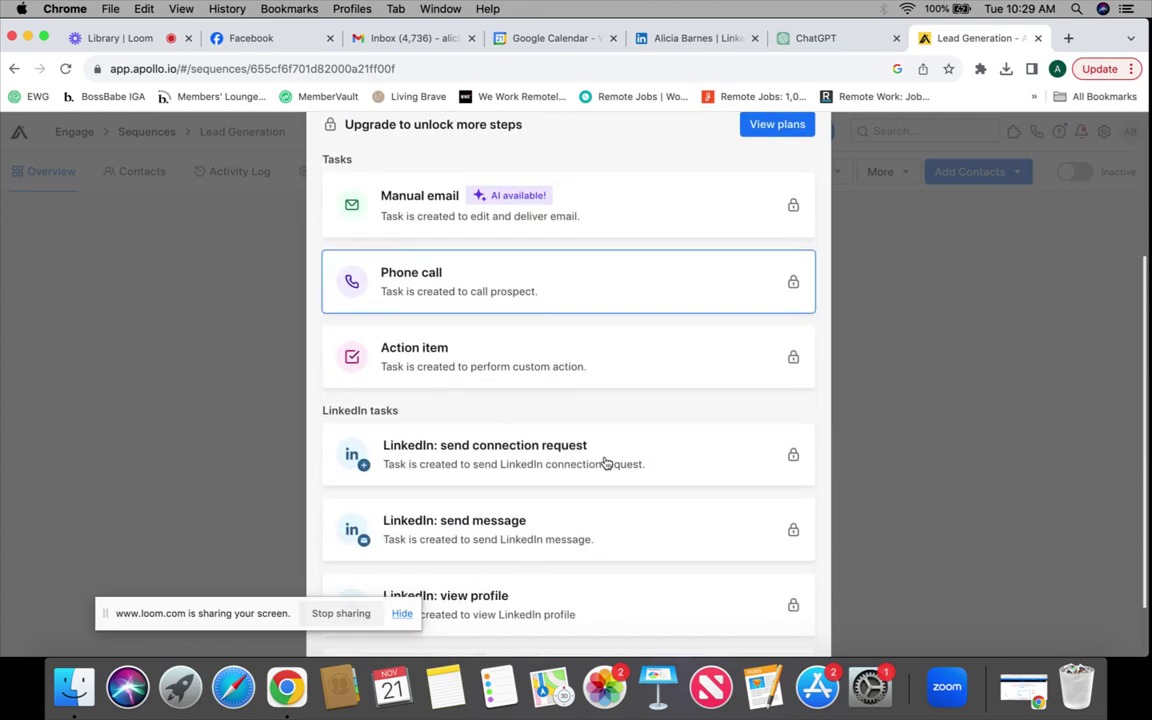
scroll(606, 463, up, 5)
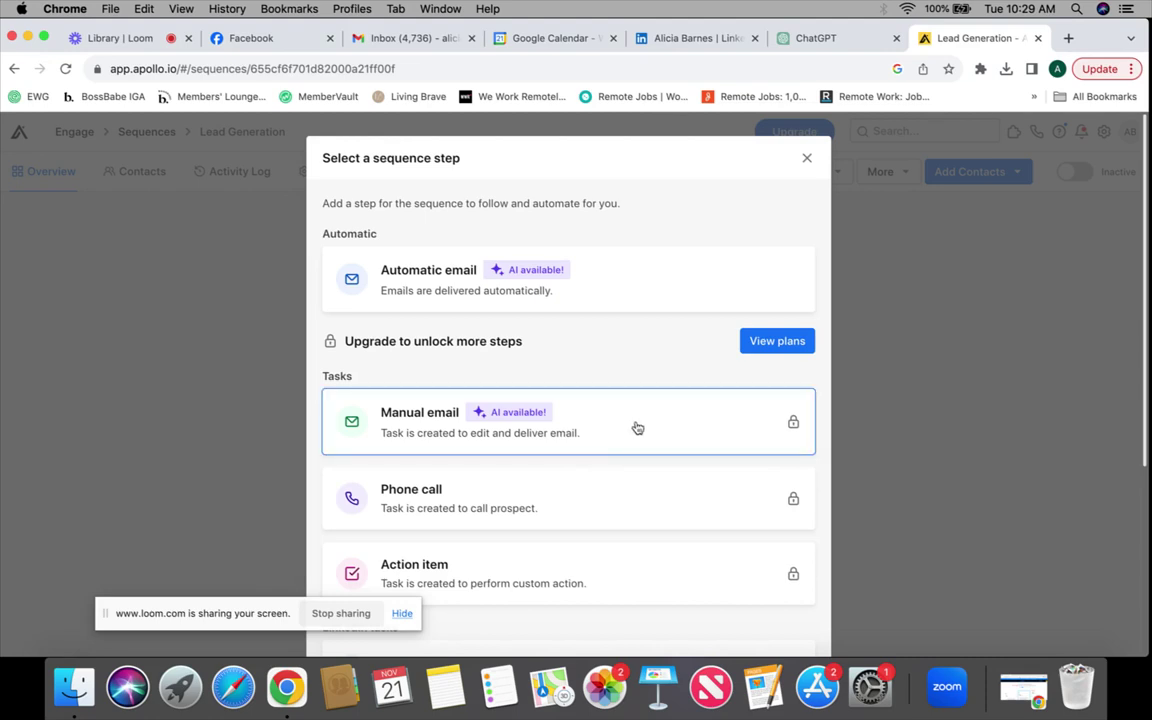
click(613, 290)
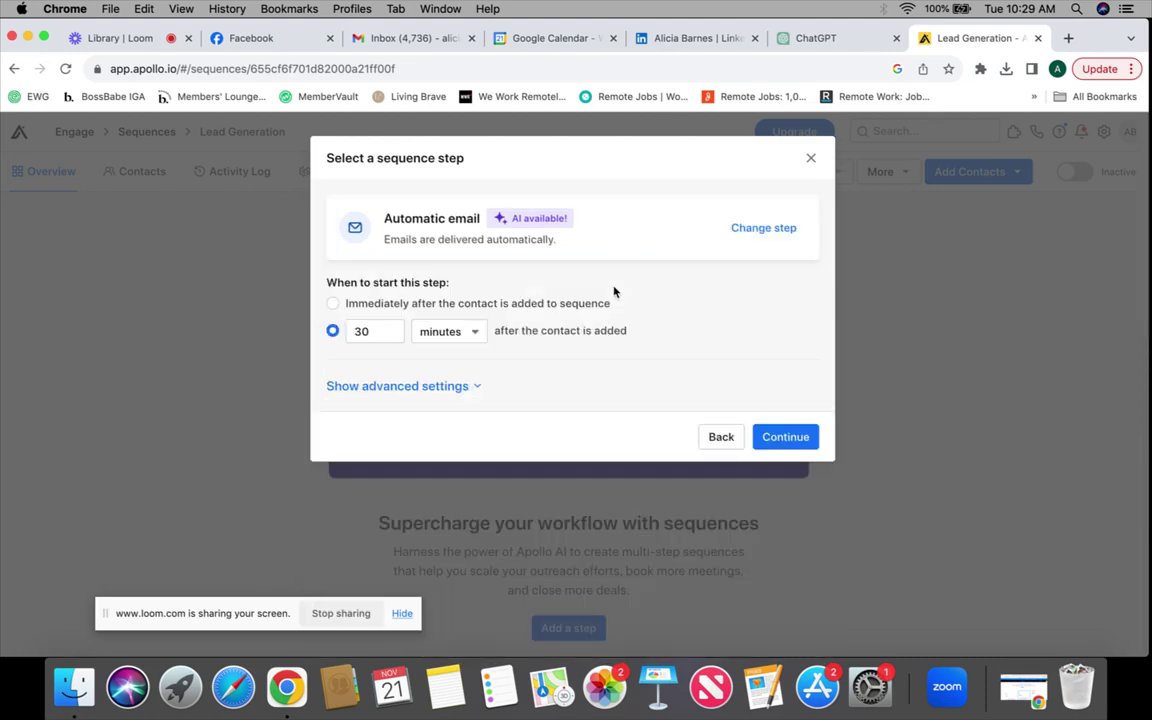
Set the automatic email to start 10 minutes after the contact is added.
click(384, 338)
key(BackSpace)
key(BackSpace)
text(10)
Limit the emails sent from this step to 200 per 24 hours and continue to the email template.
click(470, 386)
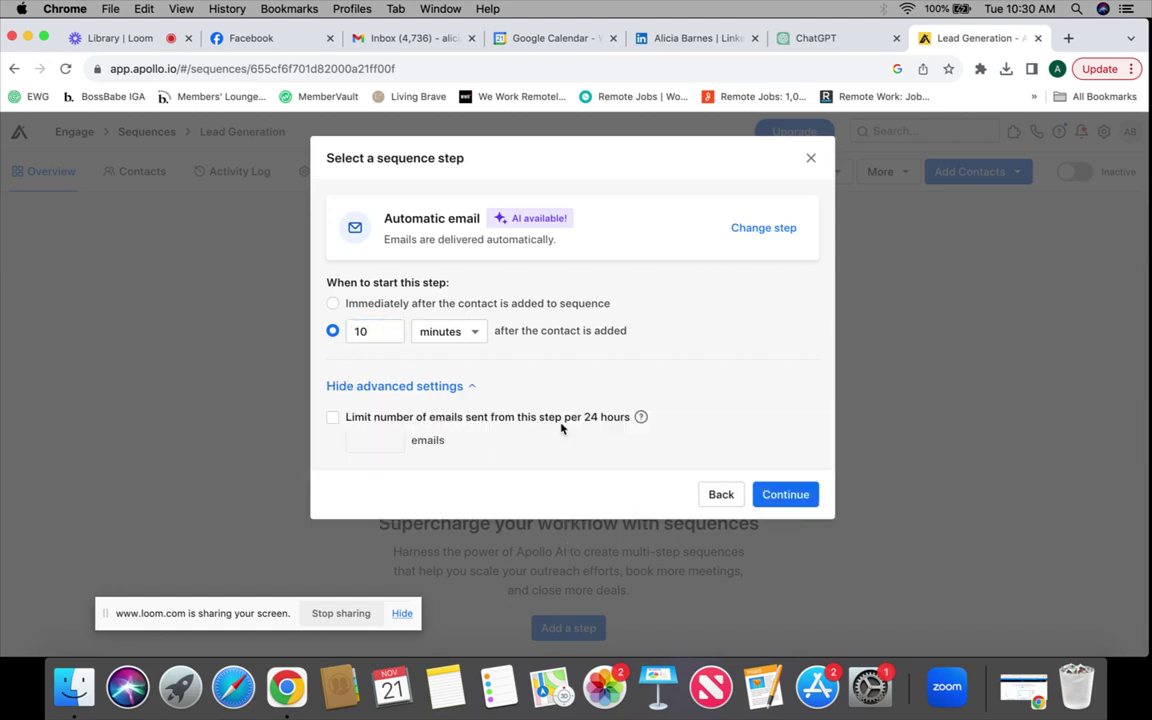
click(332, 417)
click(381, 440)
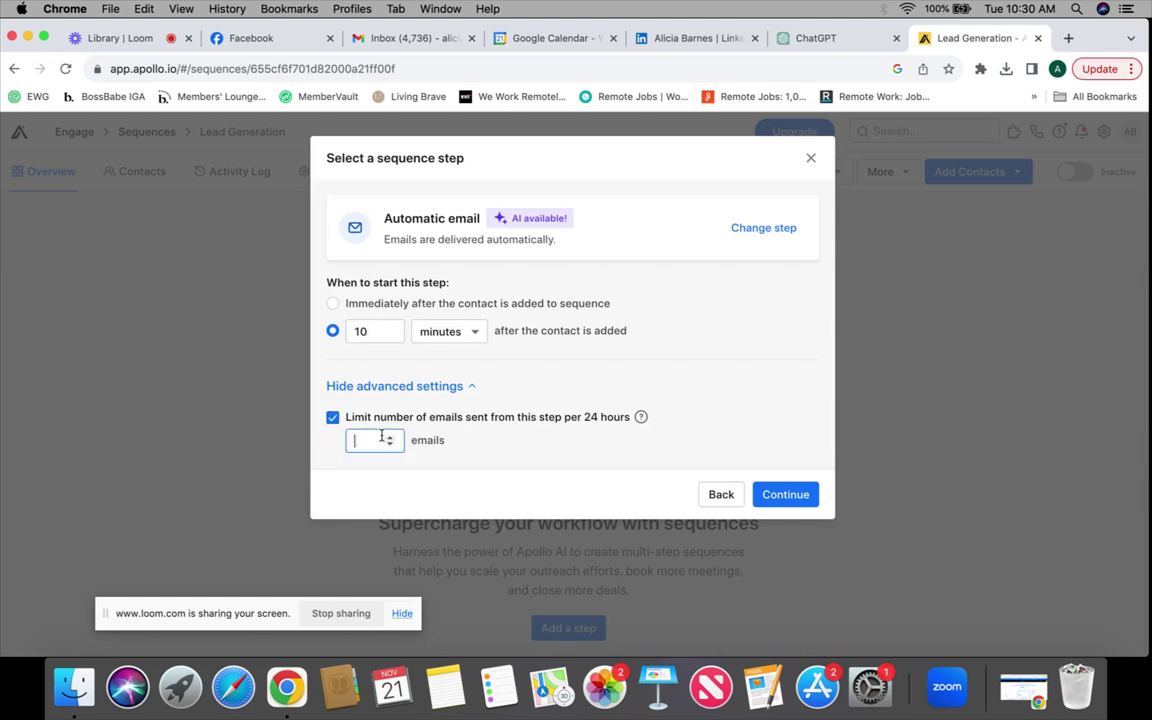
text(200)
click(528, 432)
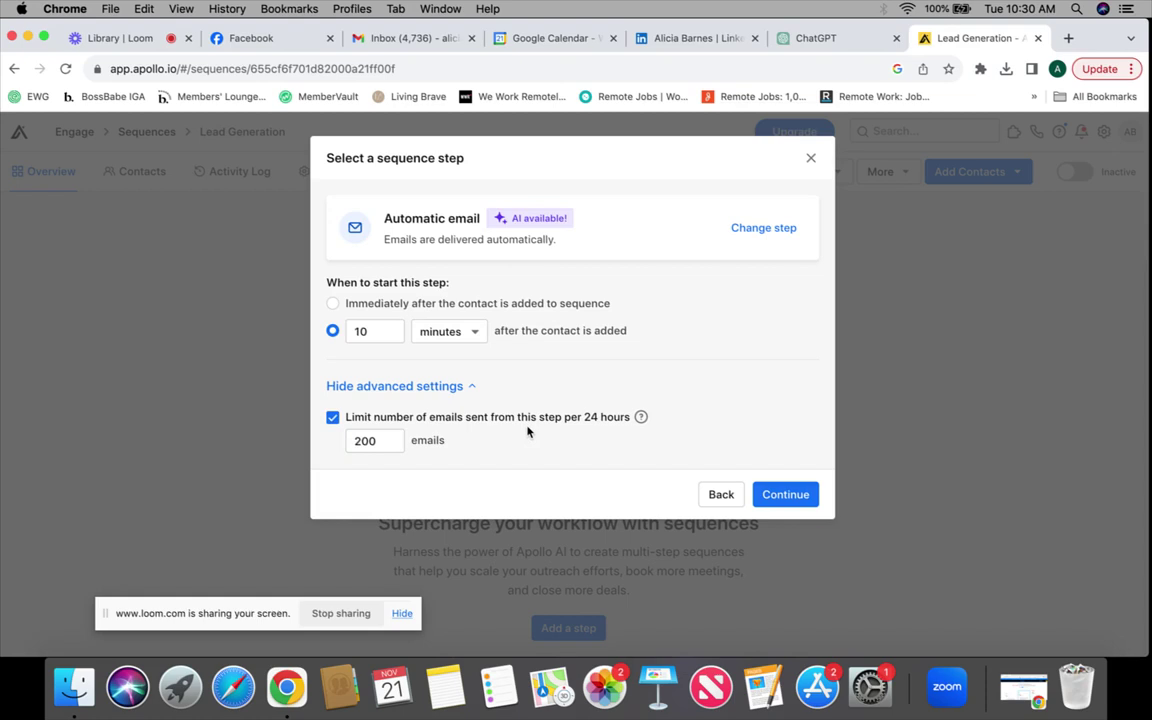
click(770, 493)
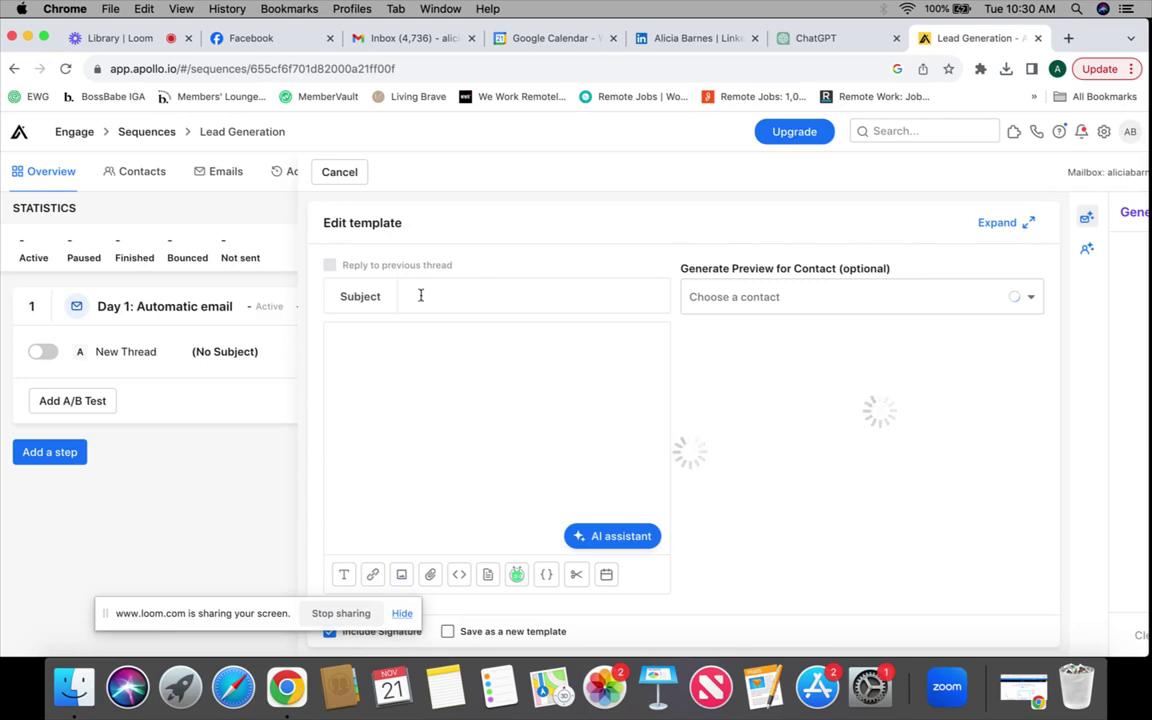
Dismiss the editor tips and set the email subject to "Question about" followed by the {{company}} variable.
click(420, 295)
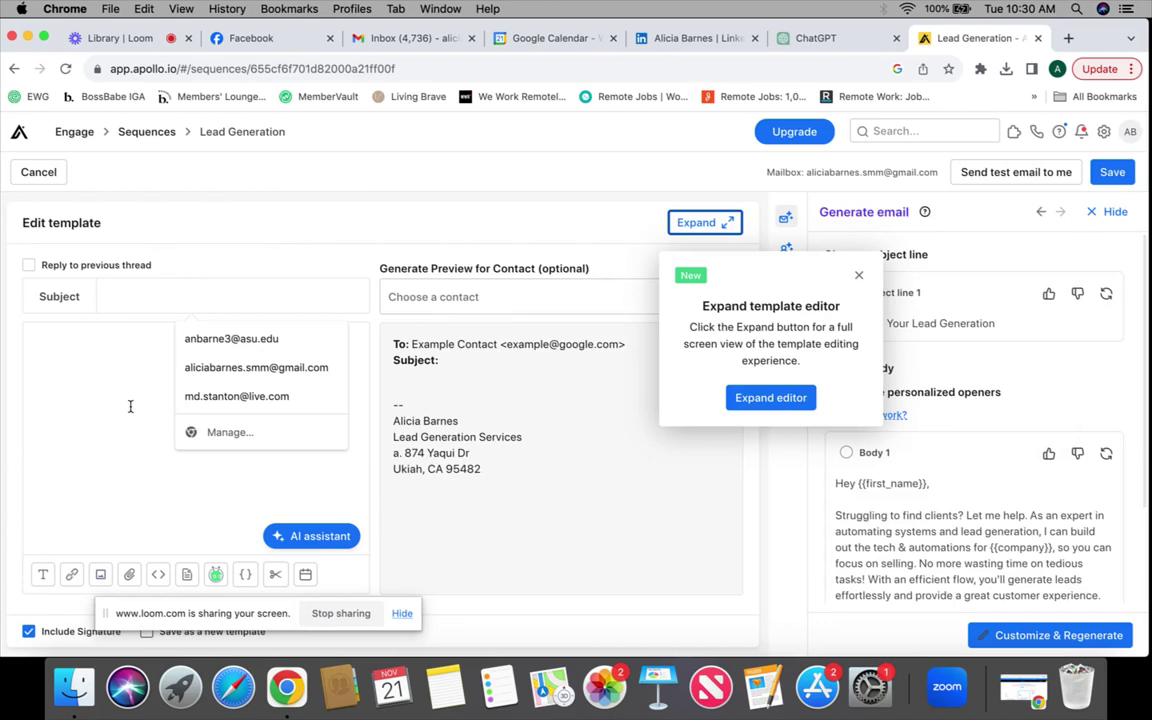
text(Q)
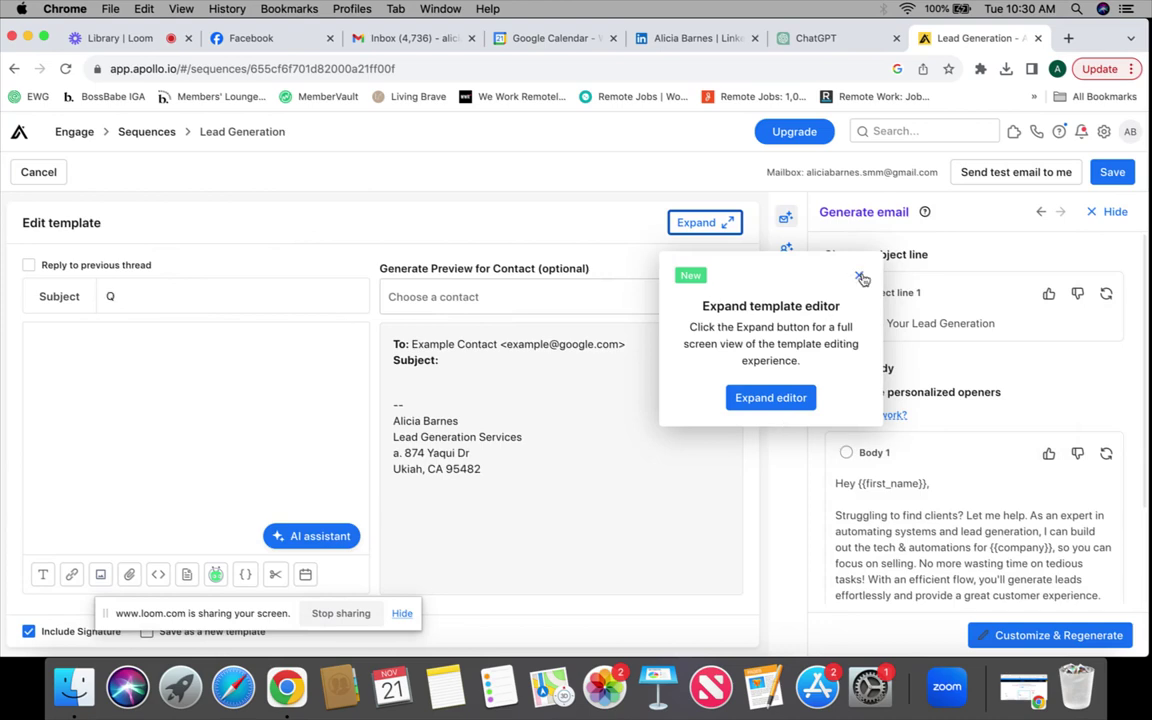
click(858, 275)
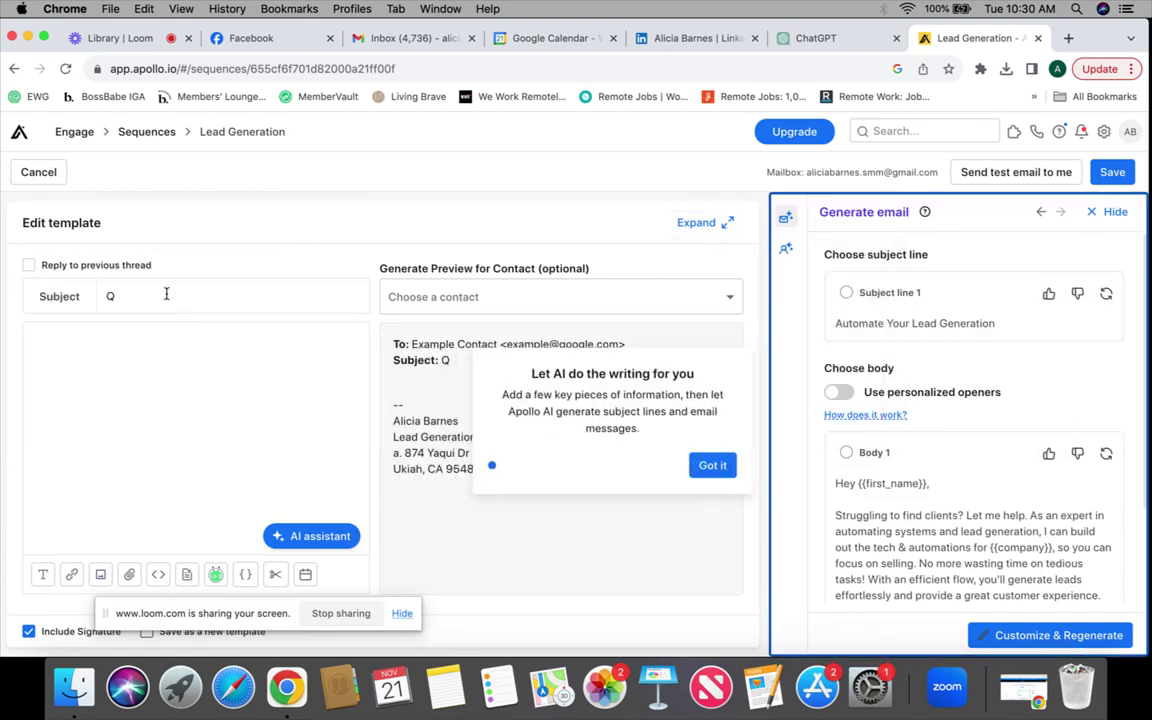
click(713, 466)
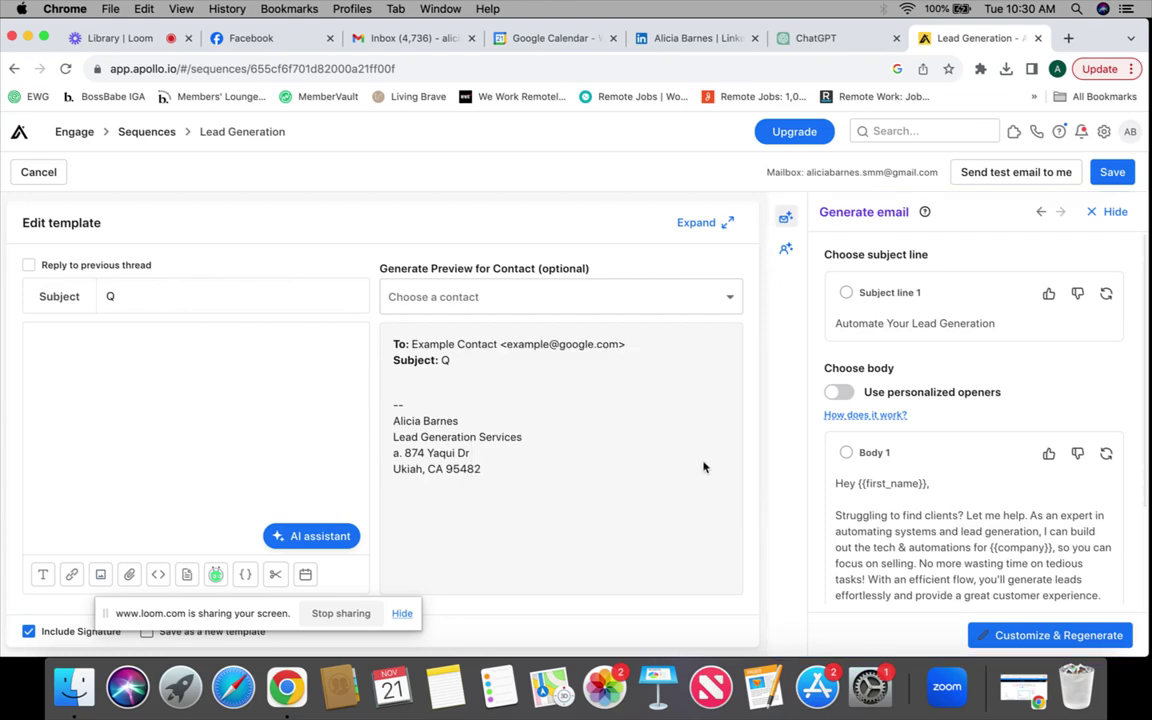
click(128, 296)
text(uestion about)
click(246, 575)
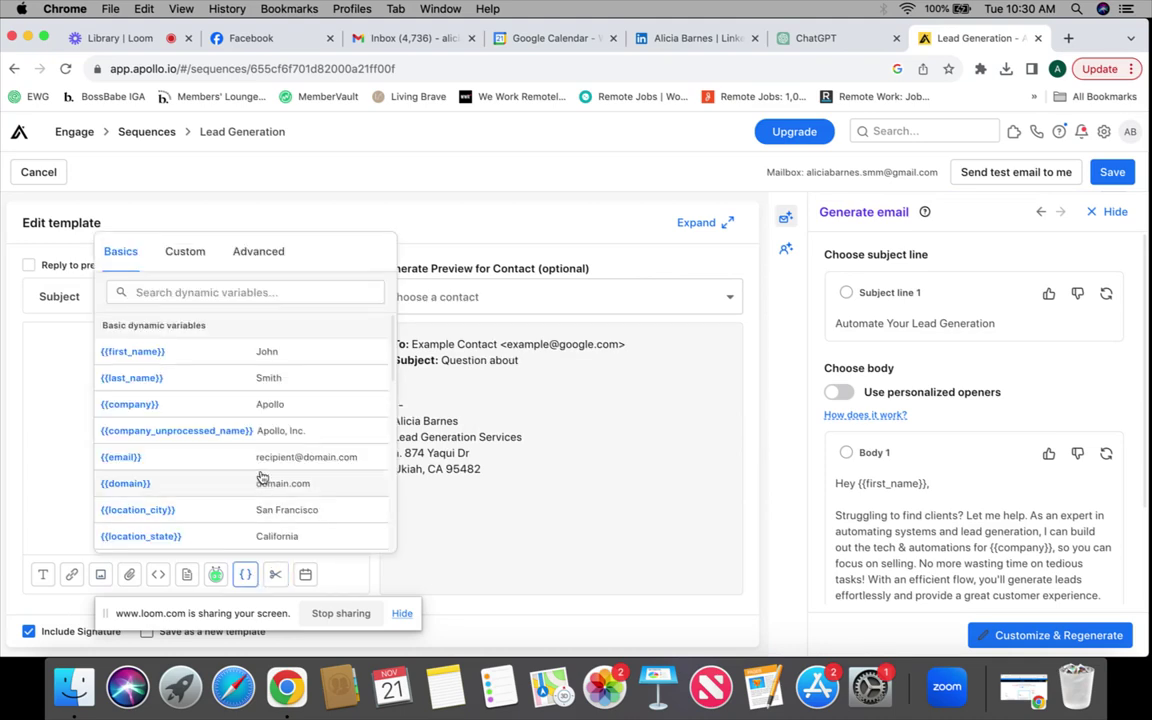
click(240, 404)
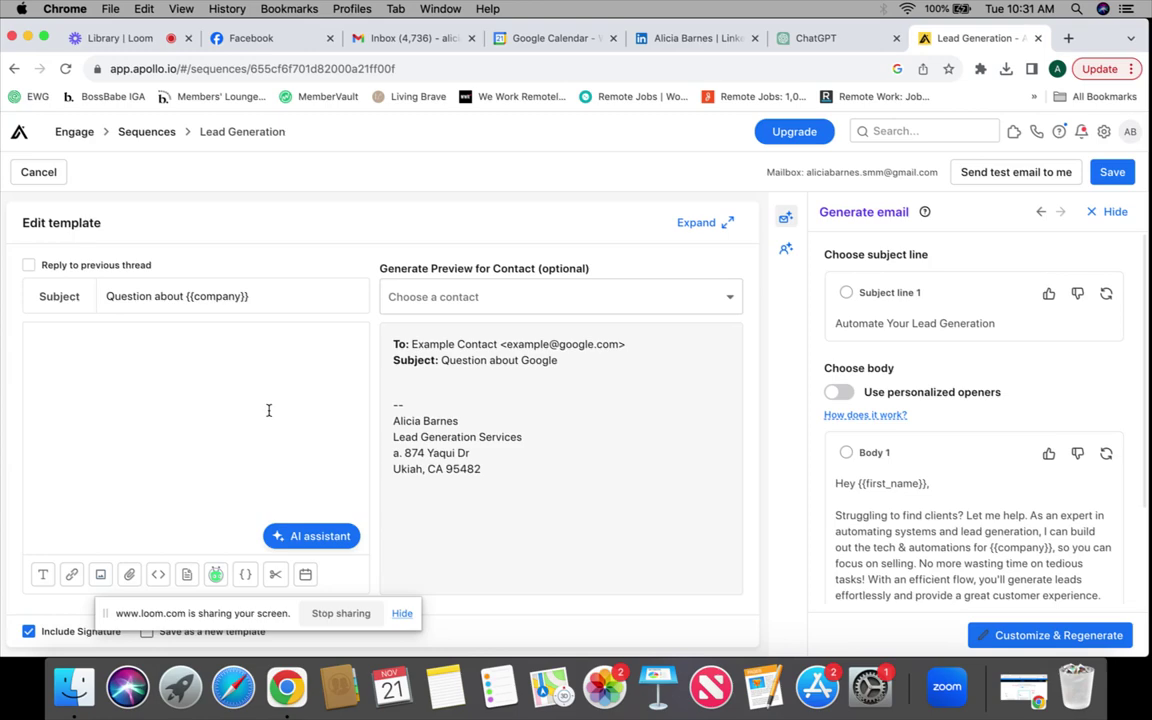
Switch to the ChatGPT conversation and copy the cold email's text from the greeting through the contact information line.
click(810, 38)
scroll(680, 350, down, 10)
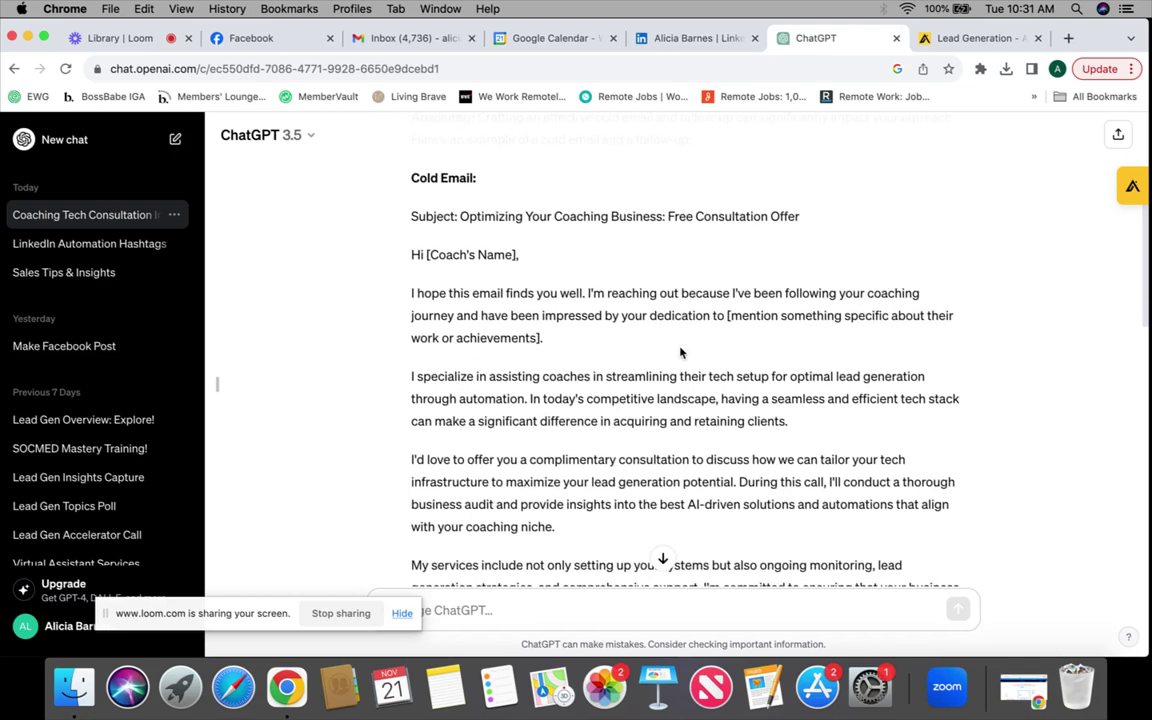
drag(412, 162, 478, 139)
drag(478, 139, 463, 97)
scroll(680, 350, up, 5)
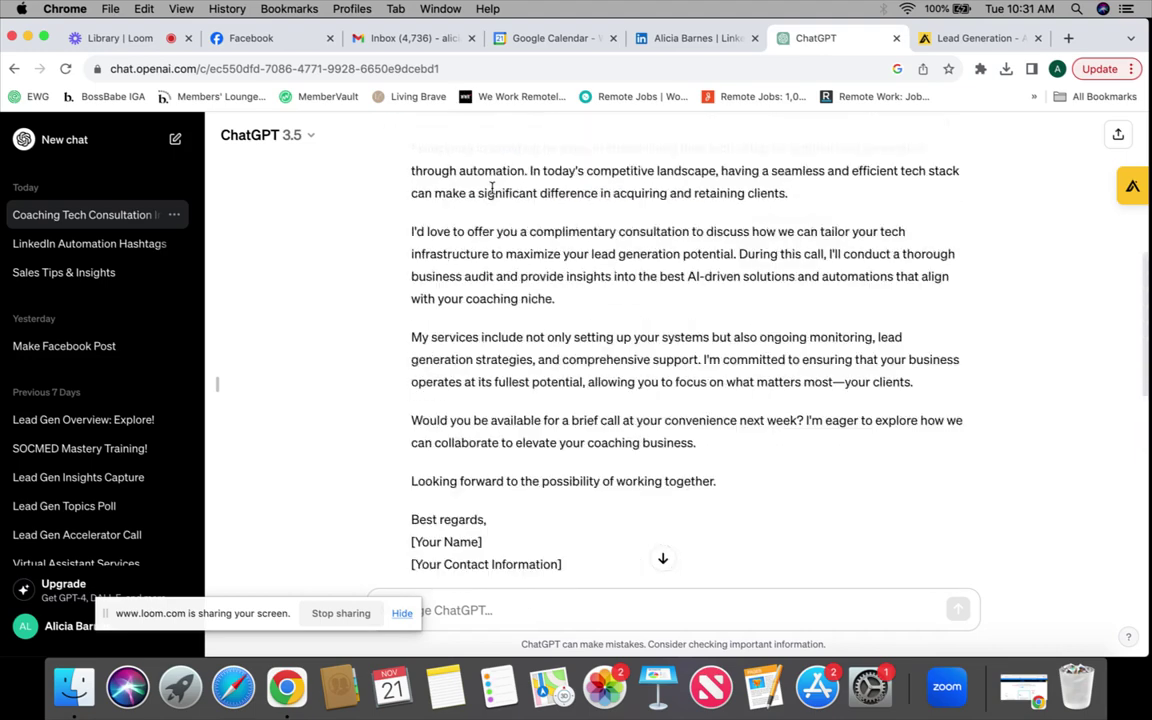
drag(411, 175, 586, 568)
scroll(586, 570, down, 1)
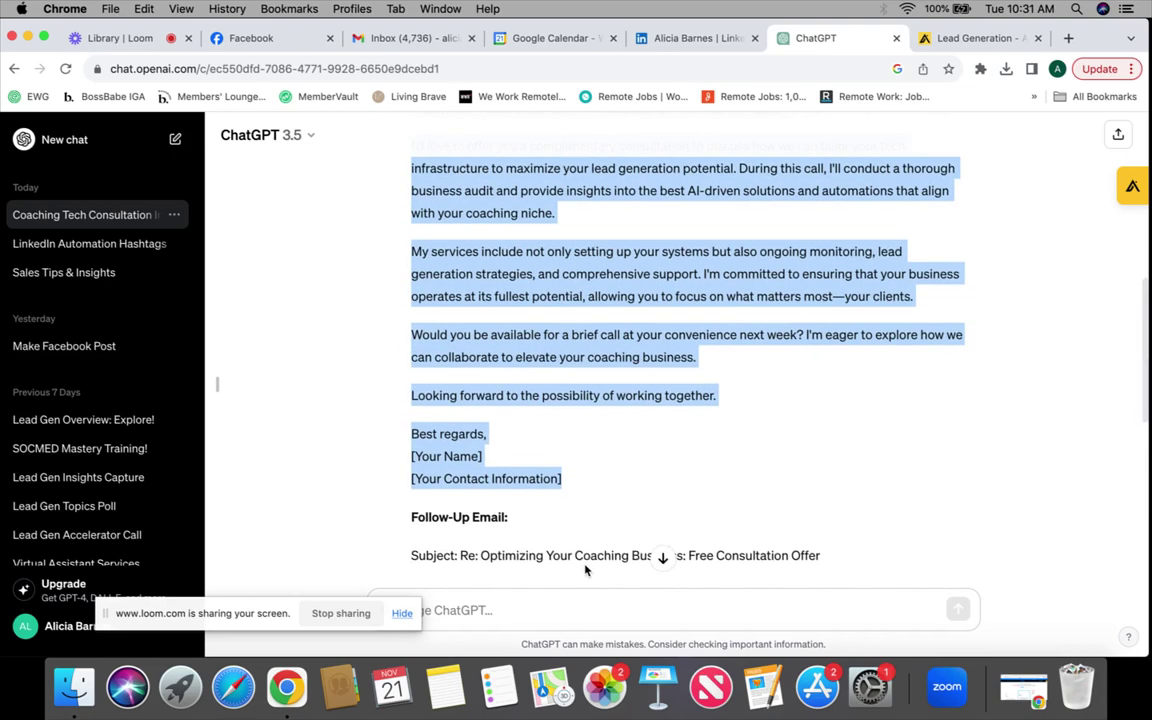
right_click(541, 404)
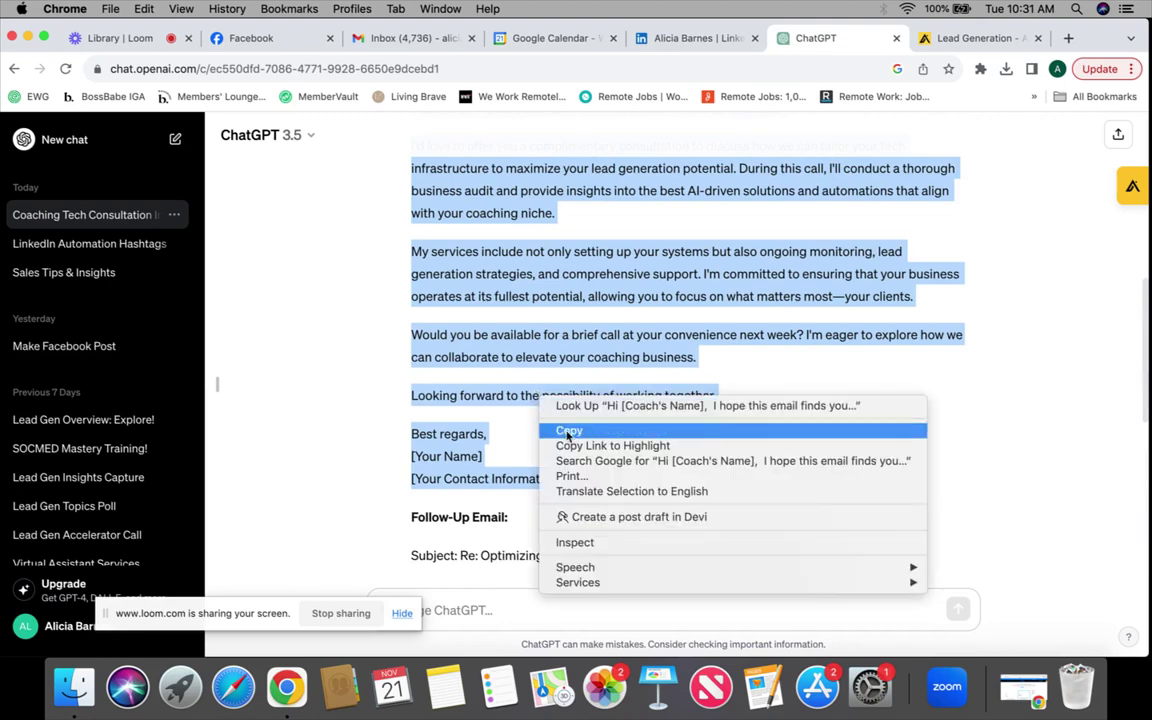
click(569, 430)
Return to Apollo and paste the copied cold email into the template body.
click(975, 38)
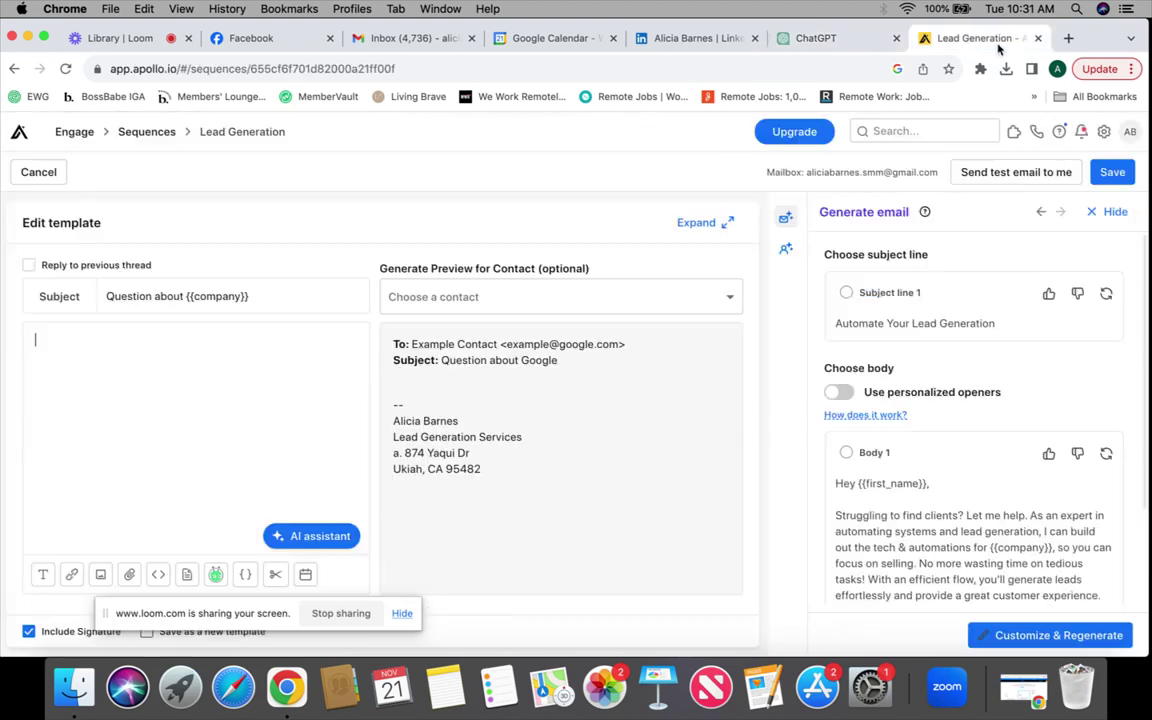
right_click(40, 338)
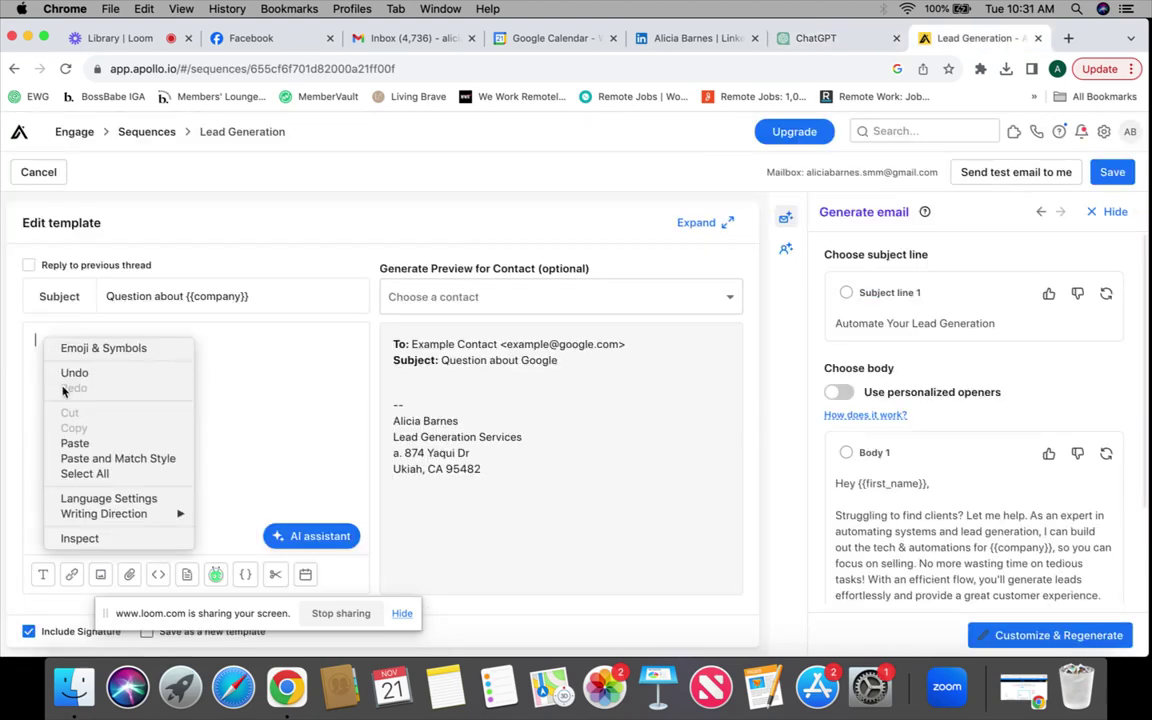
click(76, 443)
scroll(83, 445, up, 10)
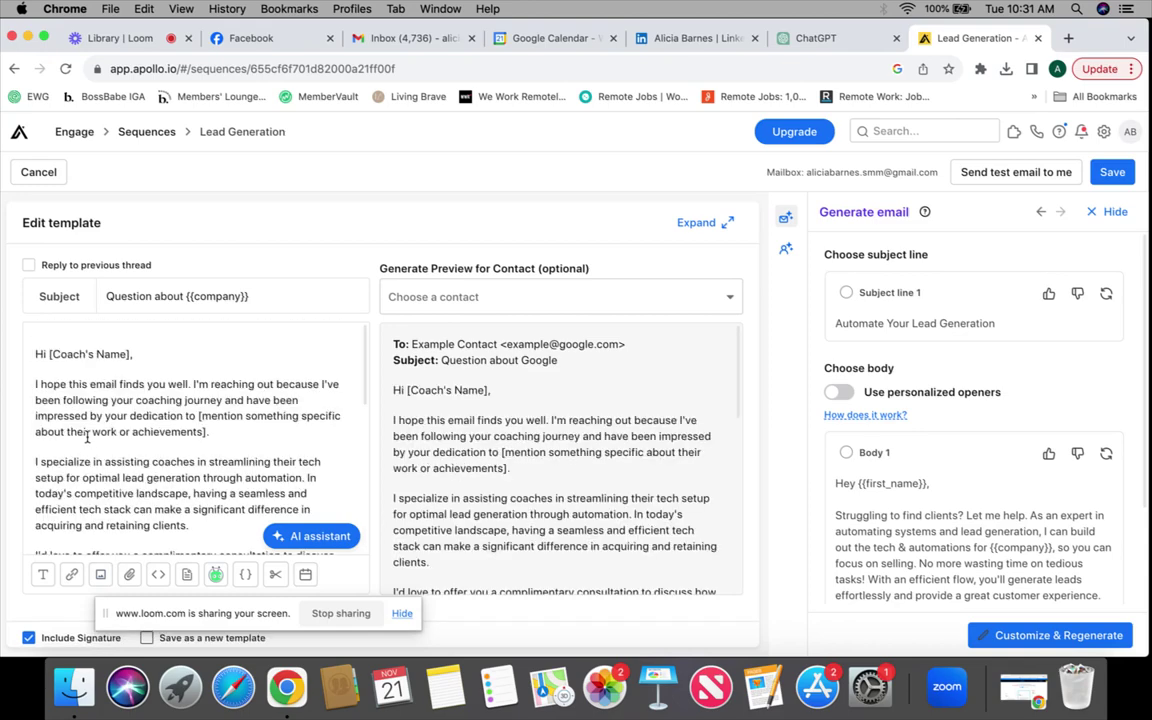
Replace the [Coach's Name] placeholder in the greeting with the {{first_name}} variable.
drag(129, 357, 48, 357)
key(BackSpace)
click(247, 575)
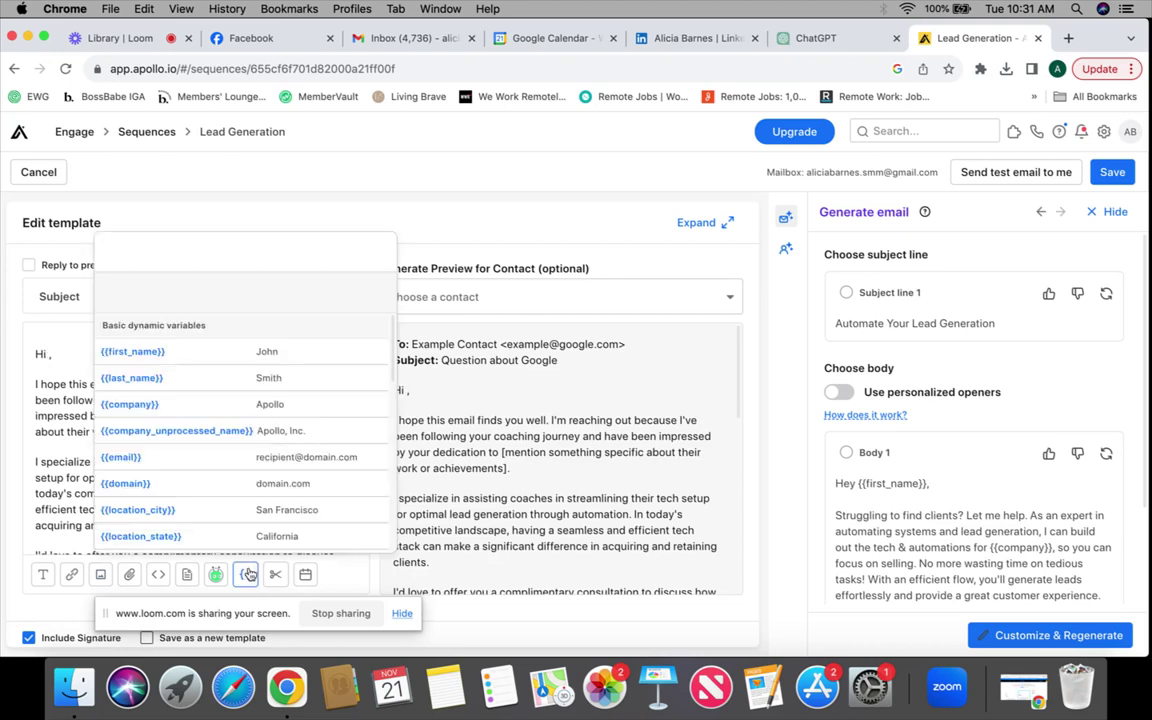
click(265, 357)
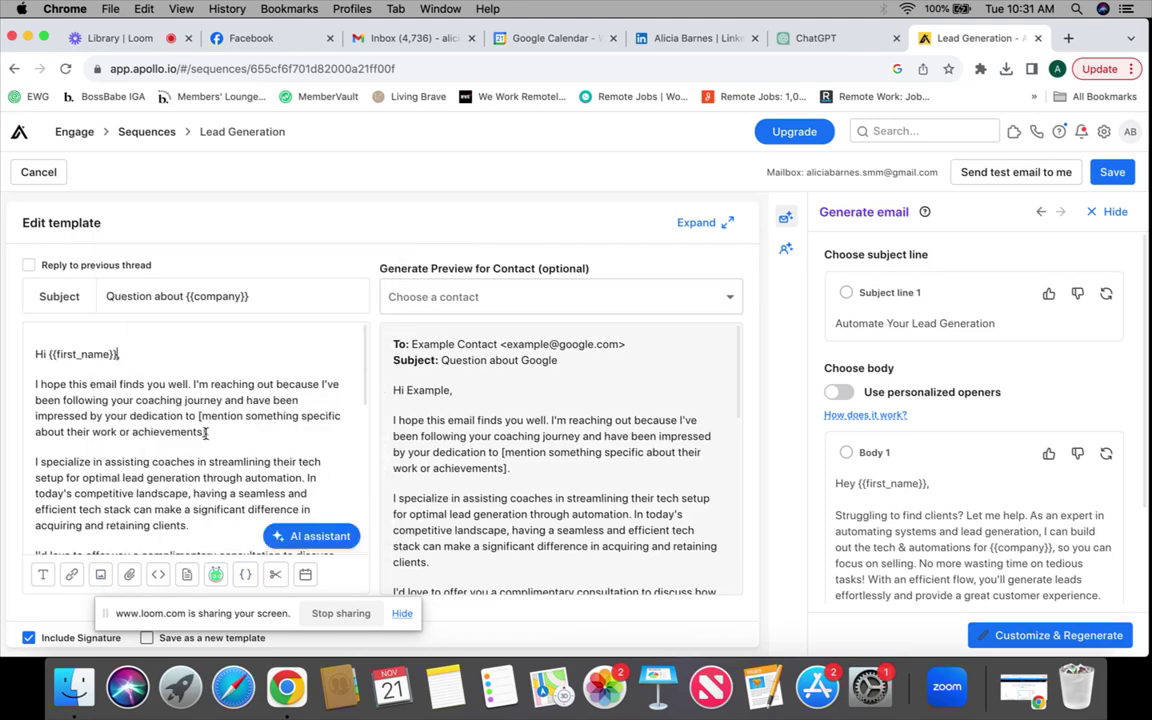
Rewrite the end of the opening paragraph so the reason reads "I came across your coaching business on LinkedIn.".
drag(198, 420, 180, 412)
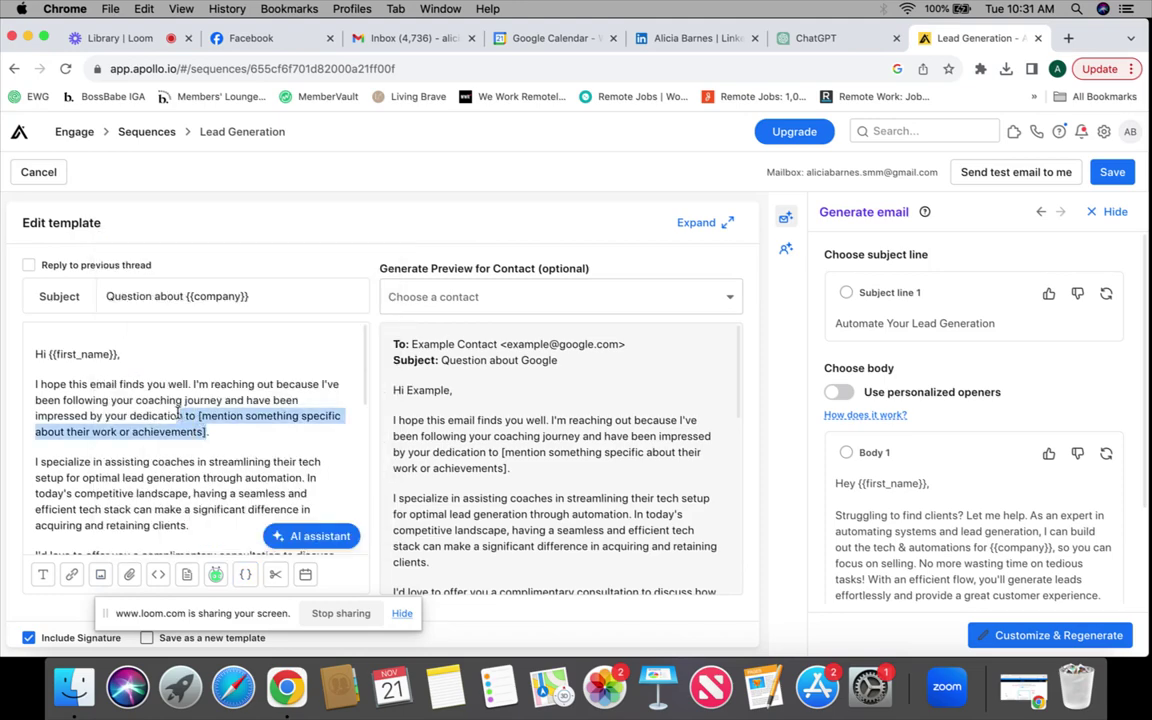
drag(180, 412, 325, 388)
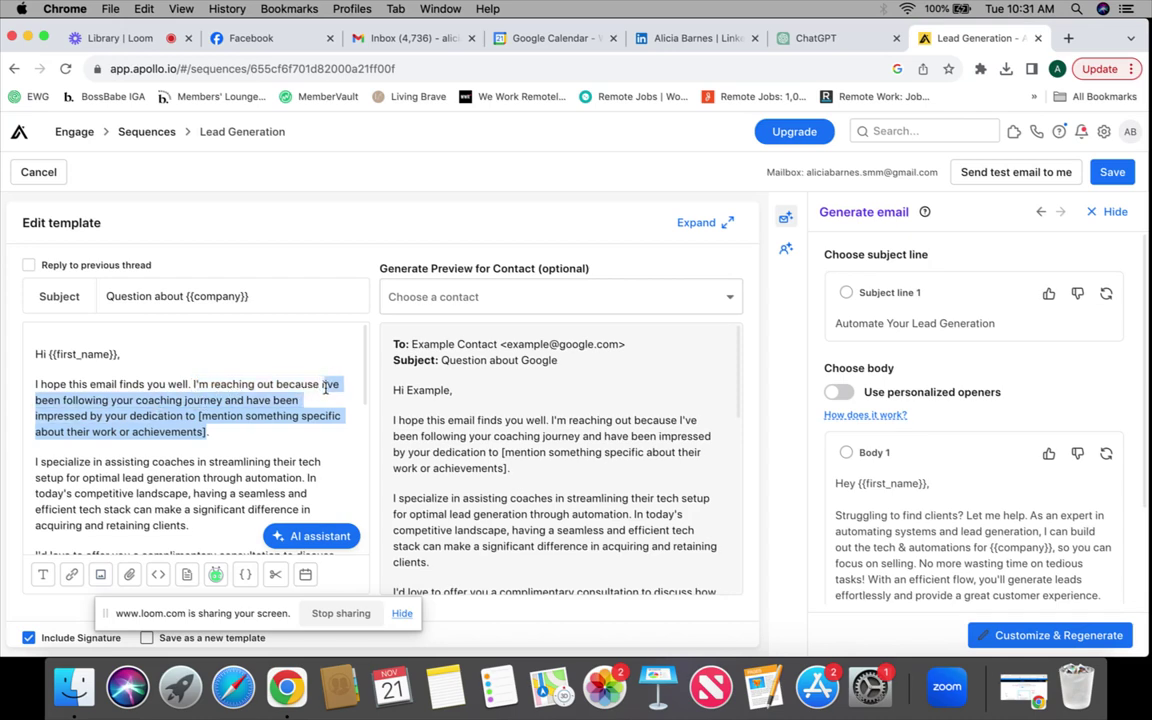
key(BackSpace)
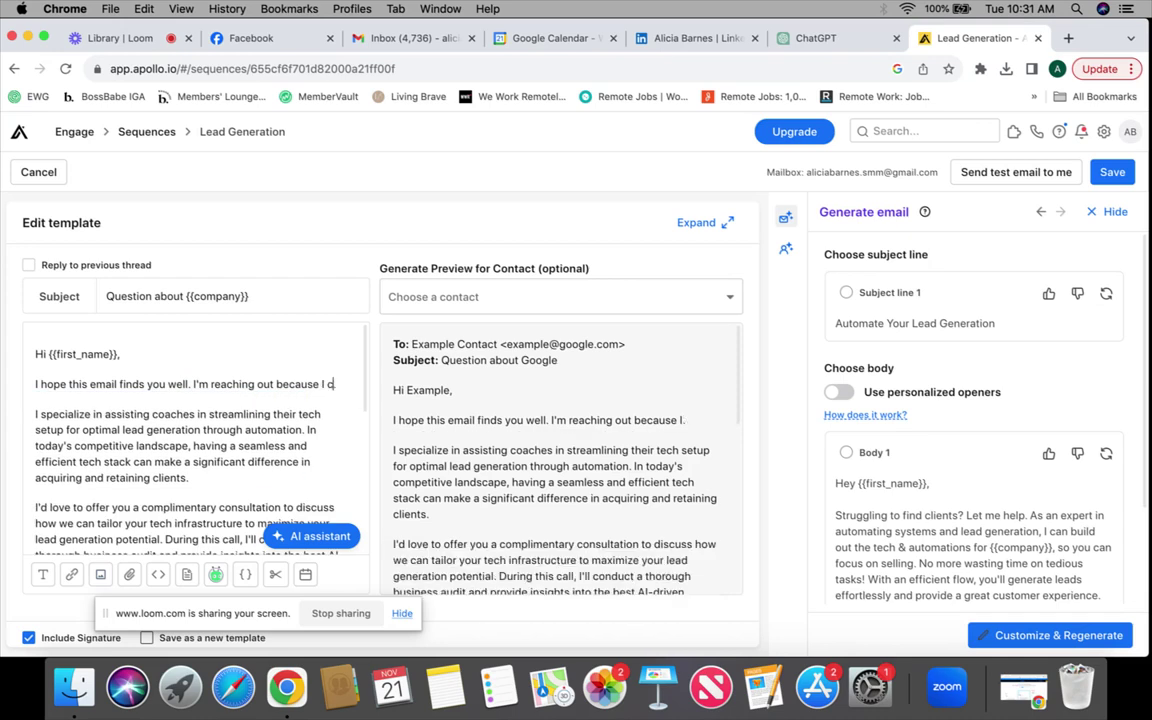
text(came ac)
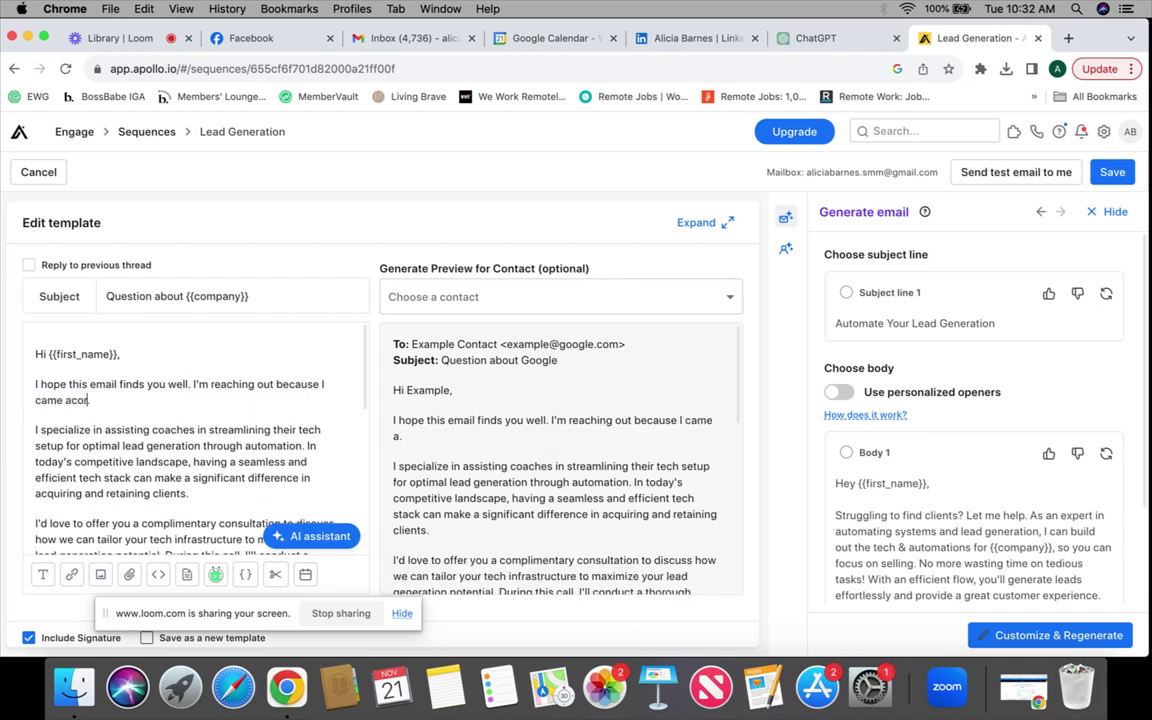
text(ross you coma)
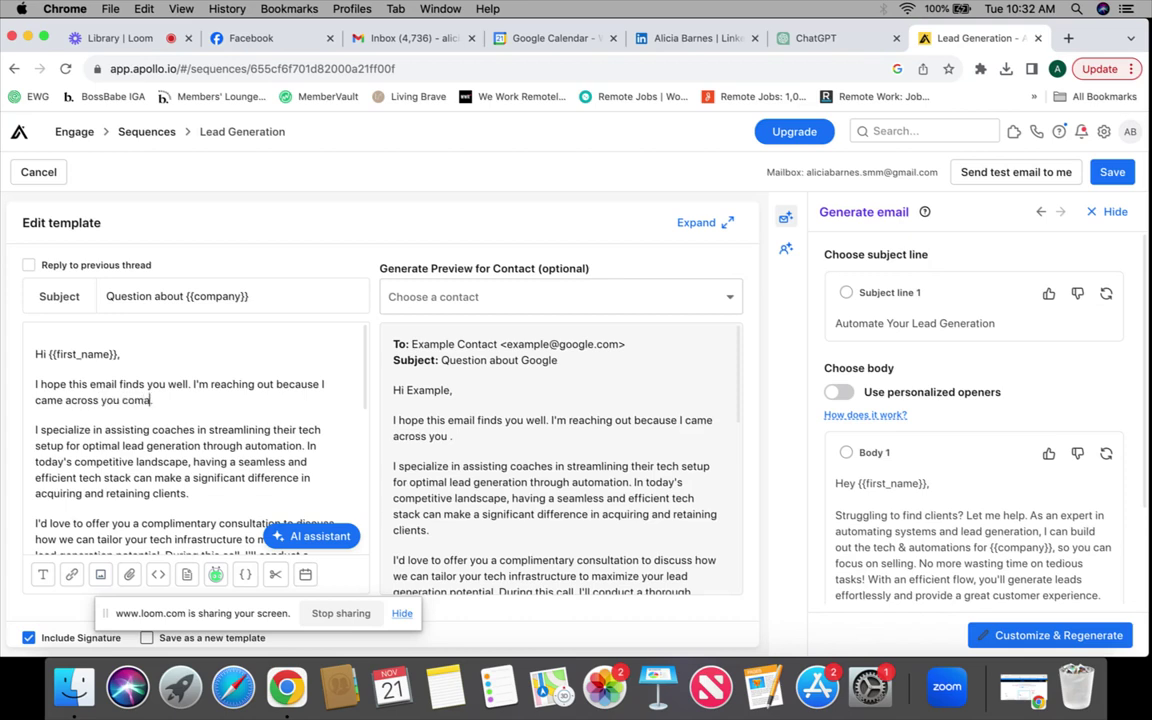
key(BackSpace)
text(pany)
key(BackSpace)
key(BackSpace)
key(BackSpace)
key(BackSpace)
text(aching business on)
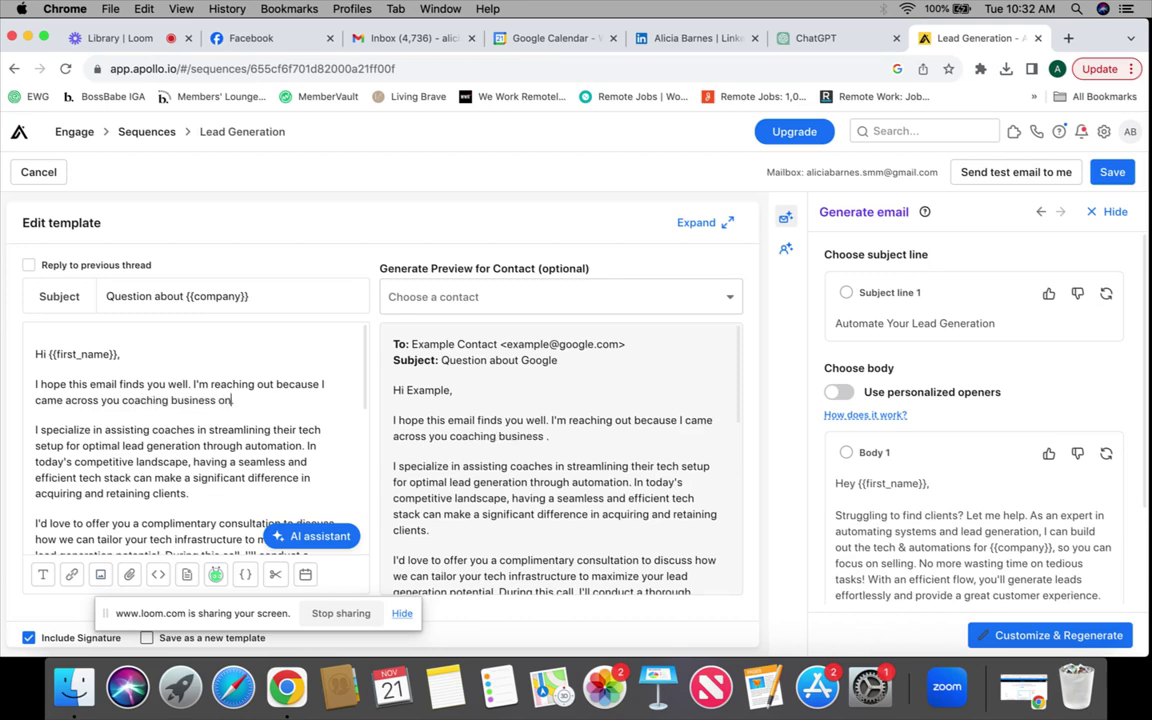
text( LinkedIn .)
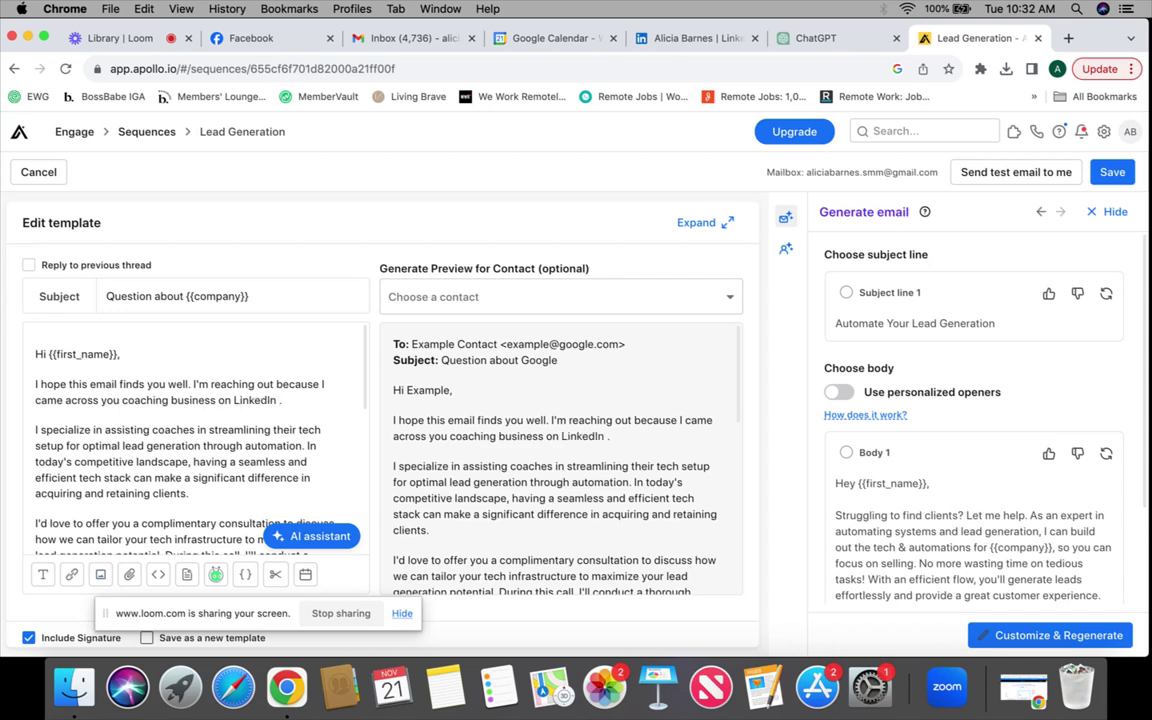
key(Delete)
click(119, 402)
text(r)
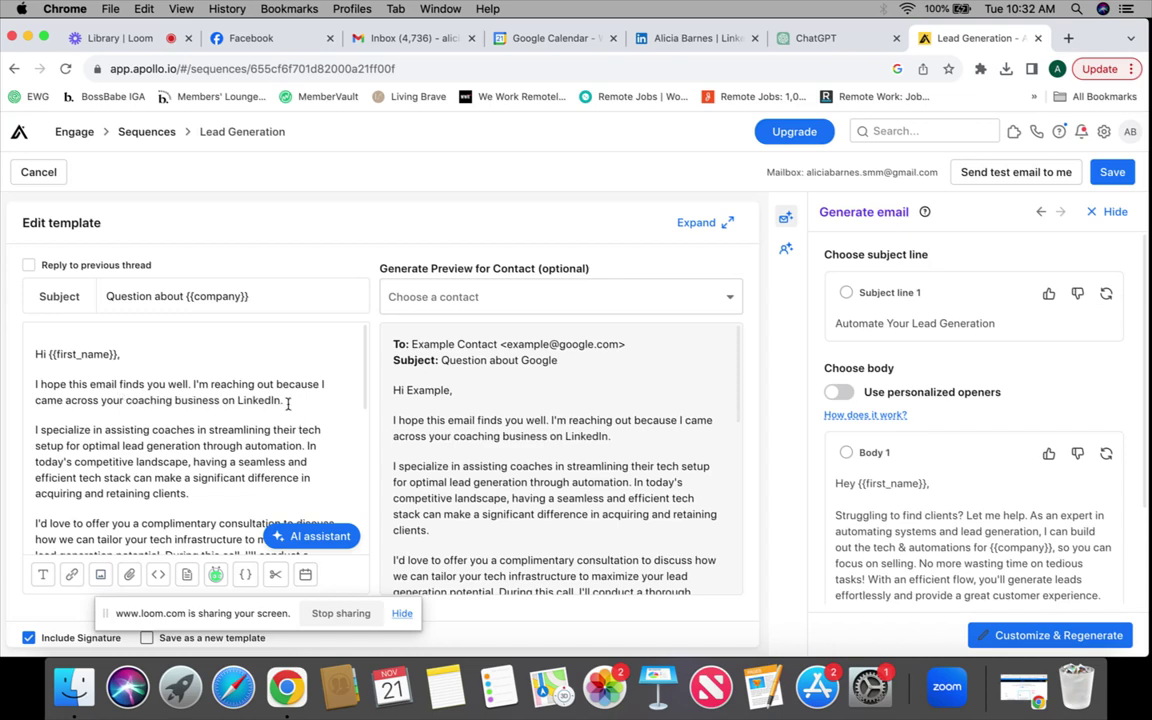
Extend the opening paragraph's last sentence so it ends with "on LinkedIn and want to".
click(287, 400)
key(BackSpace)
text(and wanted)
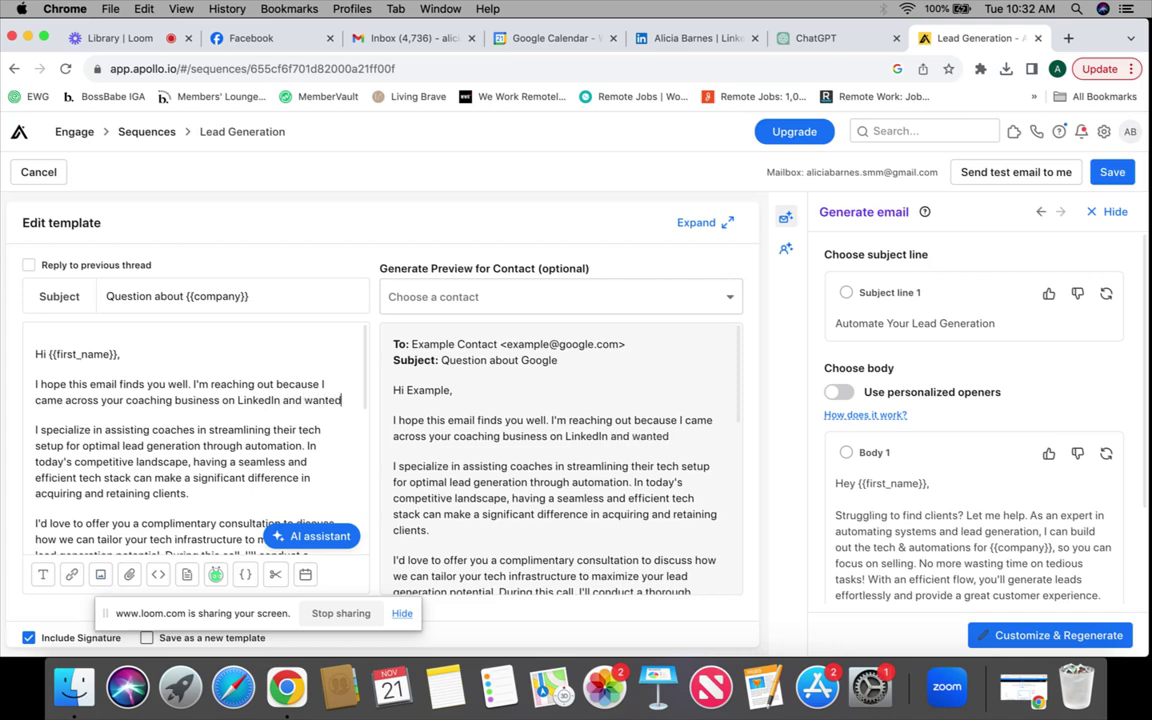
key(BackSpace)
key(BackSpace)
text(to)
Delete the whole opening paragraph, along with its empty line, so the greeting leads straight into "I specialize in assisting coaches".
drag(341, 400, 34, 384)
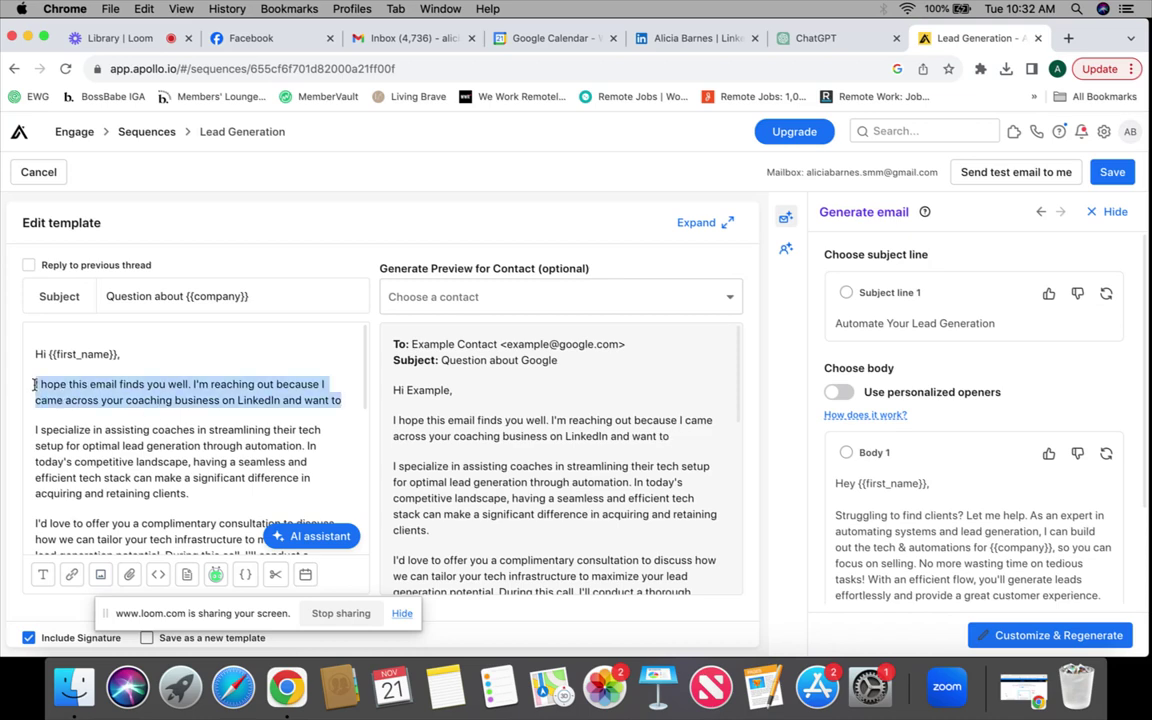
key(BackSpace)
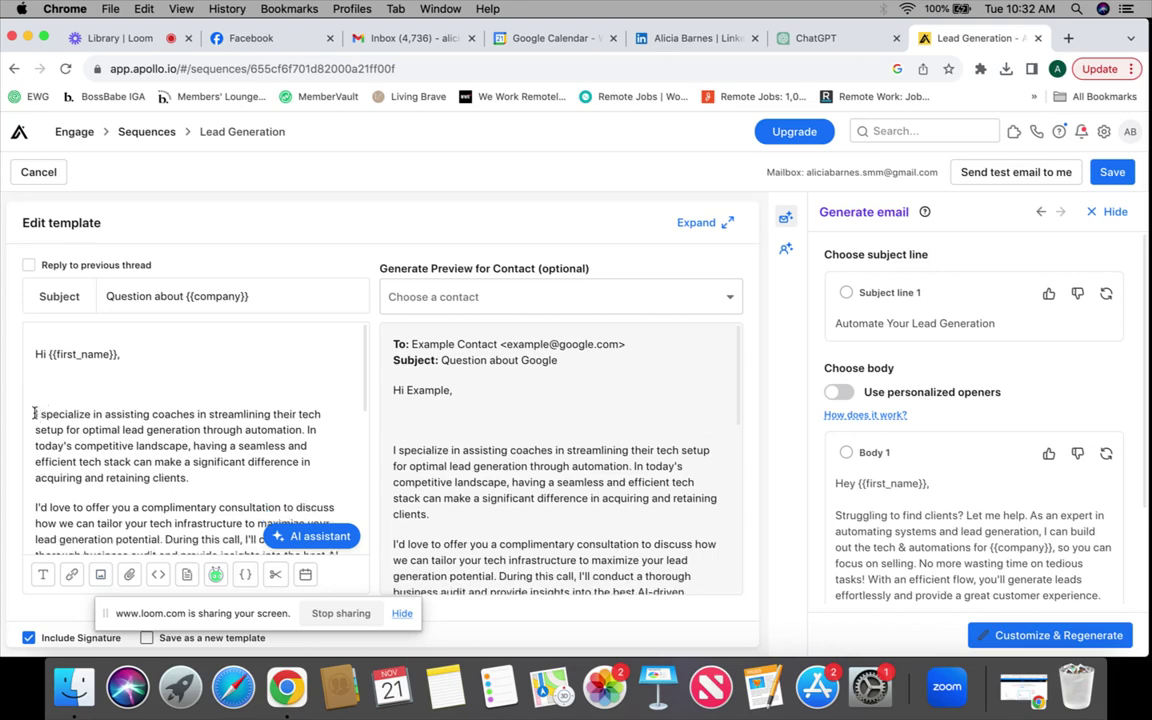
key(BackSpace)
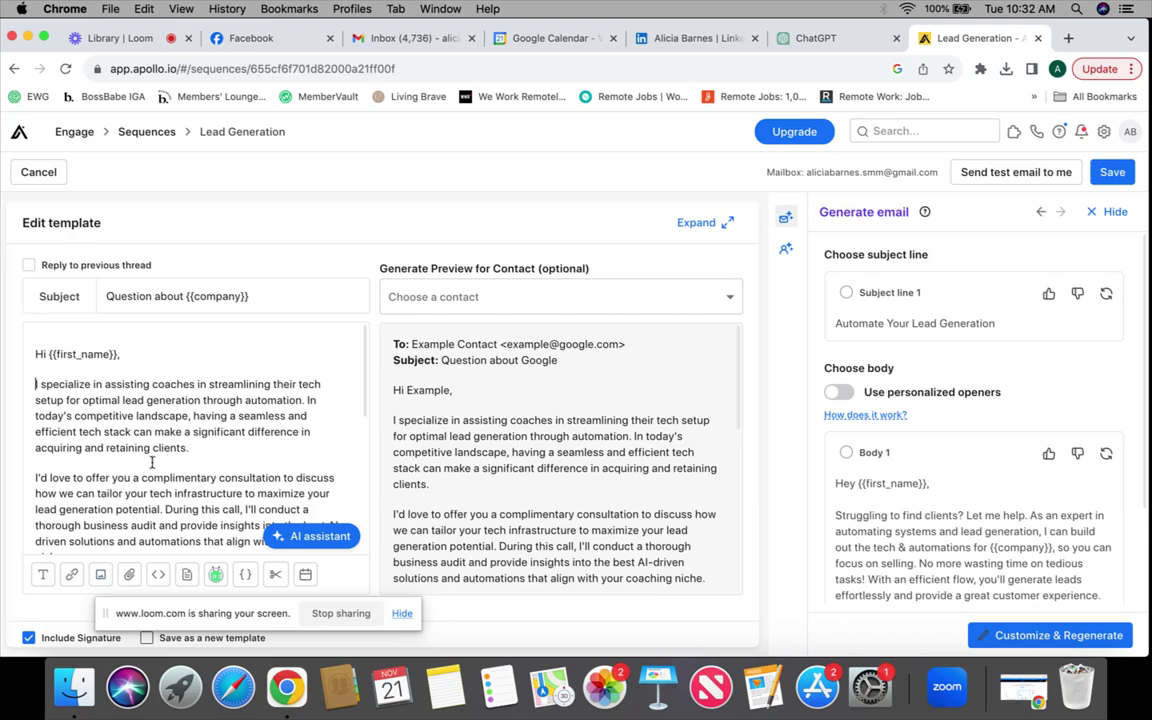
Replace the [Your Name] and [Your Contact Information] placeholders below "Best regards," with the sender's full name.
scroll(150, 461, down, 5)
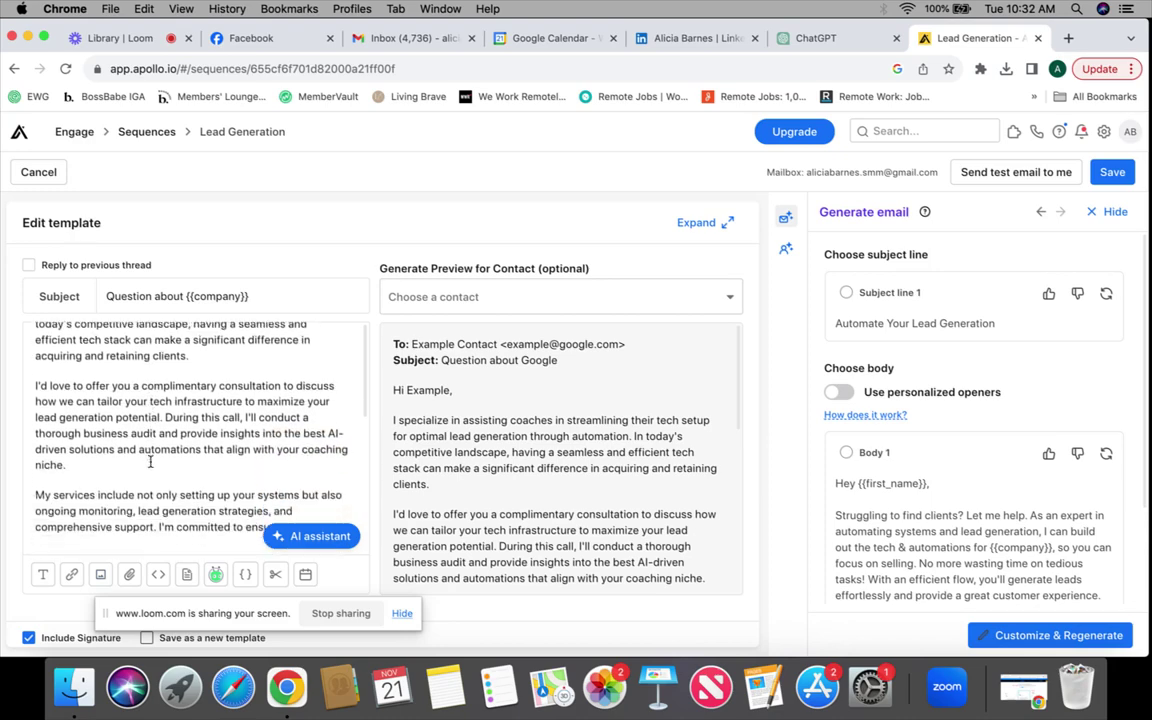
scroll(150, 461, down, 1)
scroll(150, 461, down, 7)
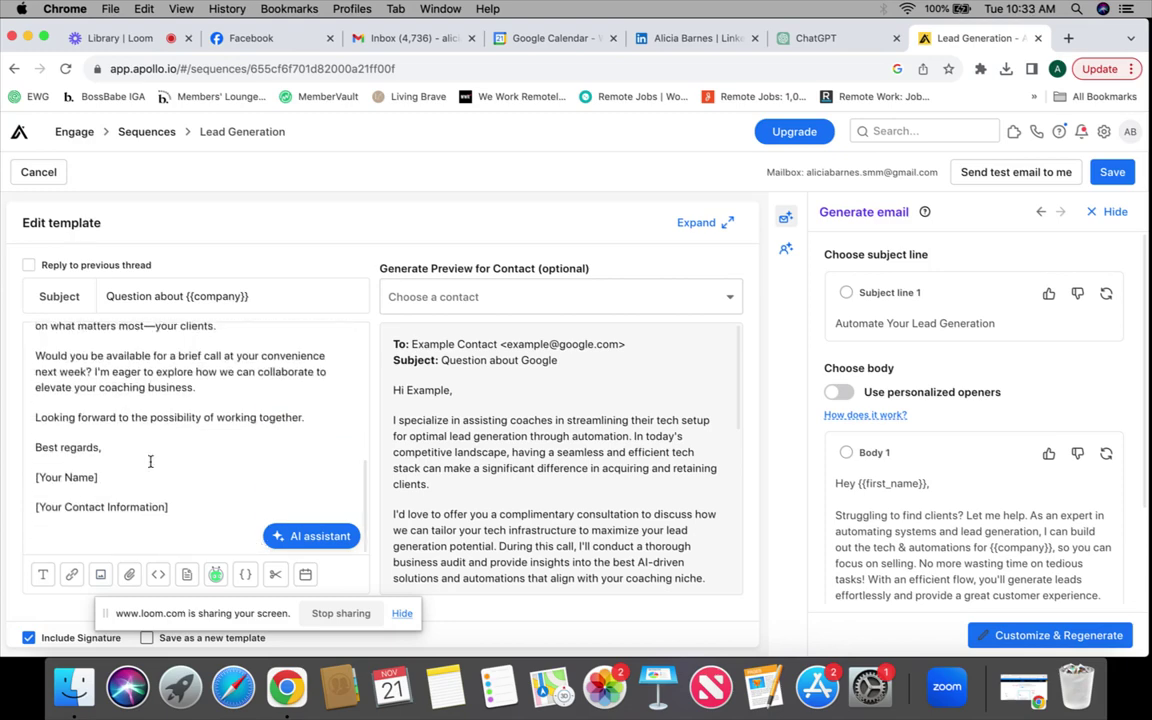
drag(170, 507, 36, 477)
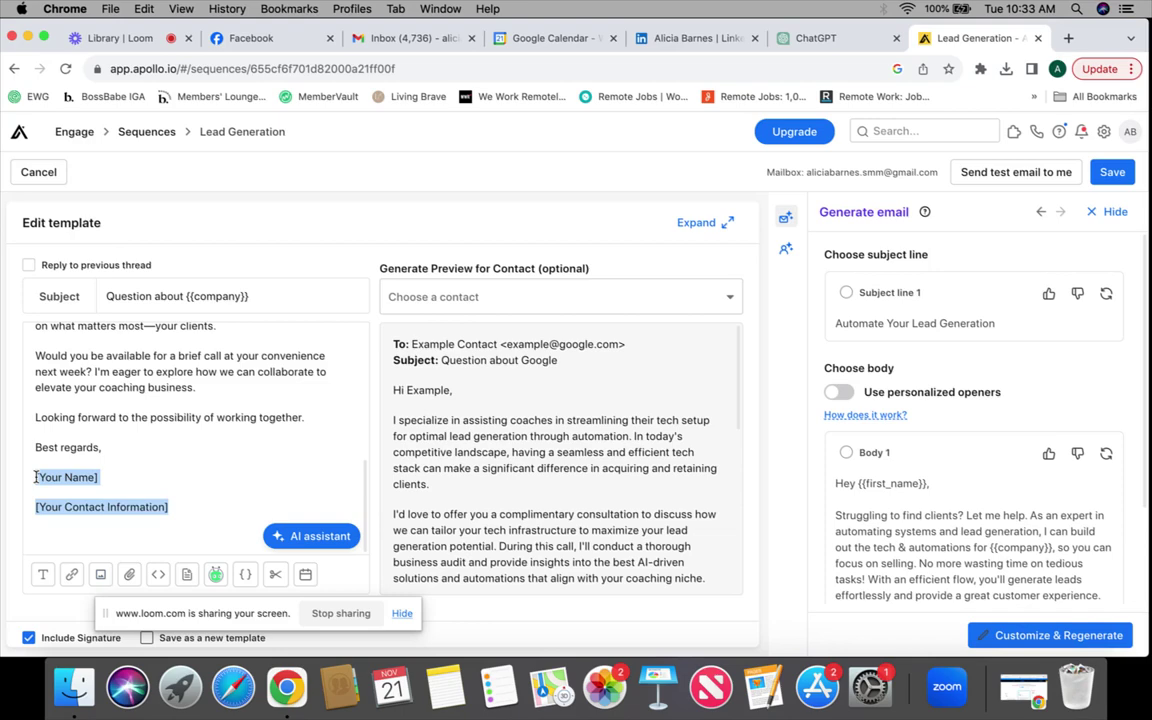
key(BackSpace)
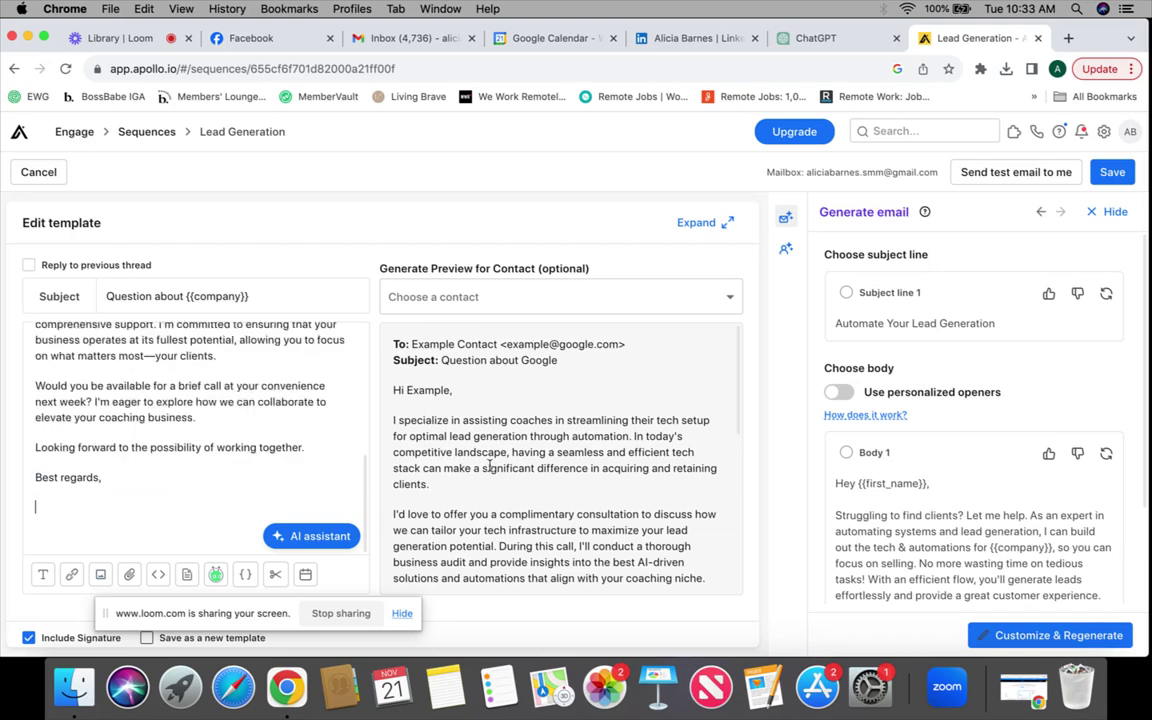
scroll(490, 468, down, 5)
scroll(490, 471, up, 1)
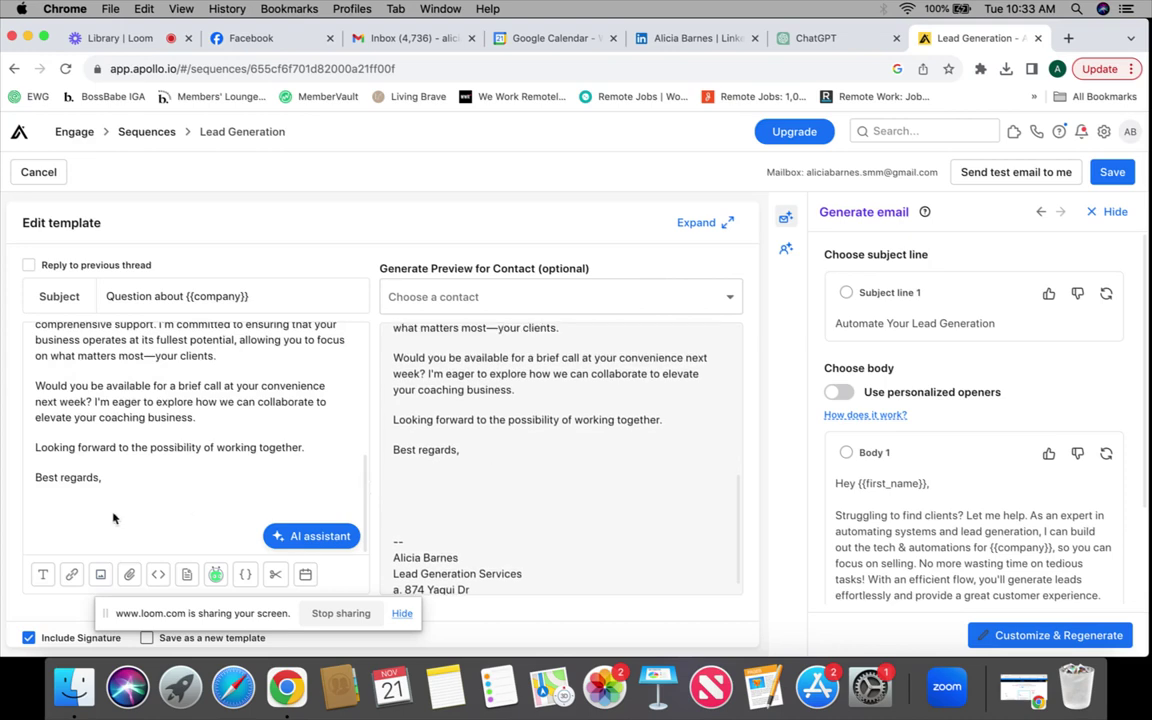
key(BackSpace)
key(BackSpace)
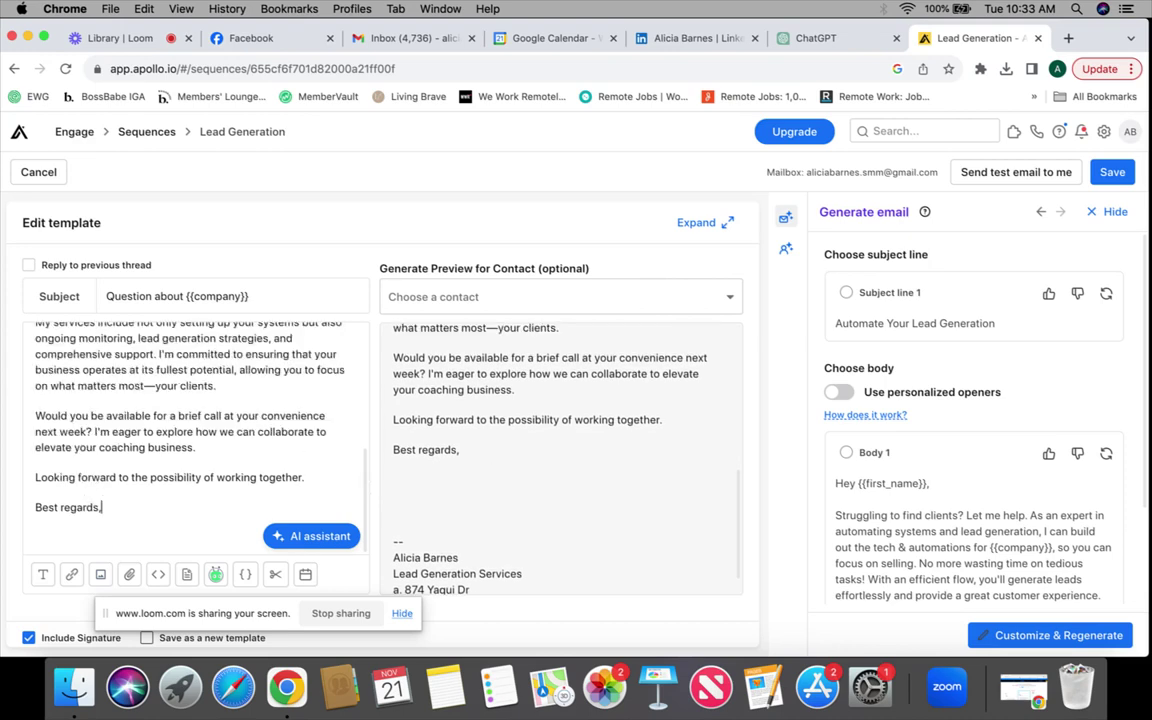
key(Return)
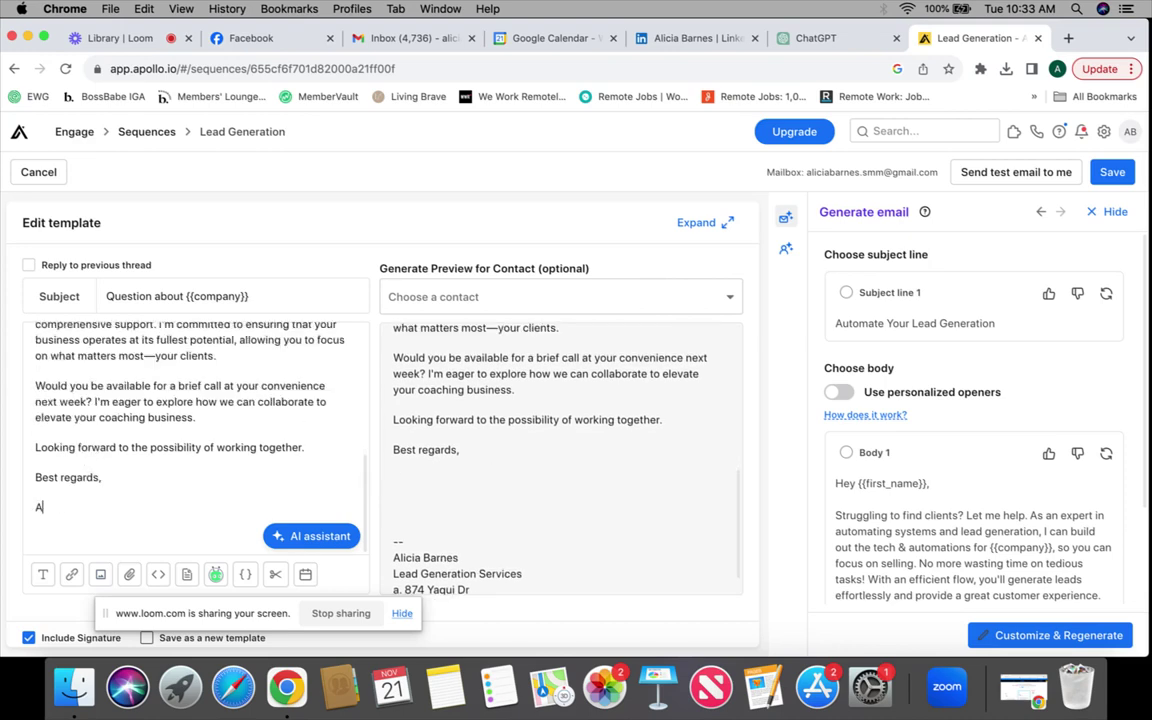
text(Alicia Barnes)
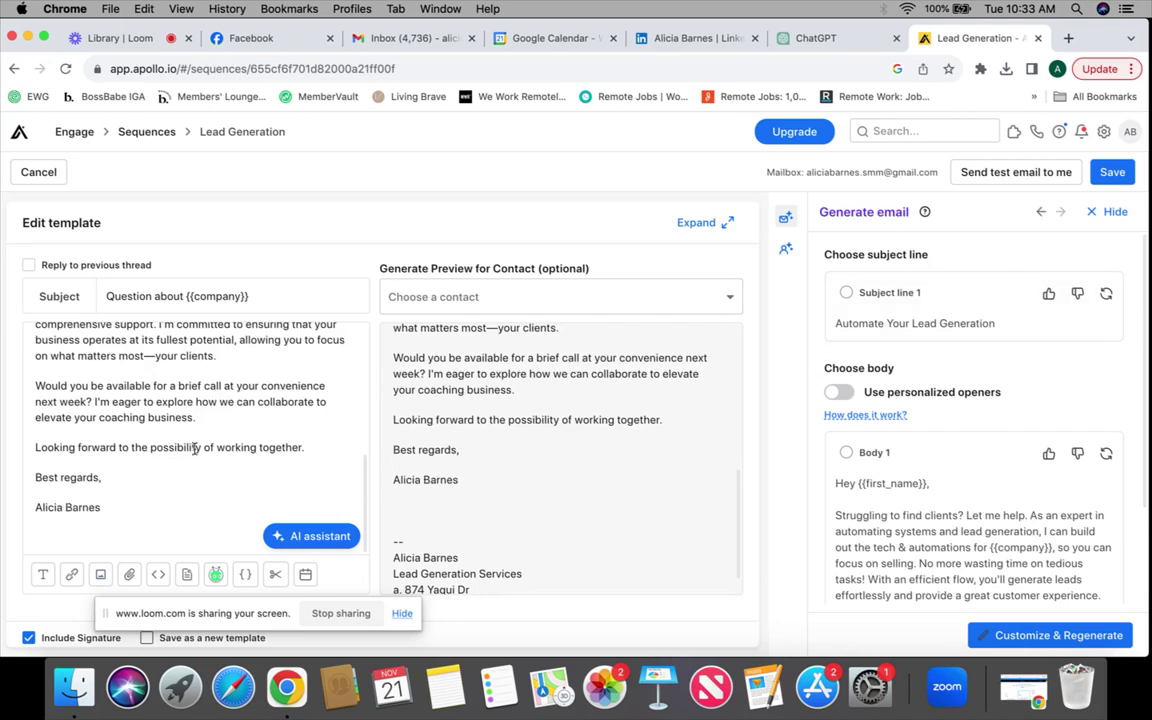
Review the email body and the signature in the preview, and save the template.
scroll(195, 449, up, 10)
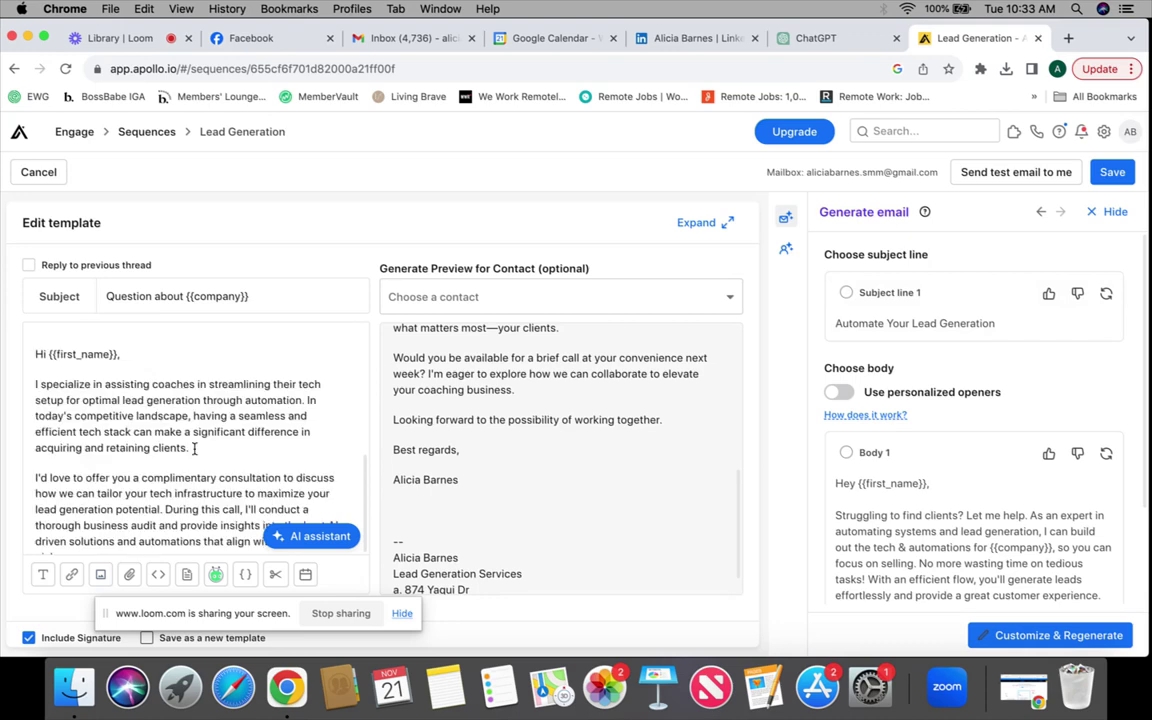
click(269, 296)
scroll(608, 445, down, 2)
scroll(282, 449, down, 10)
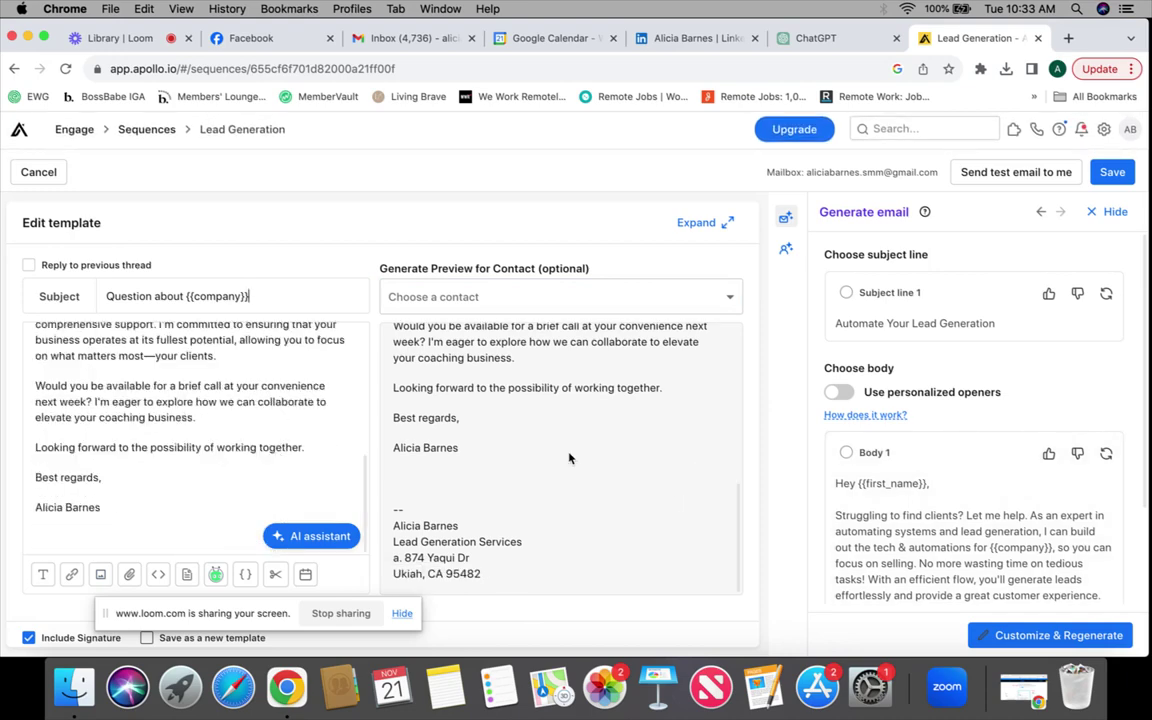
click(1110, 173)
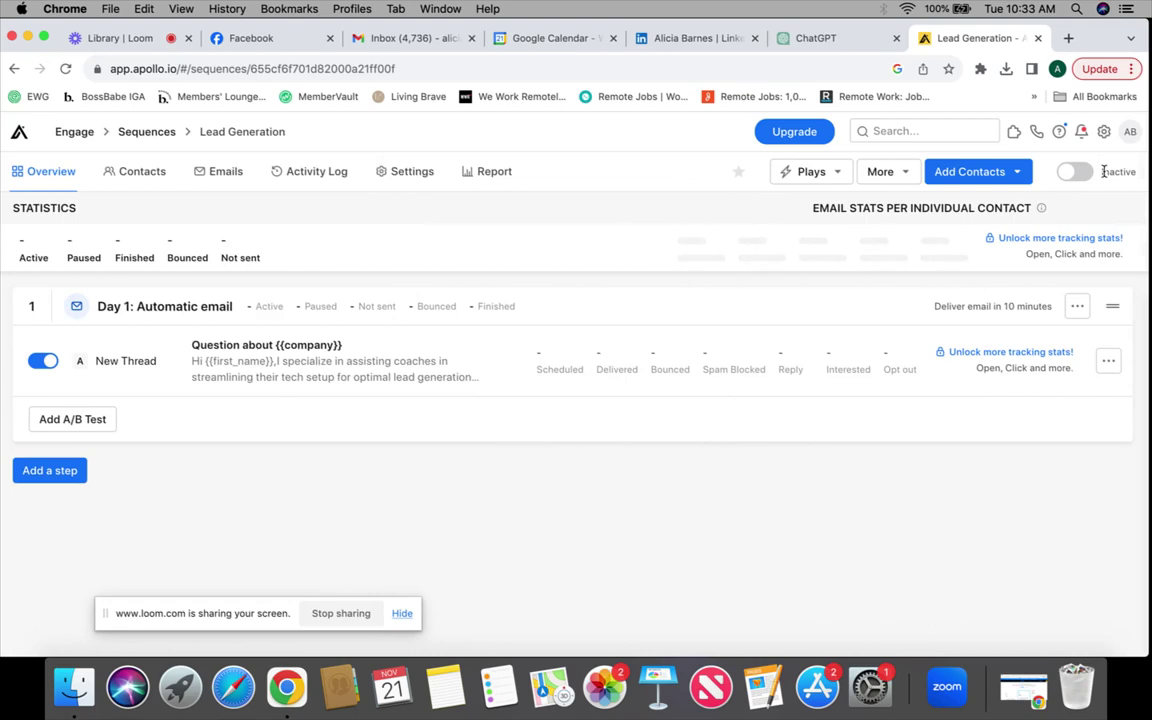
Open a new browser tab.
click(1069, 39)
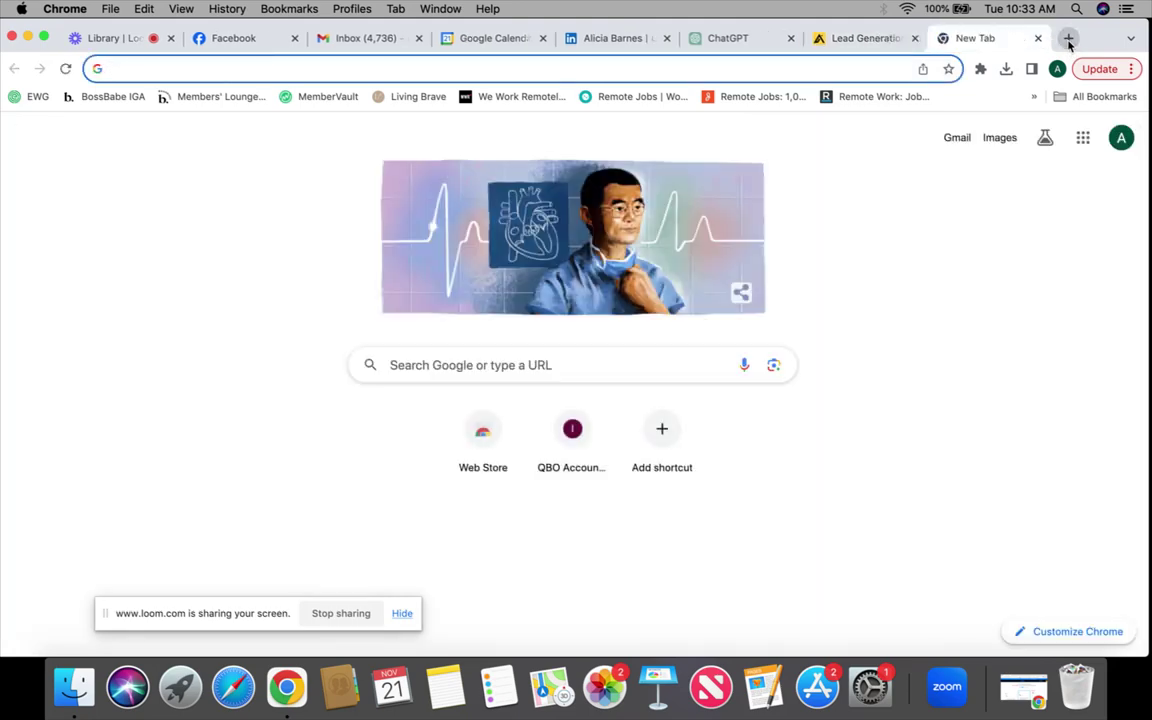
text(ravi)
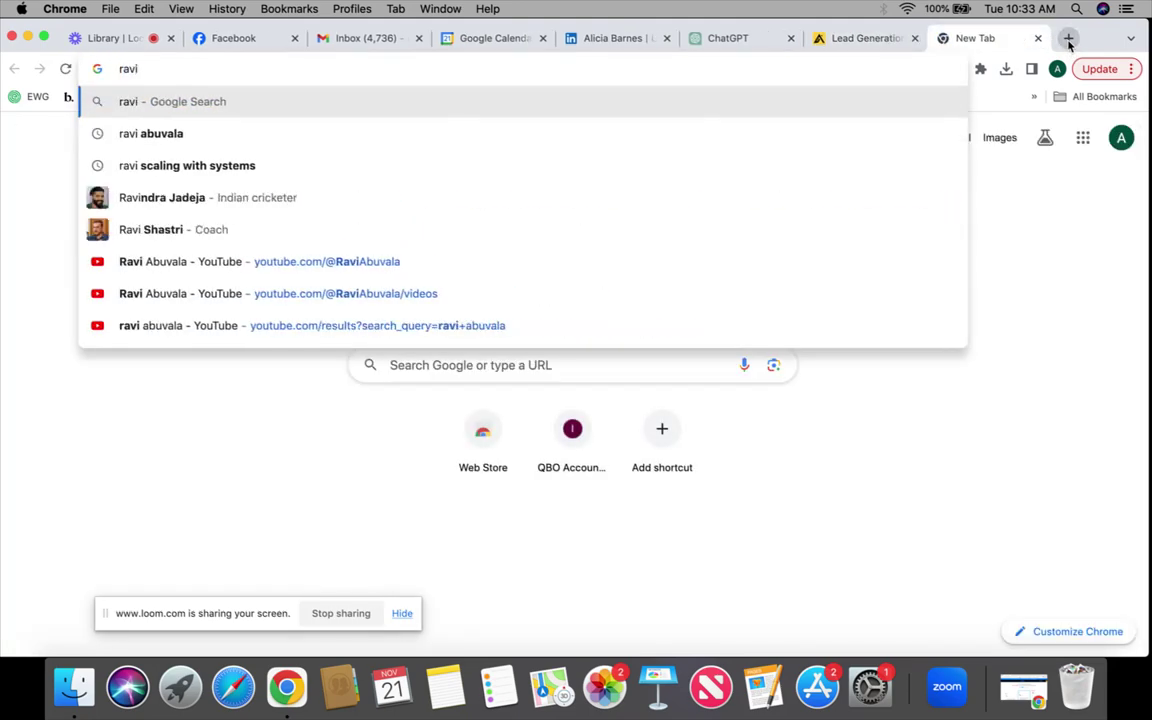
key(BackSpace)
key(BackSpace)
key(BackSpace)
key(BackSpace)
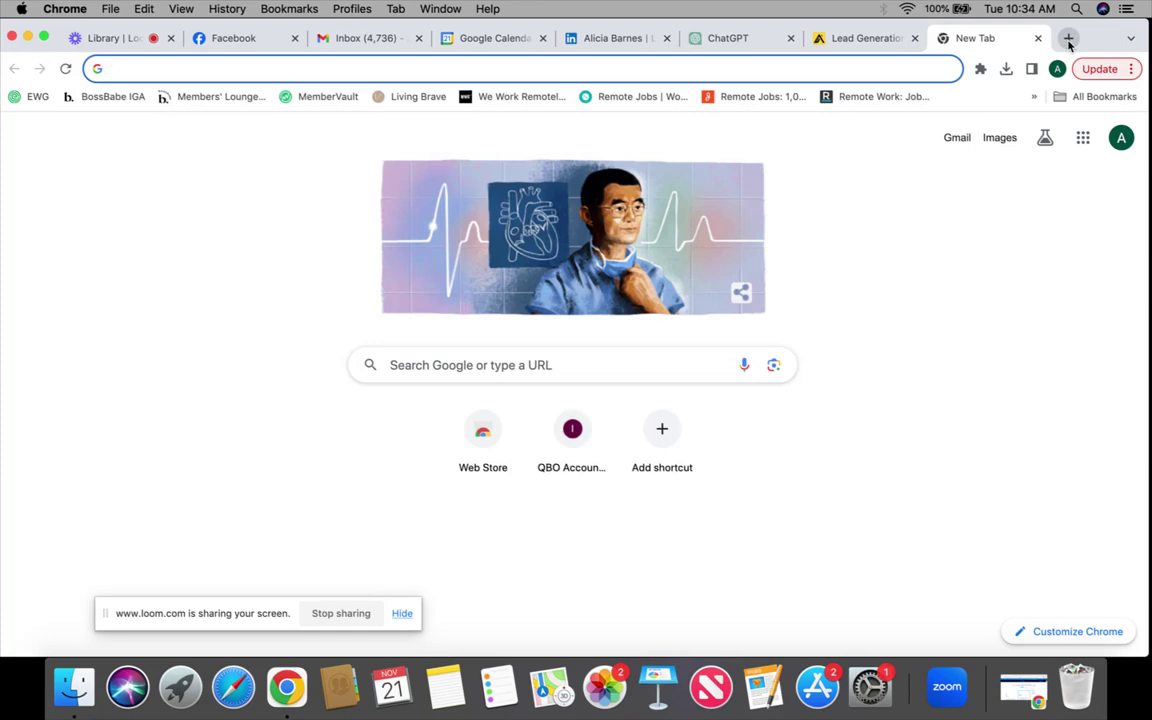
Go to Google Drive and open the "Ravi Abuvala Videos" document.
text(drive)
key(Return)
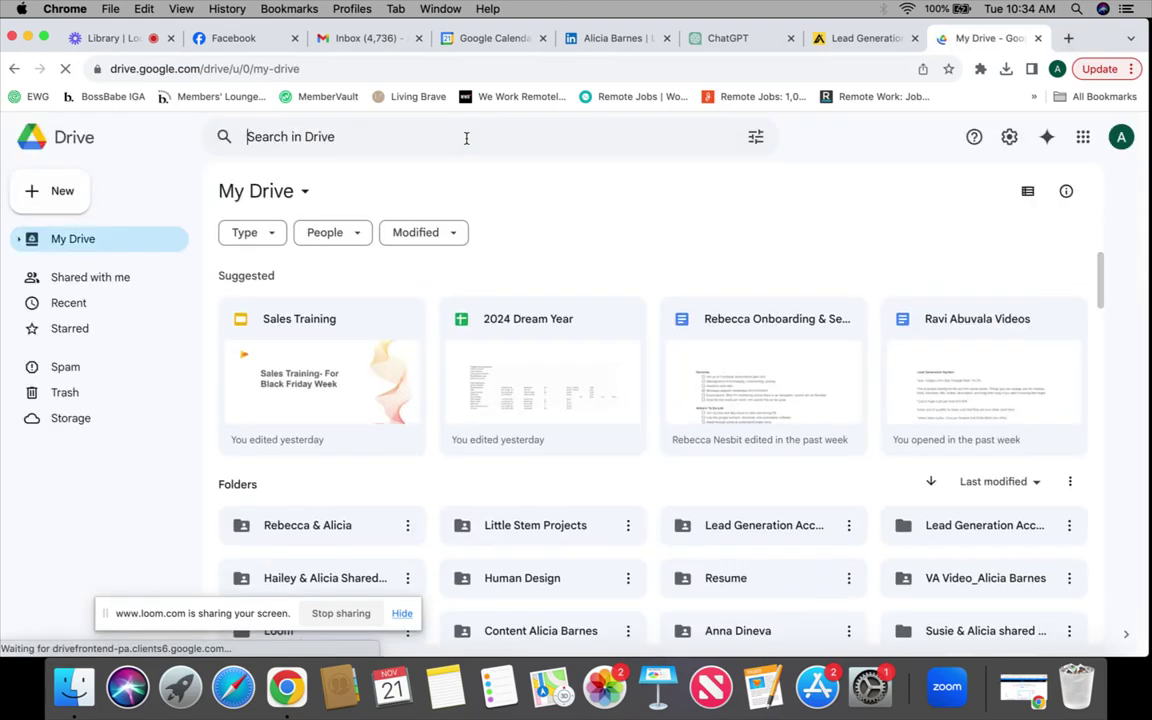
click(993, 320)
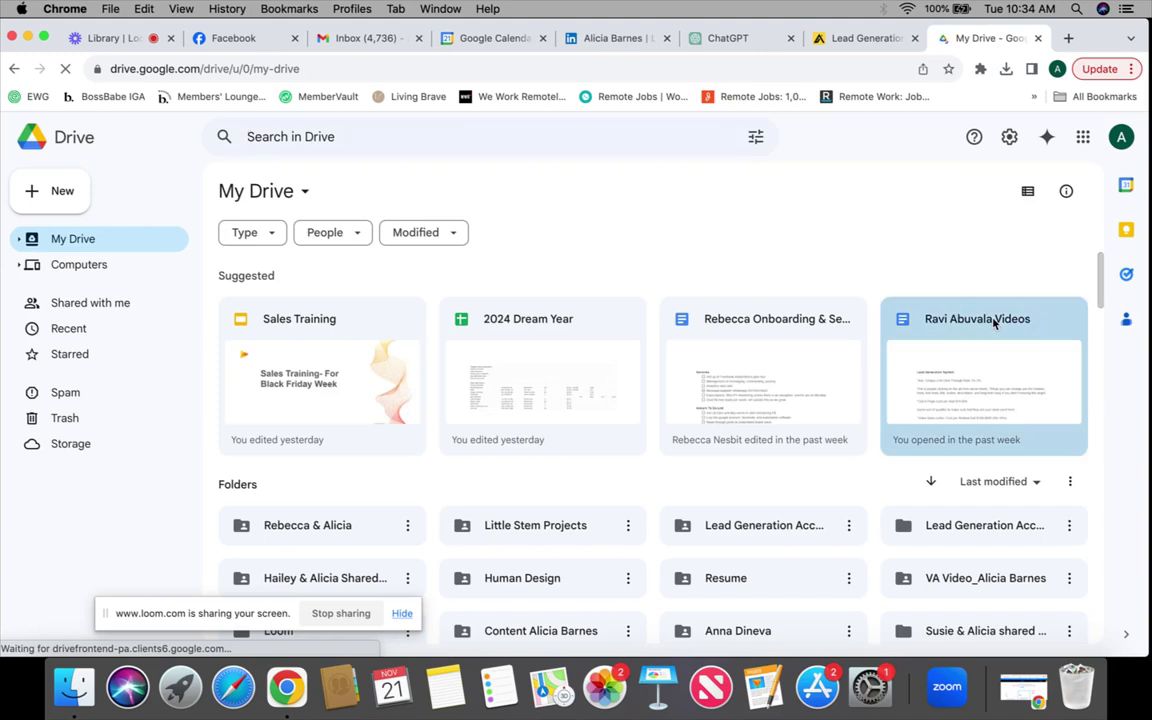
double_click(993, 320)
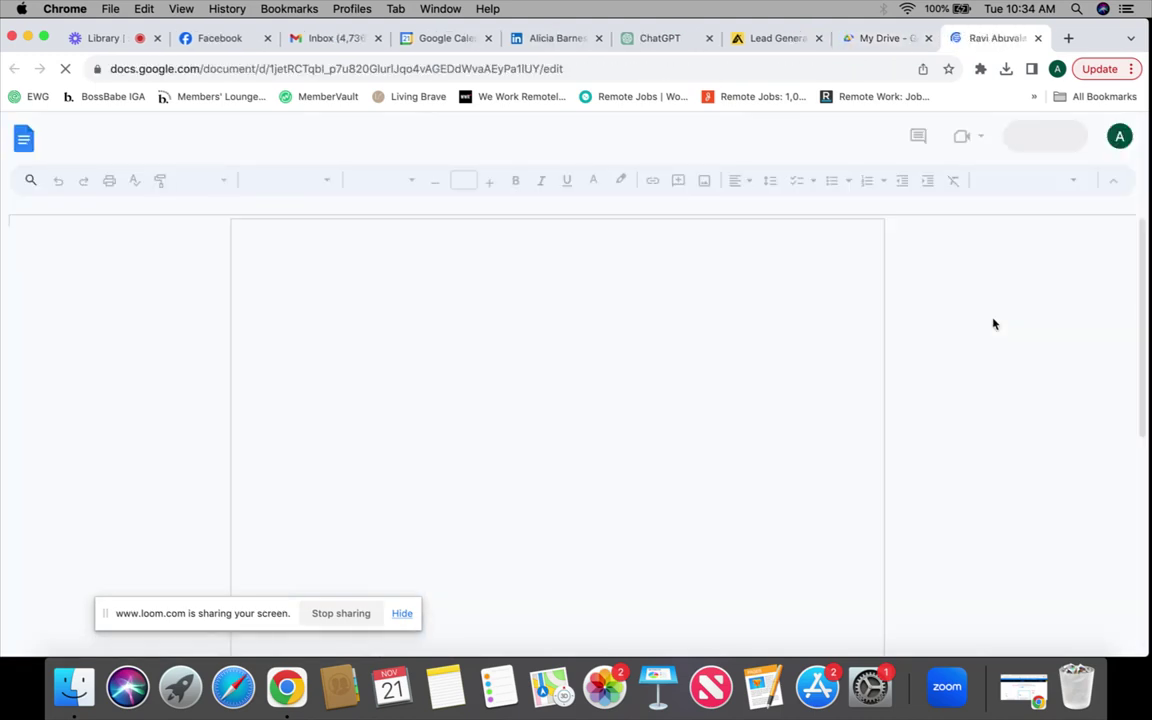
Find the Pretext notes in the document and copy "I came across {company} on Linkedin and I wanted to reach out".
scroll(738, 453, down, 10)
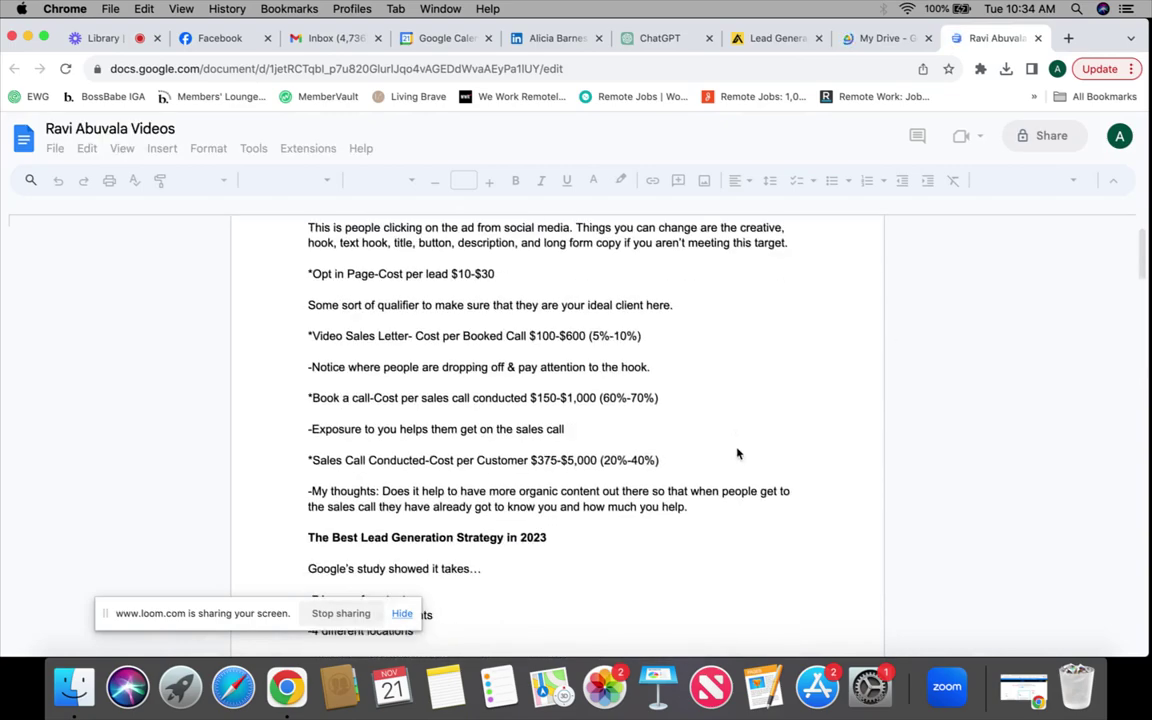
scroll(738, 453, down, 15)
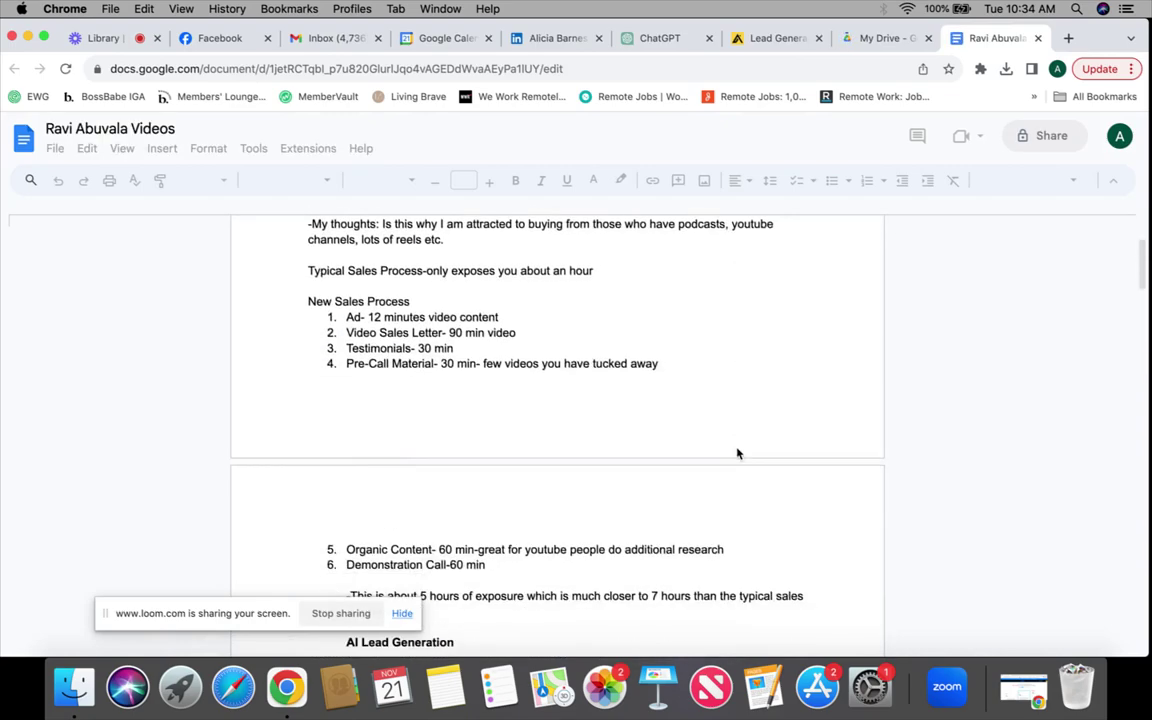
scroll(737, 453, down, 4)
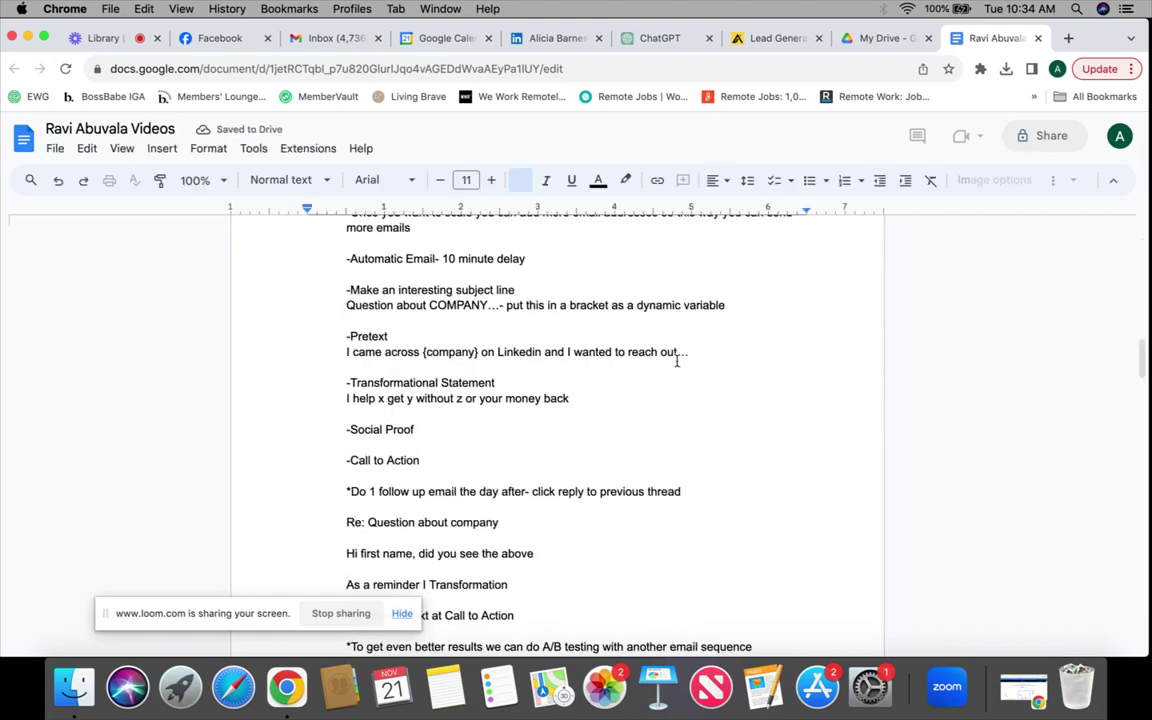
drag(677, 355, 342, 352)
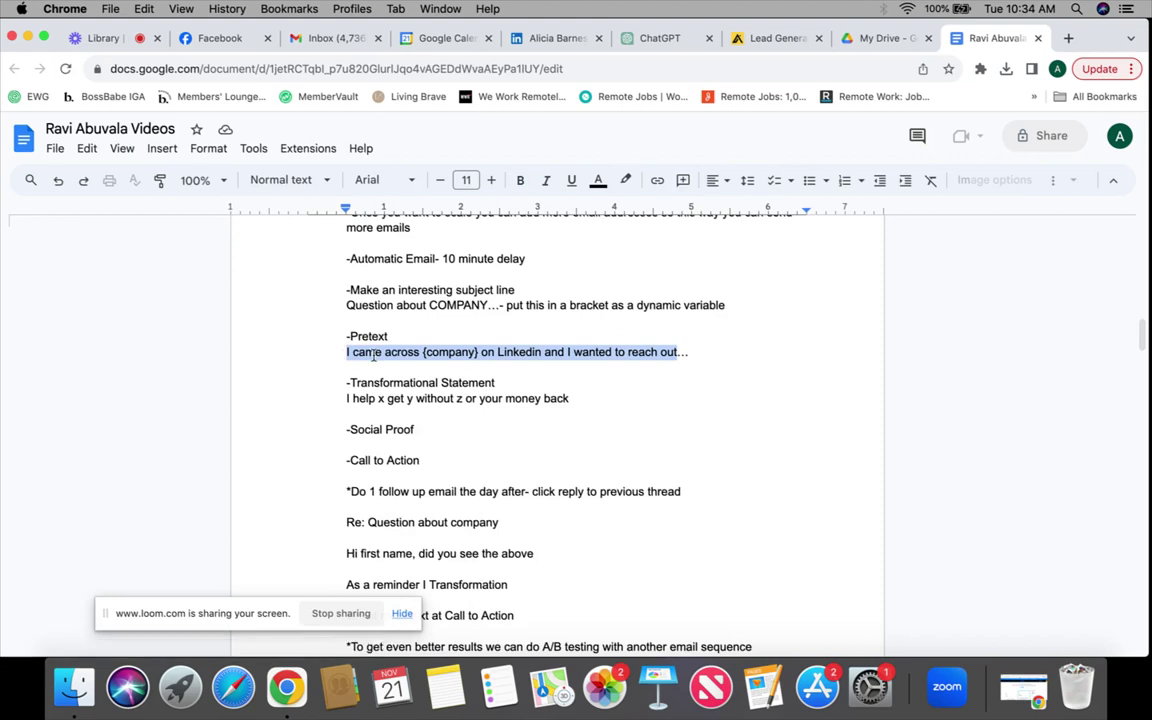
right_click(373, 357)
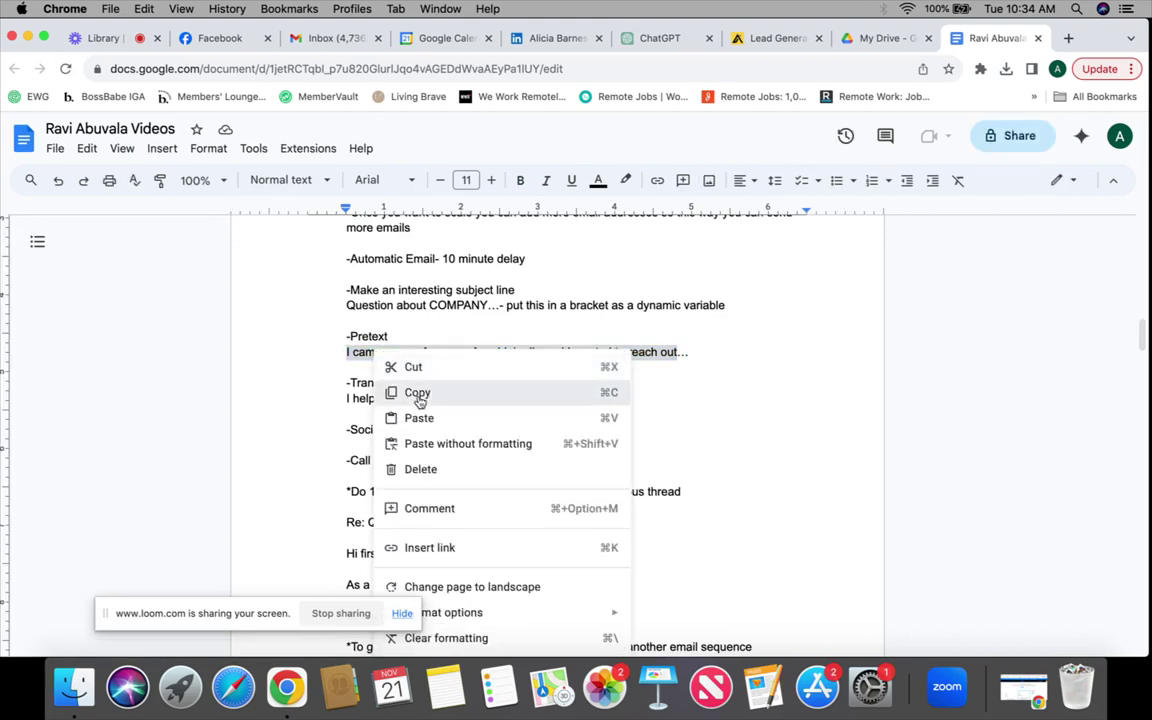
click(419, 395)
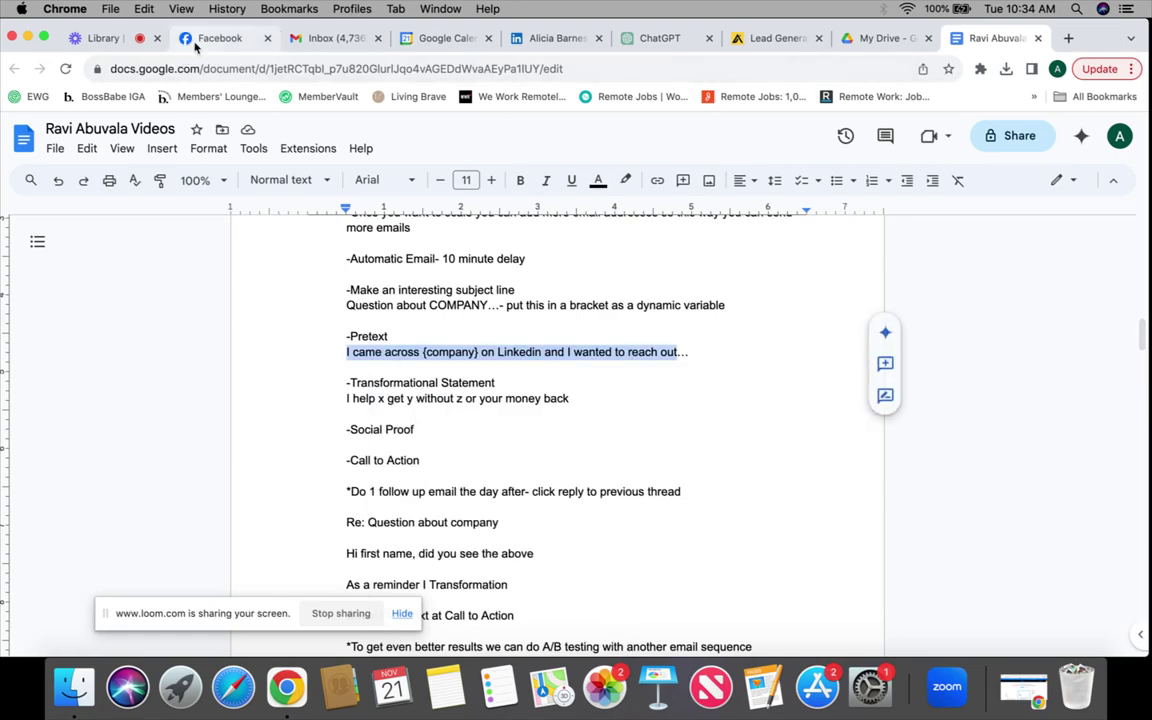
Return to Apollo, reopen the Day 1 email template and paste the copied pretext line at the start of the first paragraph.
click(785, 38)
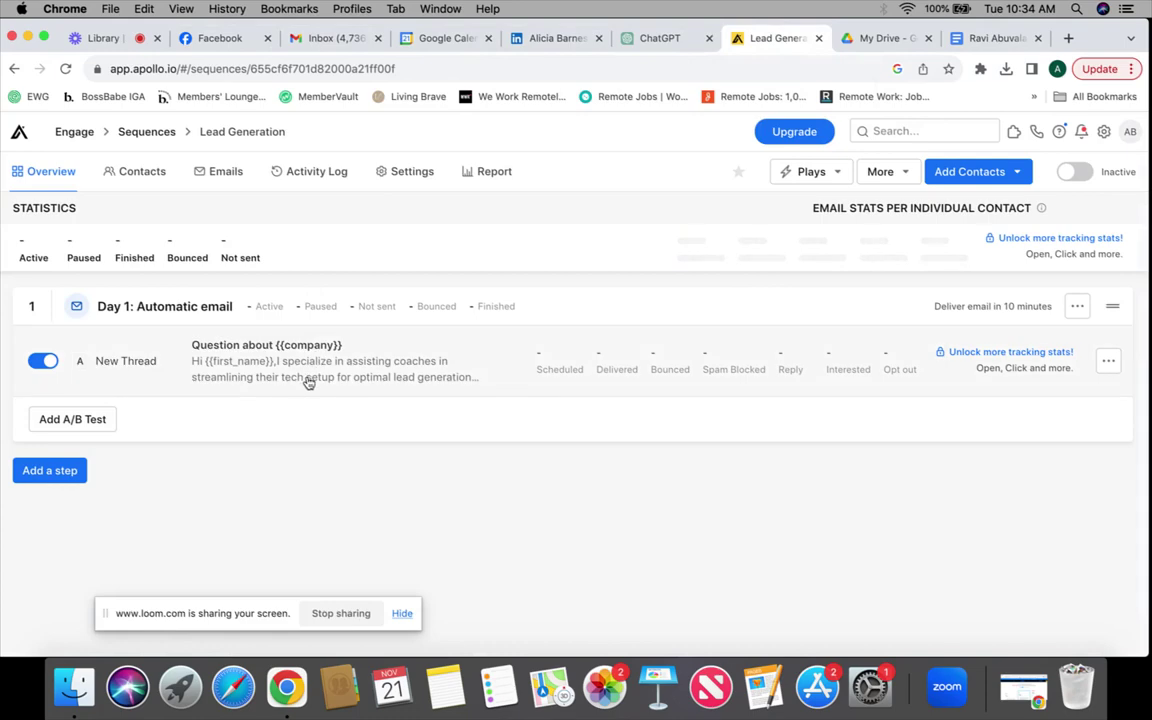
click(254, 370)
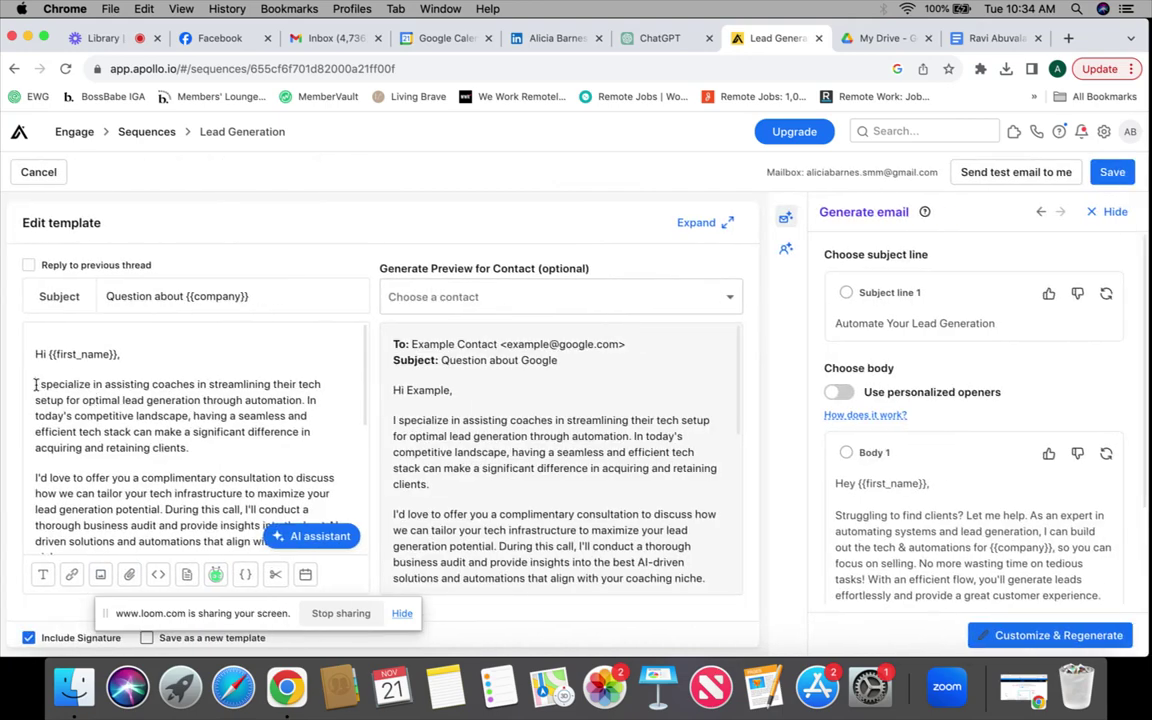
right_click(35, 384)
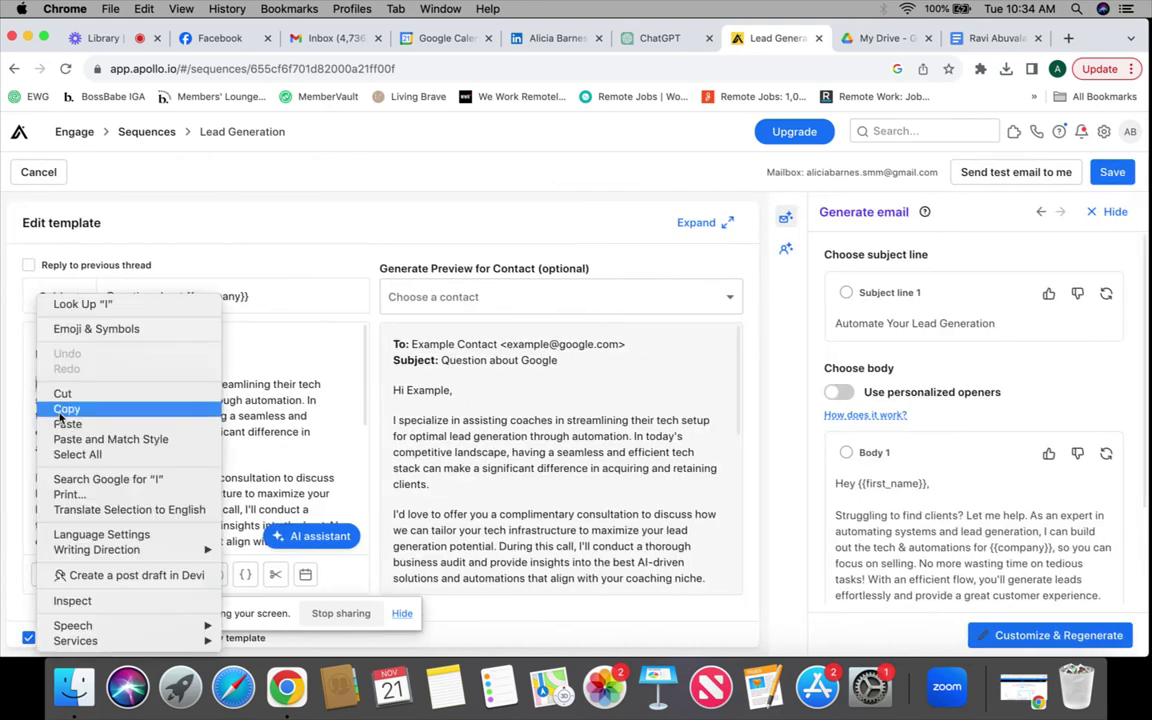
click(66, 420)
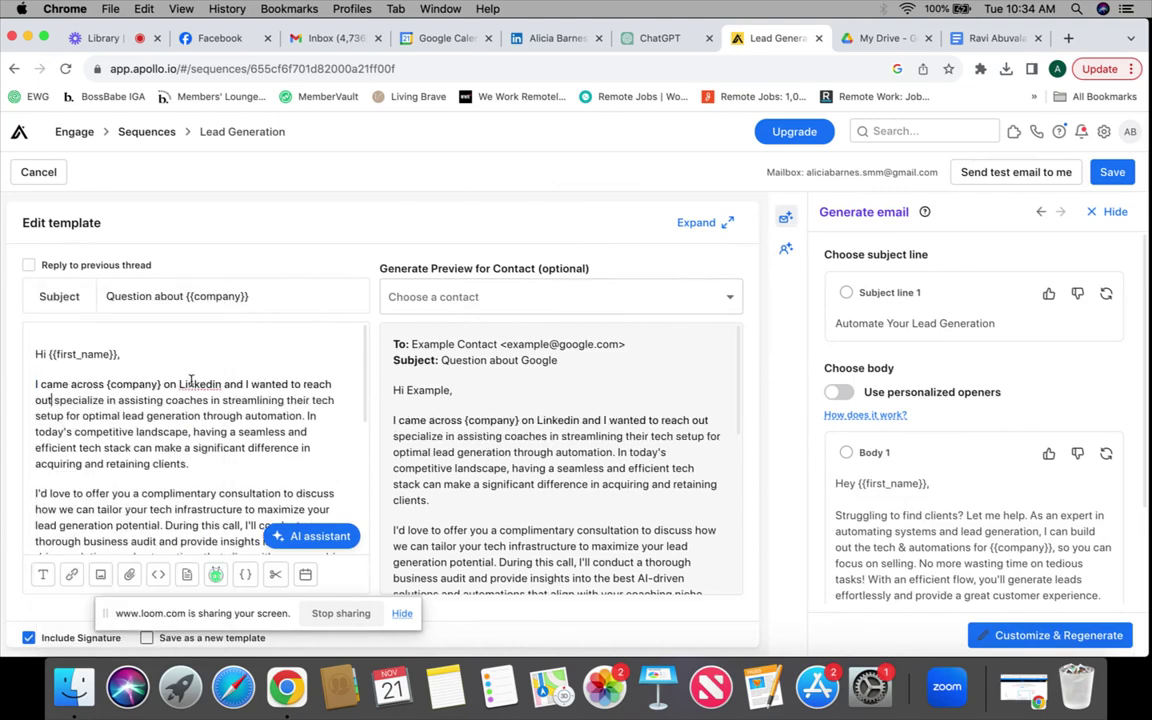
Replace {company} in the pasted line with the {{company}} variable, and separate it from the following text with ". I" before "specialize".
click(166, 385)
key(BackSpace)
key(BackSpace)
key(BackSpace)
key(BackSpace)
key(BackSpace)
key(BackSpace)
key(BackSpace)
key(BackSpace)
key(BackSpace)
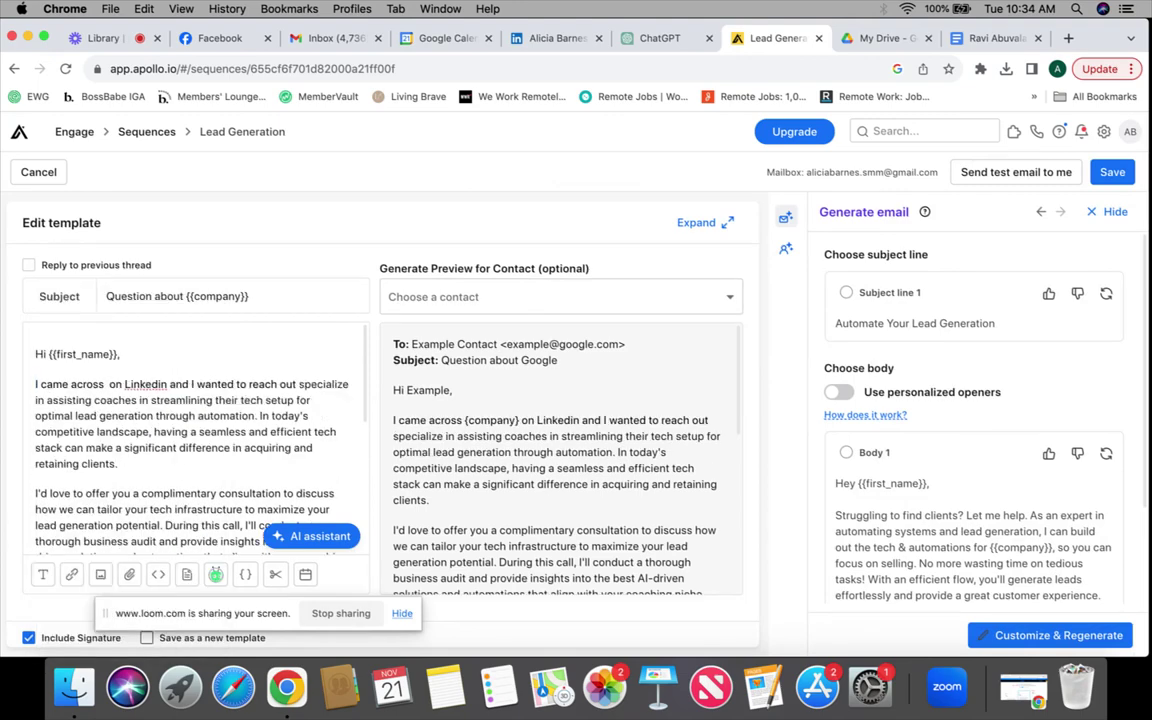
click(248, 577)
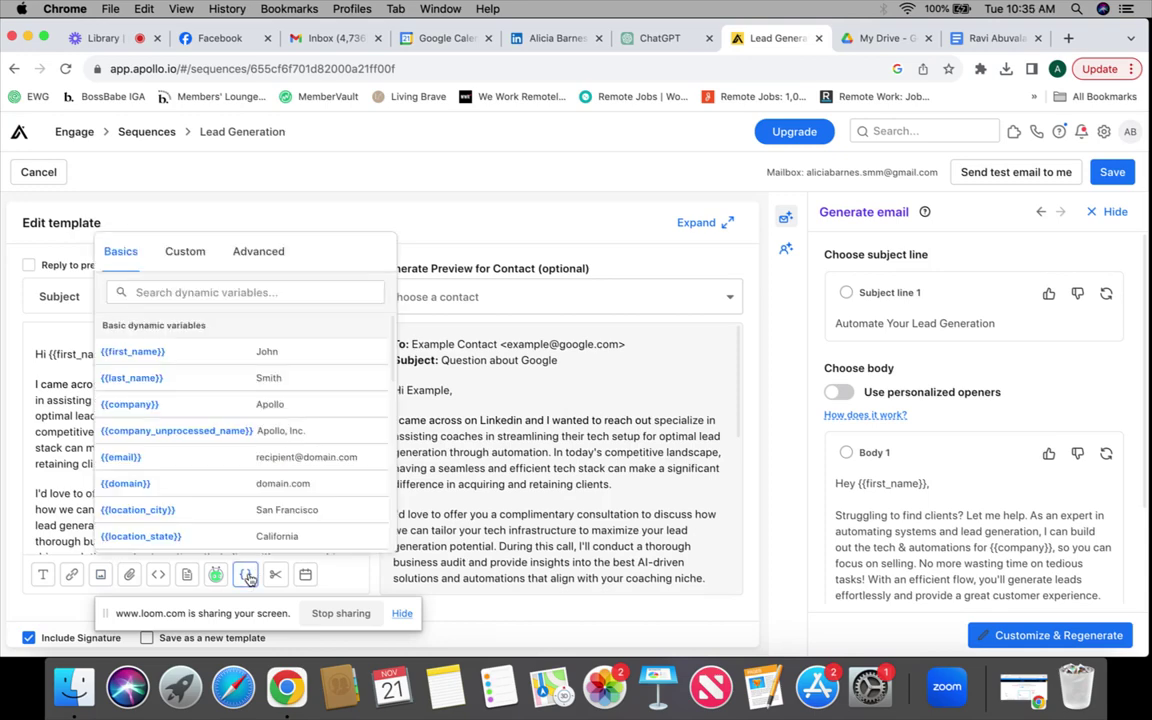
click(240, 407)
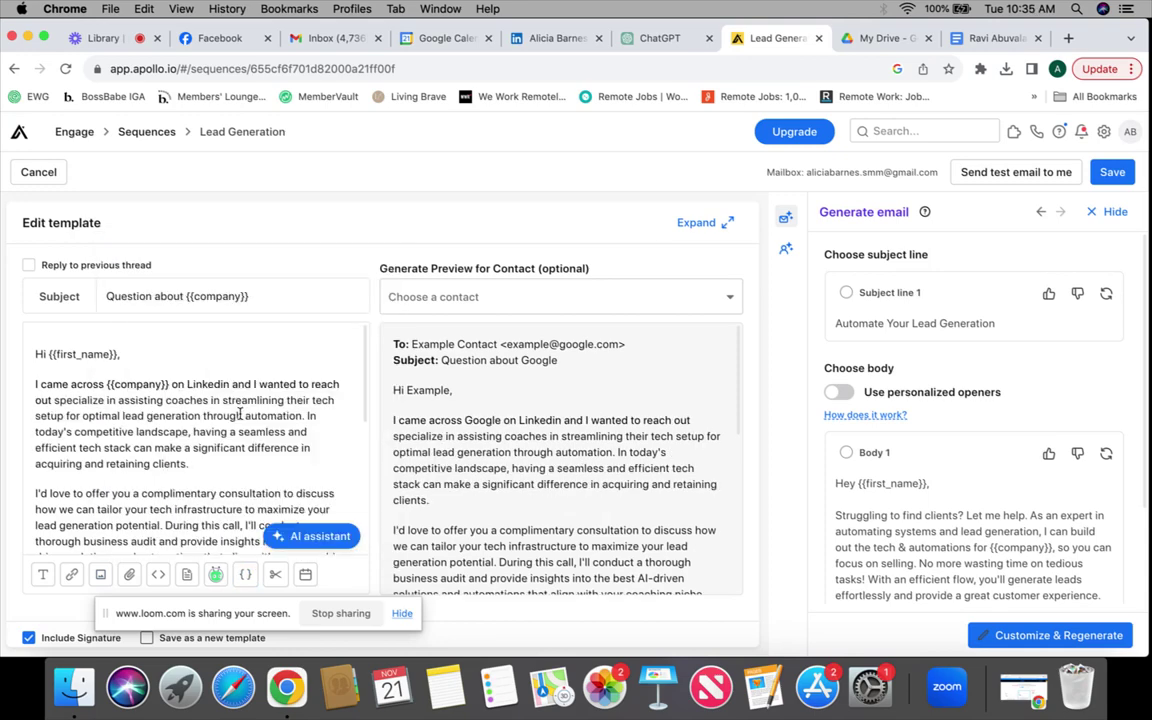
click(52, 400)
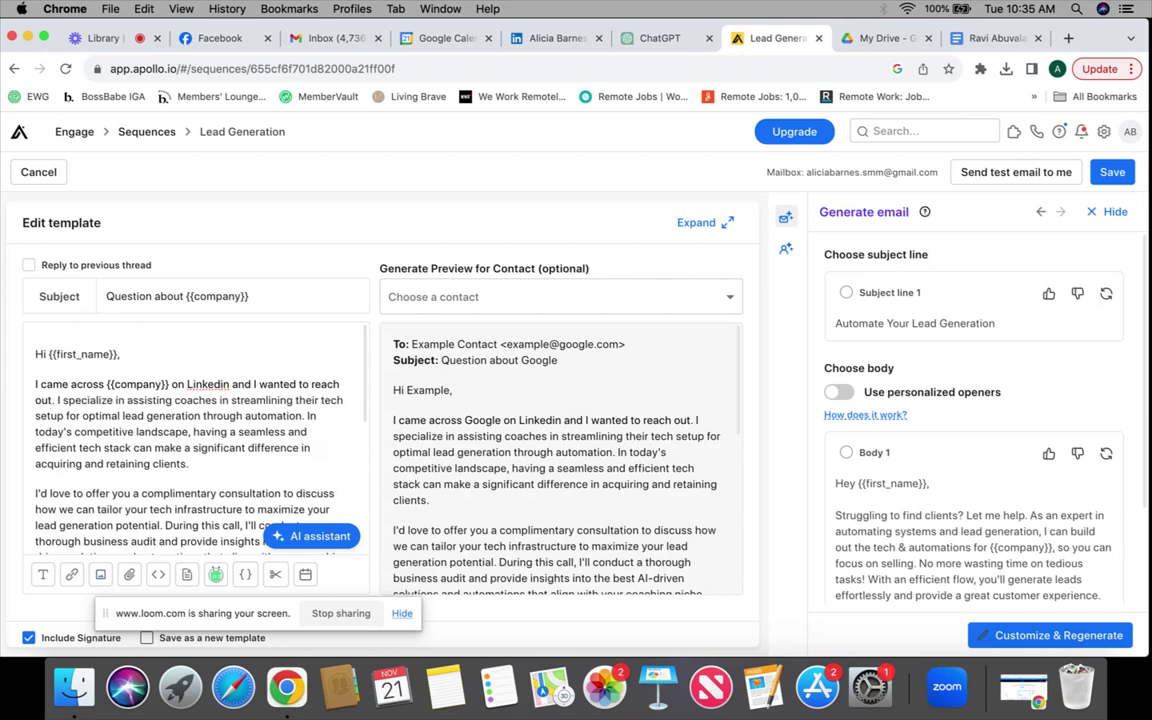
Correct "Linkedin" to "LinkedIn" in the Day 1 email body and save the template.
click(224, 386)
key(BackSpace)
text(I)
scroll(214, 430, down, 8)
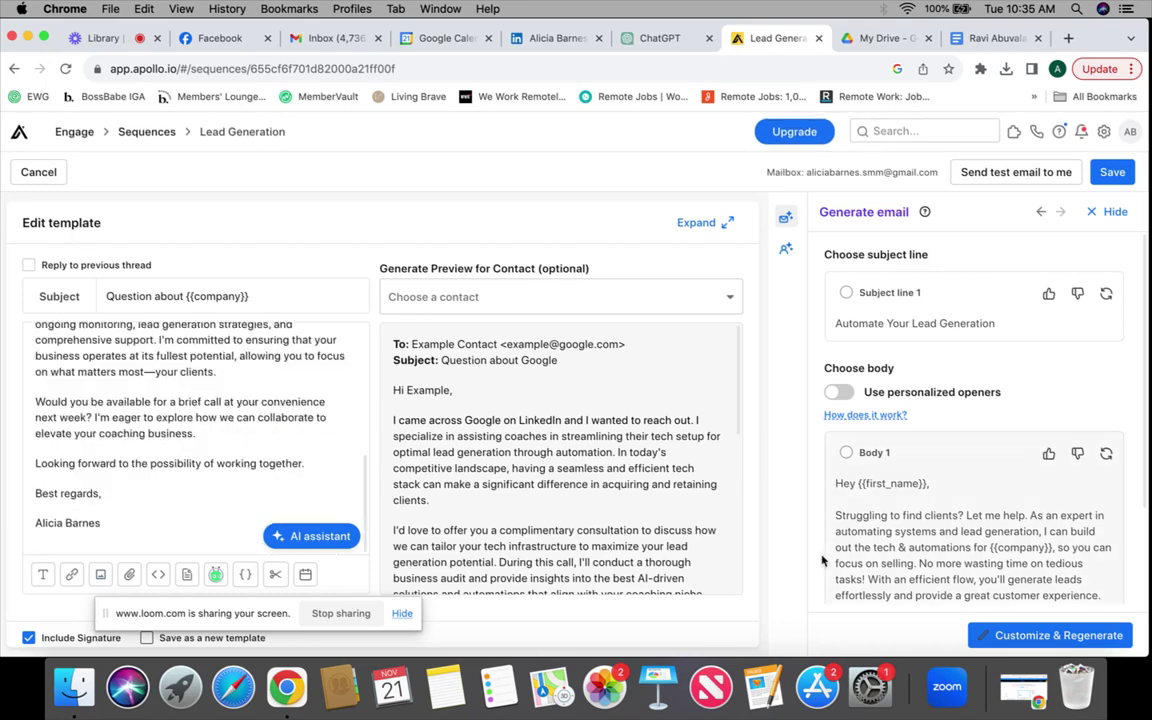
click(1125, 175)
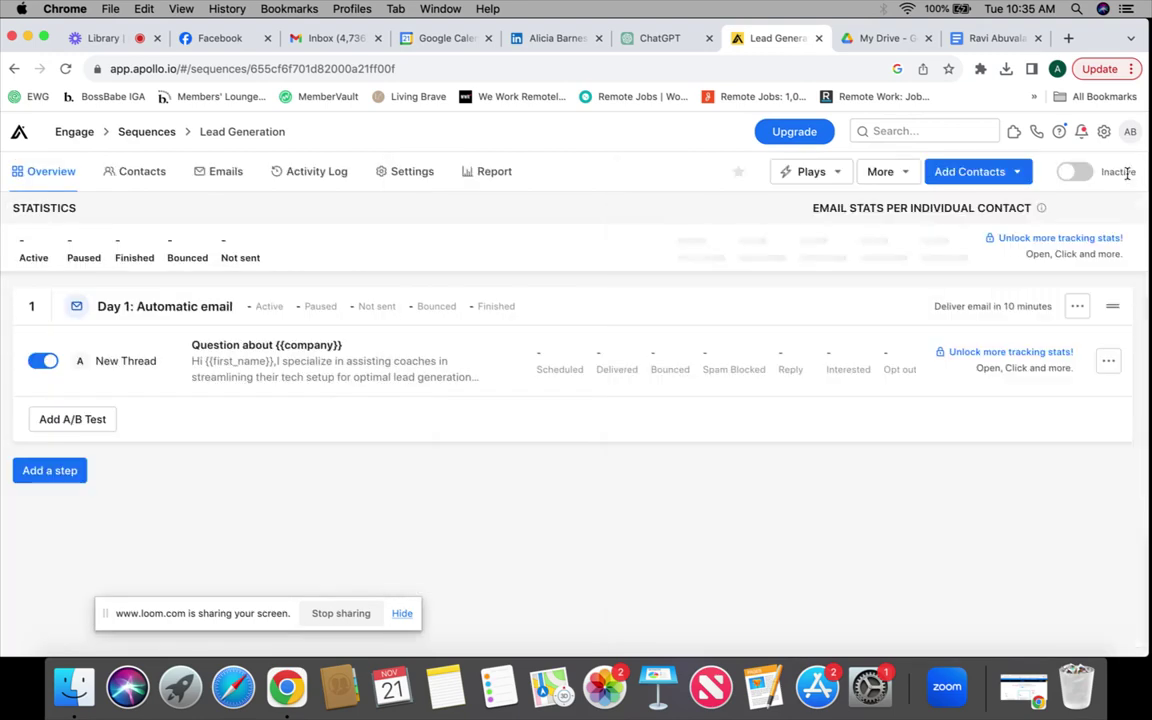
Add a second automatic email step set to start 2 days after the previous step, leaving its template blank.
click(52, 472)
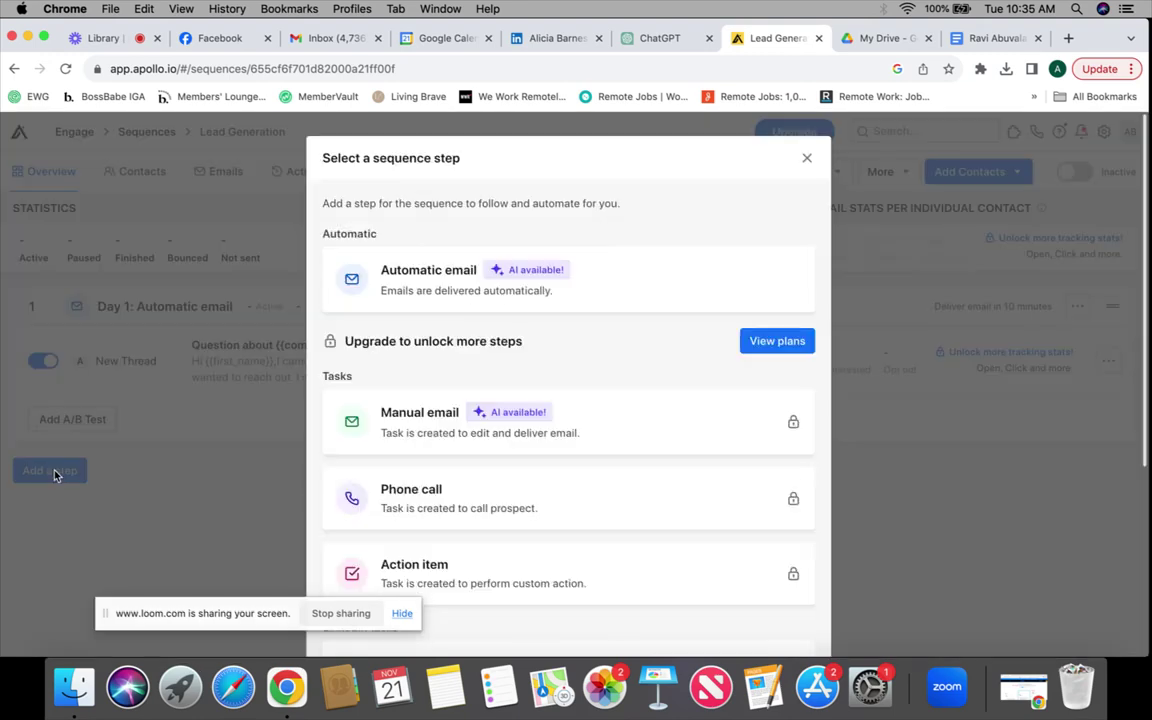
click(451, 306)
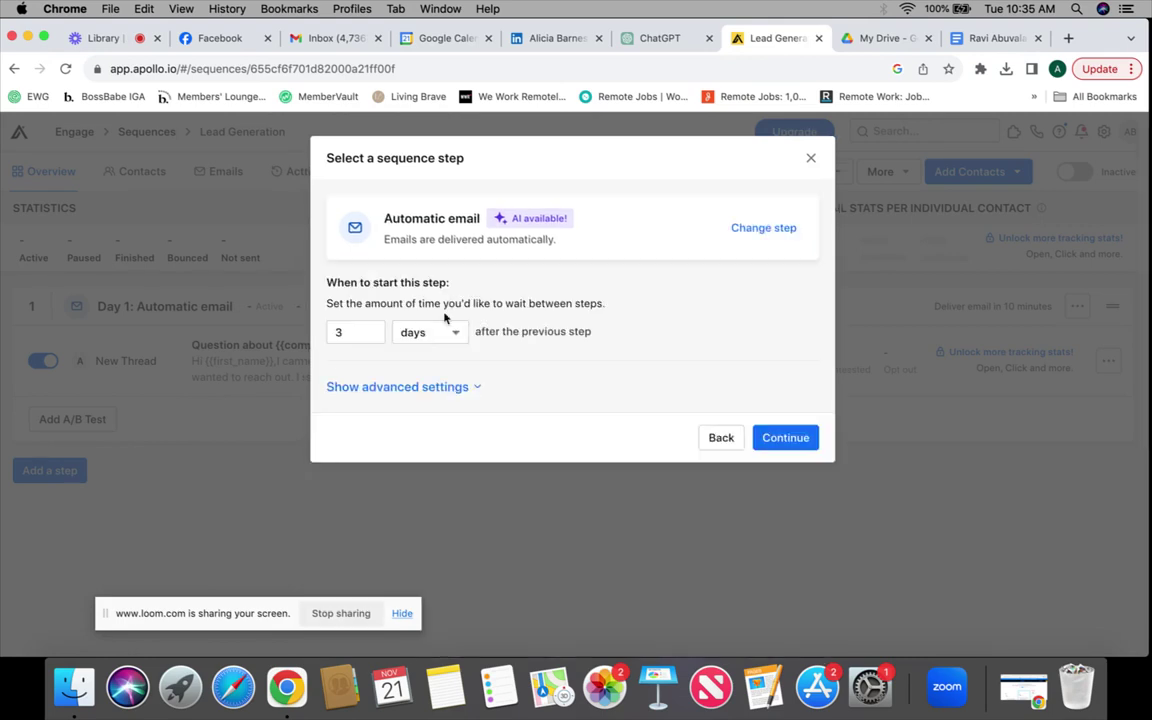
click(371, 337)
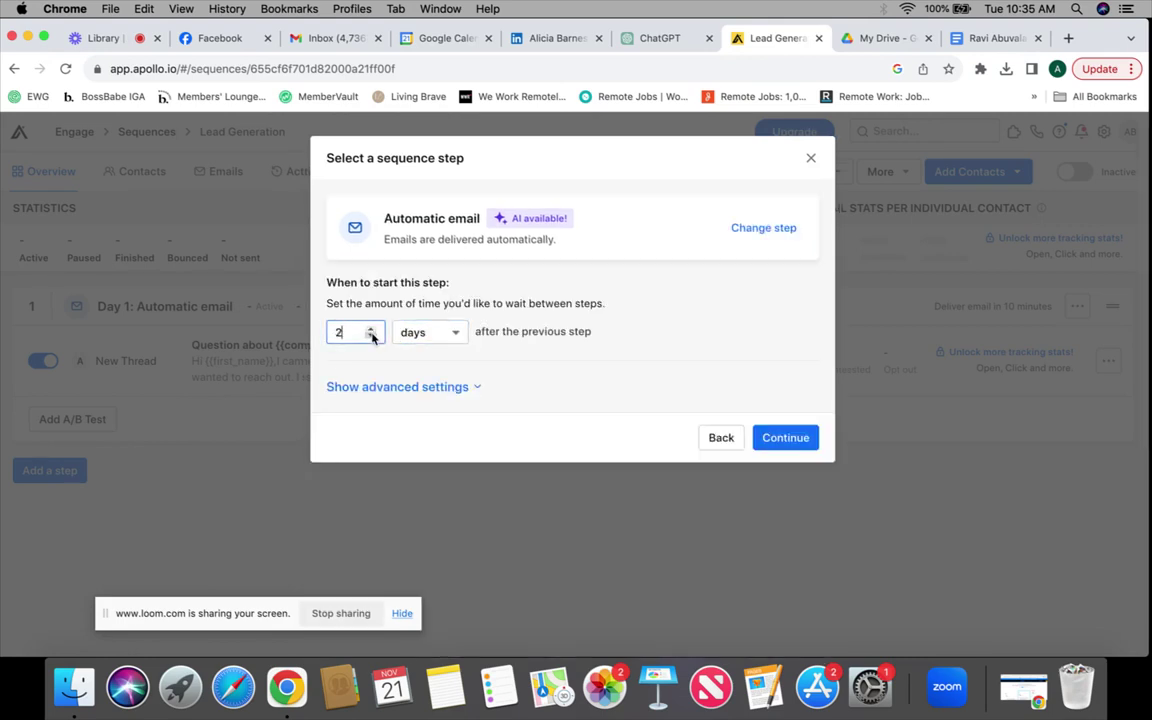
click(786, 445)
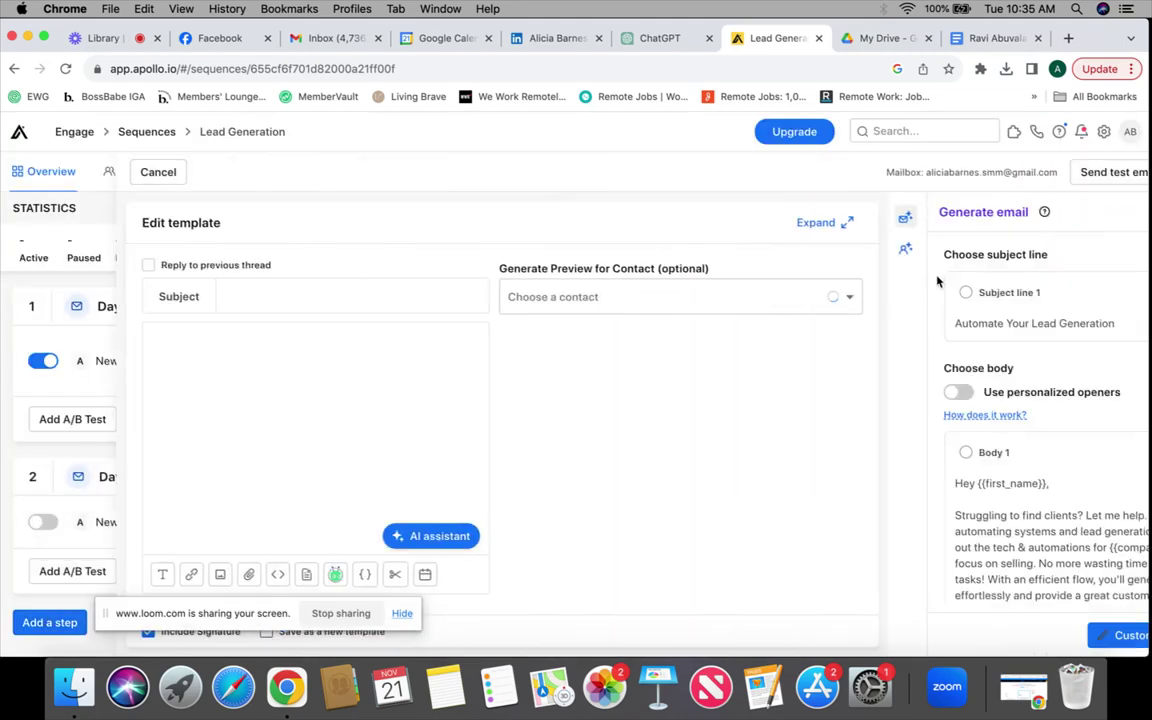
click(39, 172)
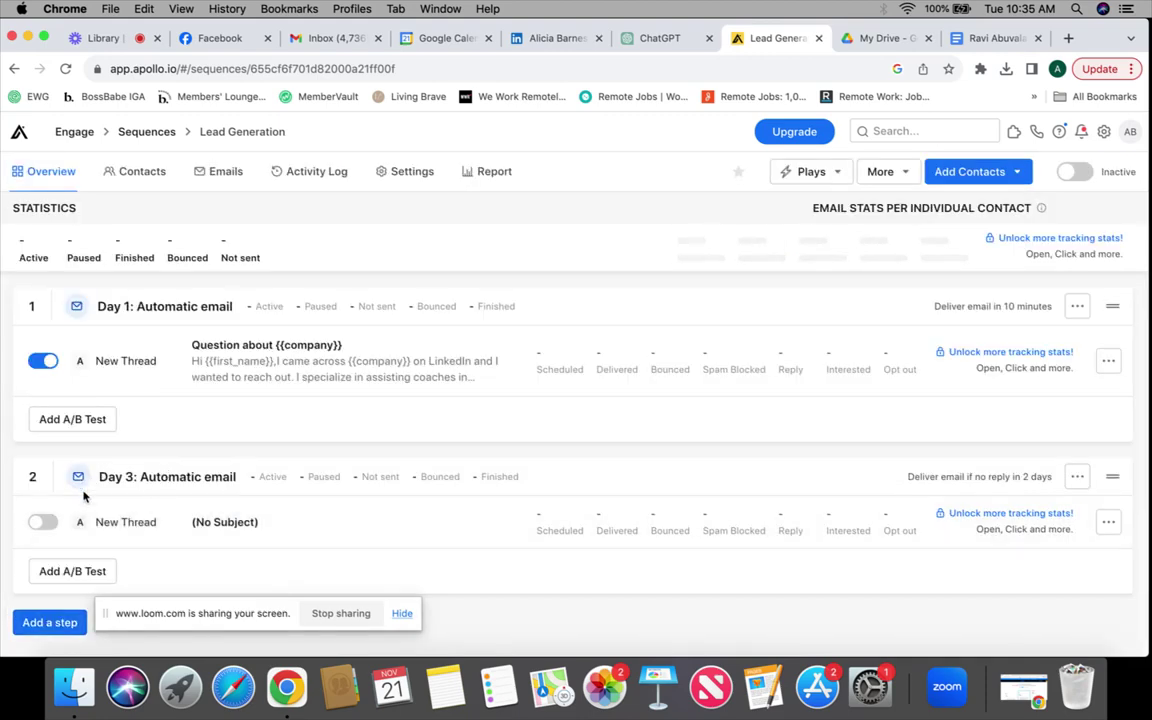
Limit the Day 3 automatic email step to 100 emails per 24 hours.
click(1079, 477)
click(333, 418)
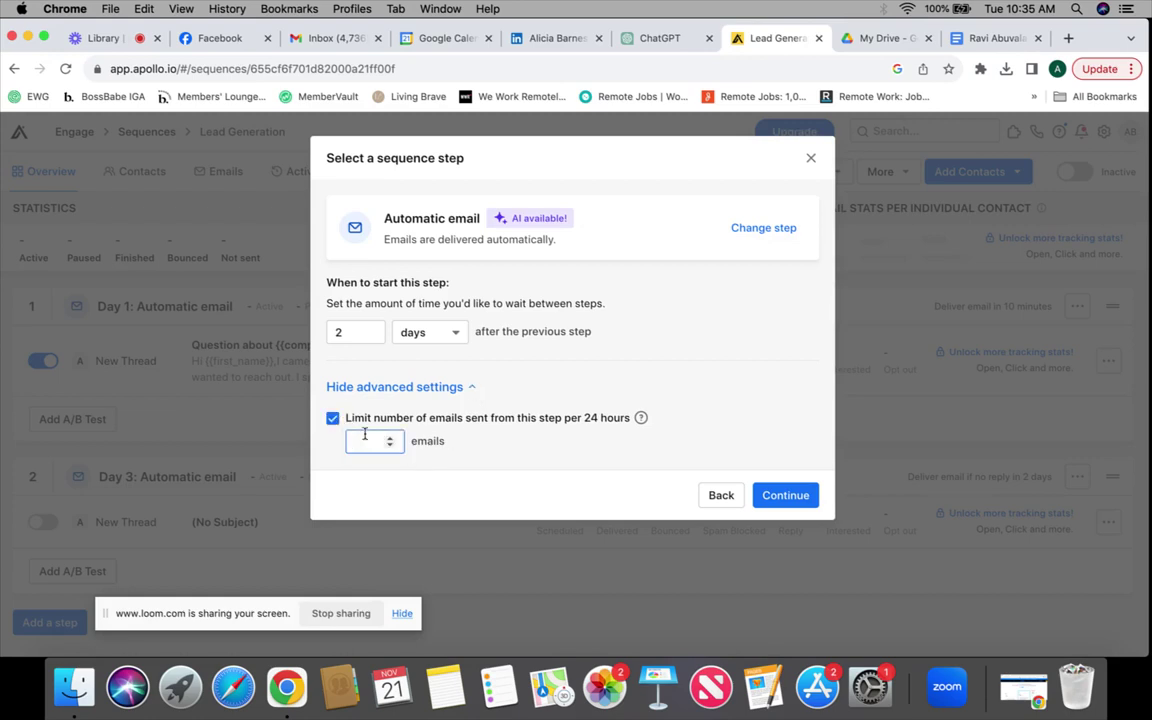
text(200)
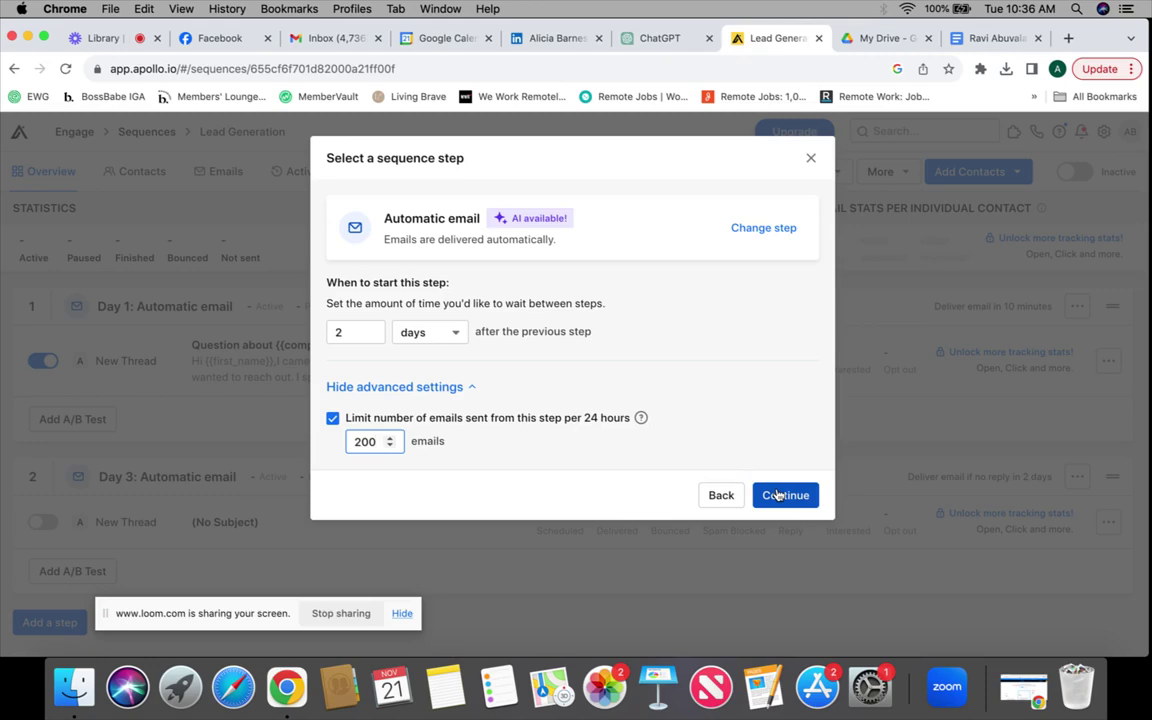
key(BackSpace)
text(100)
click(805, 495)
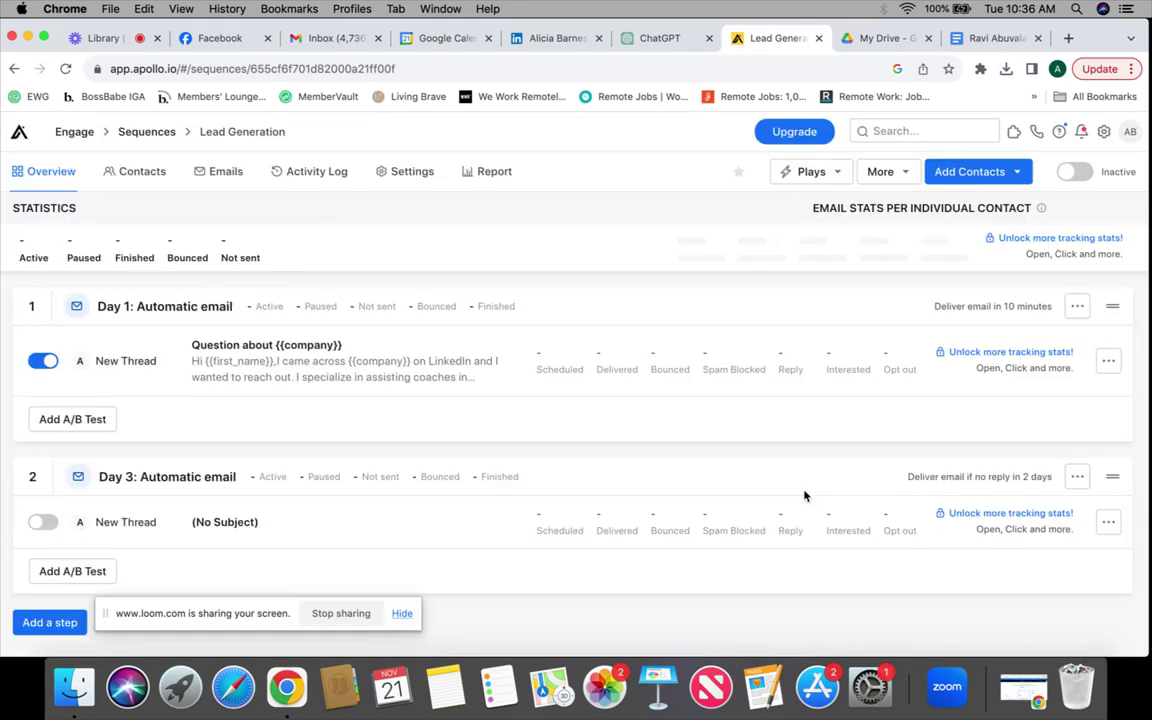
Apply a limit of 100 emails per 24 hours in the Day 1 automatic email step's settings.
click(1077, 306)
click(1057, 334)
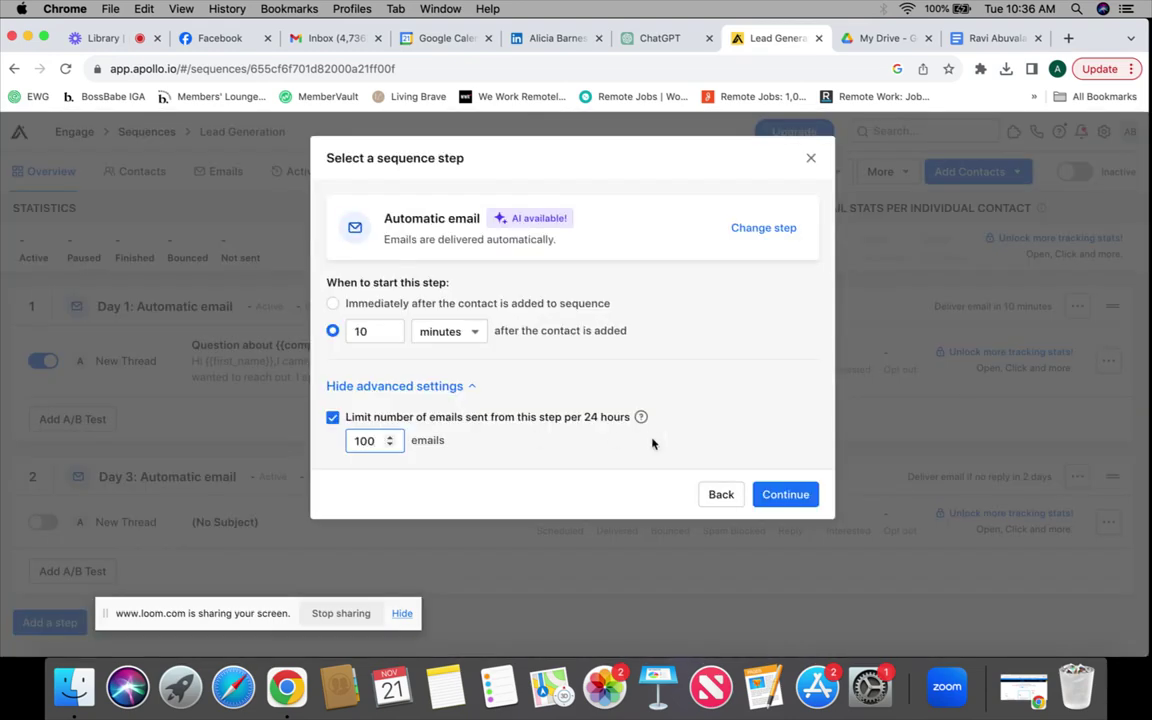
click(782, 496)
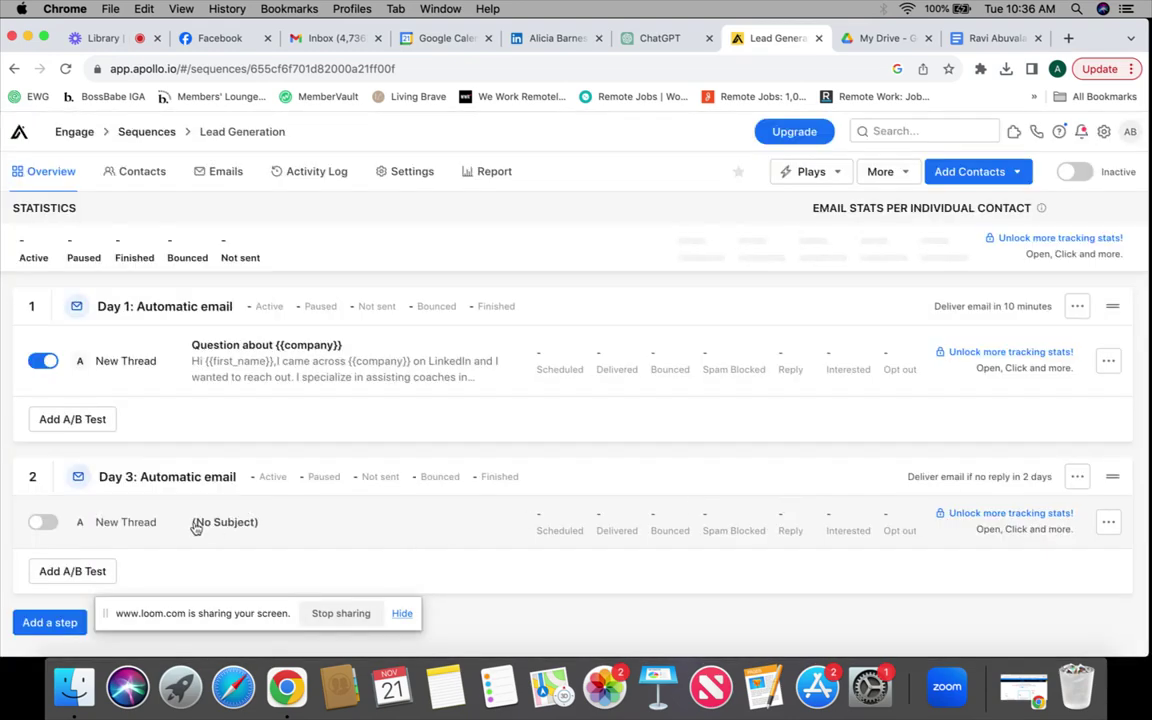
Open the Day 3 email template, and copy the "Re: Question about company" line from the Ravi Abuvala Videos document.
click(196, 528)
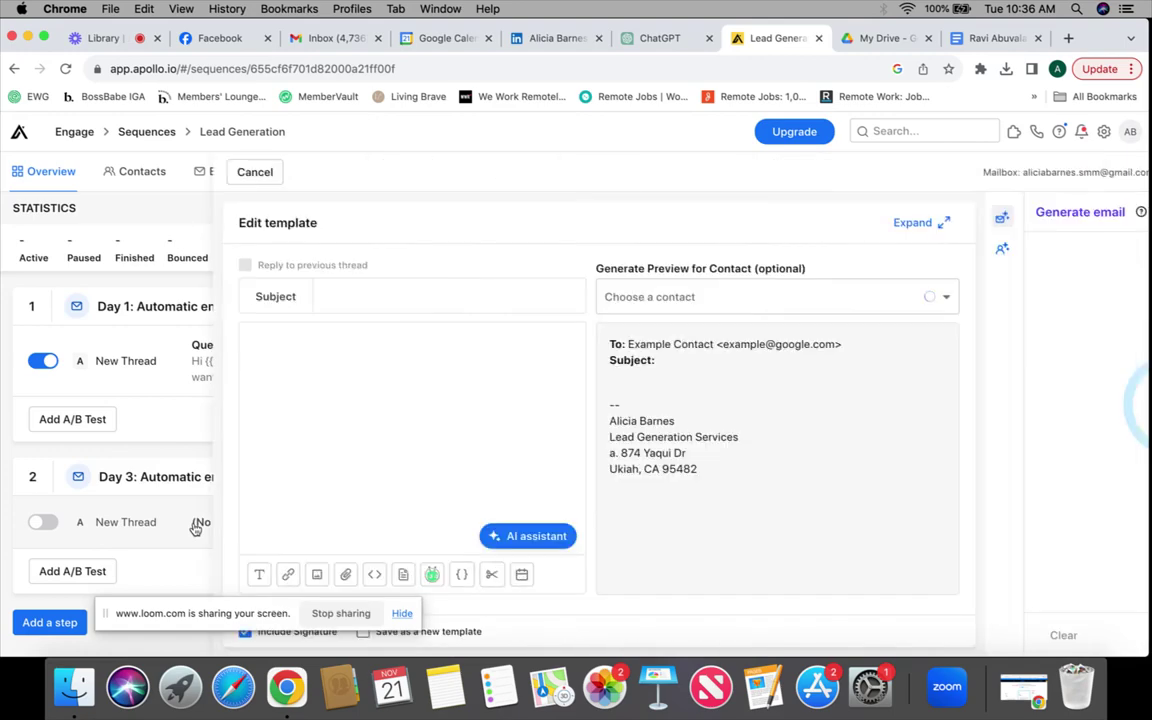
click(223, 297)
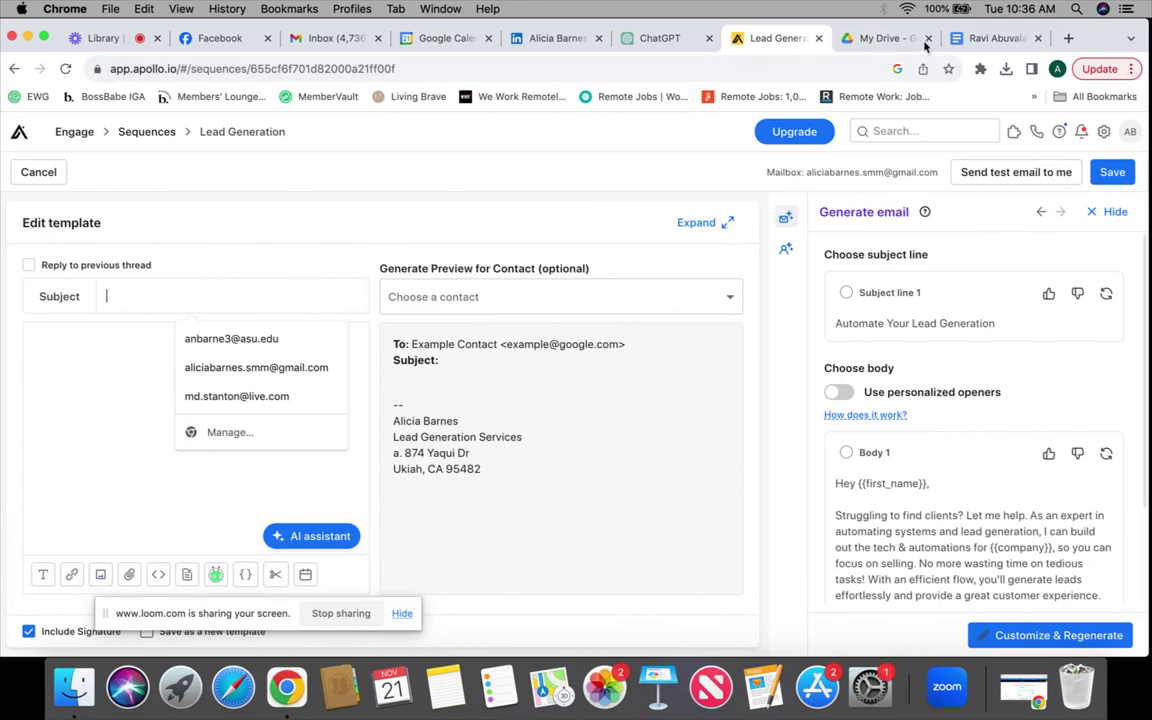
click(990, 38)
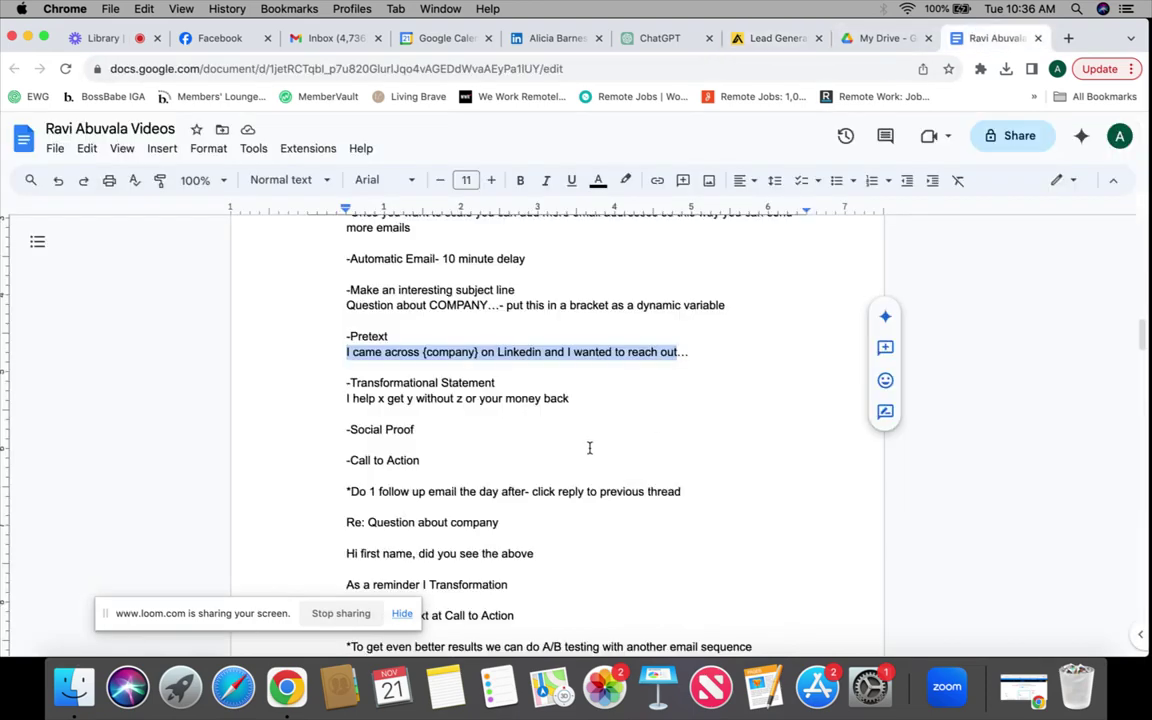
scroll(589, 448, down, 3)
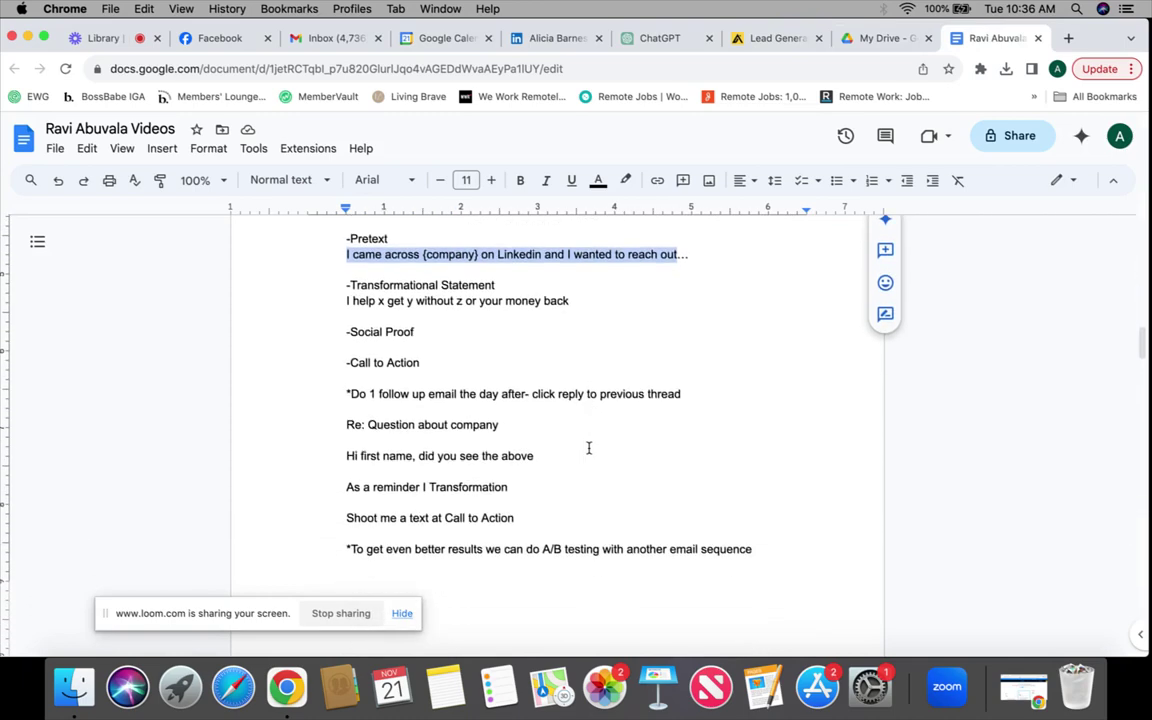
drag(499, 427, 344, 425)
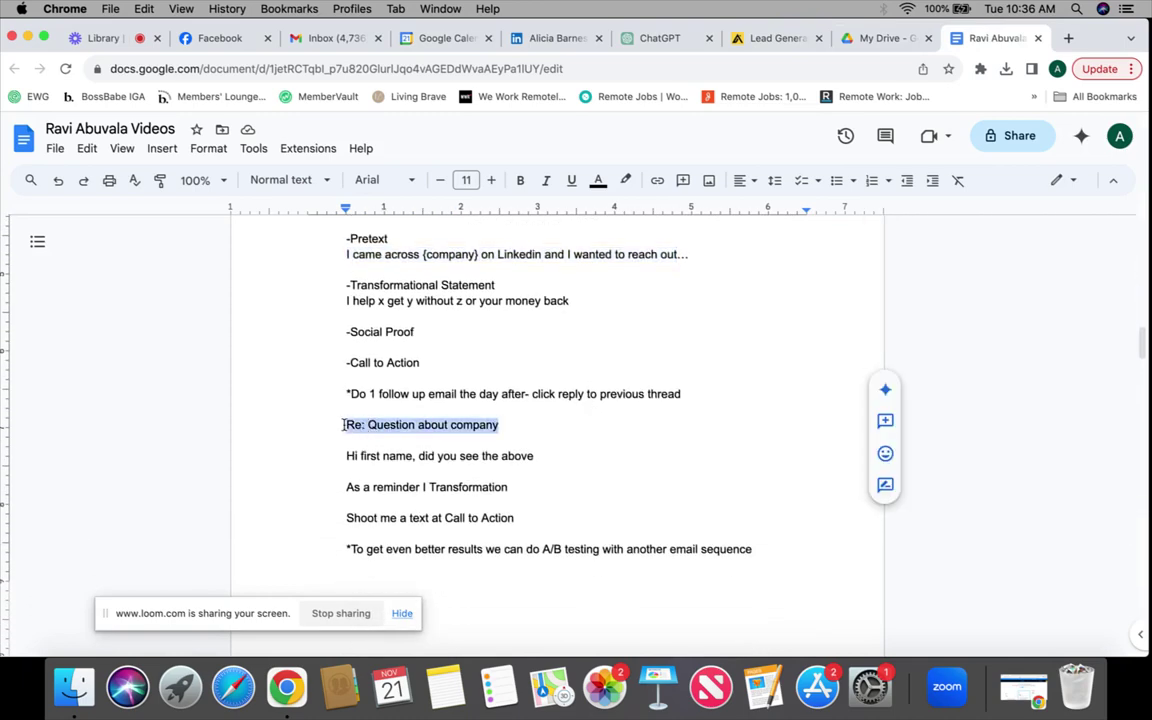
right_click(378, 425)
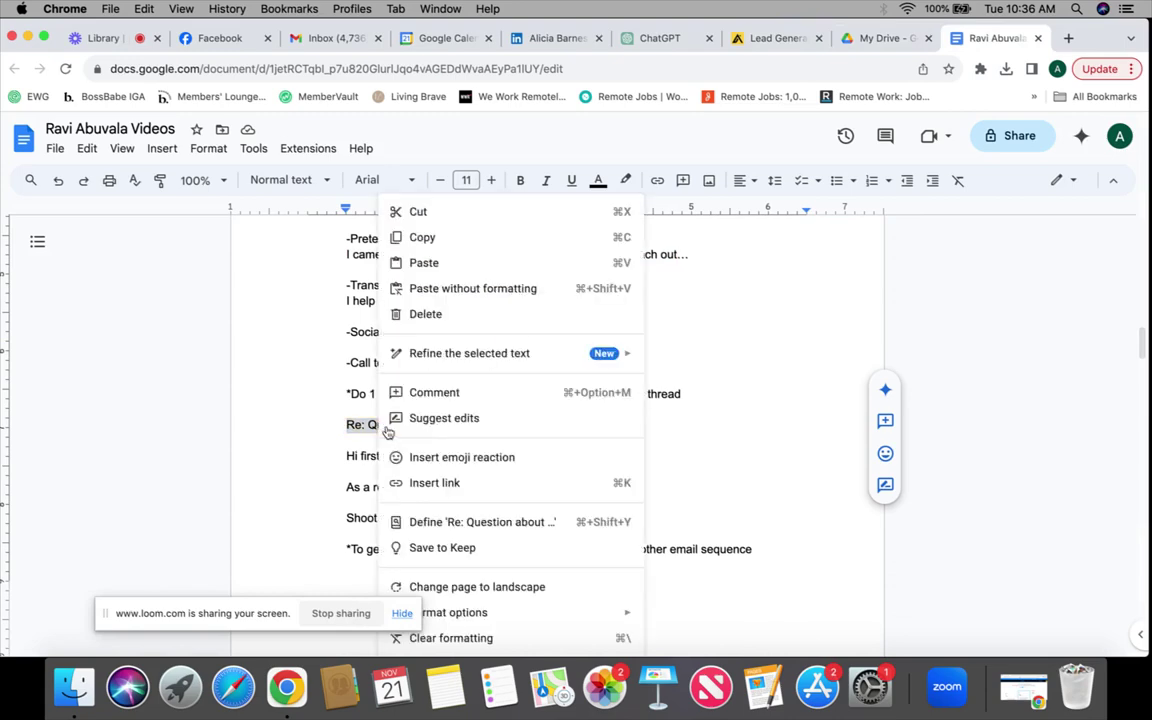
click(468, 238)
Return to Apollo and set the Day 3 email subject to "Re: Question about {{company}}", using the dynamic variable for the company.
click(668, 42)
click(775, 40)
click(120, 294)
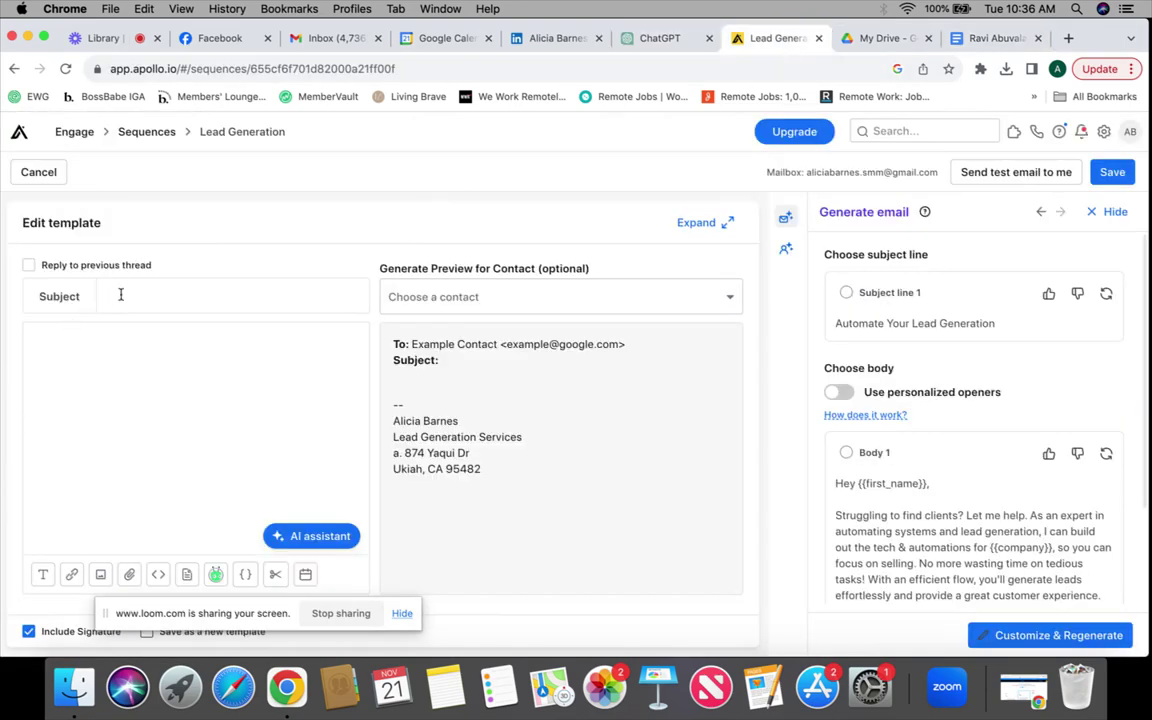
key(super+v)
click(246, 575)
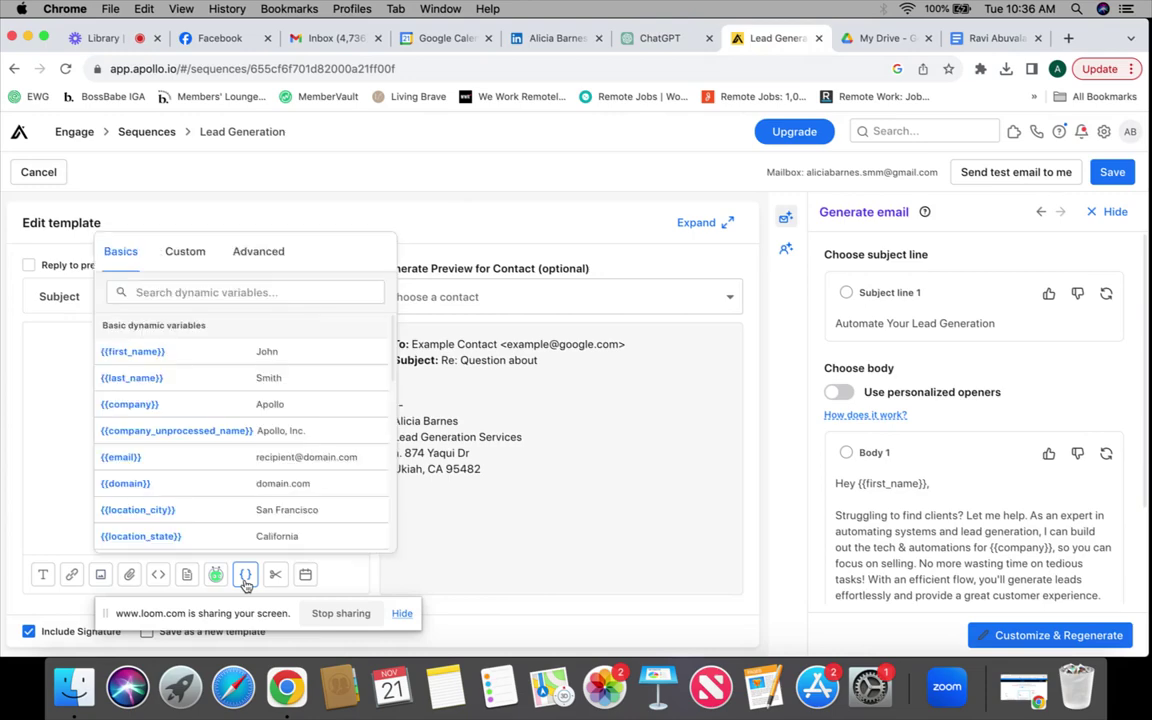
click(130, 404)
Switch to ChatGPT and copy the follow-up email's text from the "Hi [Coach's Name]" greeting through the contact information placeholder.
click(663, 44)
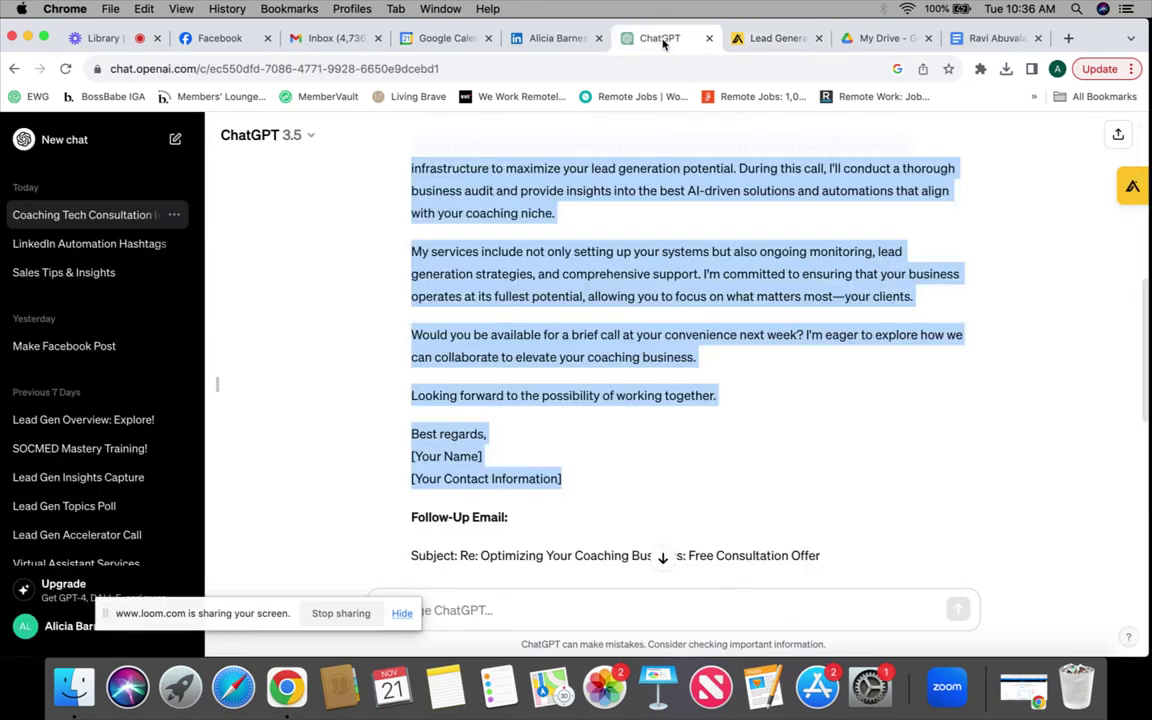
scroll(614, 397, down, 5)
scroll(614, 397, down, 3)
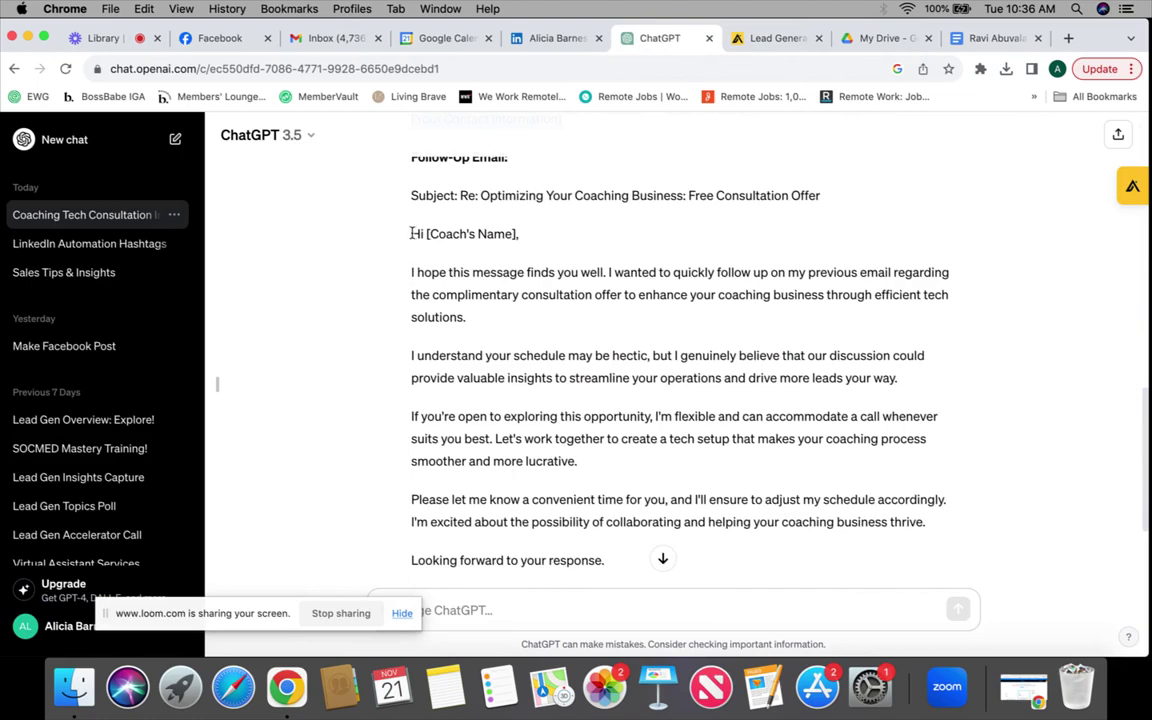
mouse_move(414, 235)
mouse_down()
mouse_move(445, 310)
mouse_move(540, 440)
mouse_move(584, 560)
mouse_move(584, 518)
mouse_up()
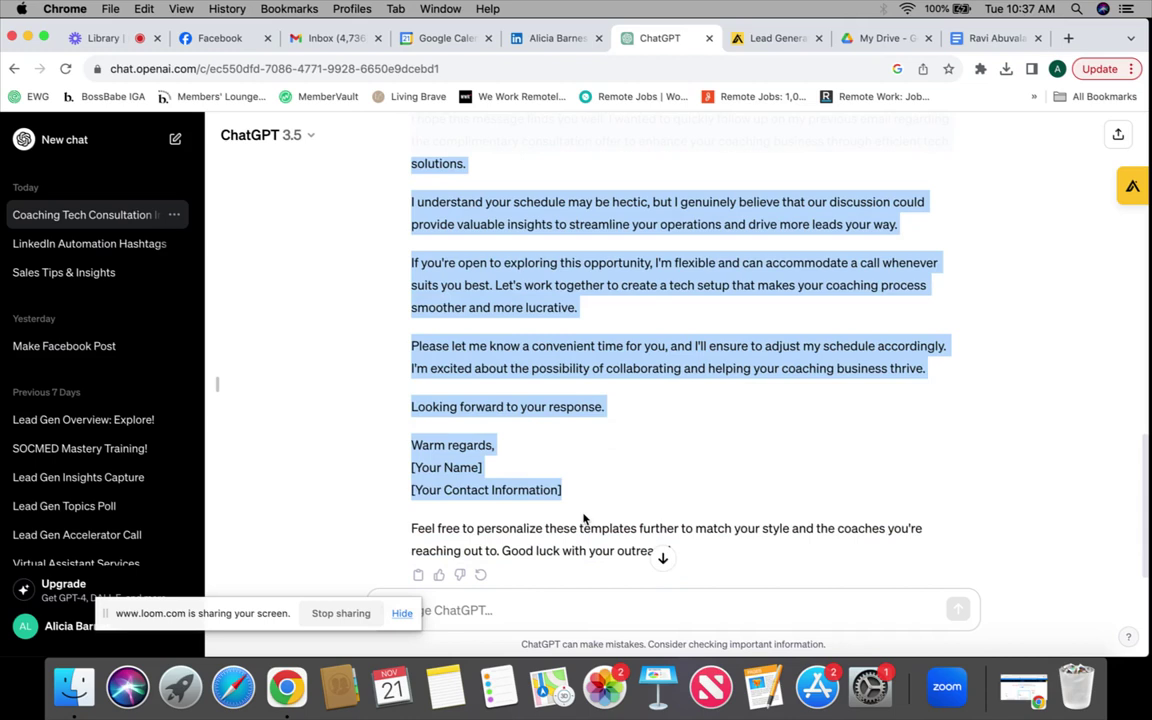
right_click(480, 410)
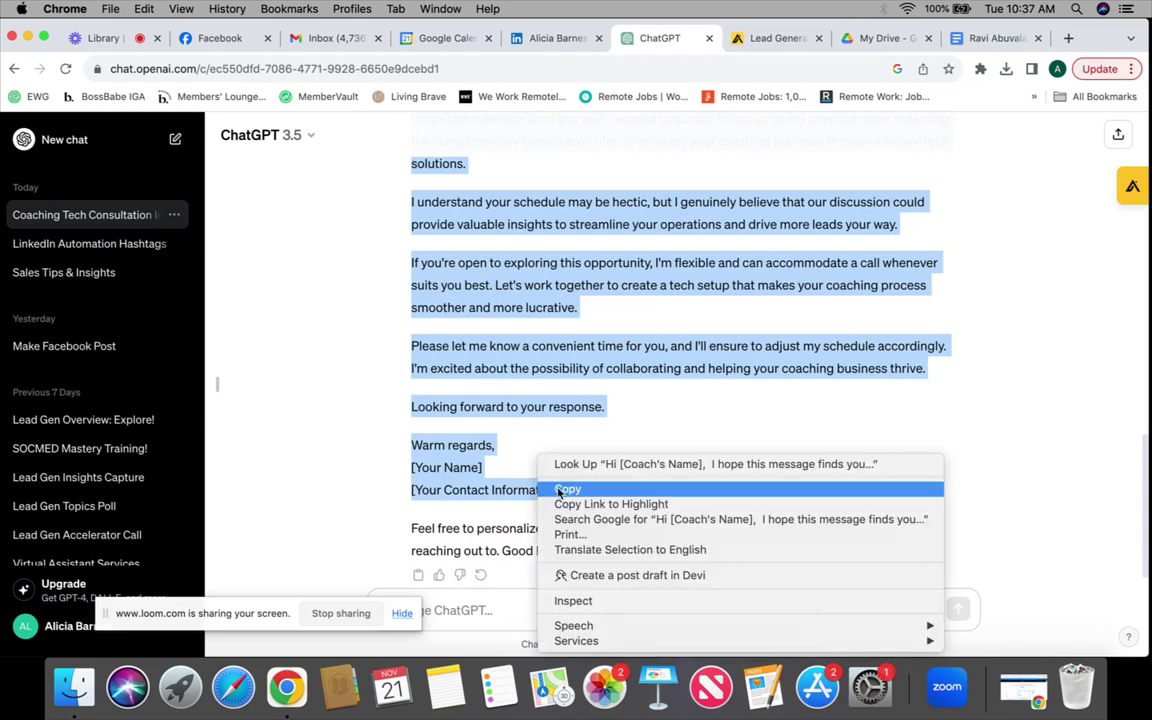
click(500, 446)
Return to Apollo and paste the copied follow-up text into the Day 3 email body.
click(772, 38)
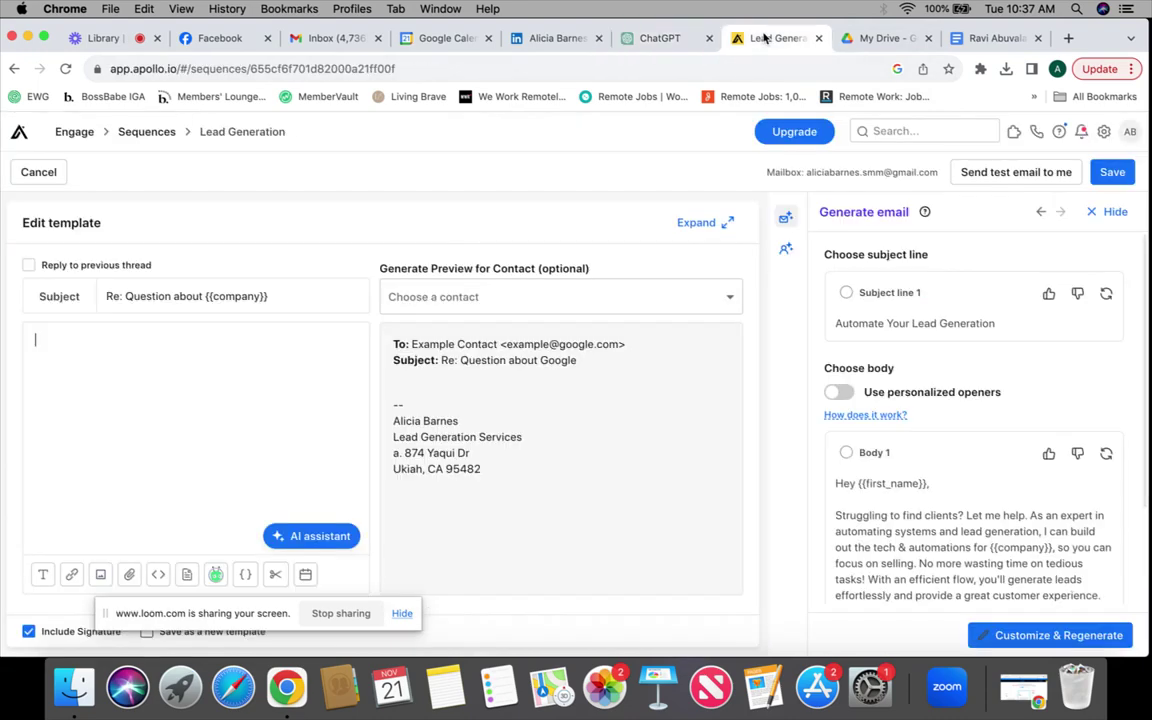
right_click(49, 347)
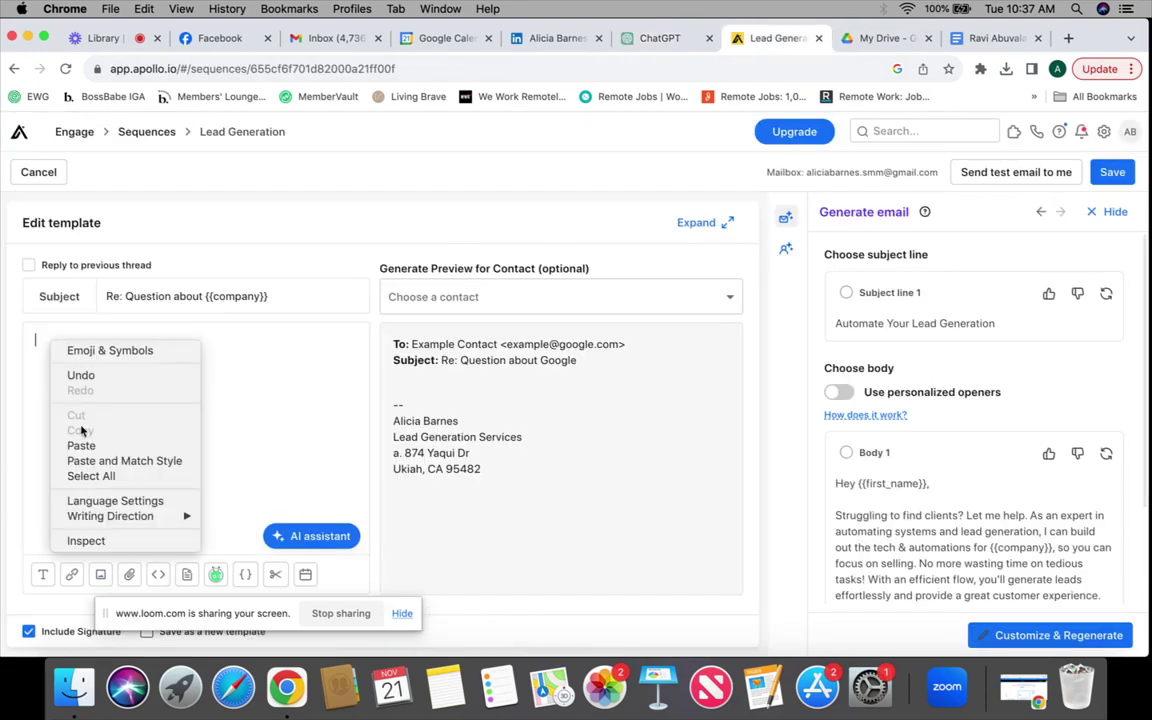
click(93, 445)
scroll(98, 385, up, 10)
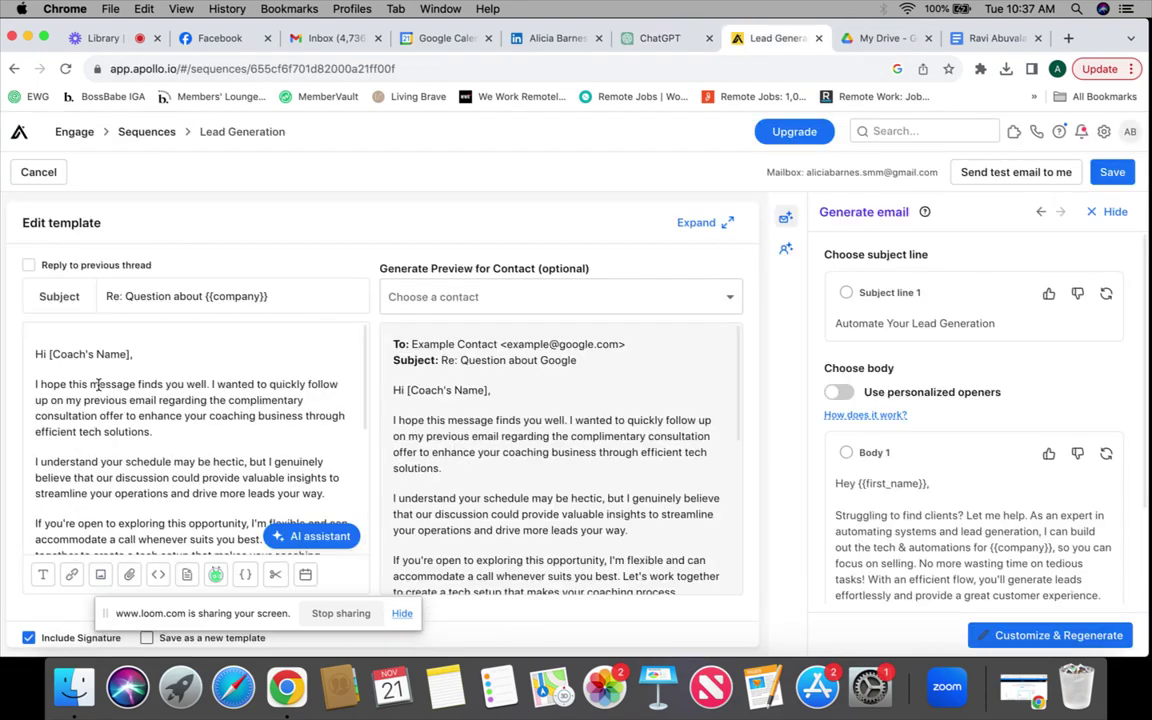
Replace the [Coach's Name] placeholder in the follow-up email's greeting with the {{first_name}} variable.
key(BackSpace)
key(BackSpace)
key(BackSpace)
key(BackSpace)
key(BackSpace)
key(BackSpace)
key(BackSpace)
key(BackSpace)
key(BackSpace)
key(BackSpace)
key(BackSpace)
key(BackSpace)
key(BackSpace)
key(BackSpace)
click(247, 576)
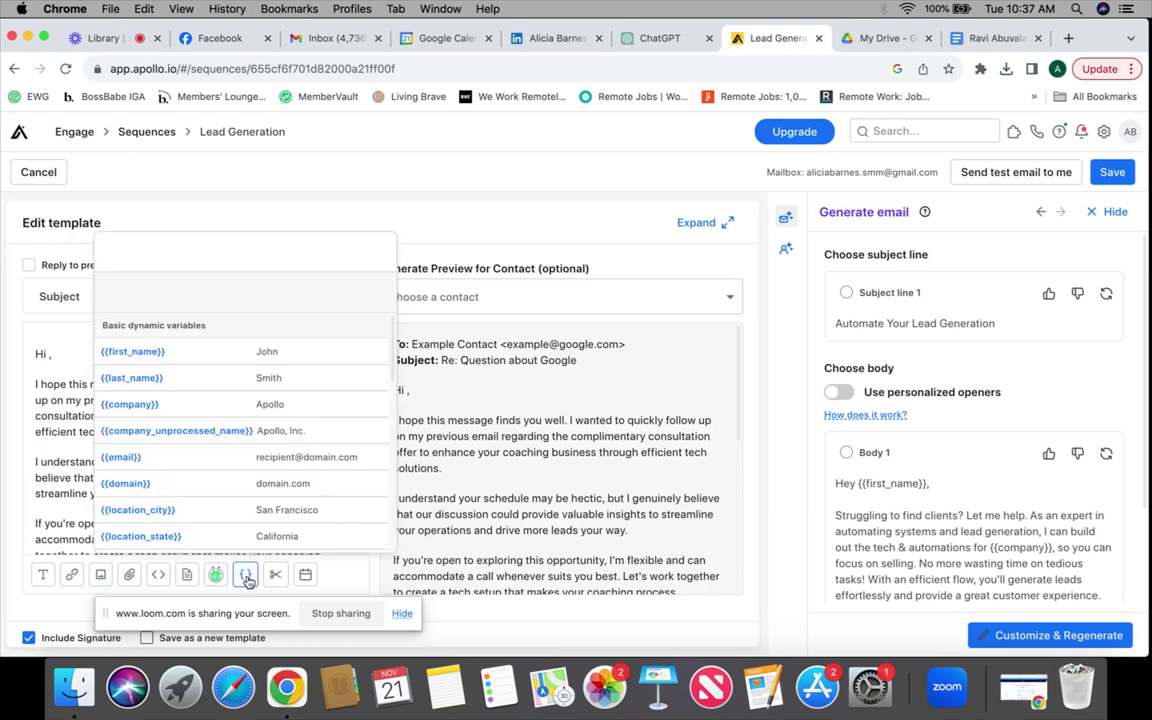
click(266, 353)
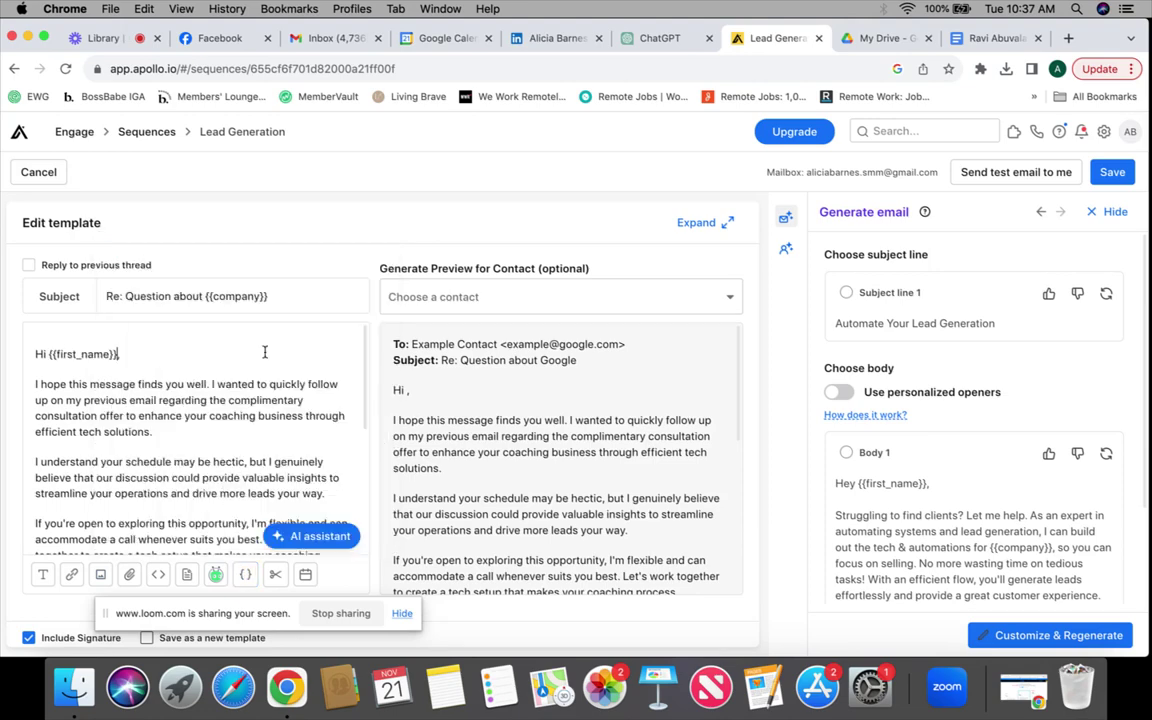
Replace the [Your Name] and [Your Contact Information] placeholders below "Warm regards," with the sender's full name, and check the end of the preview.
scroll(186, 420, down, 3)
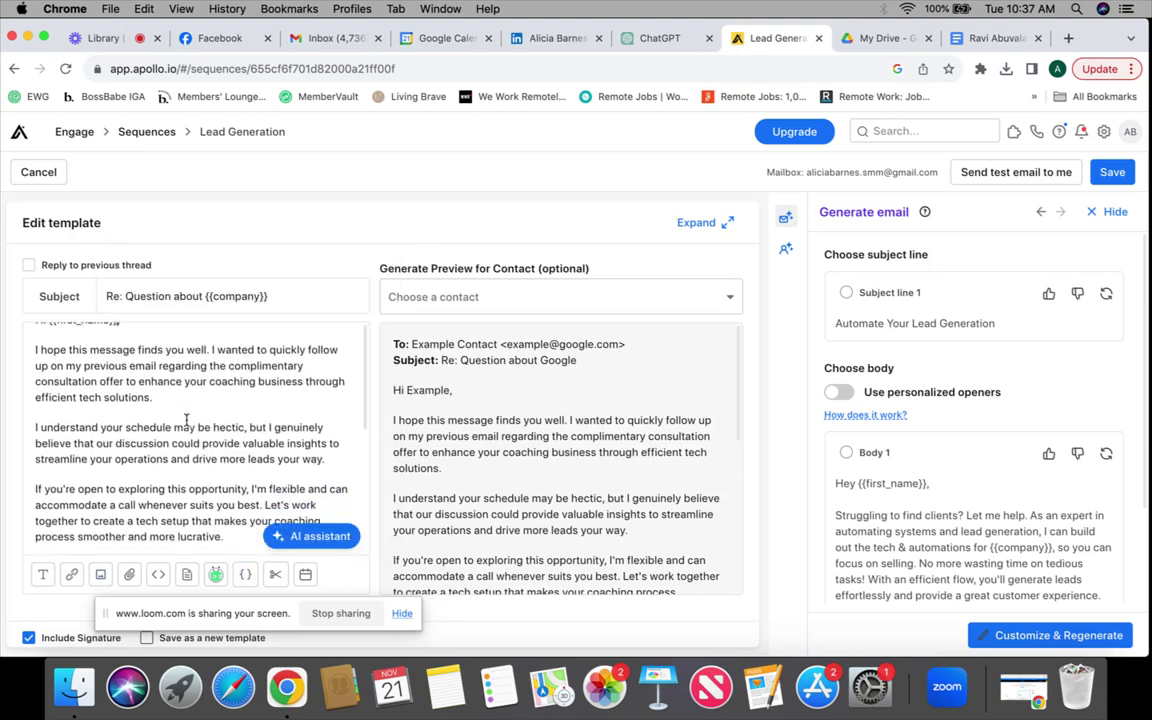
scroll(170, 410, down, 3)
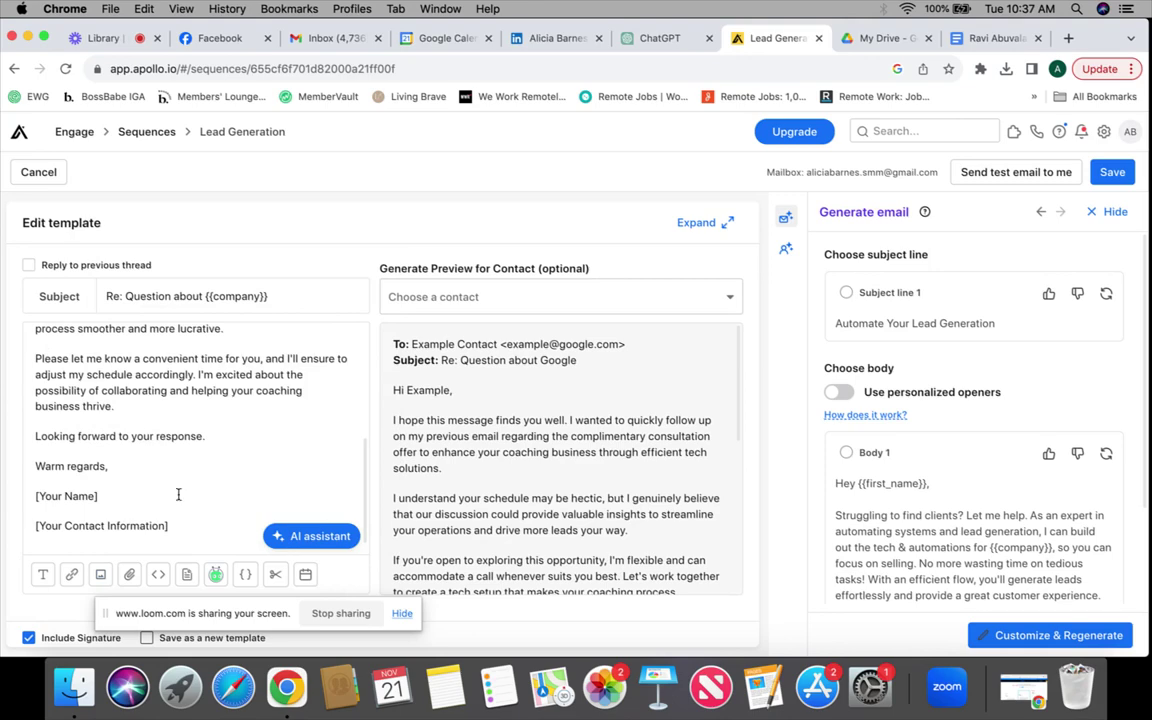
drag(175, 527, 35, 497)
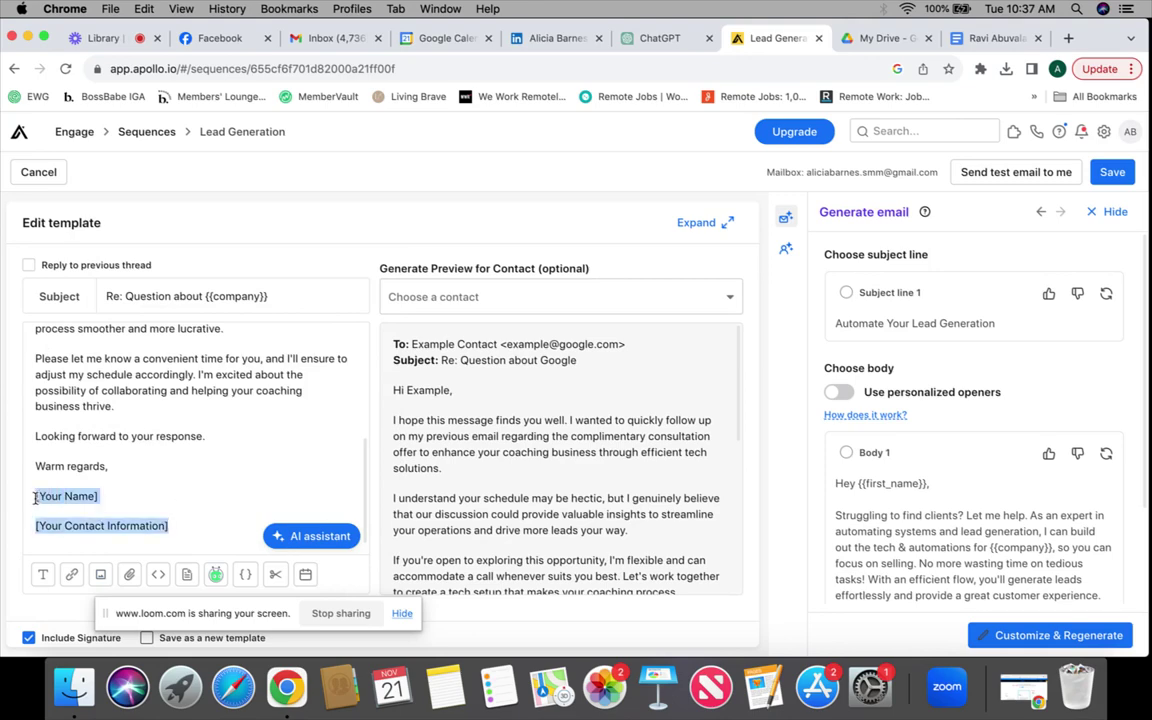
key(BackSpace)
key(BackSpace)
key(BackSpace)
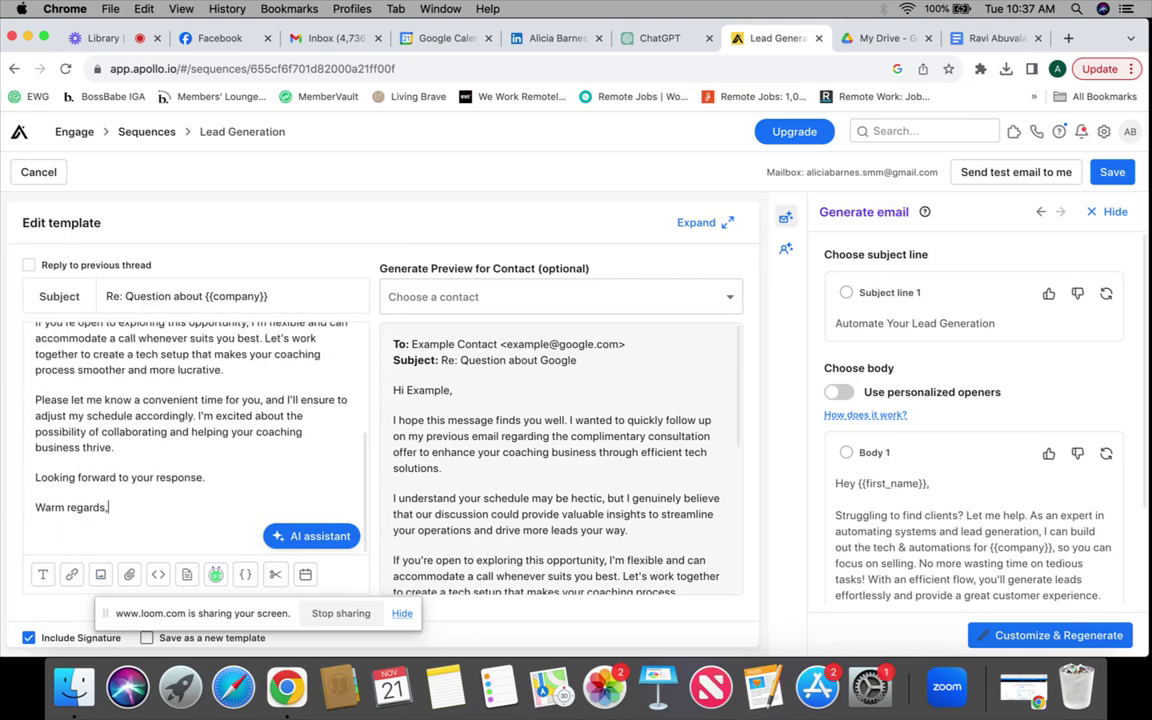
key(Return)
text(Alicia)
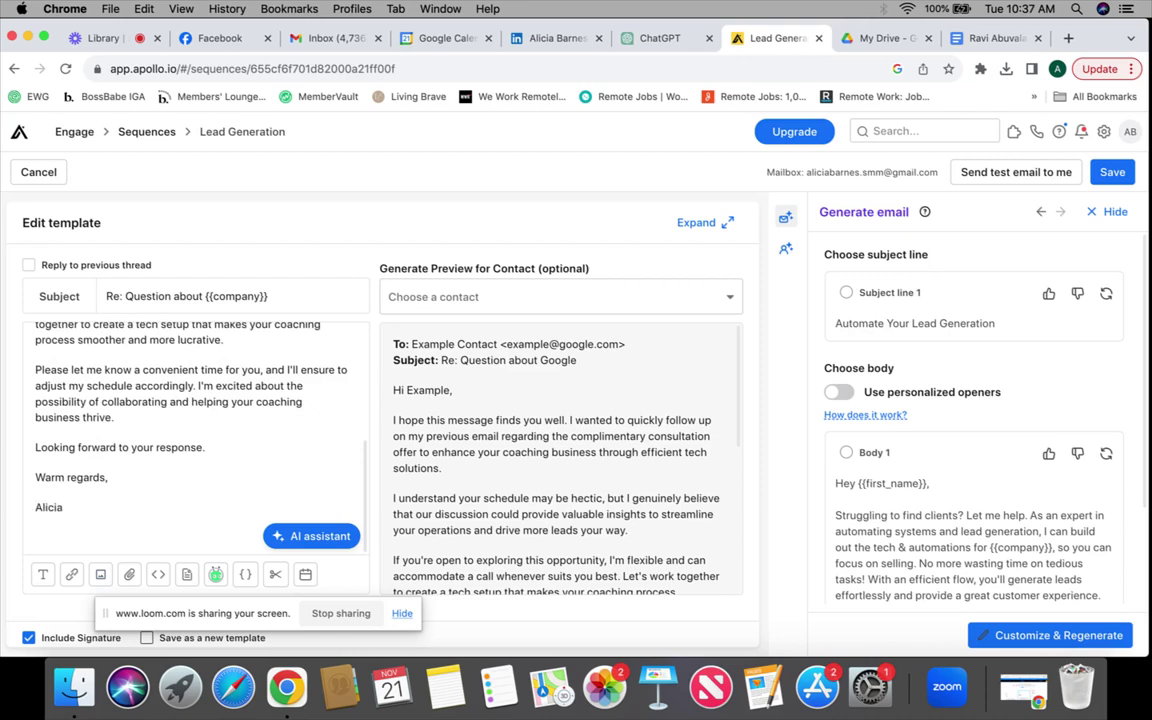
text( Barnes)
scroll(418, 565, down, 8)
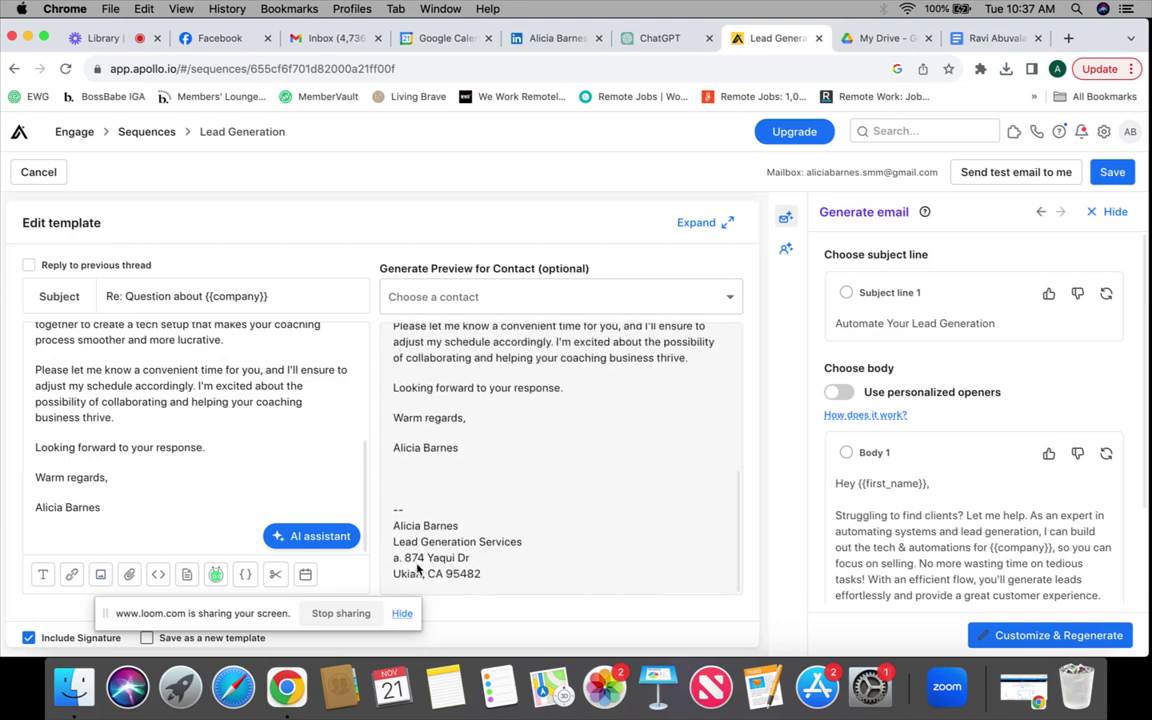
Save the Day 3 follow-up email template and return to the overview of all sequences.
scroll(418, 568, up, 10)
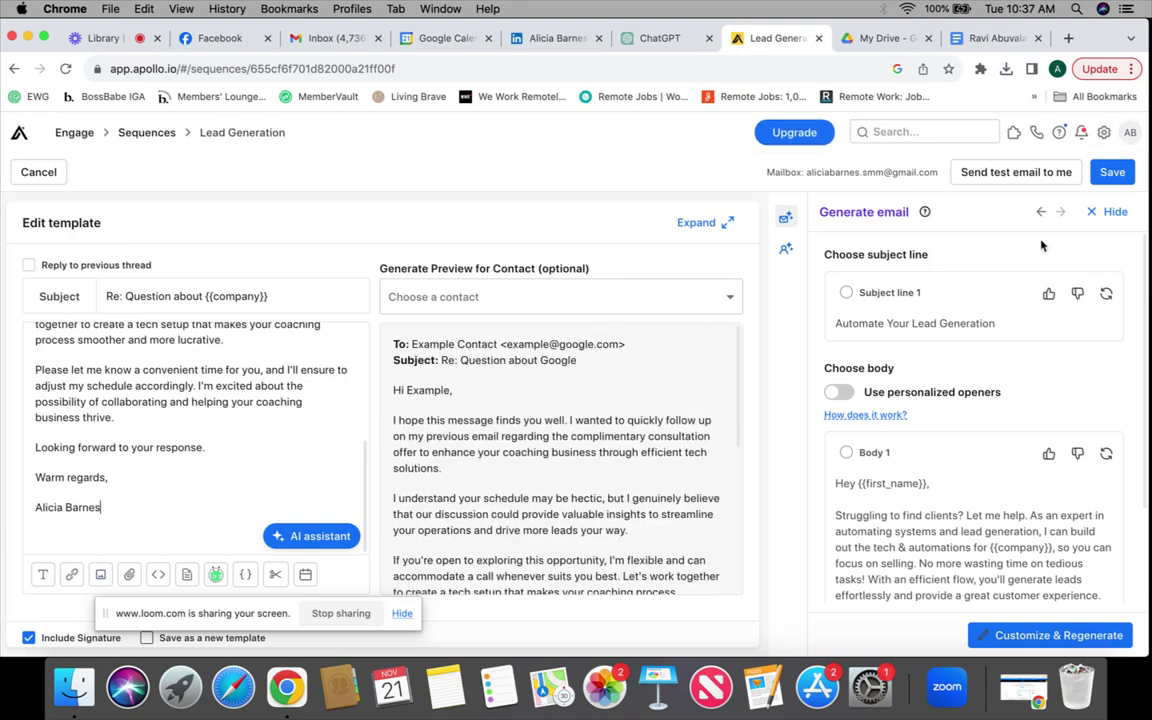
click(1109, 172)
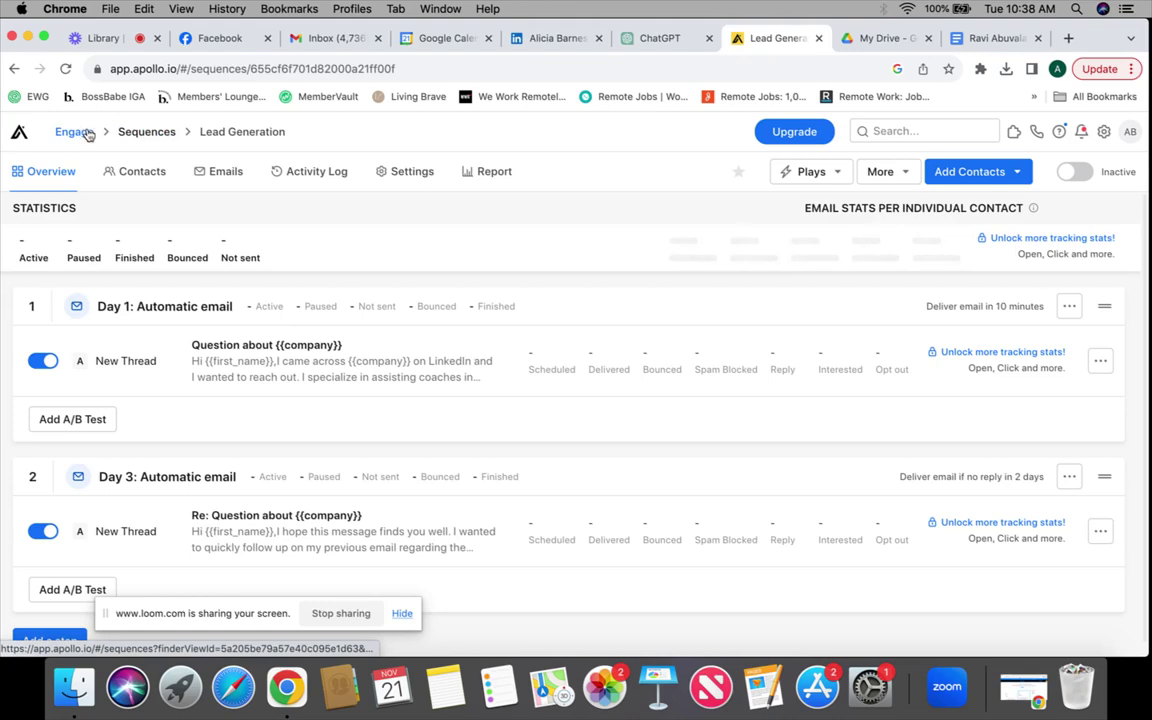
click(135, 137)
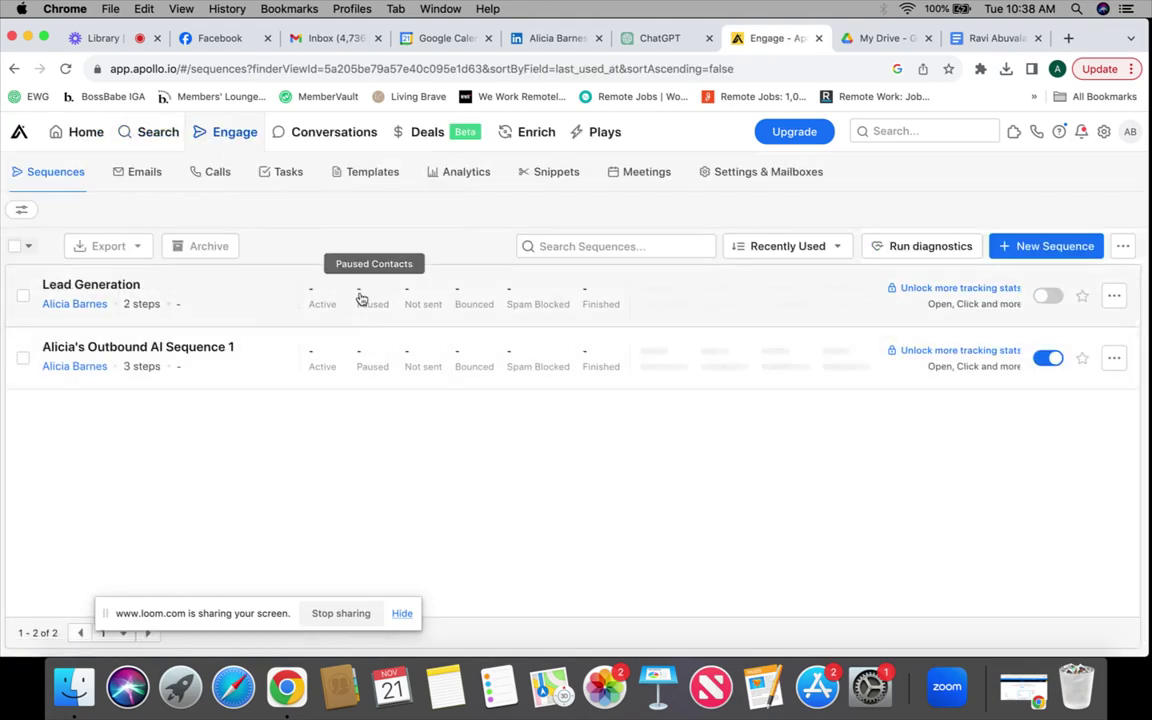
Open the pricing plans from the Lead Generation sequence's locked tracking stats, examine the features of each plan, and return to the sequences.
click(960, 289)
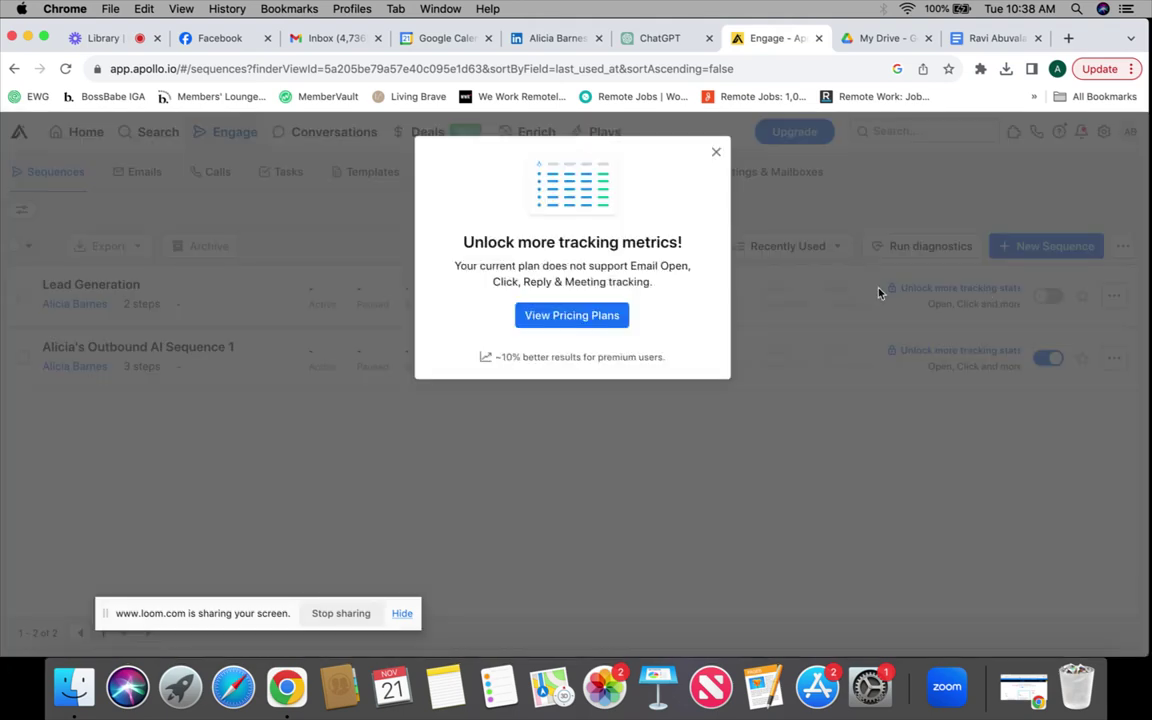
drag(507, 266, 451, 266)
click(658, 290)
click(451, 266)
click(586, 316)
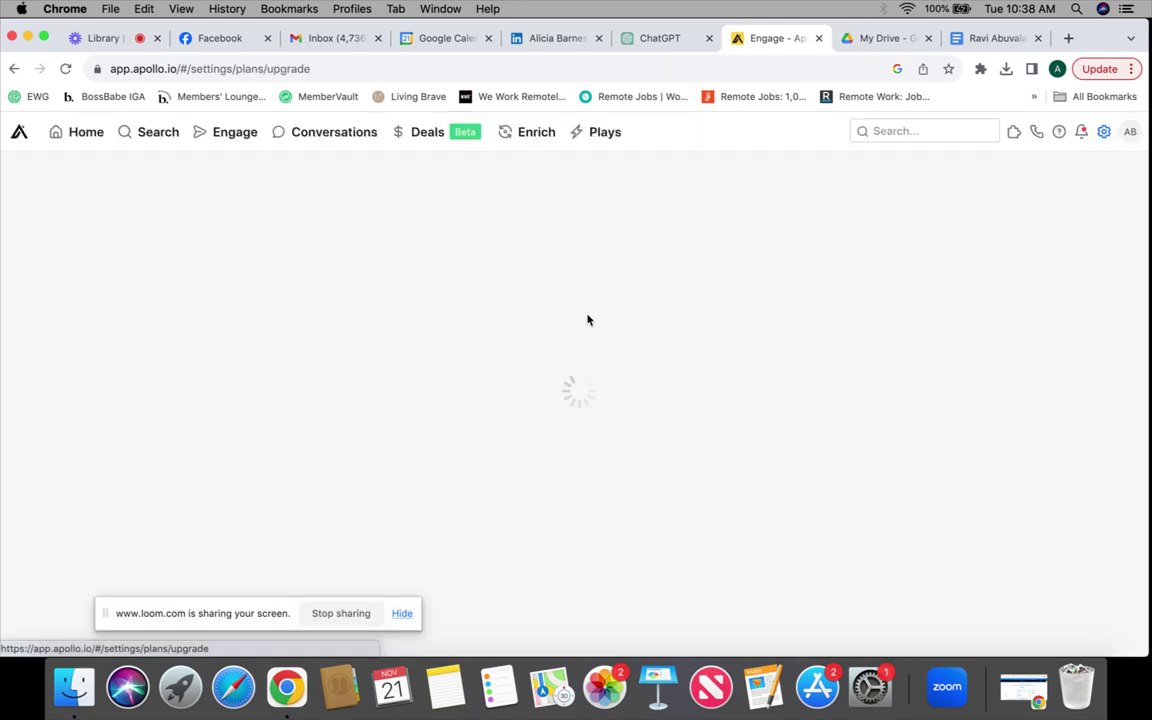
scroll(588, 320, down, 5)
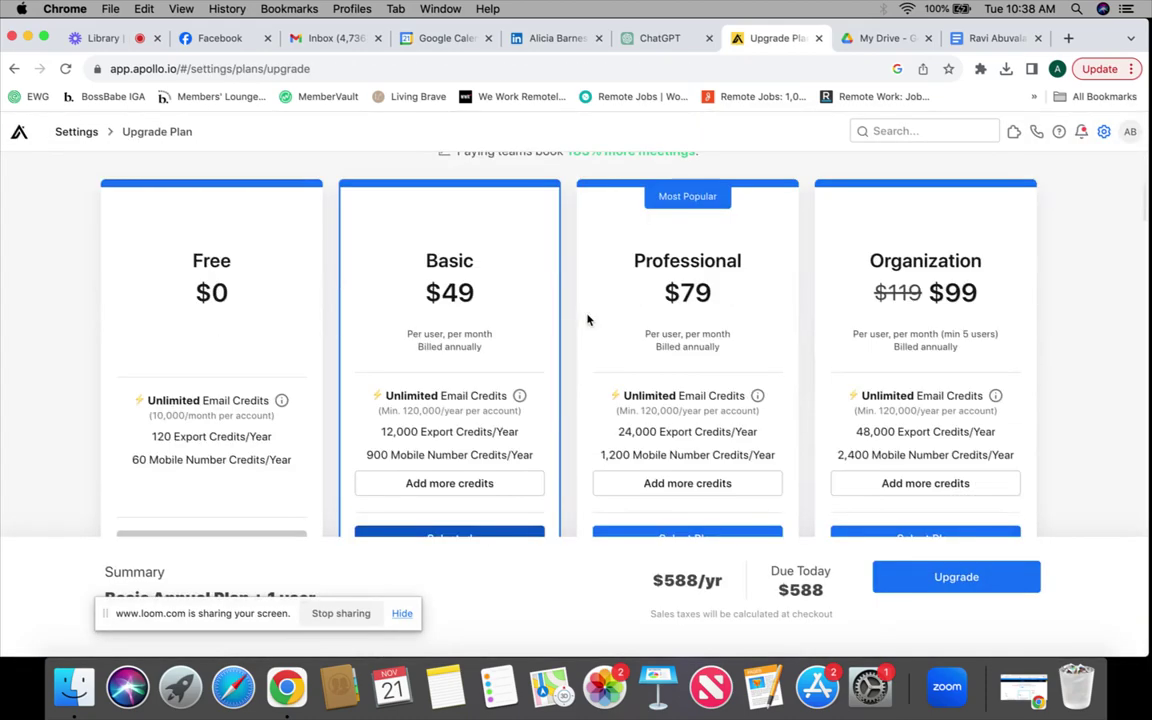
scroll(588, 320, down, 4)
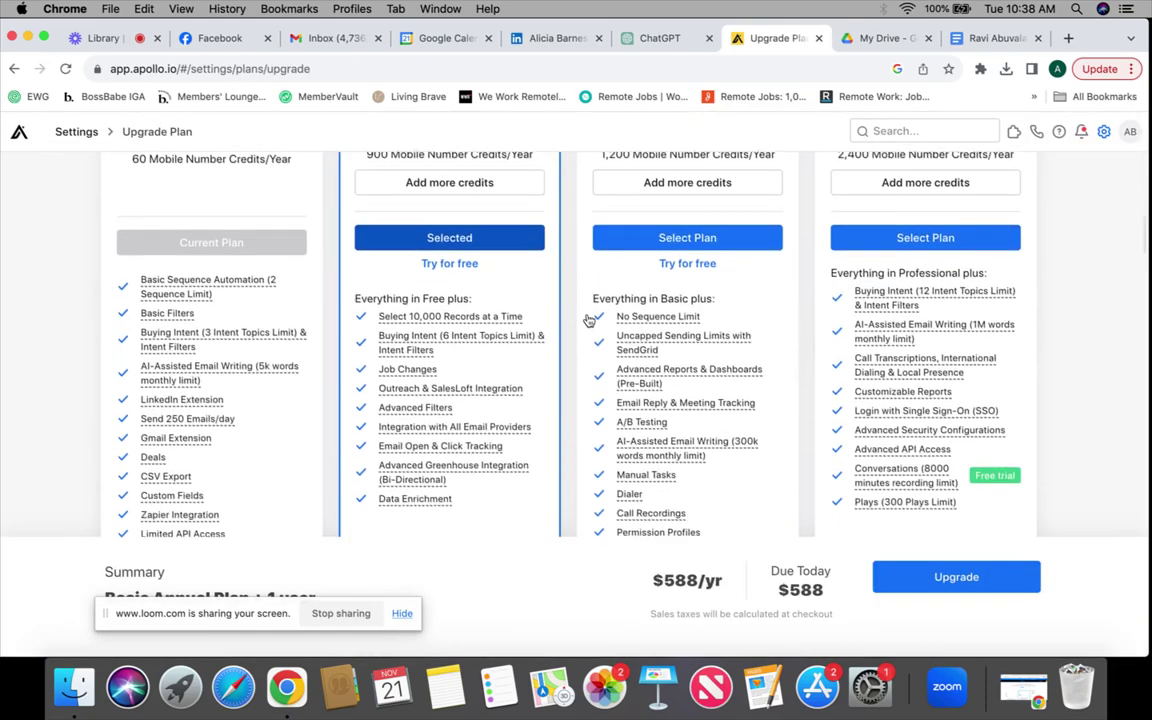
scroll(588, 320, down, 2)
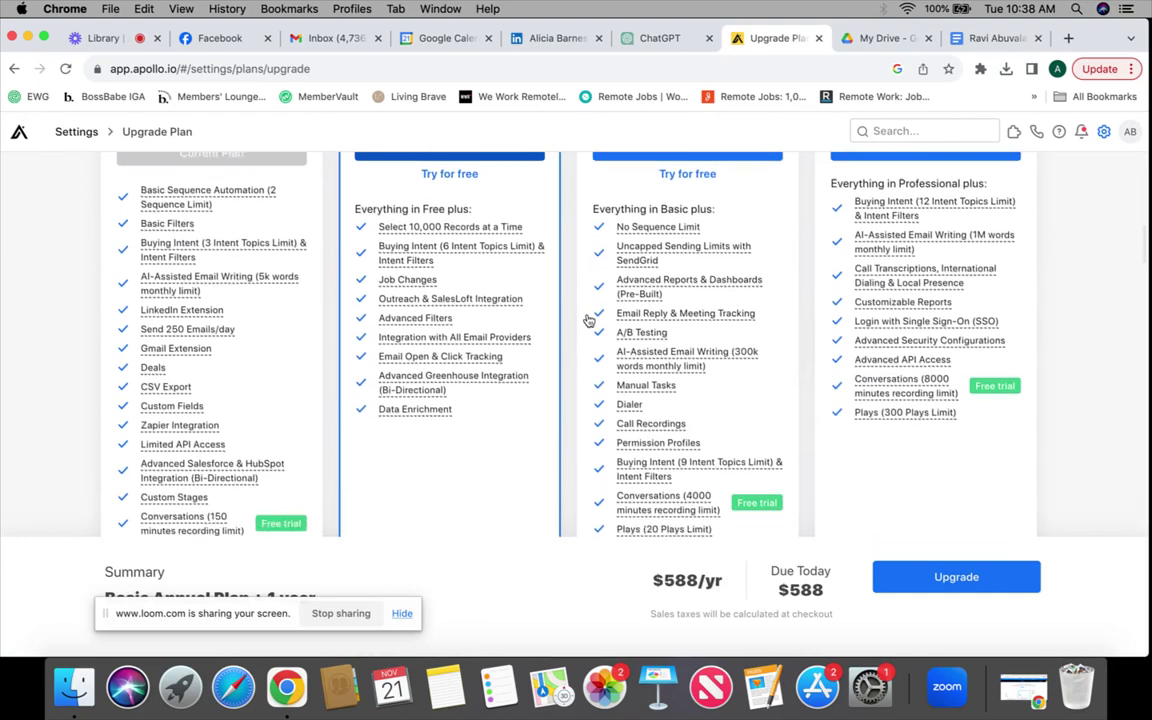
scroll(588, 320, down, 10)
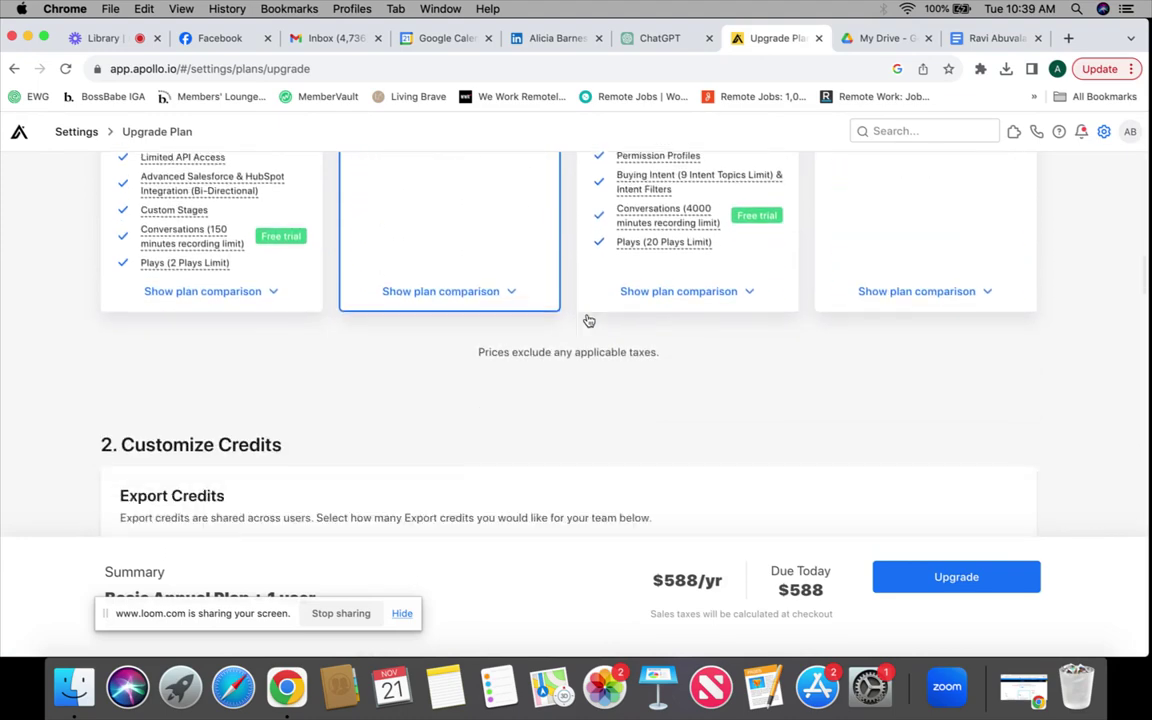
scroll(588, 320, down, 6)
scroll(588, 320, up, 20)
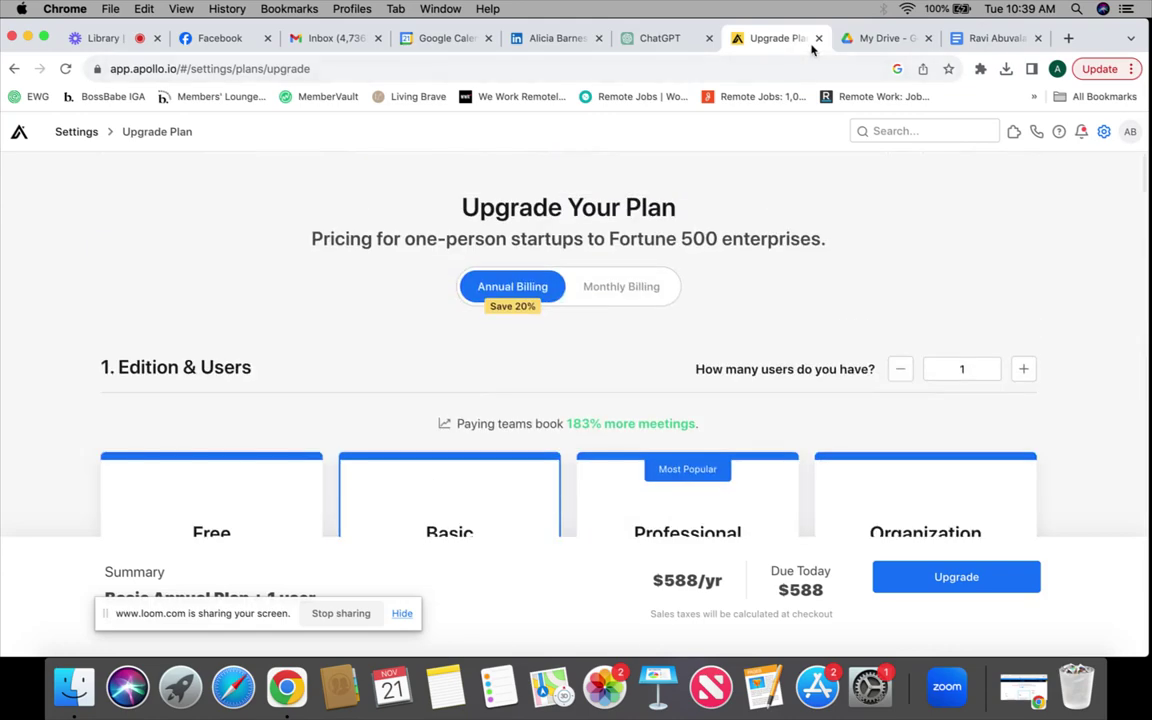
click(16, 68)
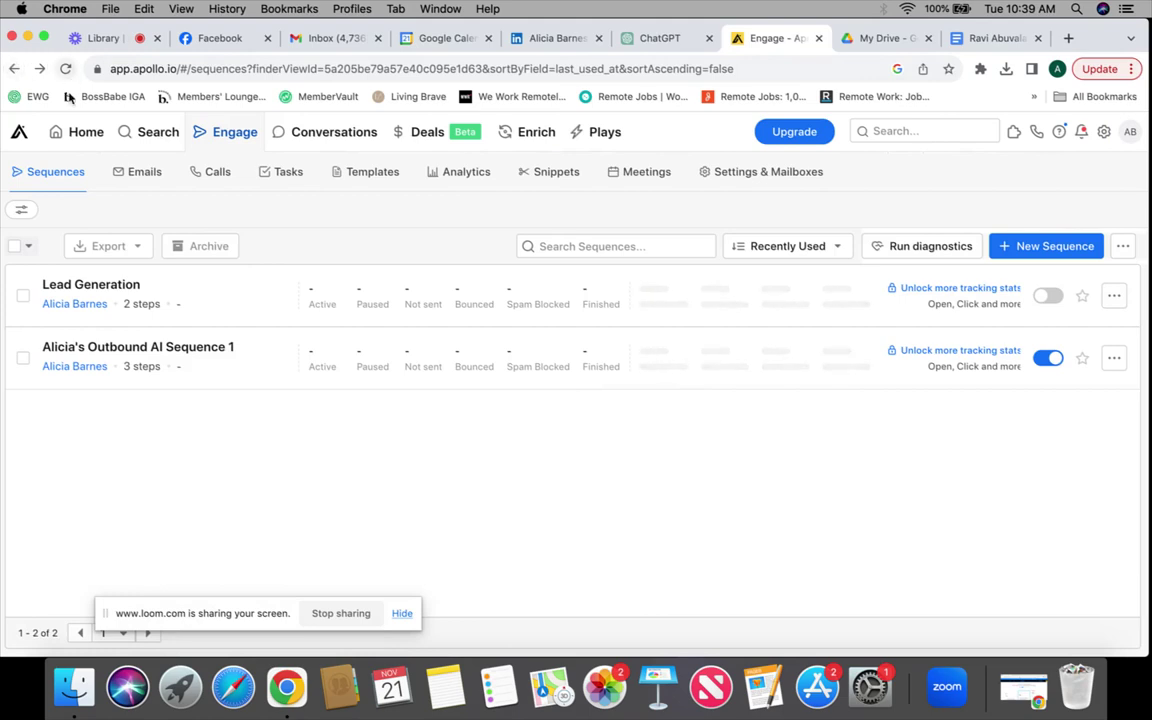
Open the people search and start creating a new persona from the Persona filter.
click(84, 134)
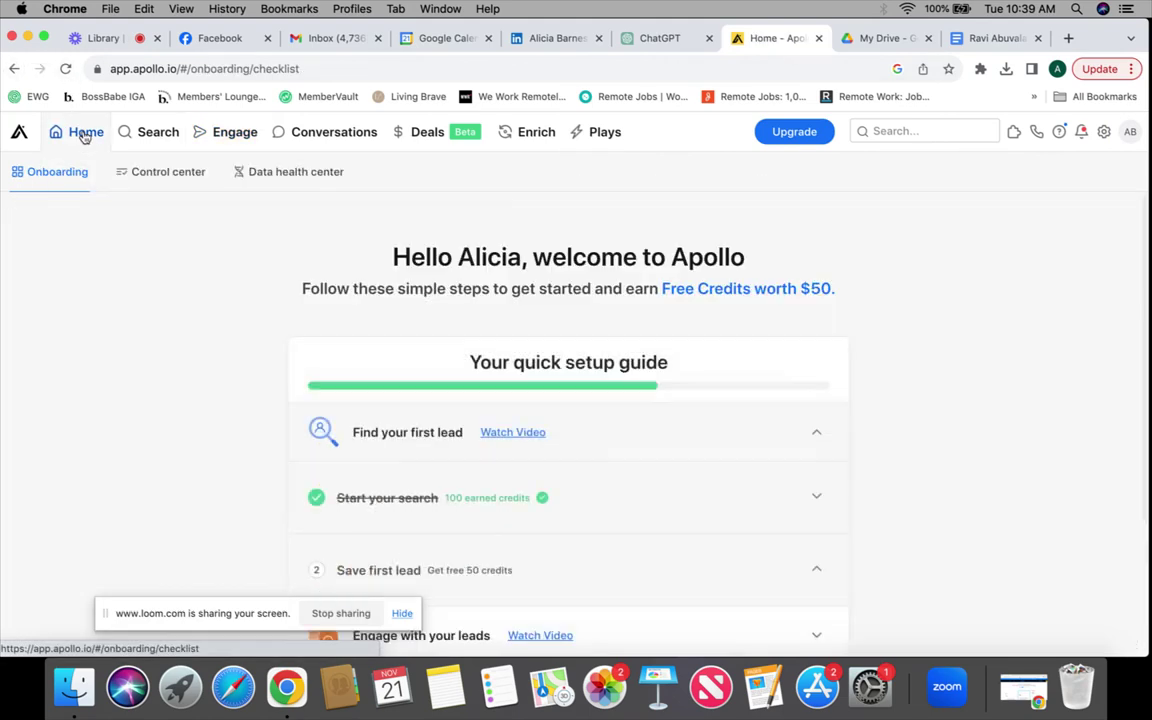
mouse_move(219, 142)
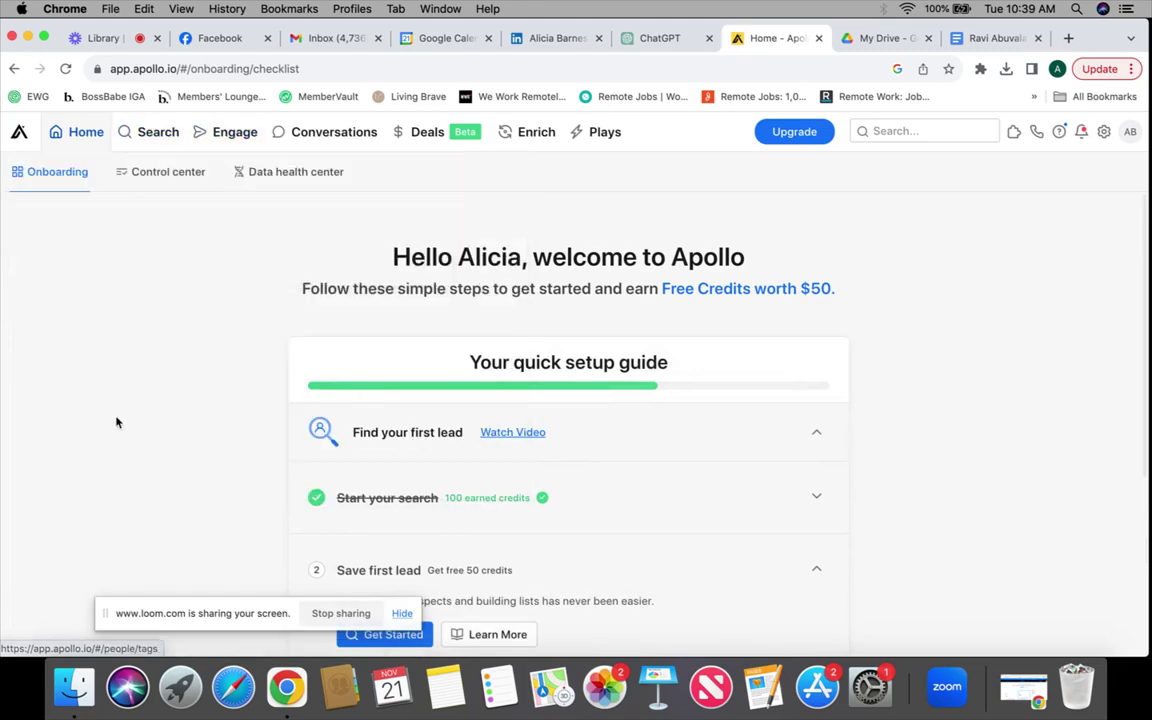
mouse_move(154, 131)
click(114, 202)
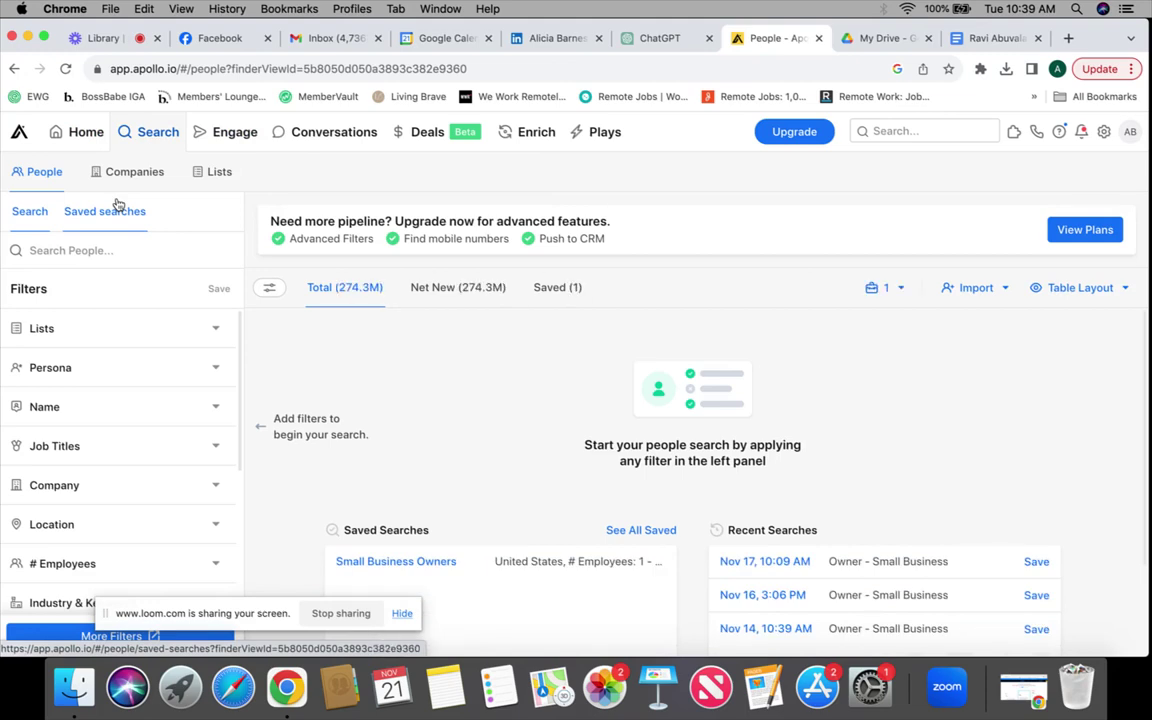
click(215, 370)
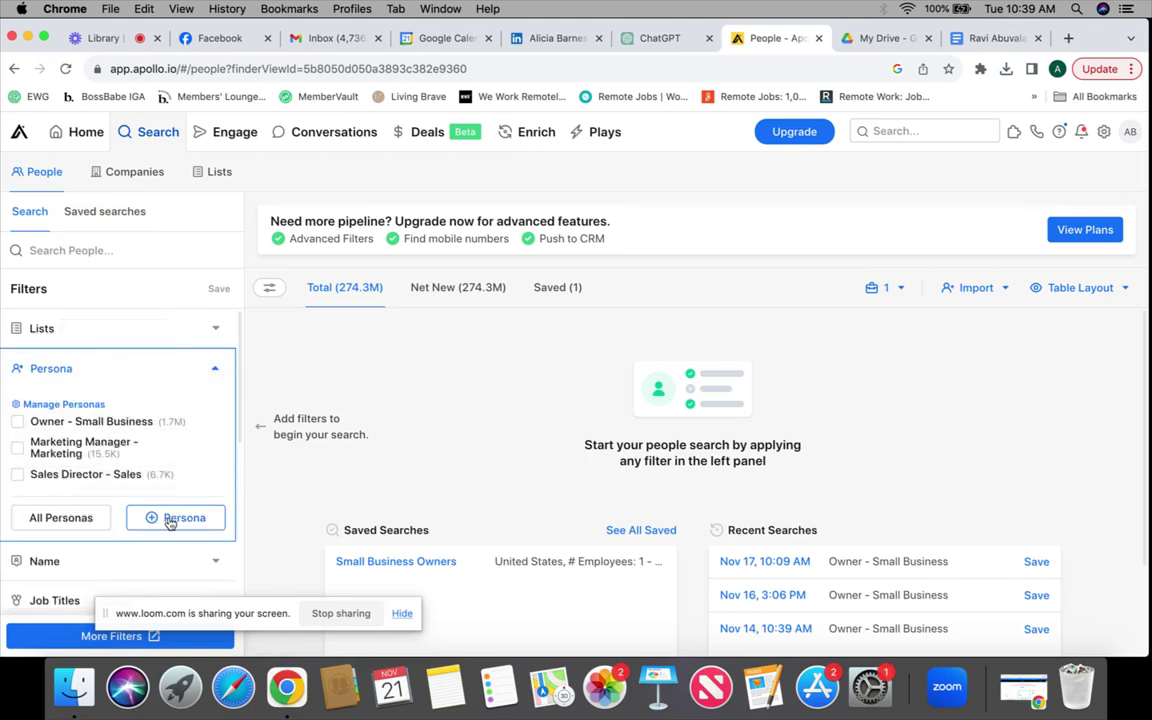
click(170, 520)
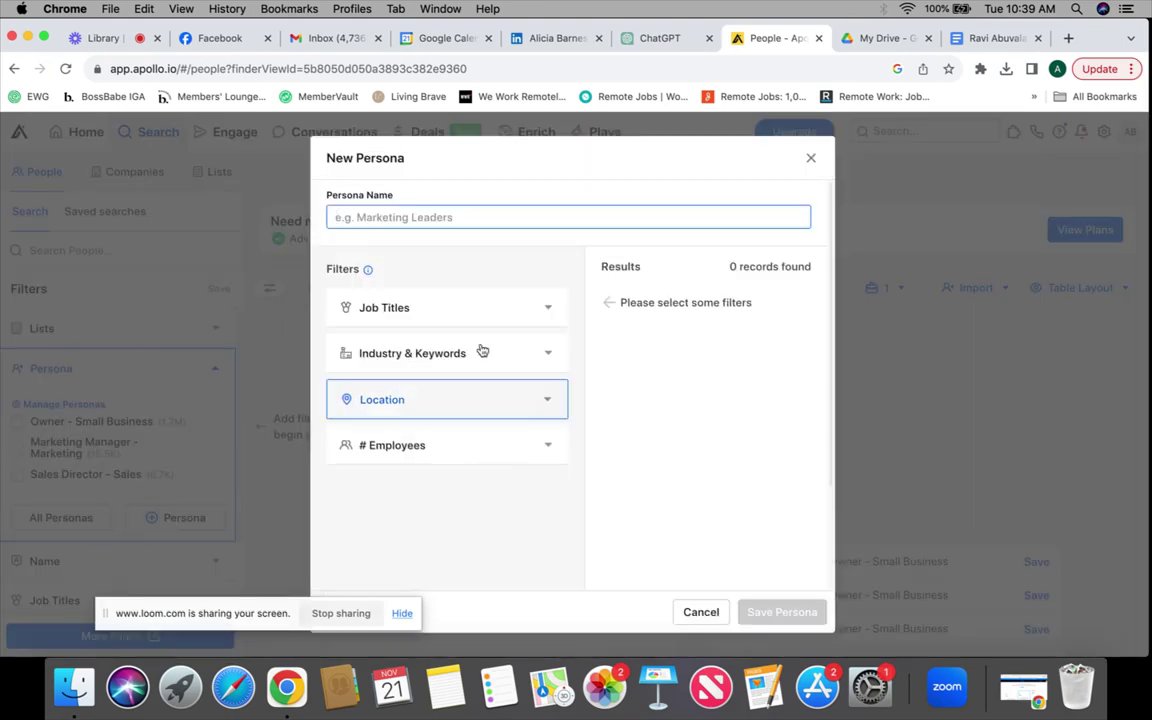
Add the job titles coach, business coach, health coach and life coach to the new persona's filters.
click(540, 307)
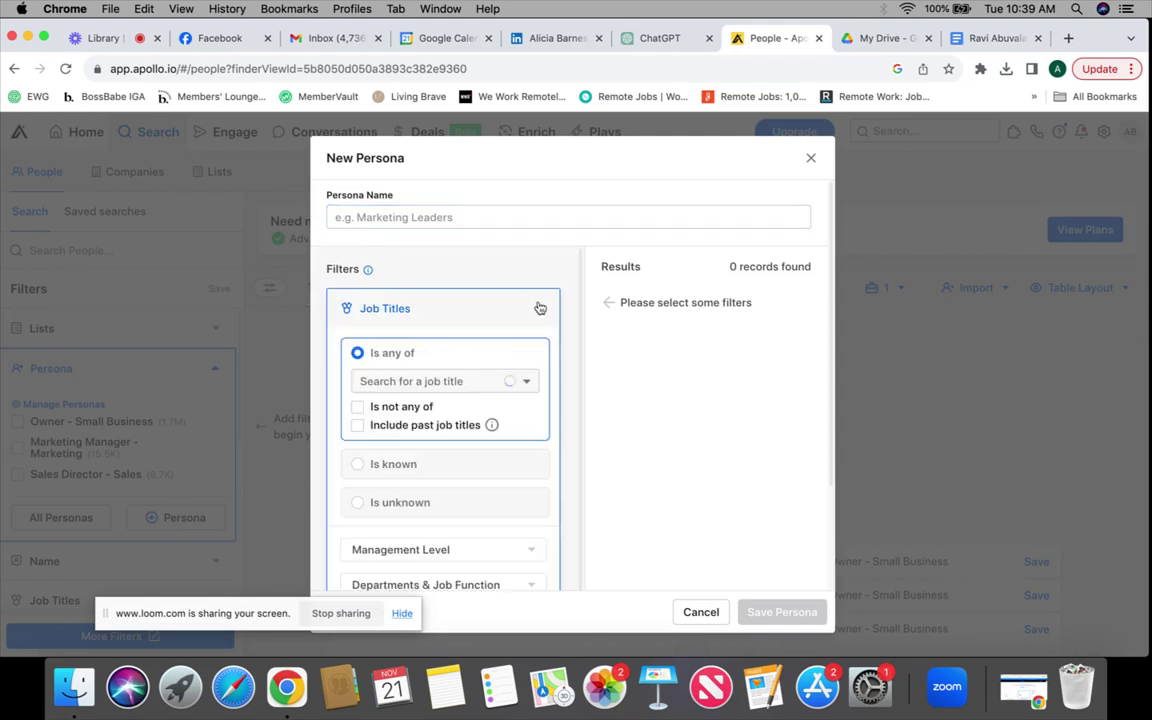
click(411, 381)
text(coach)
key(Return)
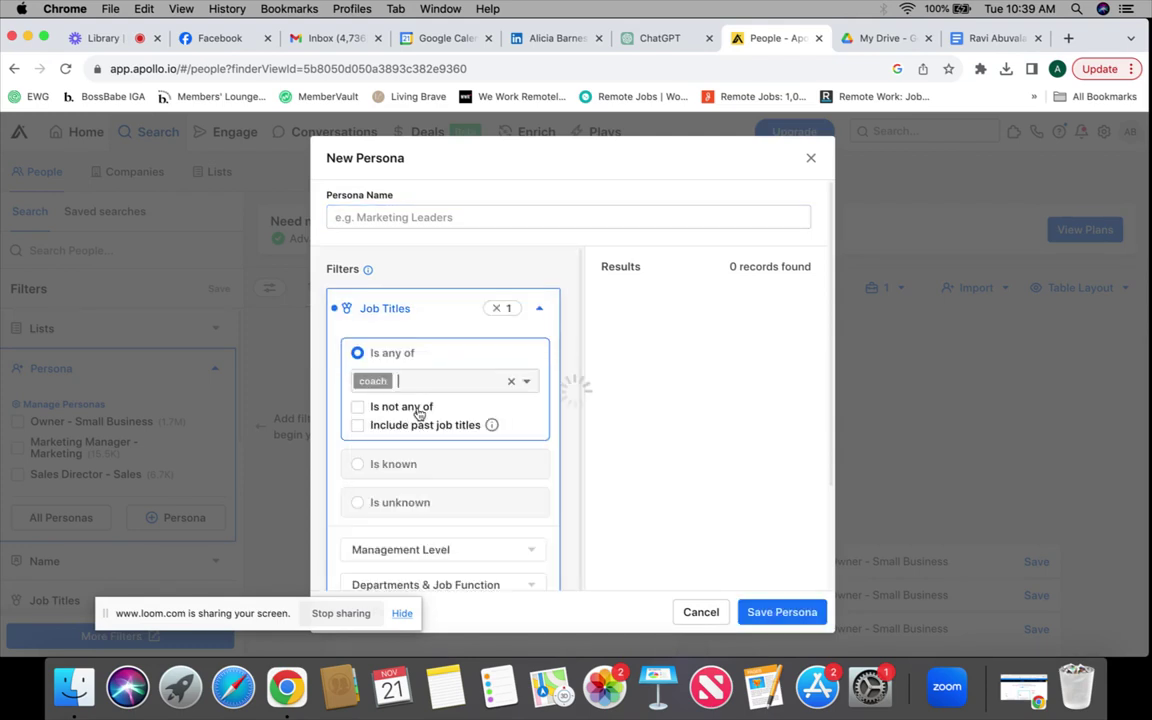
text(businee)
key(Return)
text(hea)
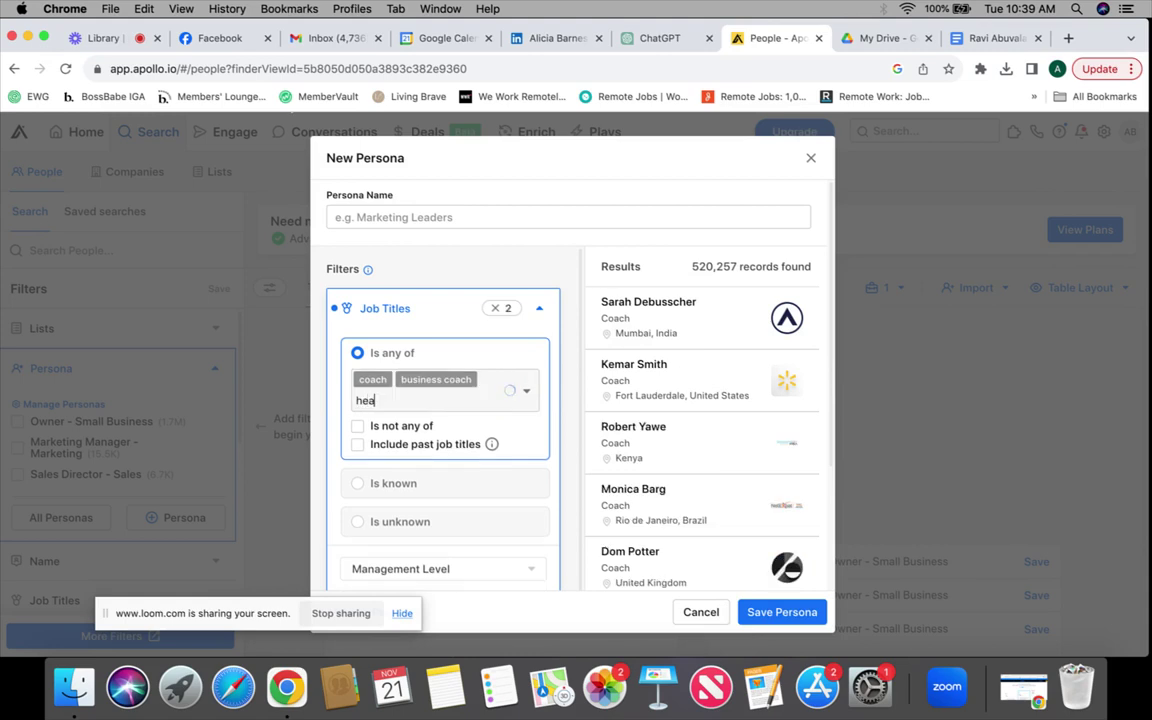
text(lth coach)
key(Return)
text(life coach)
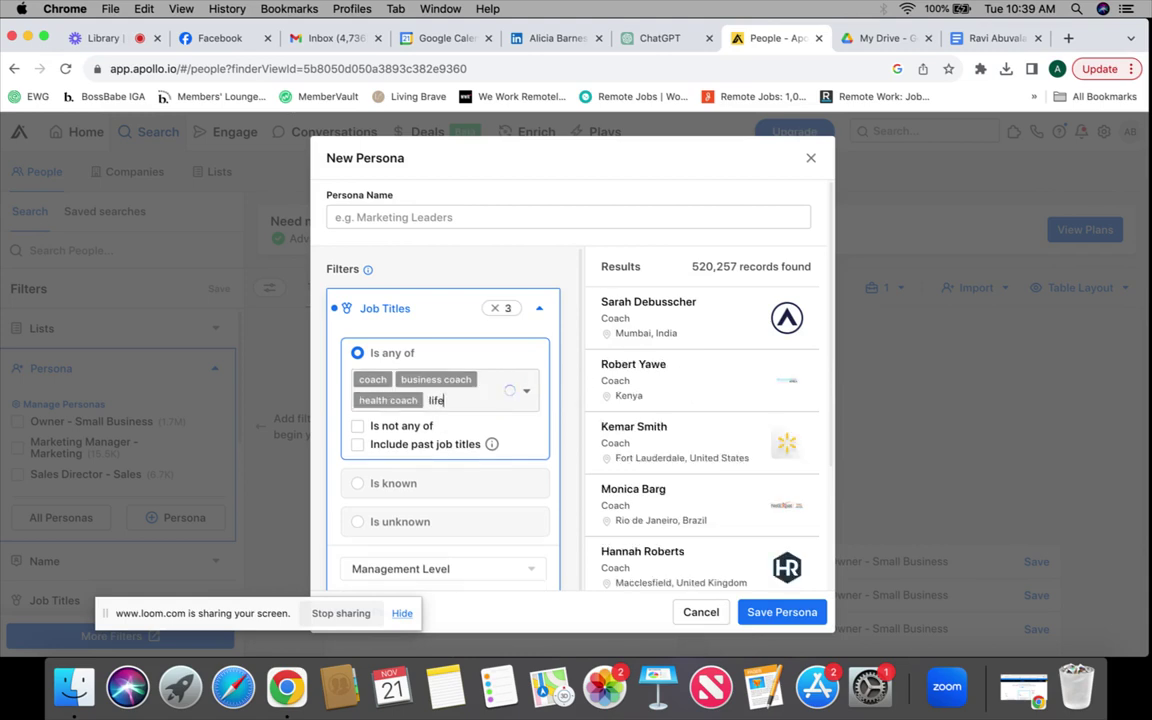
key(Return)
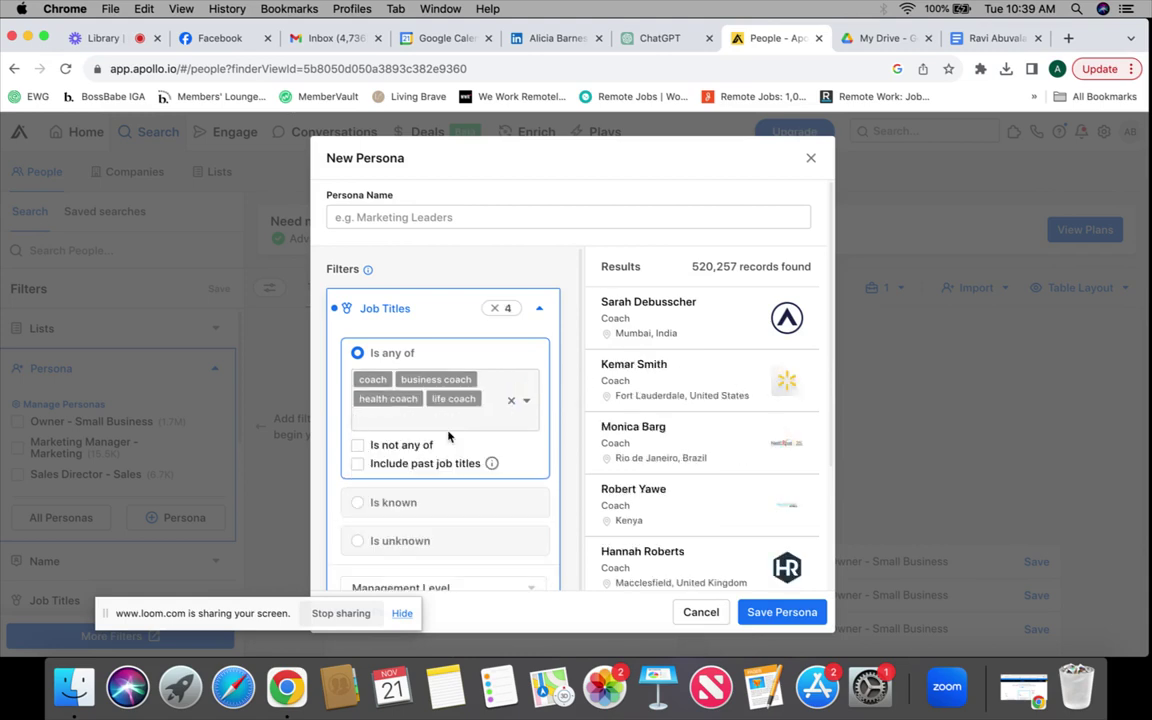
Add fitness coach, career coach and spiritual life coach to the persona's job titles.
text(fitness coach)
key(Return)
text(career coach)
key(Return)
text(spir)
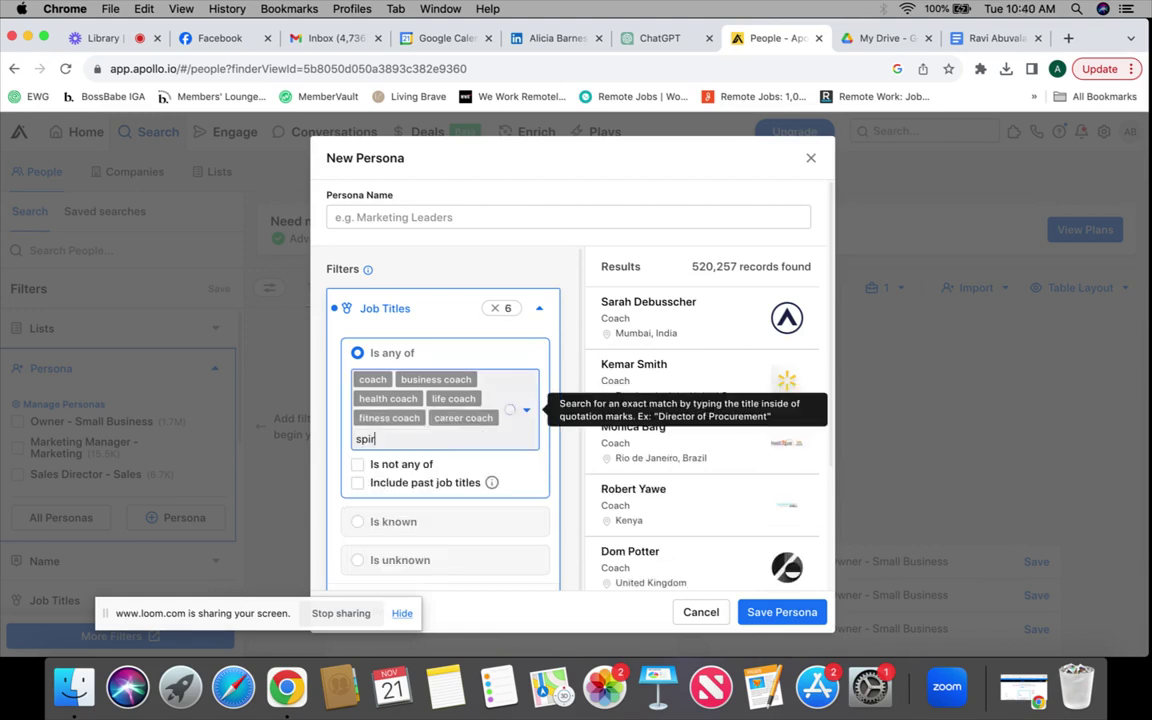
text(itual life coach)
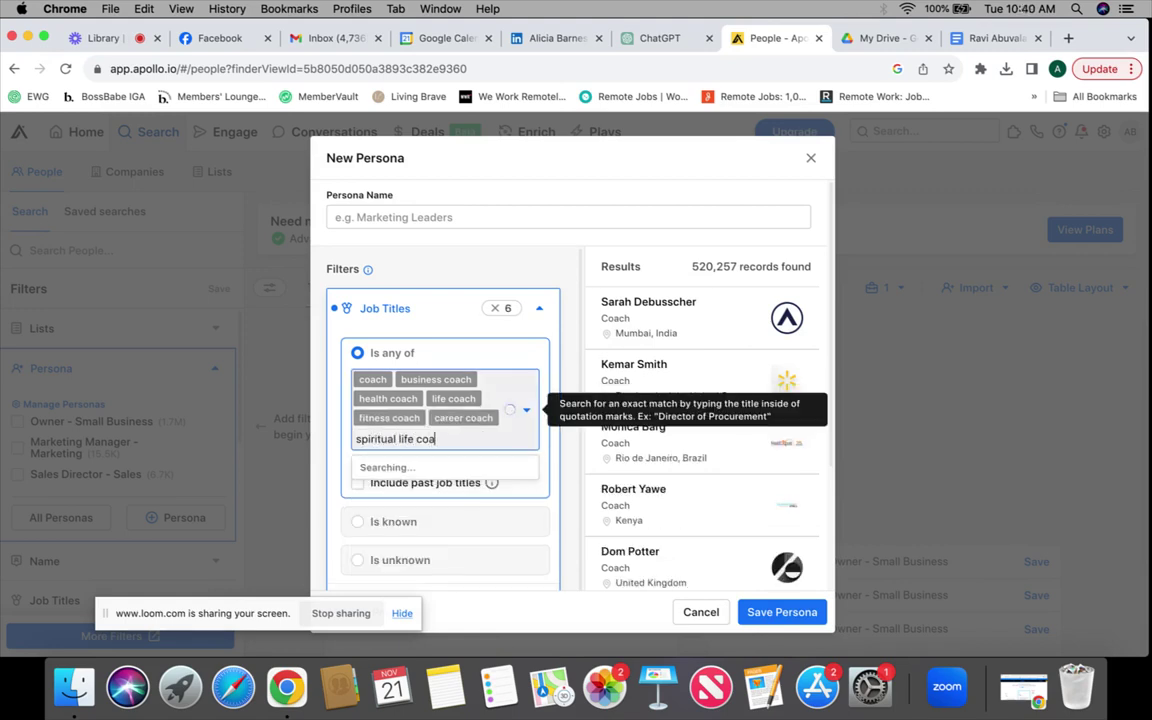
key(Return)
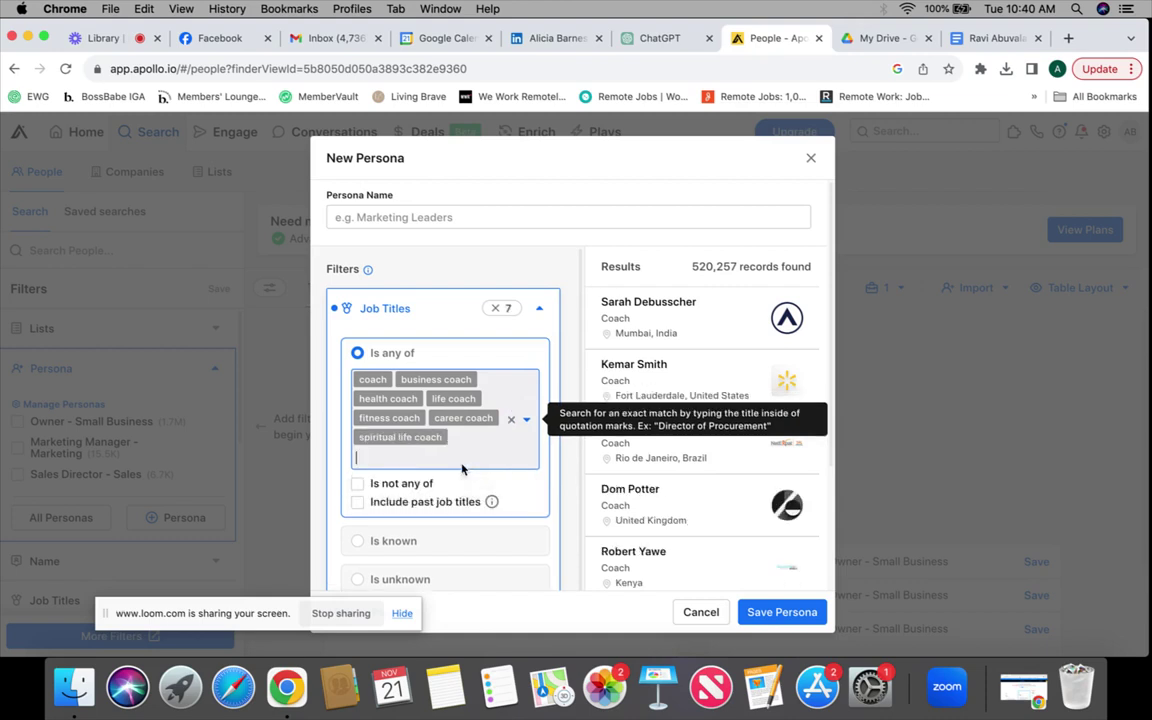
Limit the persona's management level to Owner and Founder.
scroll(463, 468, down, 3)
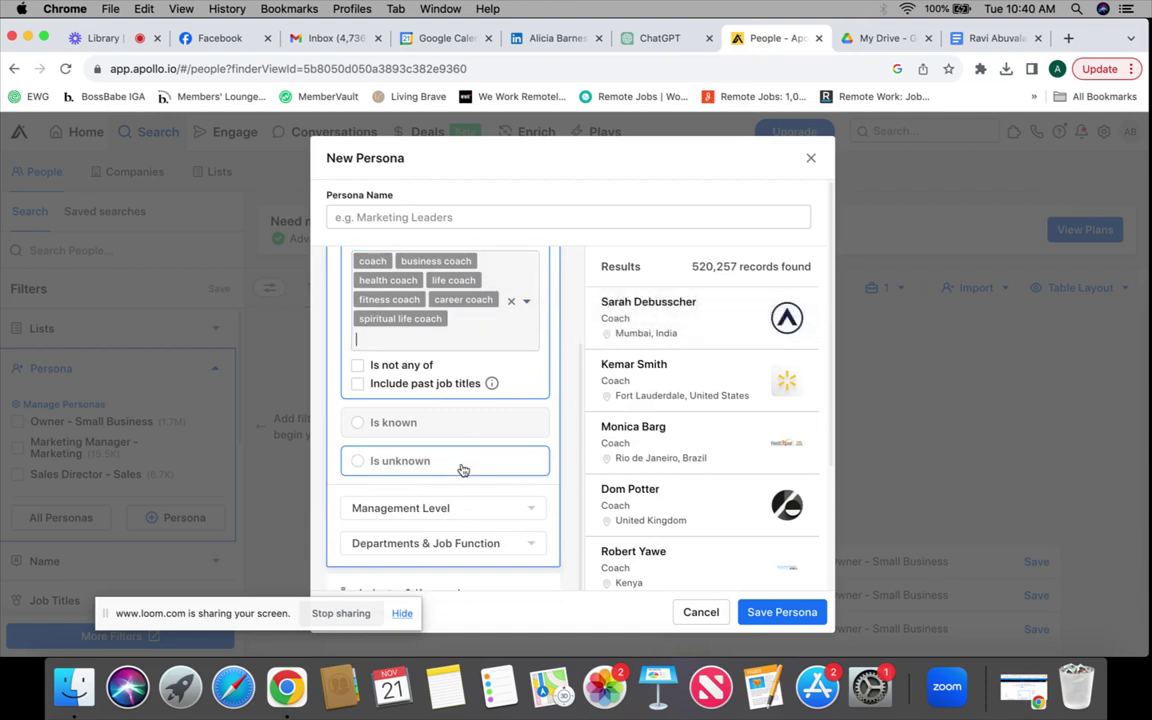
click(494, 509)
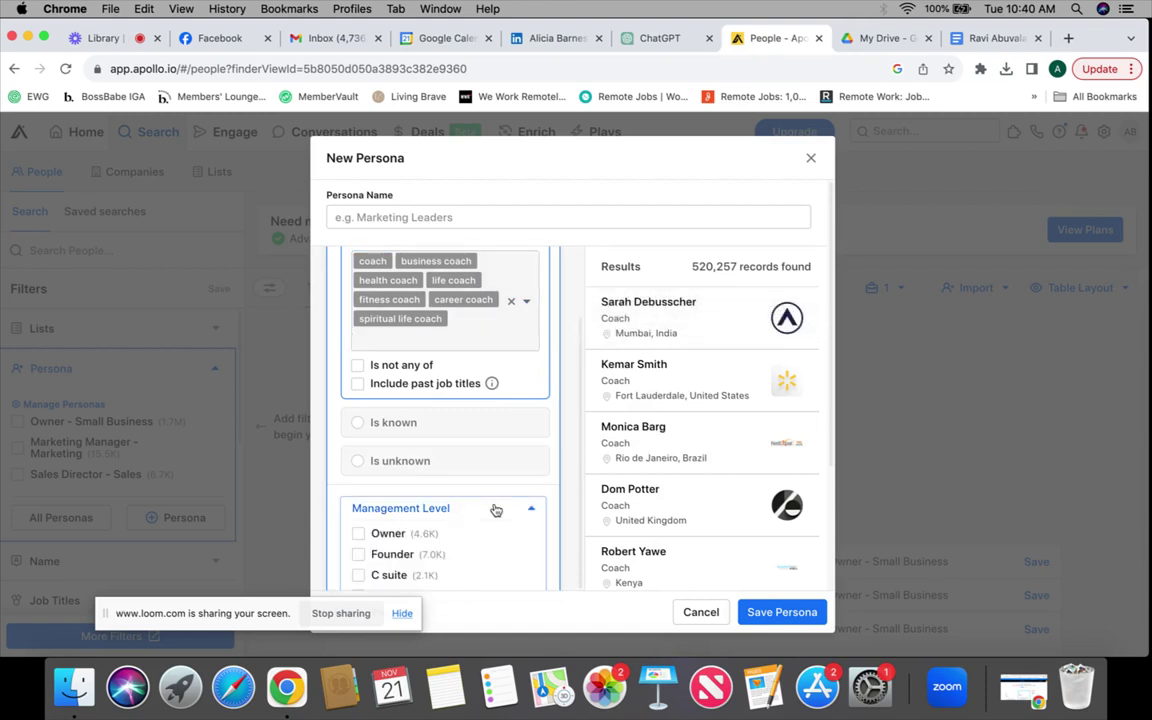
scroll(494, 508, down, 4)
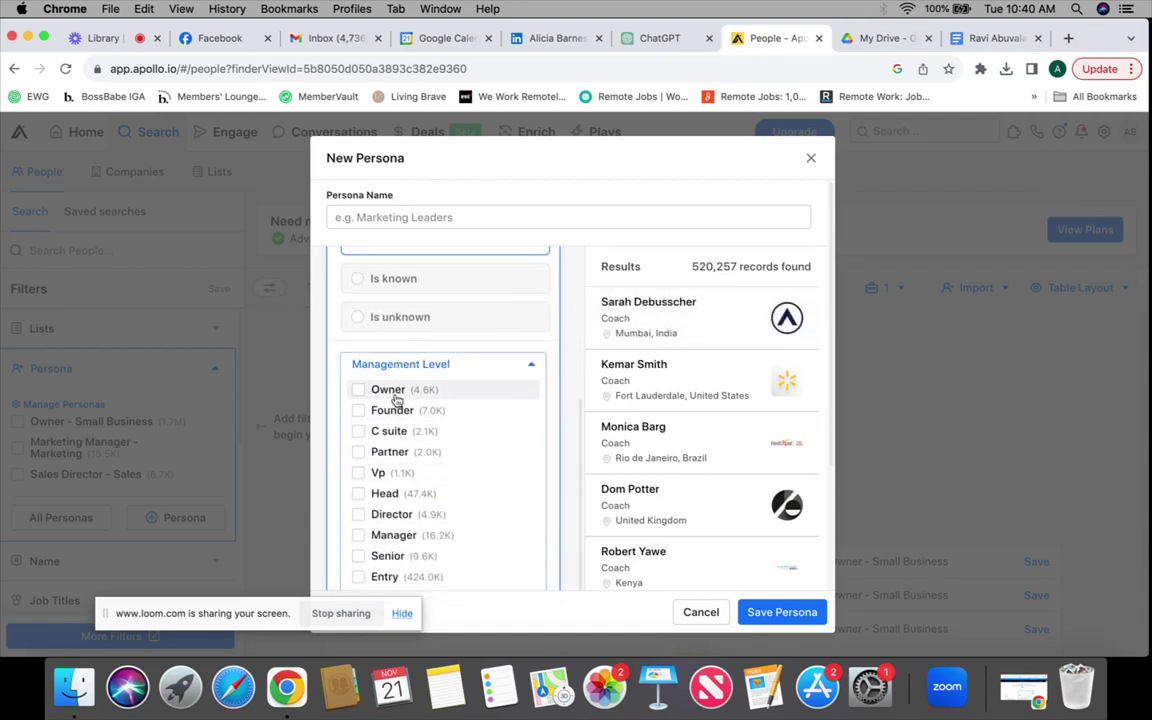
click(358, 389)
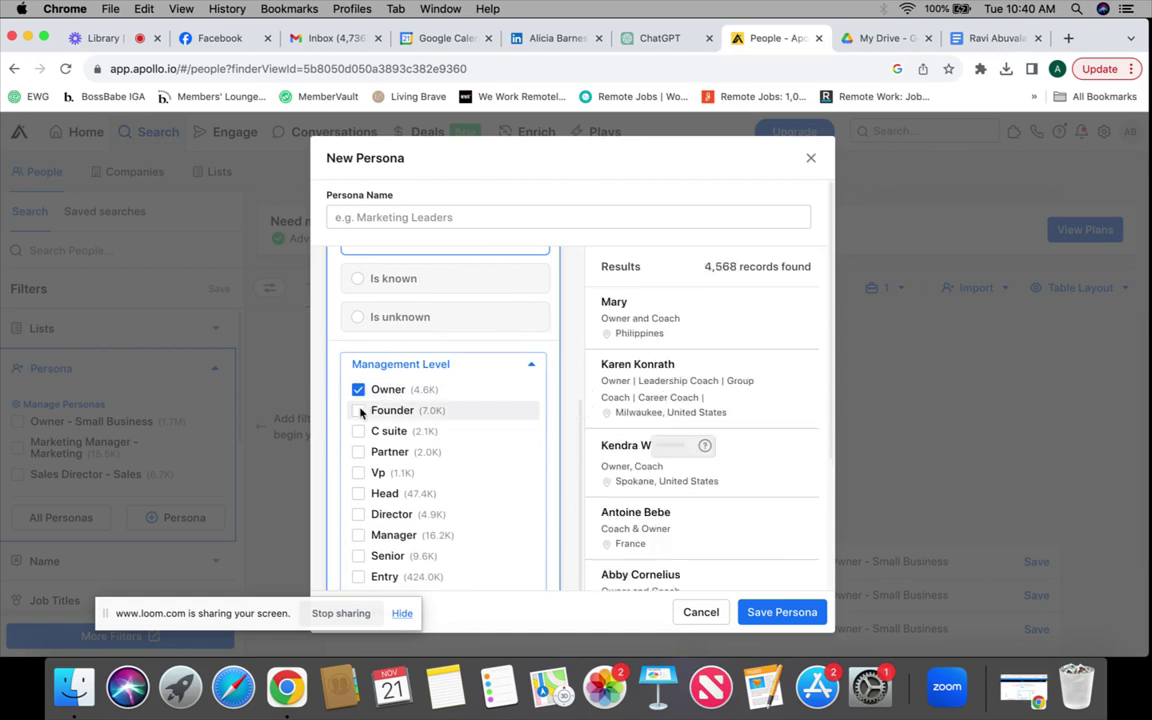
click(358, 411)
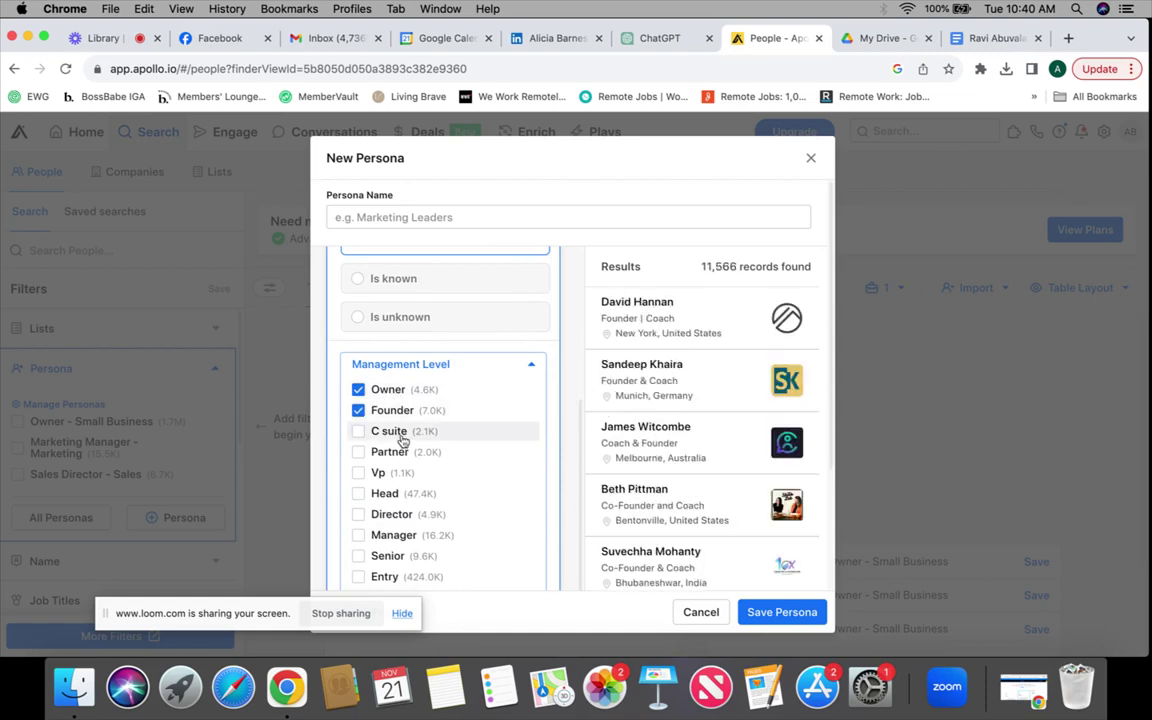
Examine the department, industry and company keyword options available for the persona without choosing any.
scroll(471, 545, down, 10)
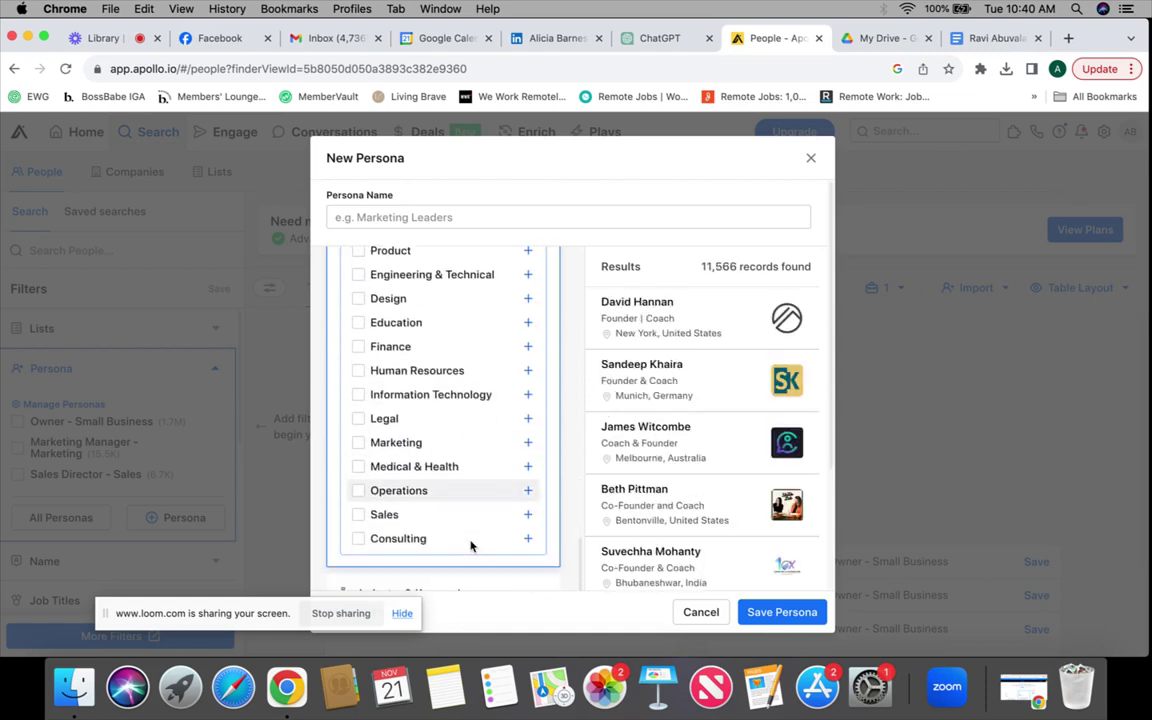
scroll(471, 545, down, 3)
click(470, 395)
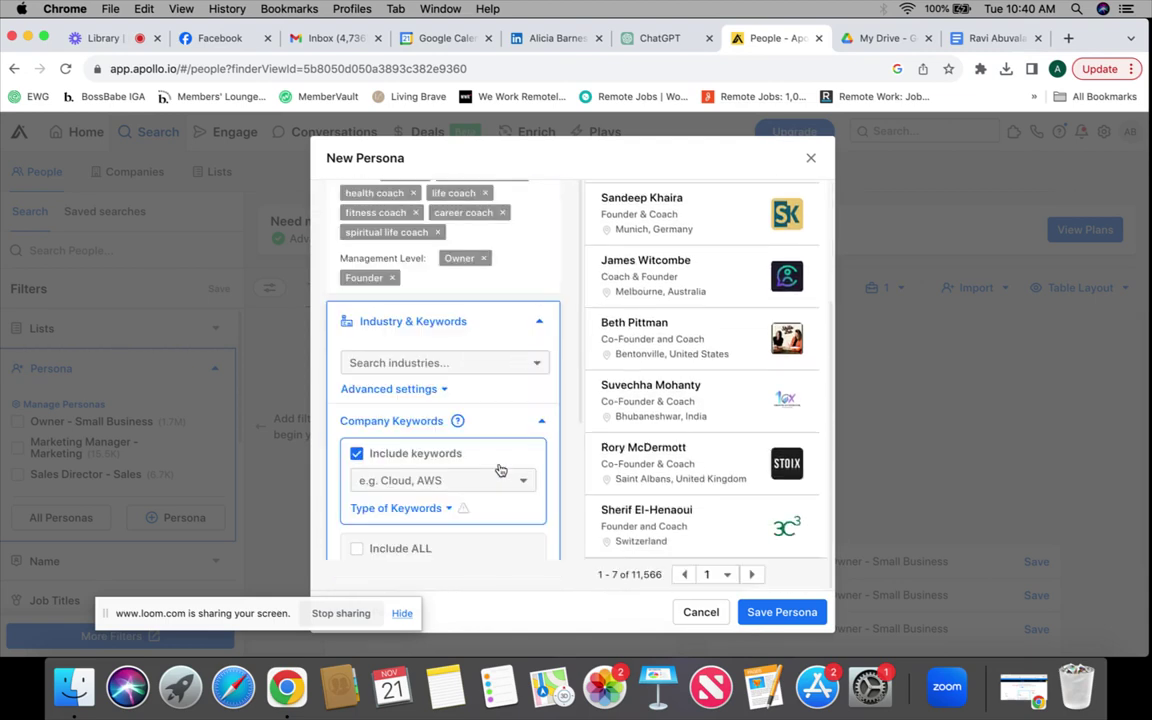
click(502, 363)
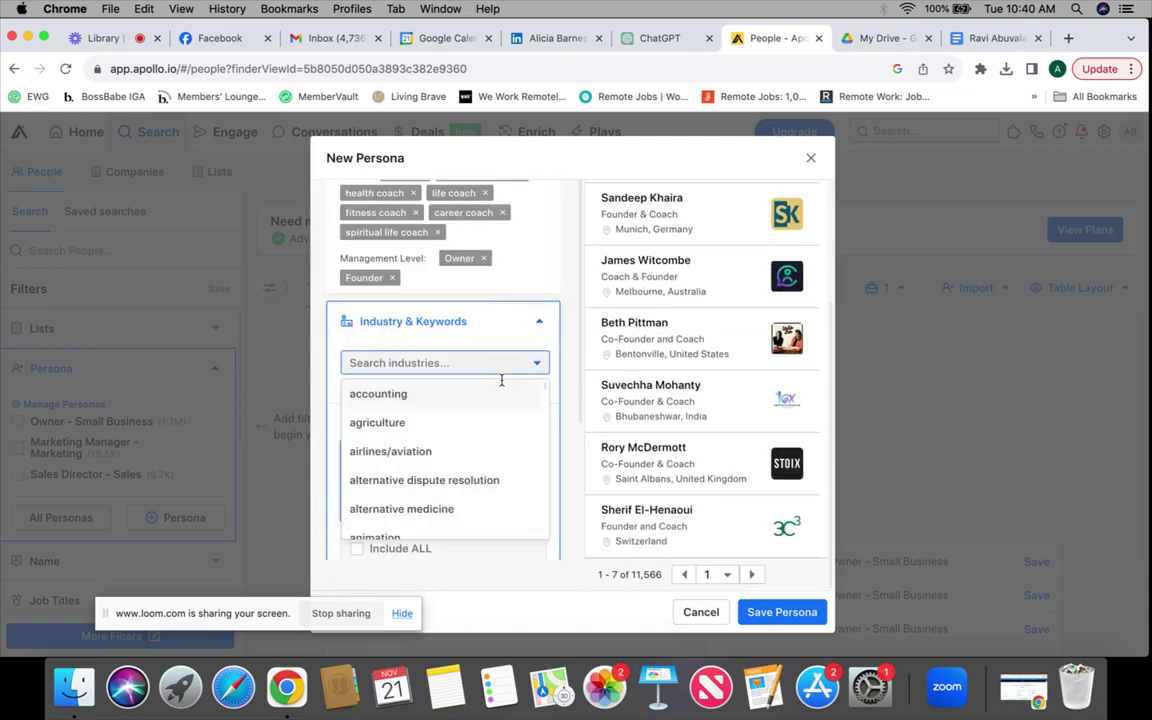
scroll(497, 455, down, 20)
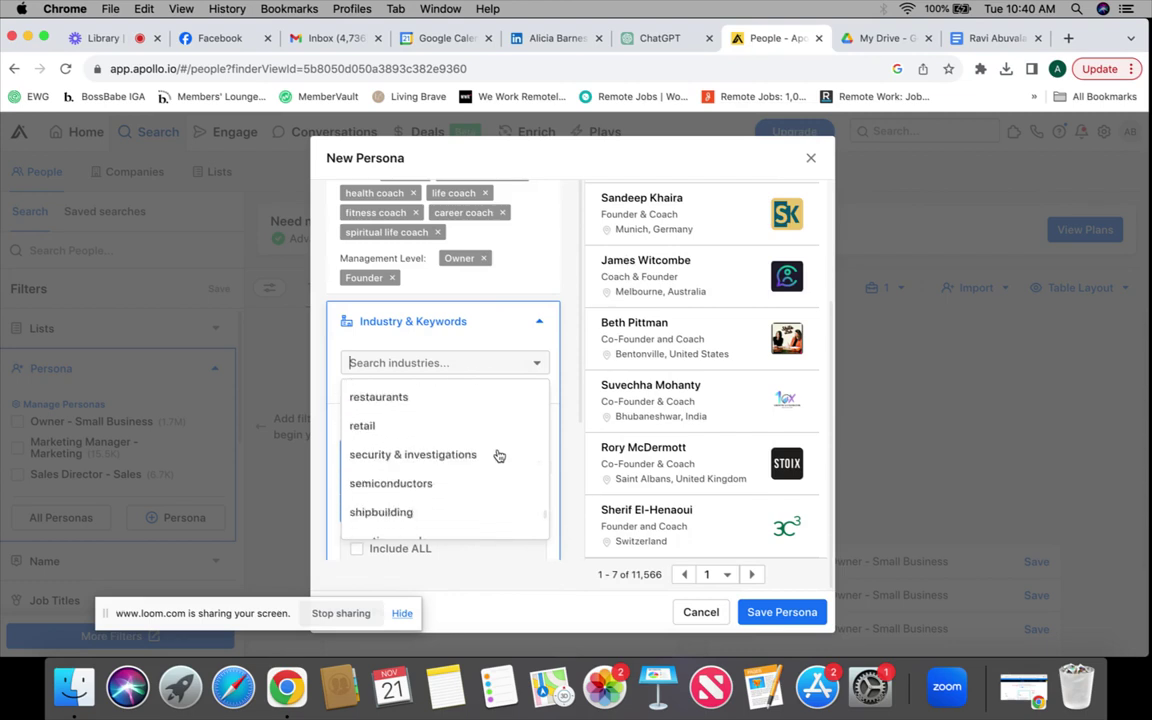
scroll(499, 455, down, 5)
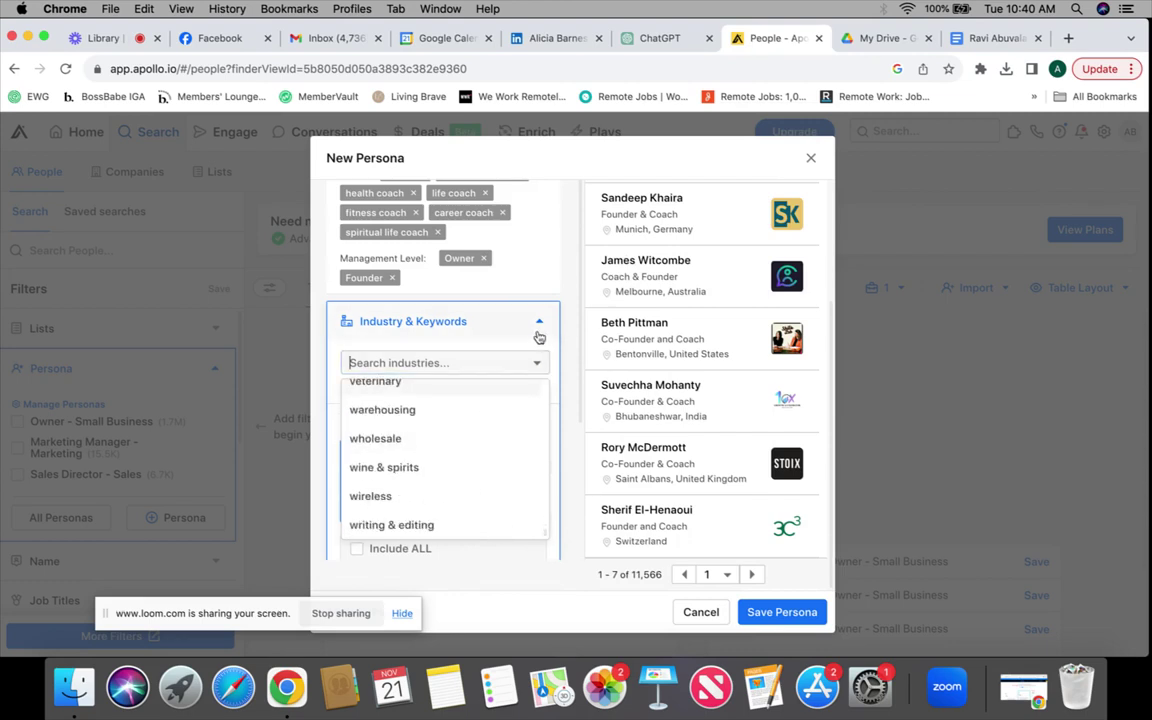
click(565, 352)
scroll(517, 399, down, 4)
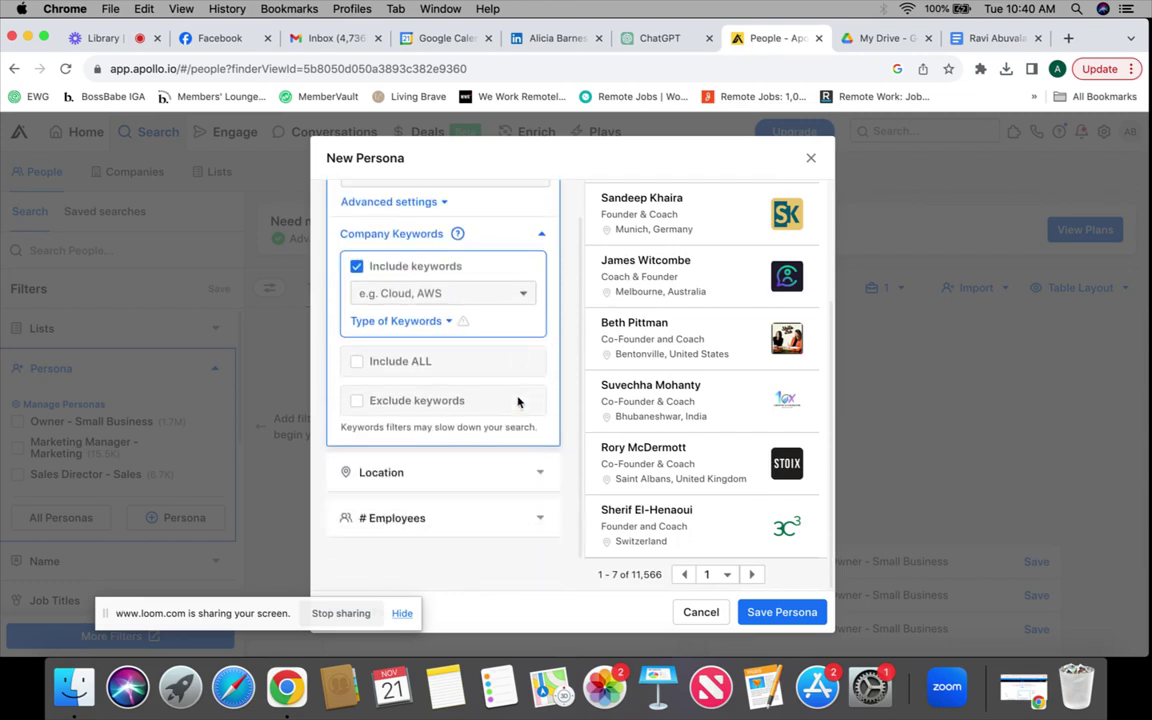
Set the persona's contact location to North America and check the matching people.
click(523, 488)
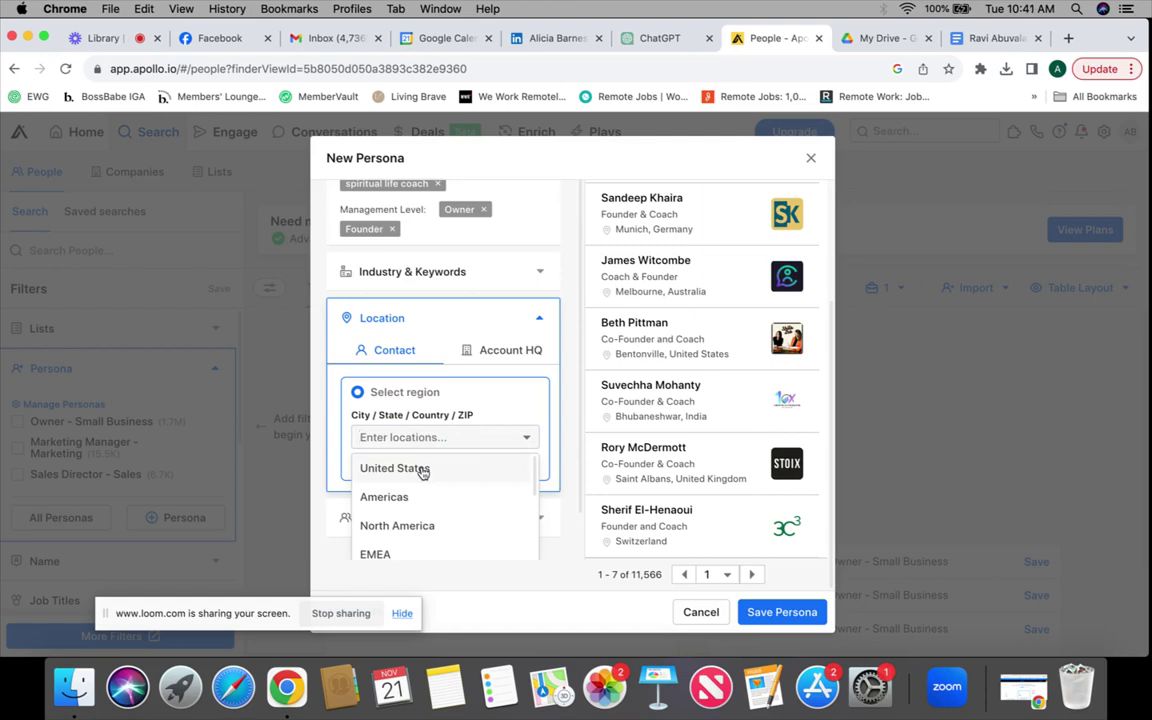
click(439, 527)
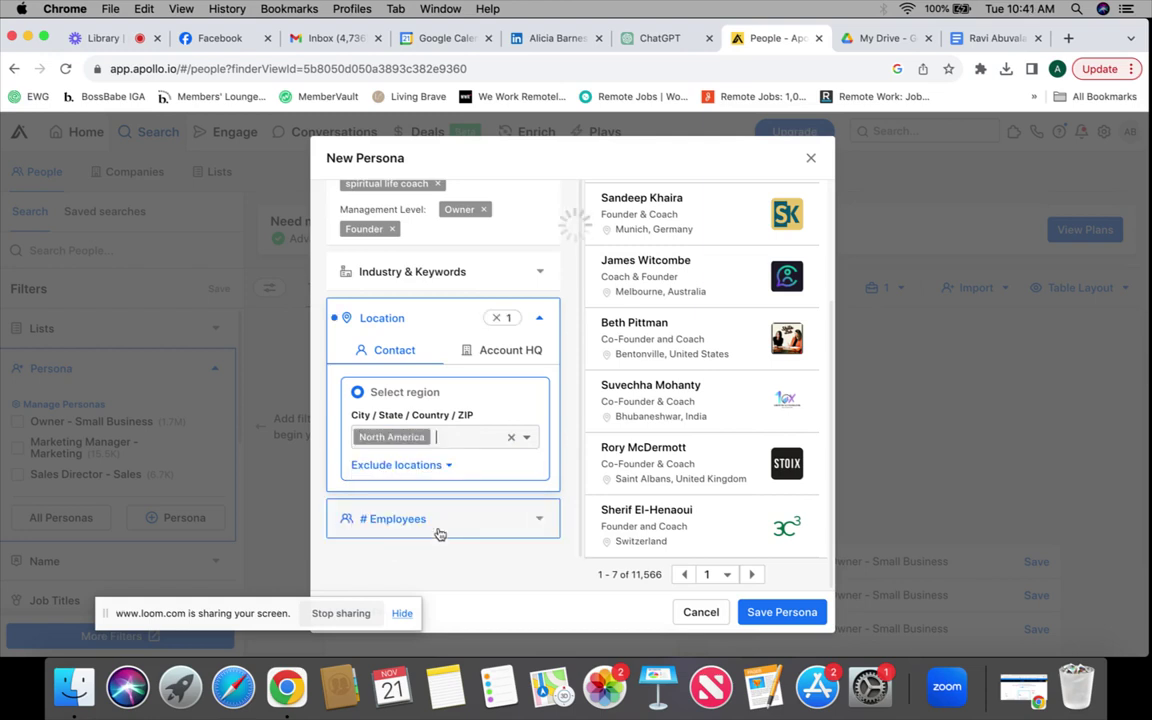
scroll(651, 341, up, 5)
scroll(652, 342, down, 2)
scroll(652, 341, down, 3)
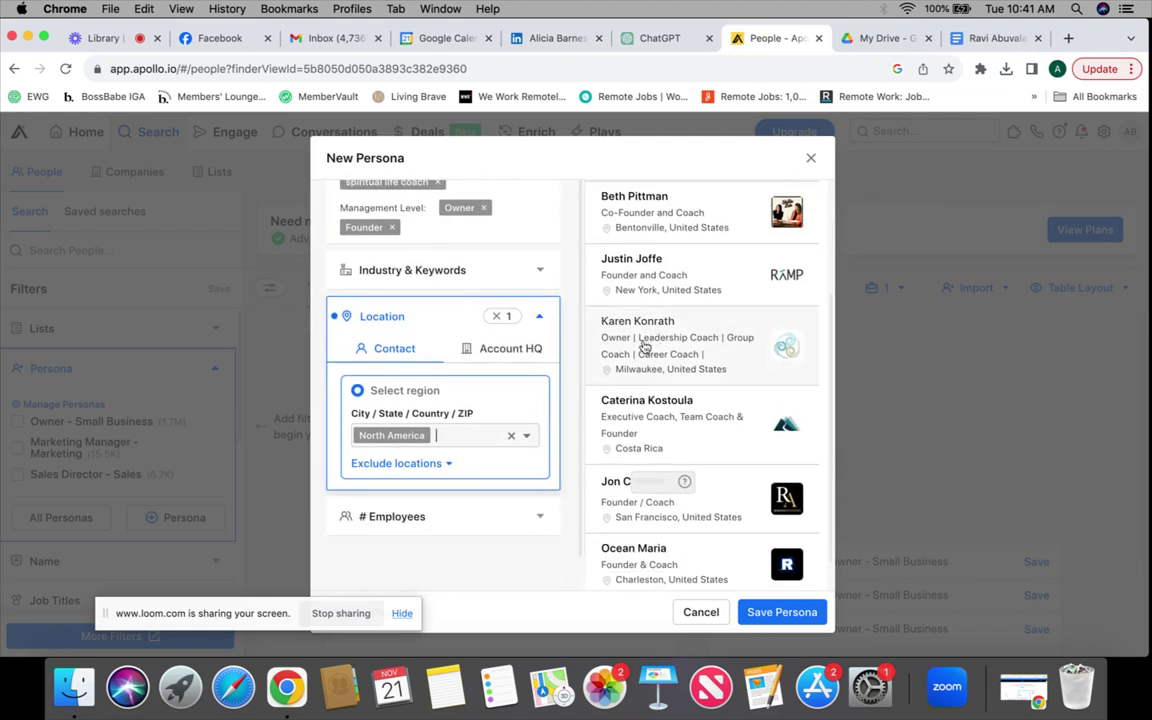
Limit the persona's number of employees to the predefined range 1-10.
scroll(514, 411, down, 2)
click(520, 474)
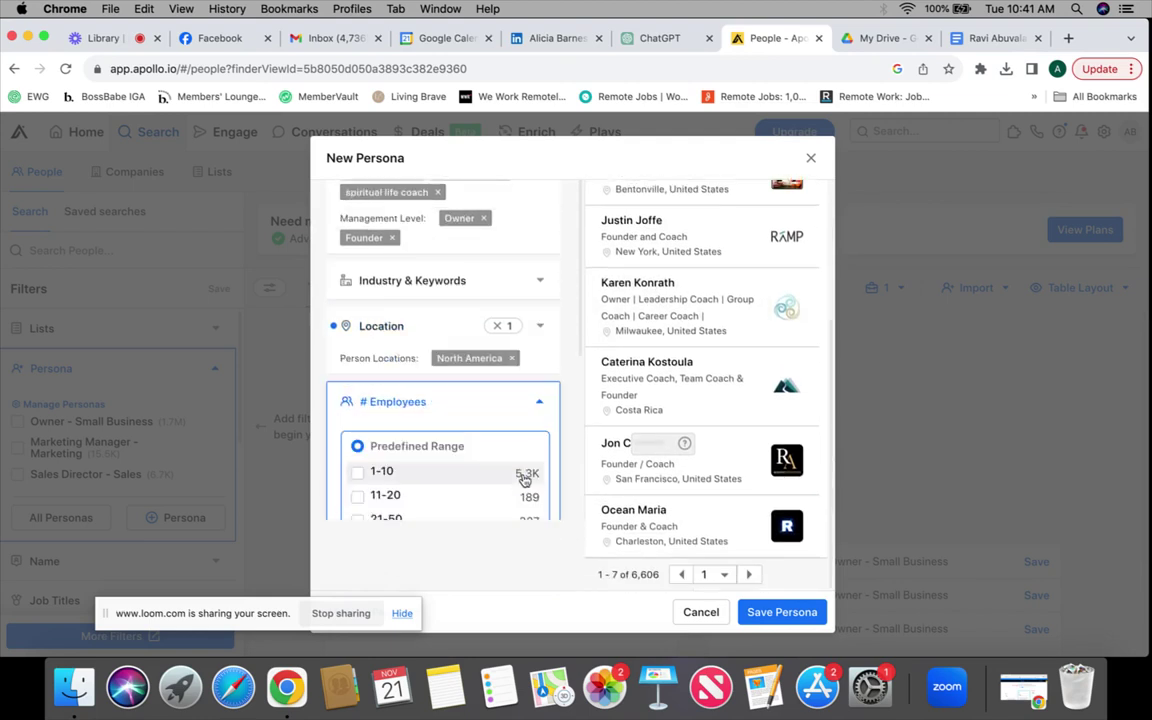
scroll(527, 478, down, 4)
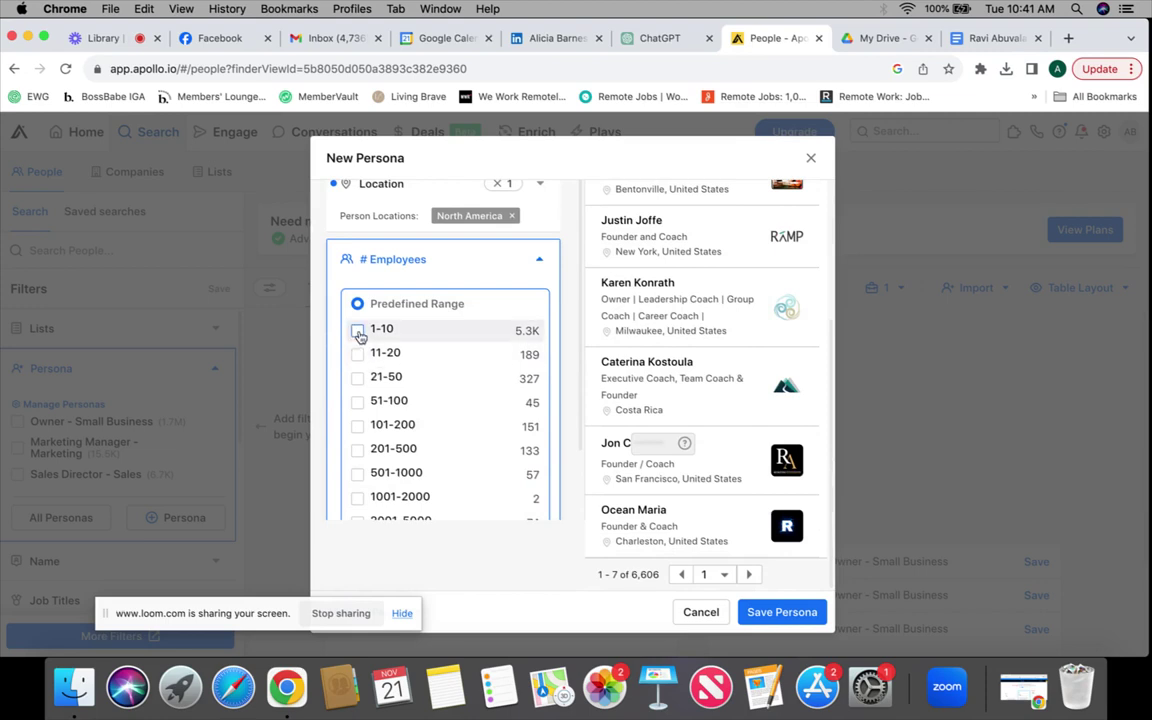
click(358, 332)
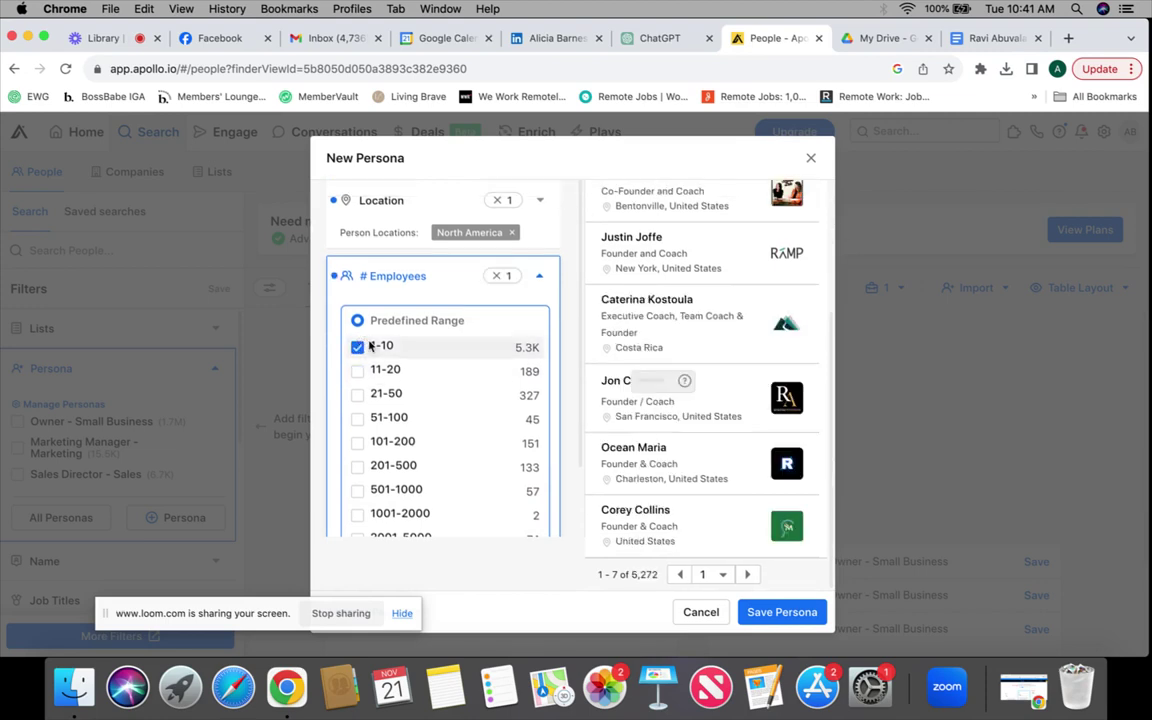
scroll(493, 442, down, 2)
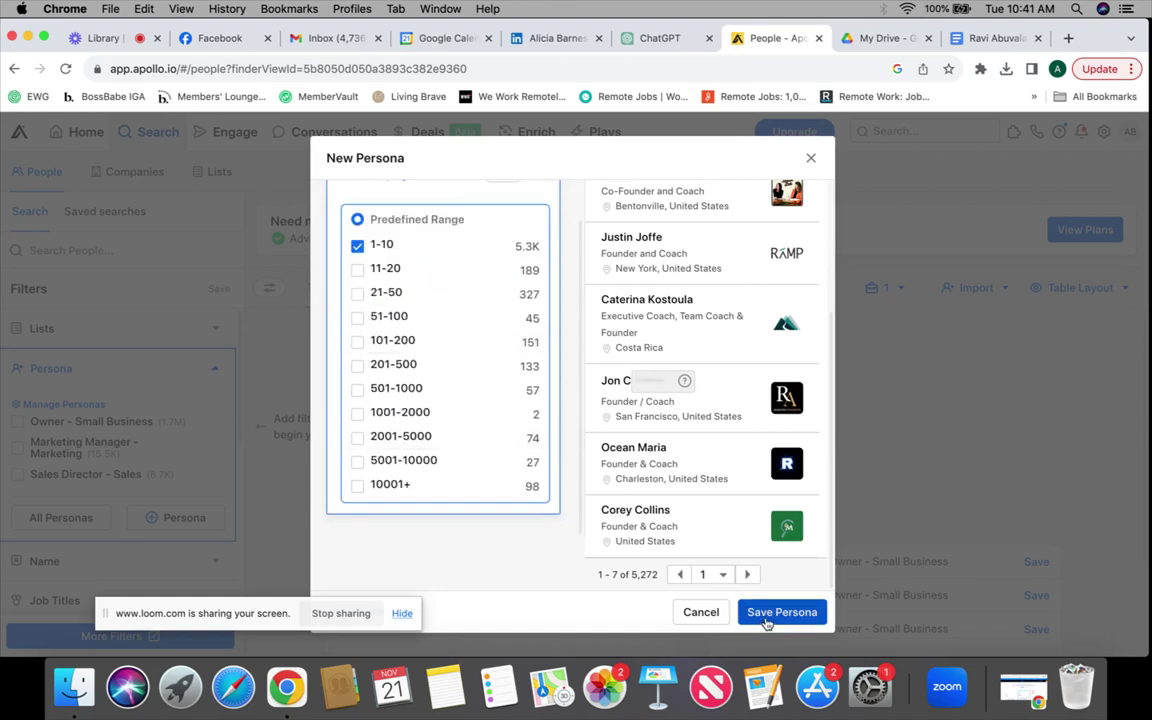
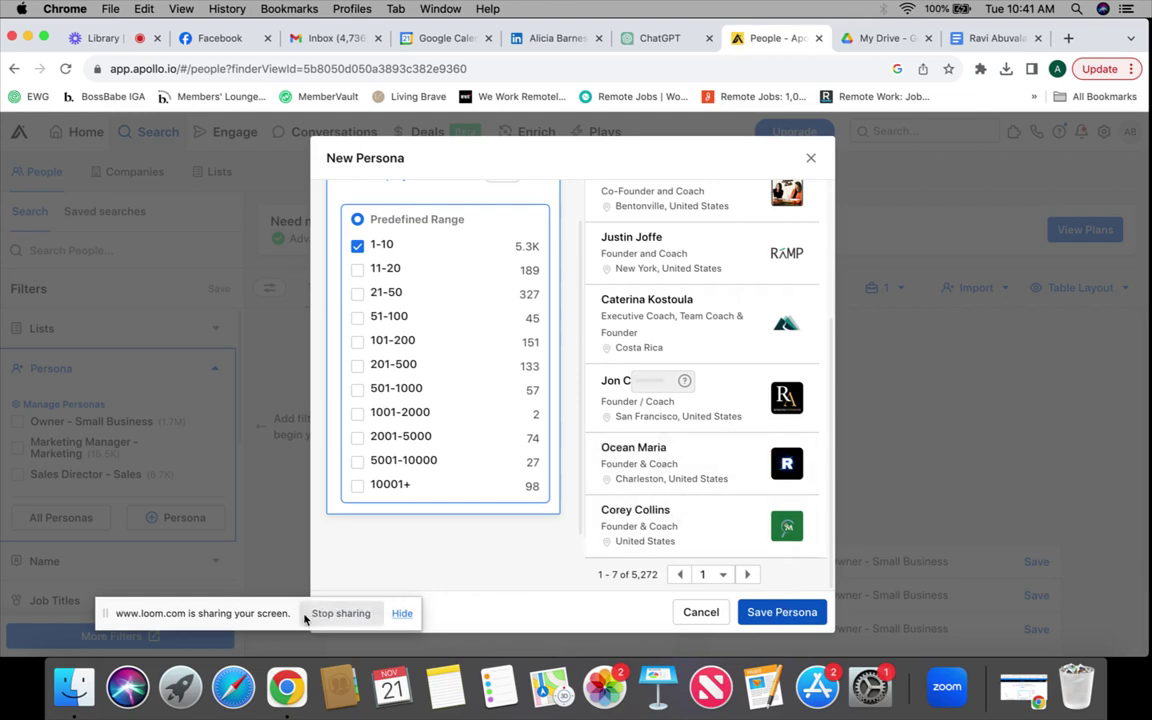
Name the persona "Coaches for Program", save it and finish the persona setup.
drag(271, 621, 241, 641)
scroll(440, 350, up, 5)
click(426, 217)
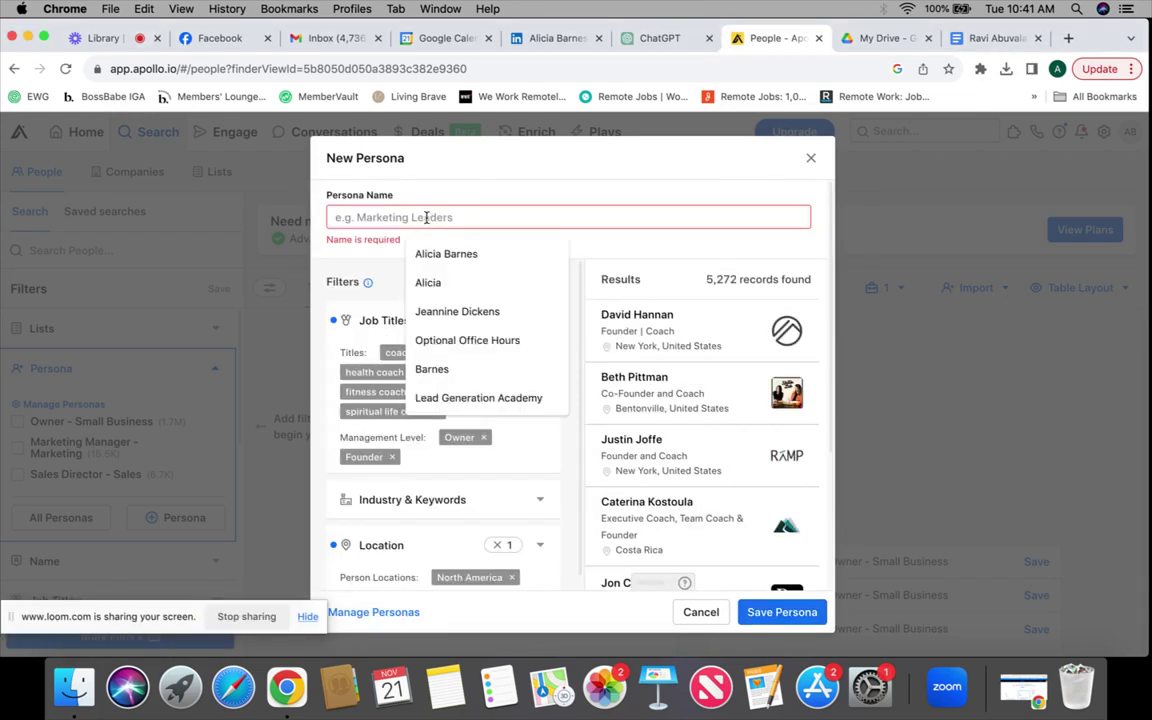
text(Coaches for Program)
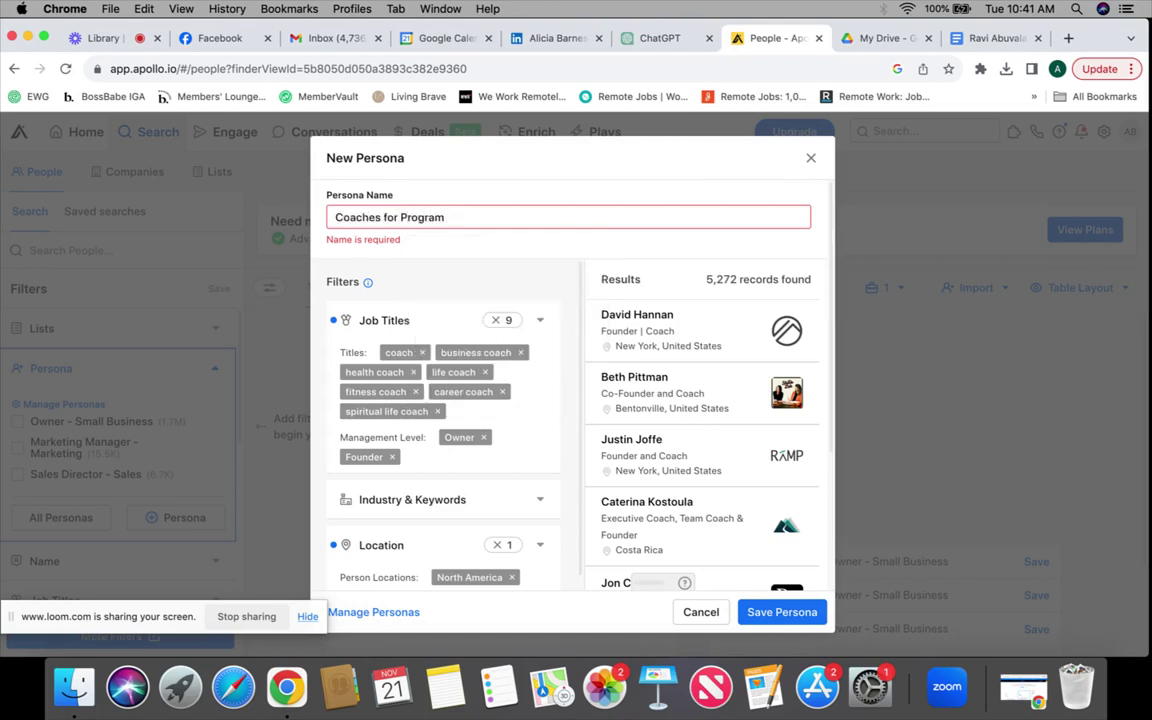
click(778, 612)
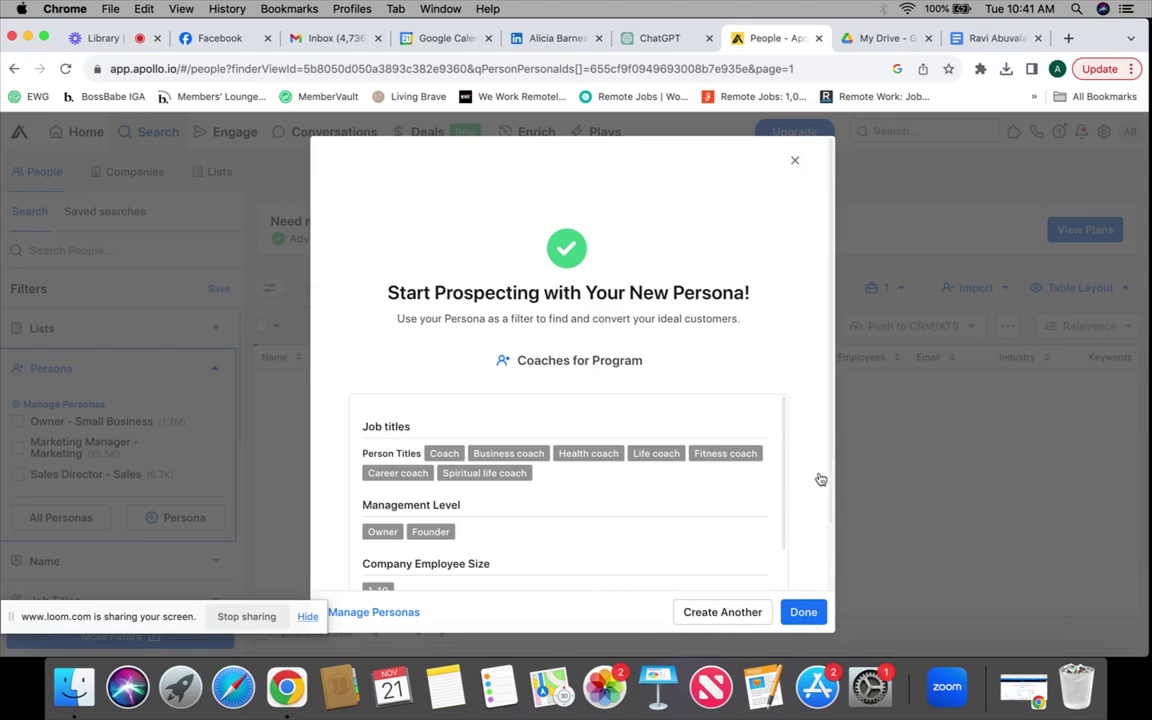
click(803, 612)
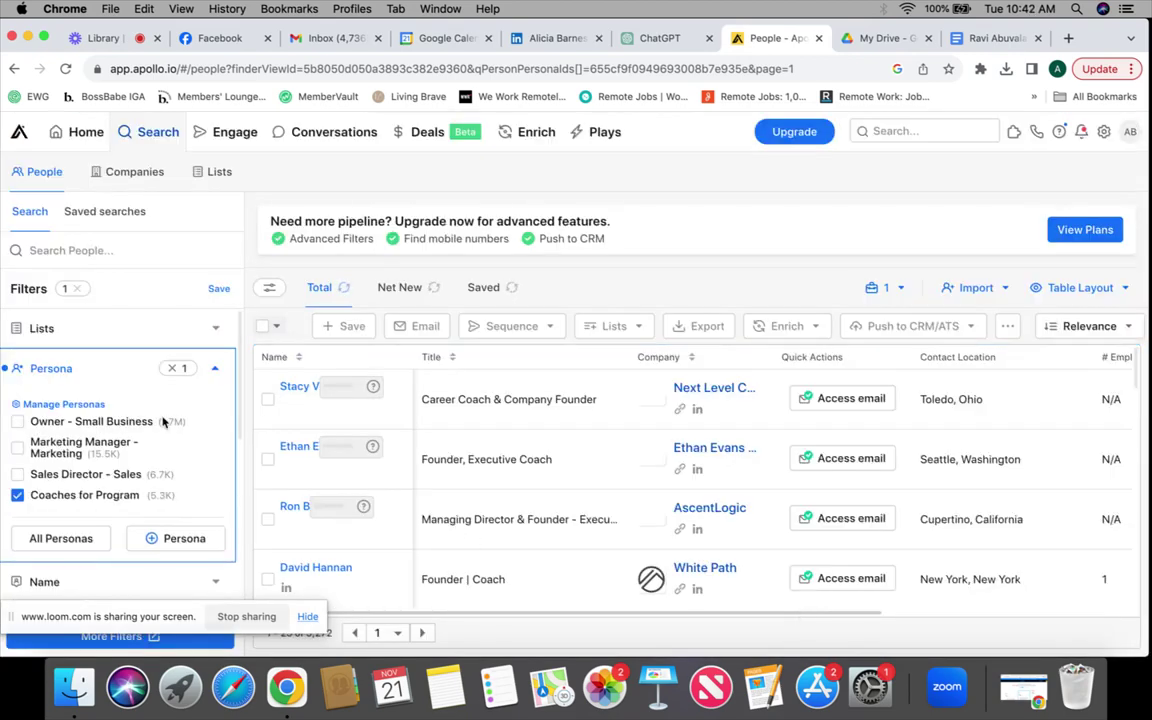
Examine the remaining search filters and the contact details listed for the leads matching the Coaches for Program persona.
click(214, 357)
scroll(218, 363, down, 4)
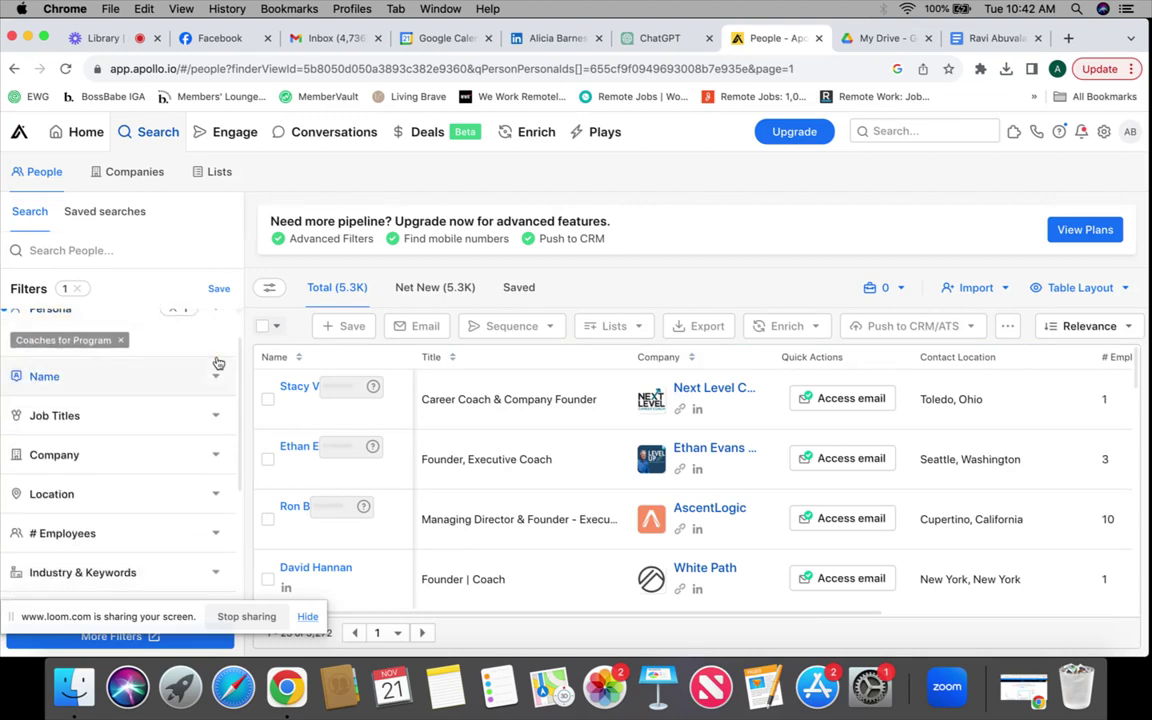
scroll(218, 363, down, 1)
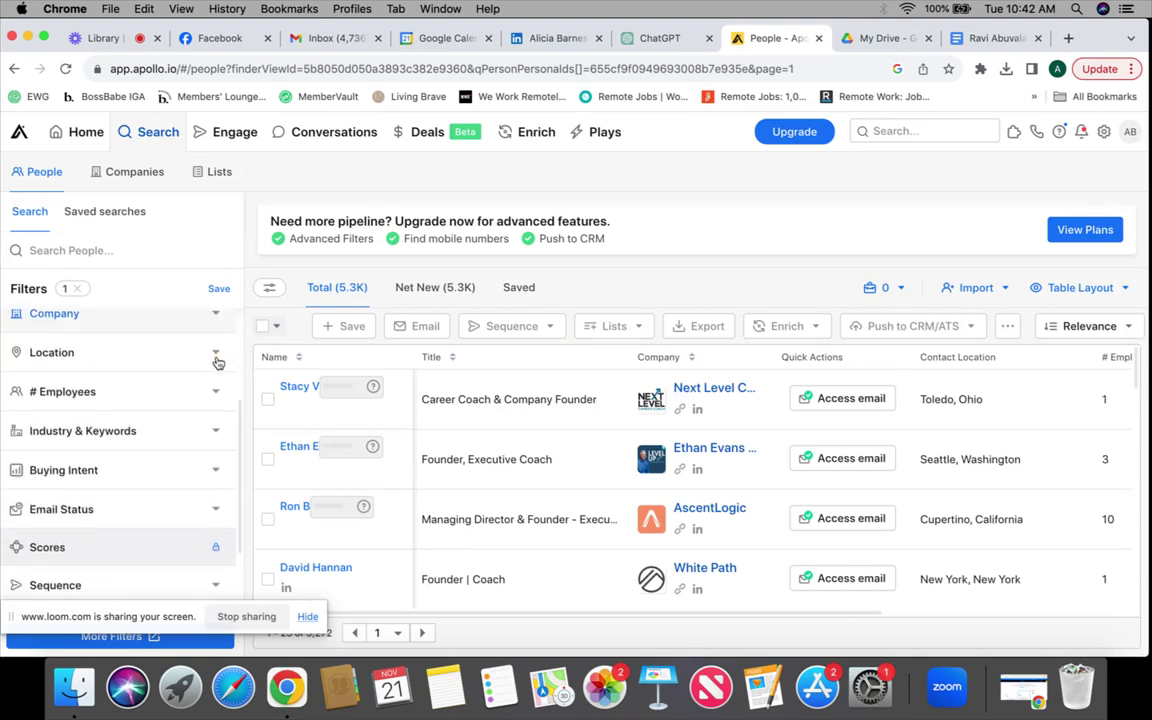
scroll(199, 465, down, 3)
scroll(195, 478, up, 5)
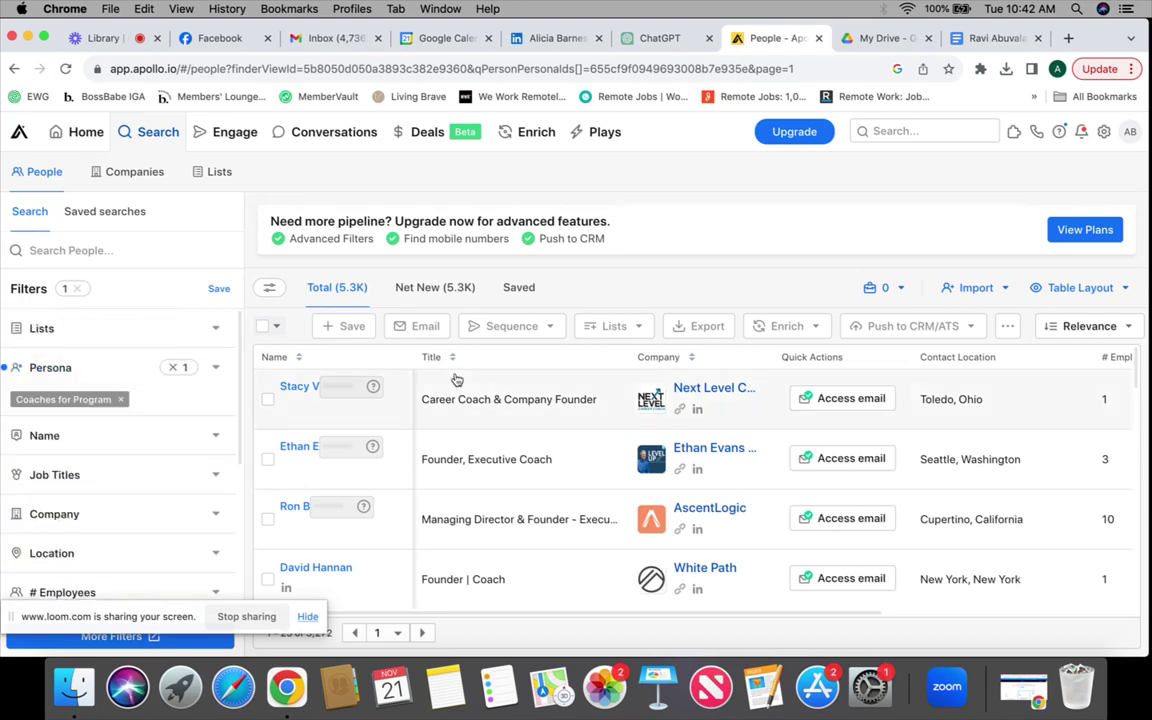
scroll(540, 410, right, 5)
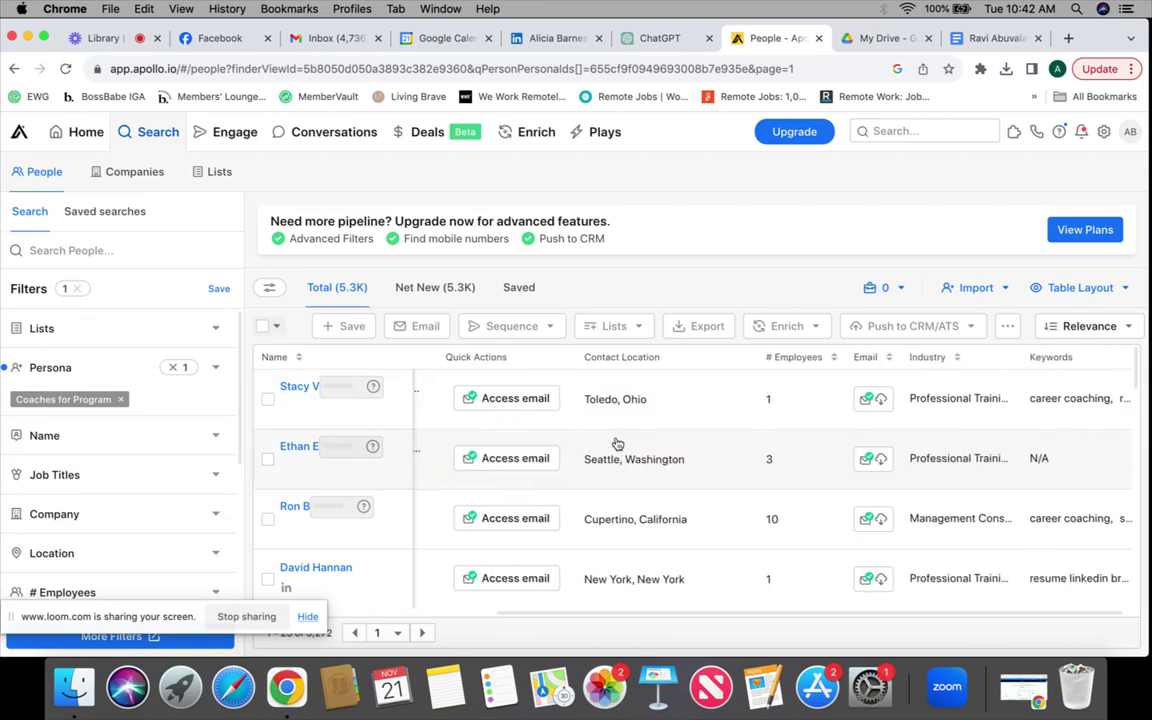
scroll(617, 443, down, 10)
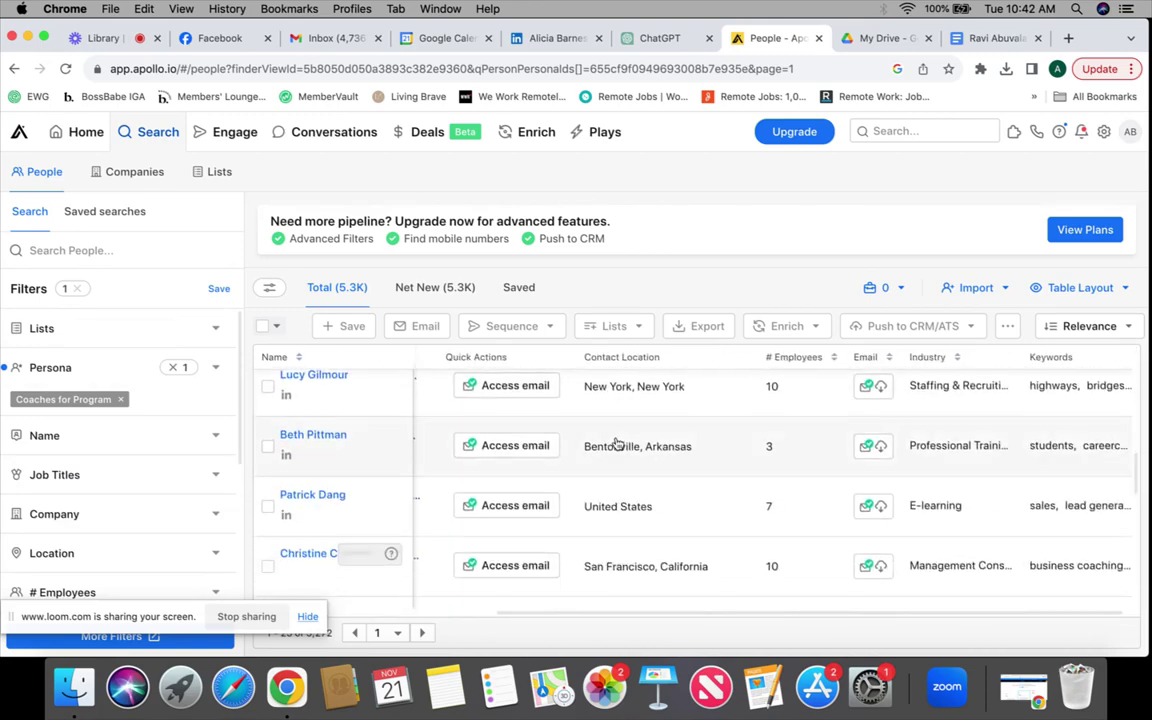
scroll(617, 443, left, 5)
scroll(617, 443, up, 5)
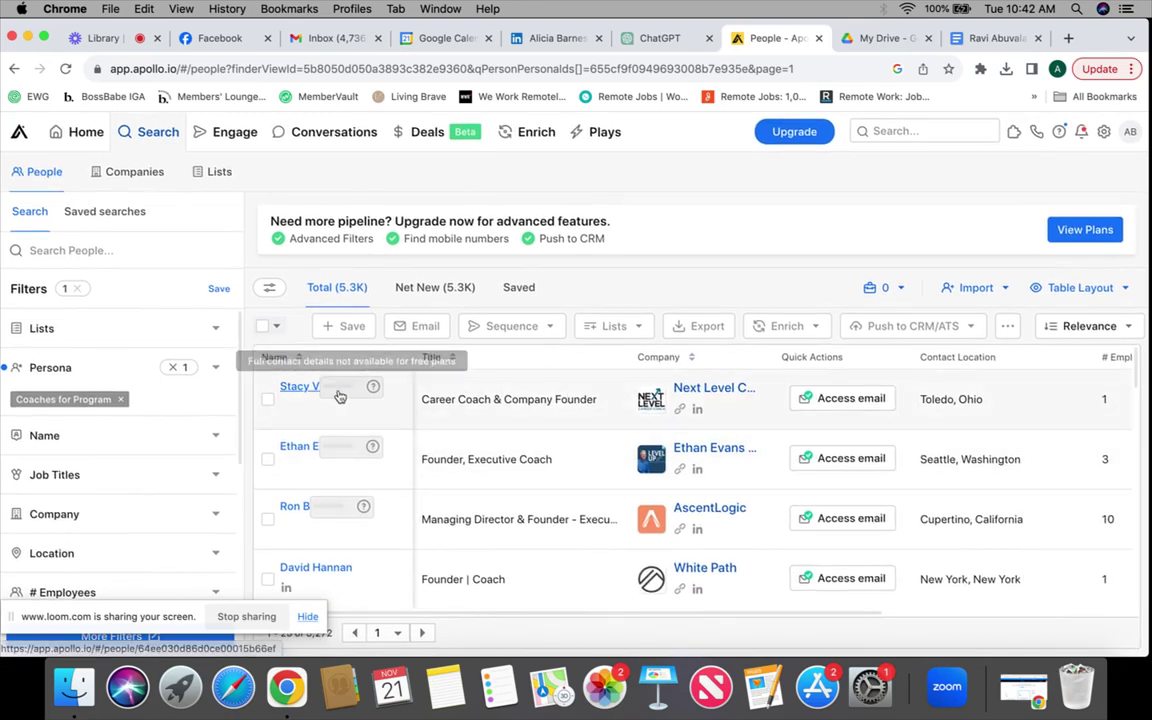
Open the first lead's profile, go to their company, Next Level Career Coach, and open its website.
click(300, 387)
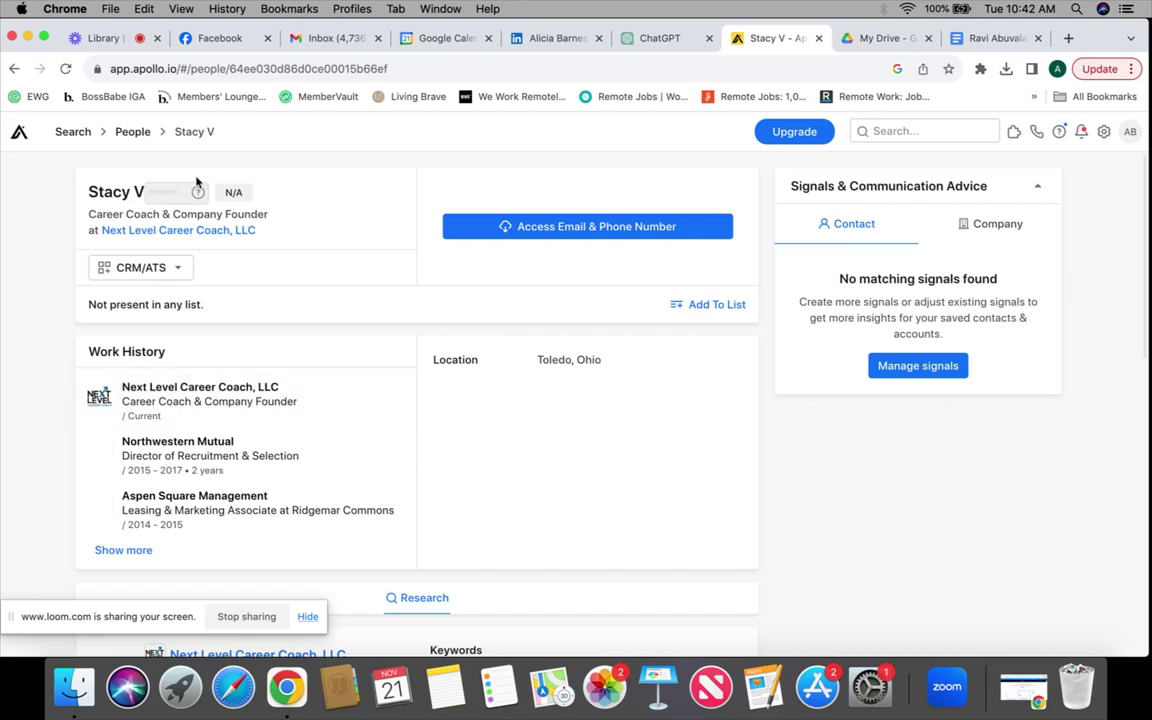
click(350, 391)
click(279, 240)
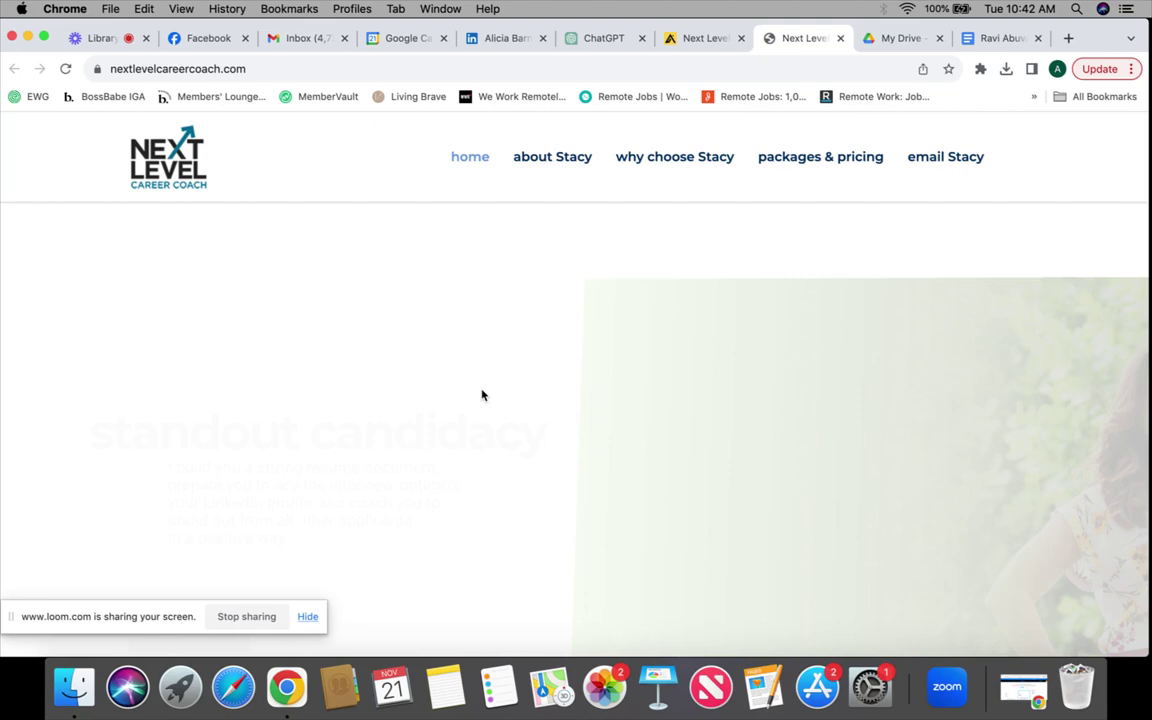
Read through the Next Level Career Coach home page, including its services and testimonials.
scroll(481, 395, down, 2)
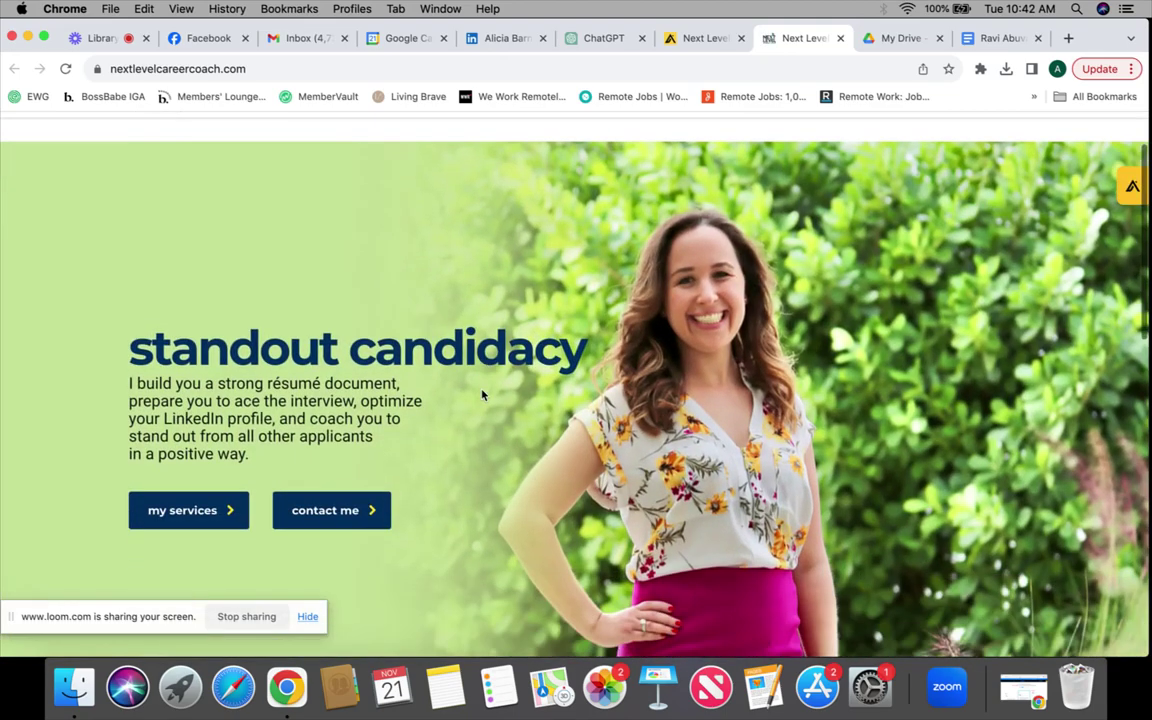
scroll(481, 395, down, 15)
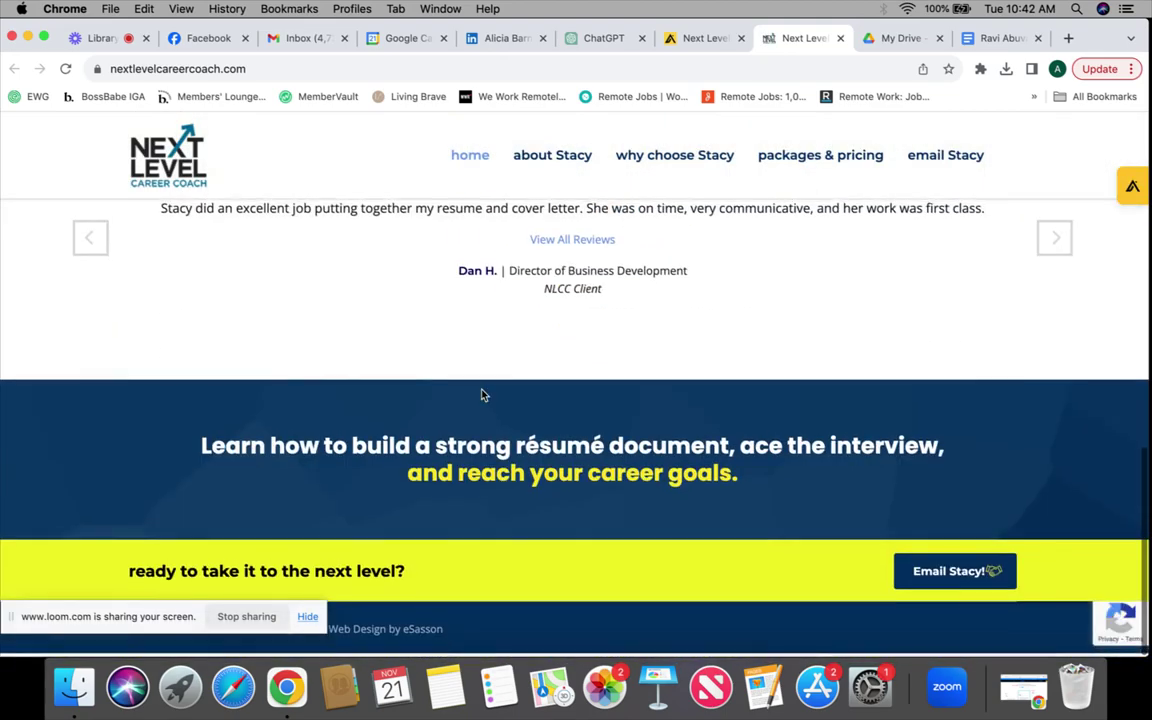
scroll(481, 395, up, 15)
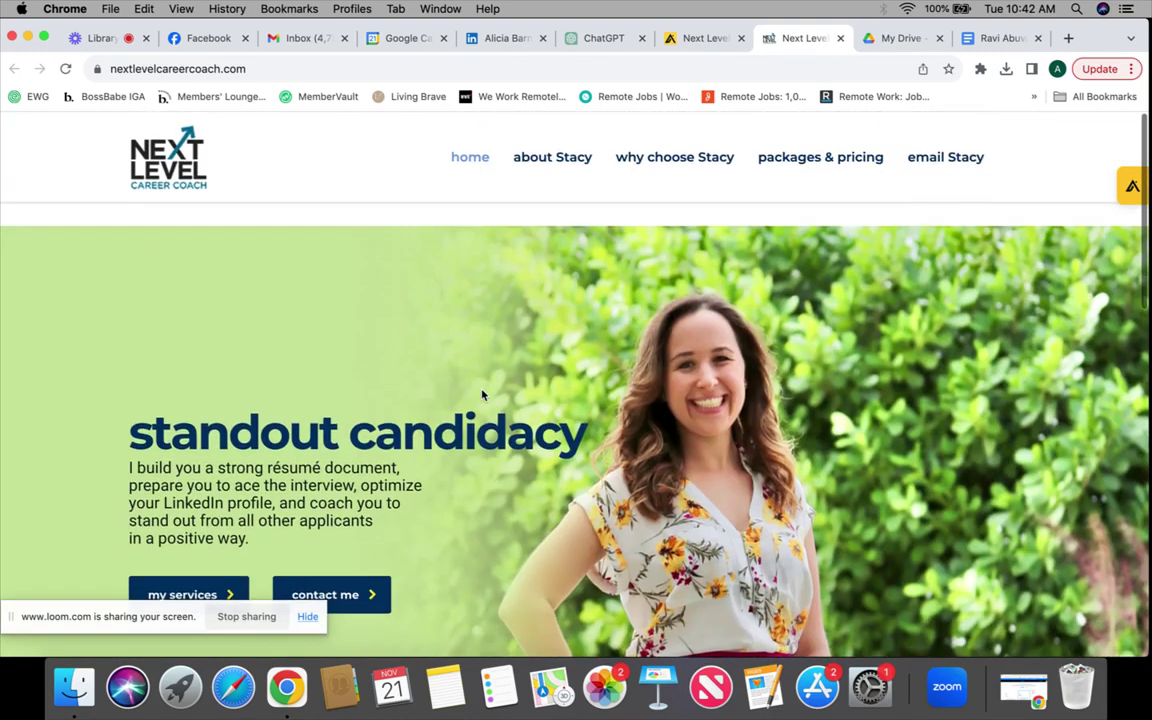
scroll(481, 395, down, 15)
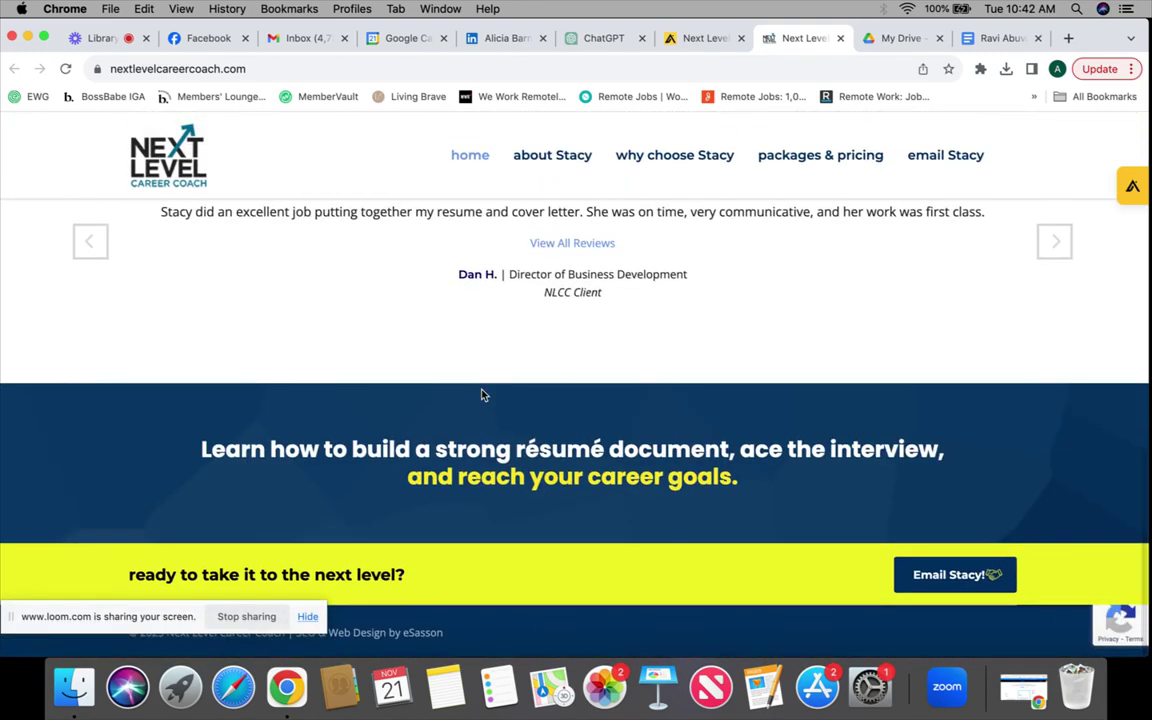
drag(166, 620, 211, 505)
scroll(601, 480, up, 1)
scroll(600, 479, up, 15)
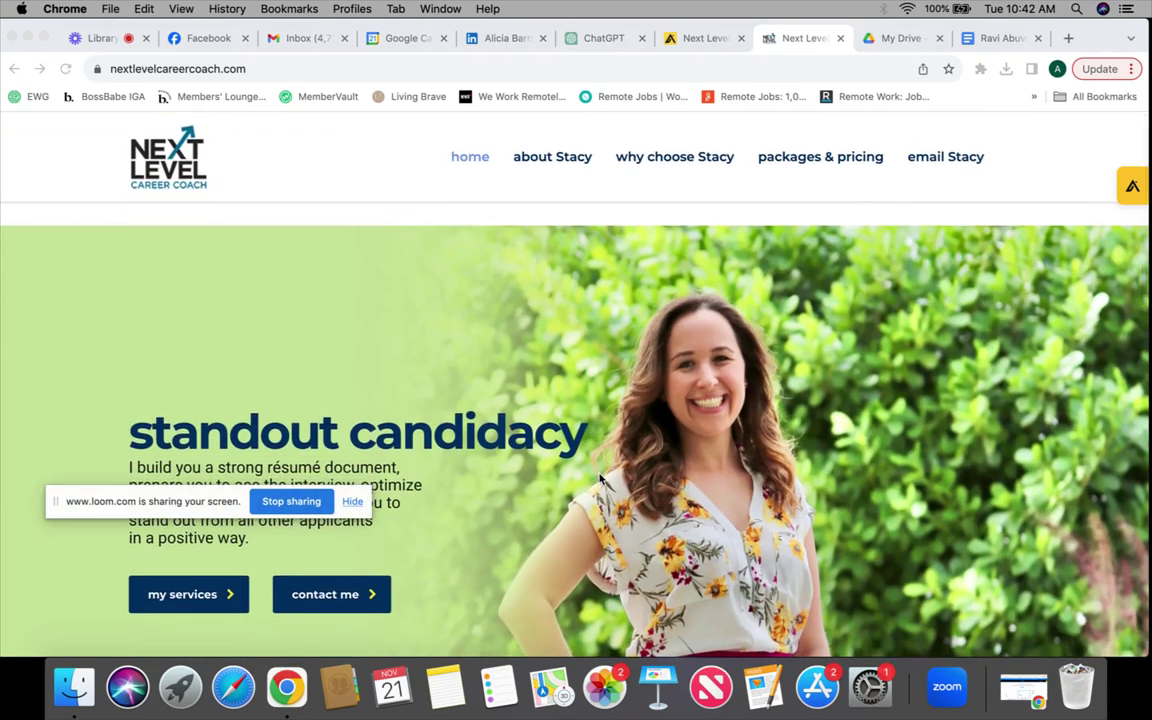
scroll(600, 479, down, 4)
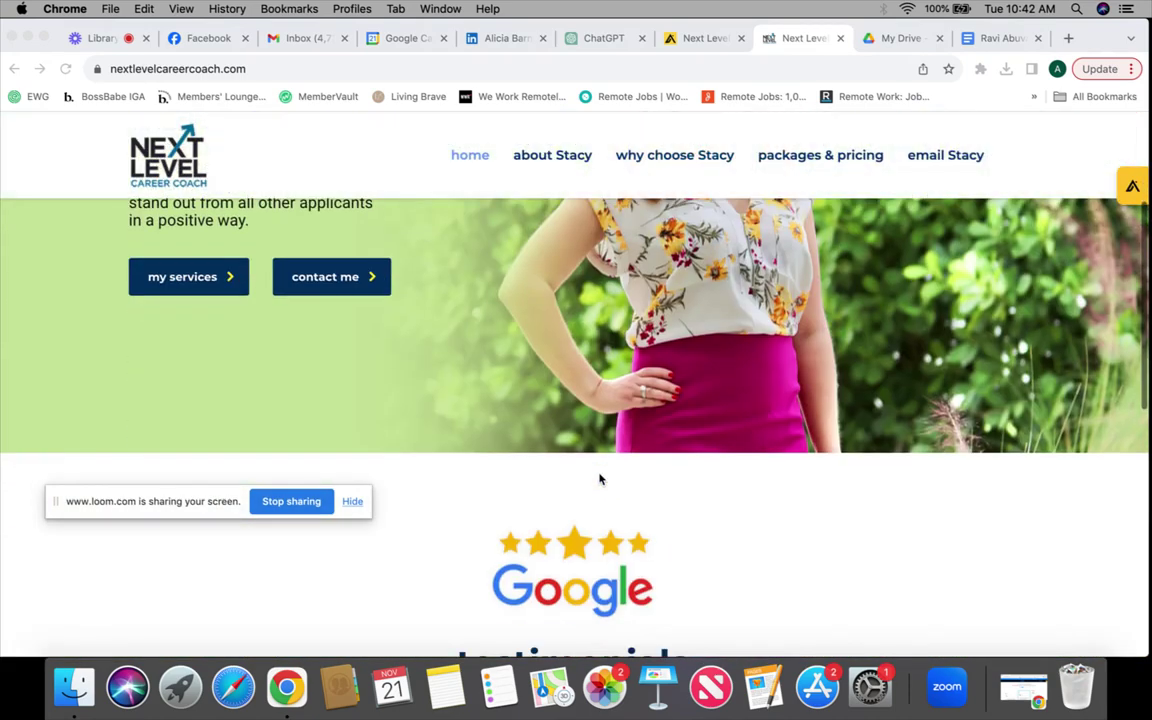
click(338, 289)
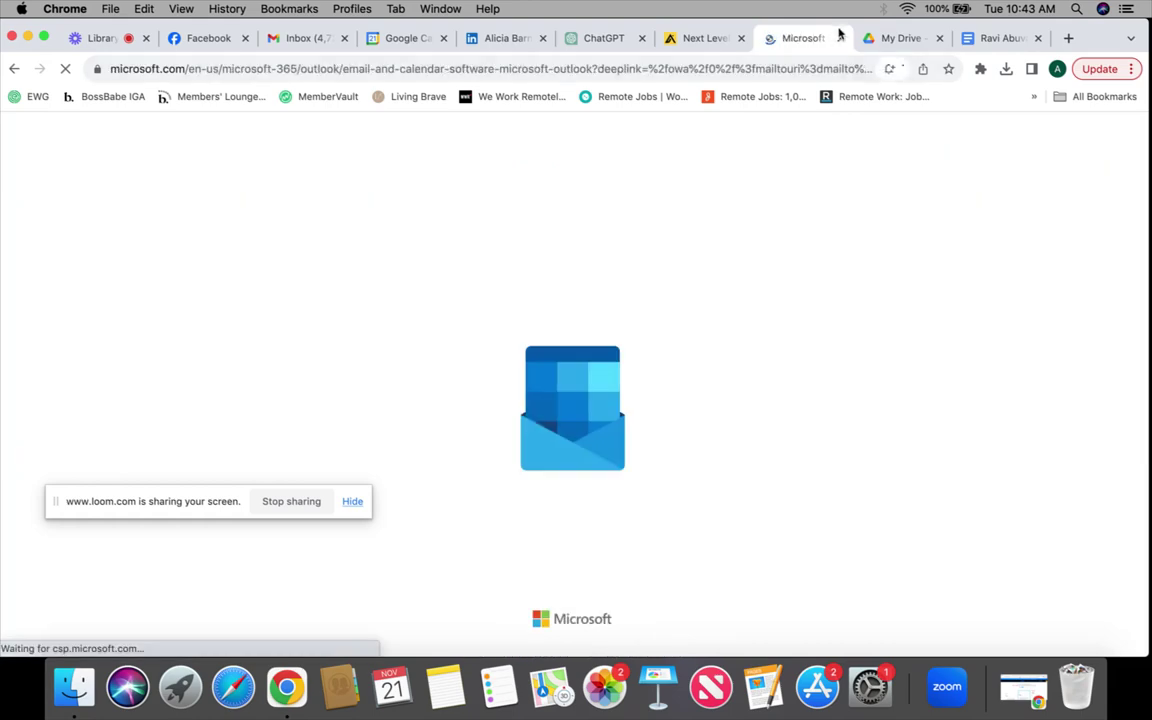
key(super+w)
click(273, 233)
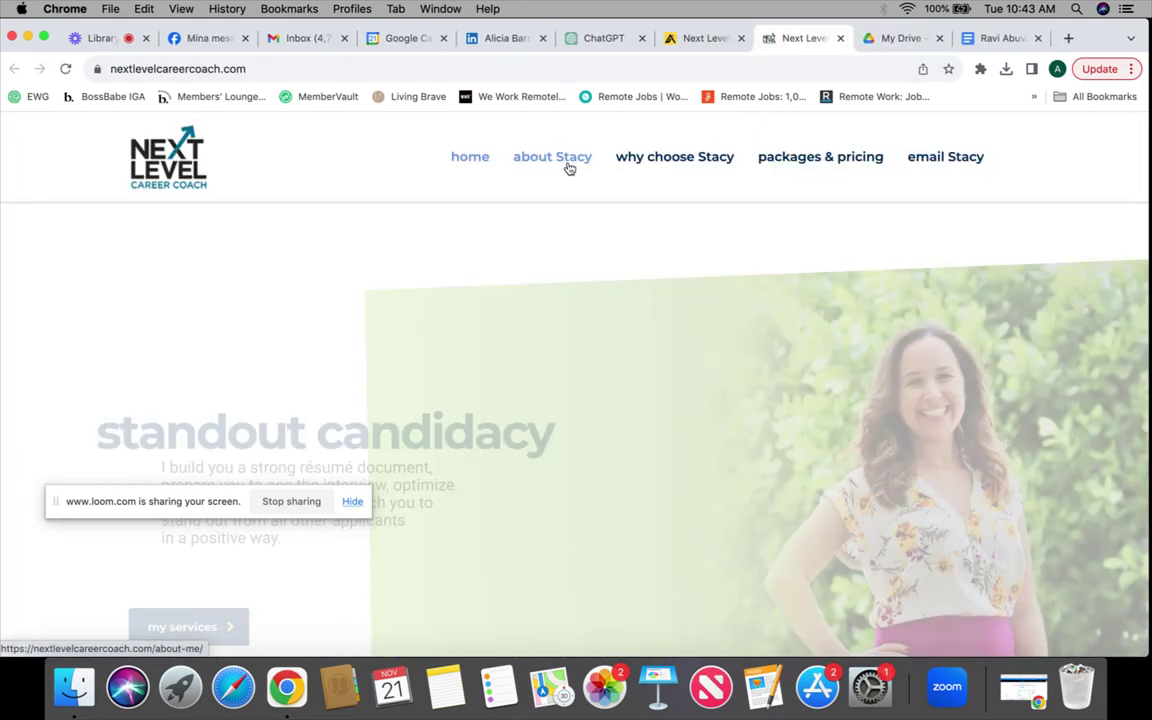
Open the website's about page and read the founder's background and contact options.
click(569, 168)
scroll(578, 320, down, 3)
scroll(578, 326, down, 5)
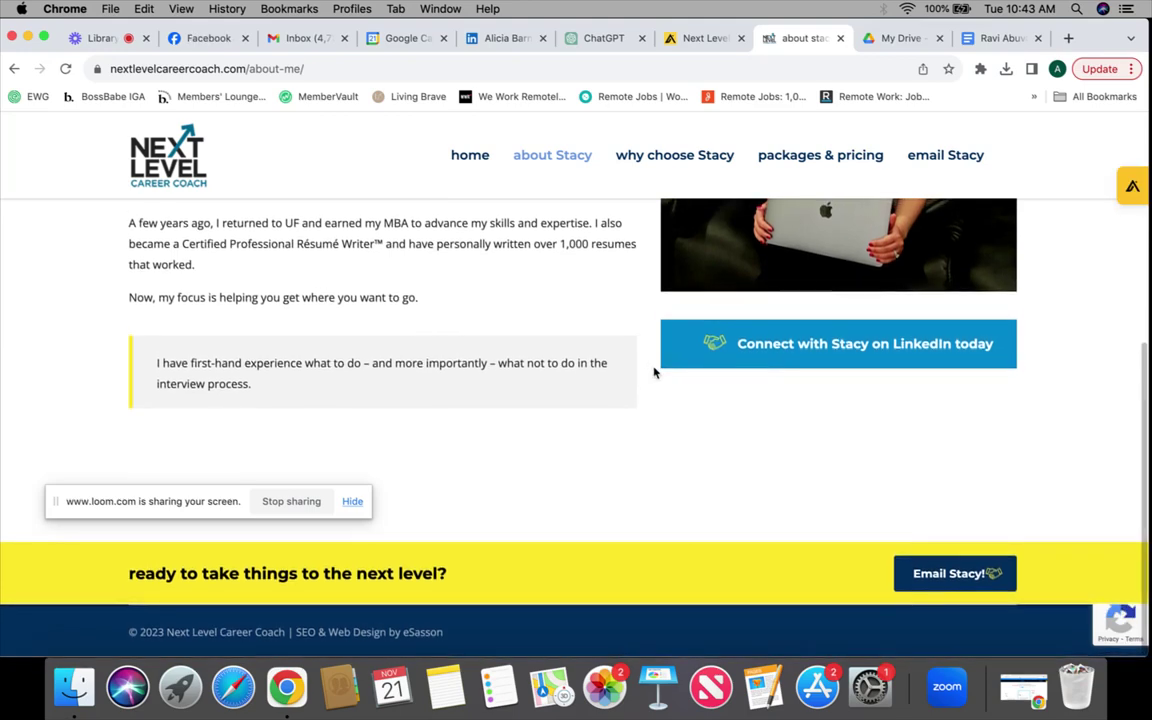
scroll(654, 373, up, 10)
scroll(654, 373, down, 15)
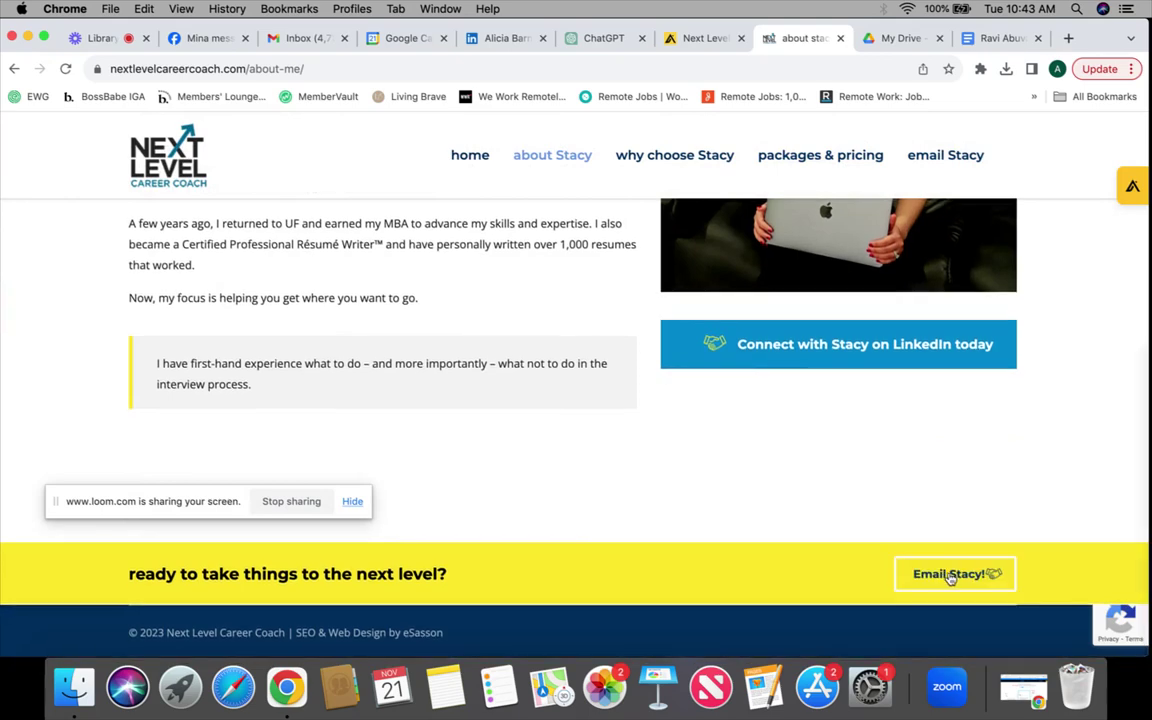
Open the founder's LinkedIn profile from the about page, review the recent activity, and close the profile.
click(847, 346)
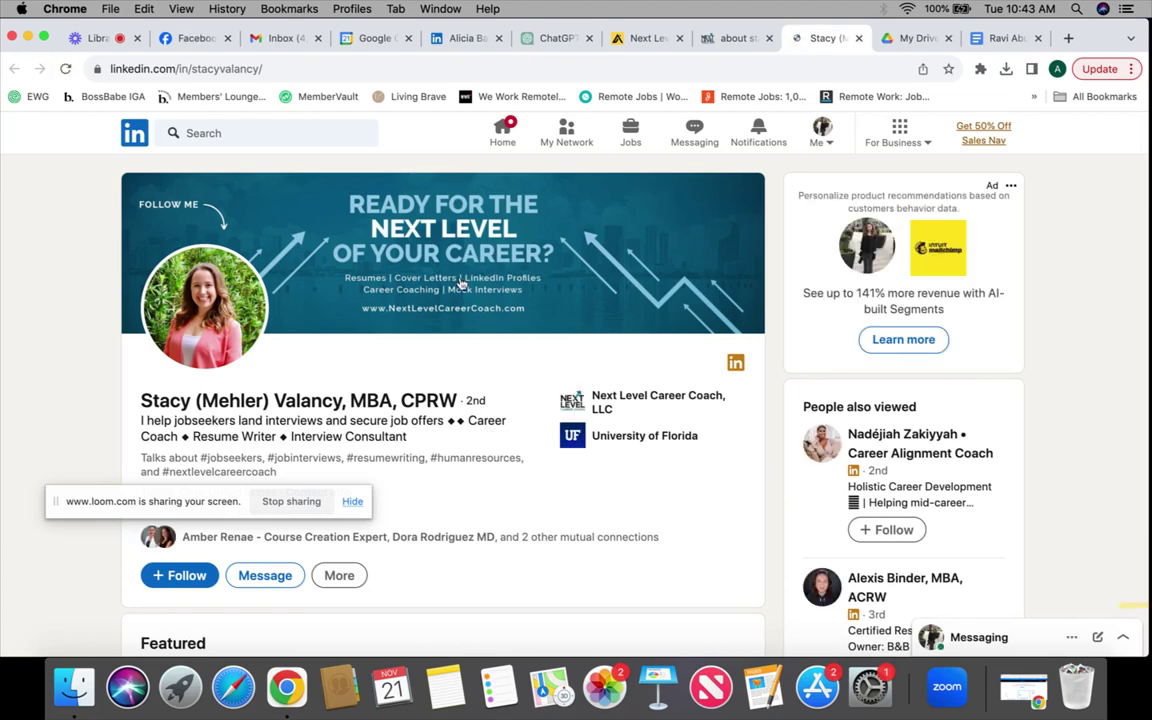
scroll(465, 358, down, 5)
scroll(467, 358, down, 3)
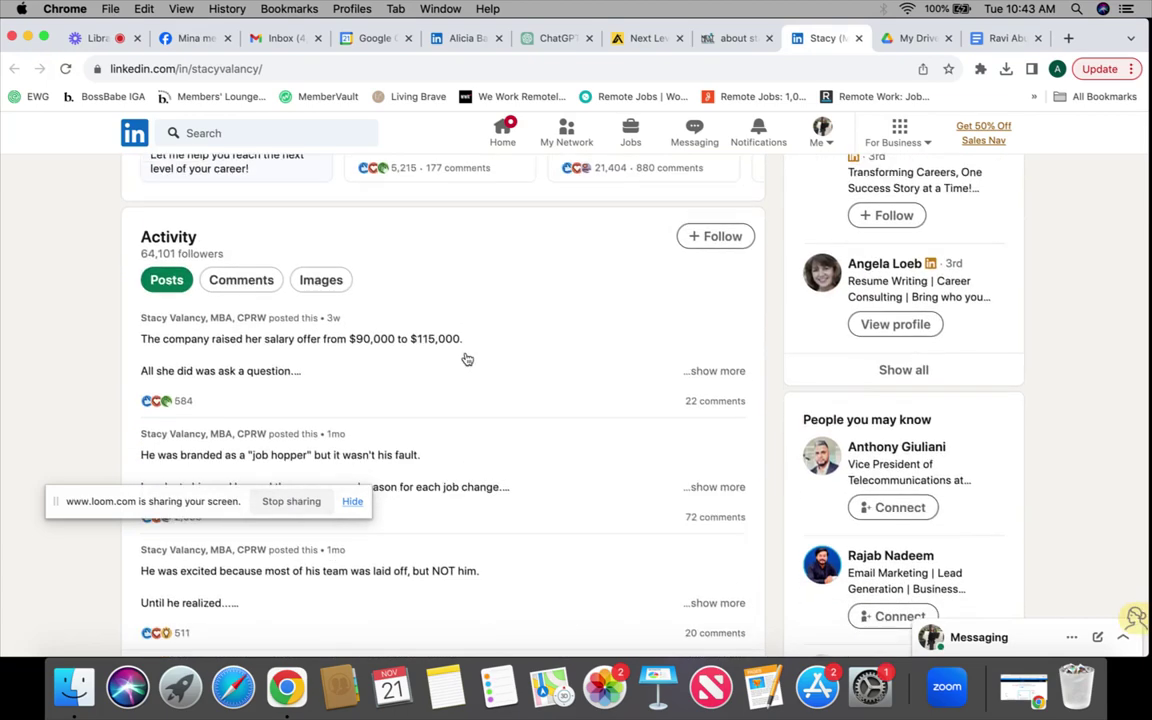
scroll(467, 358, up, 10)
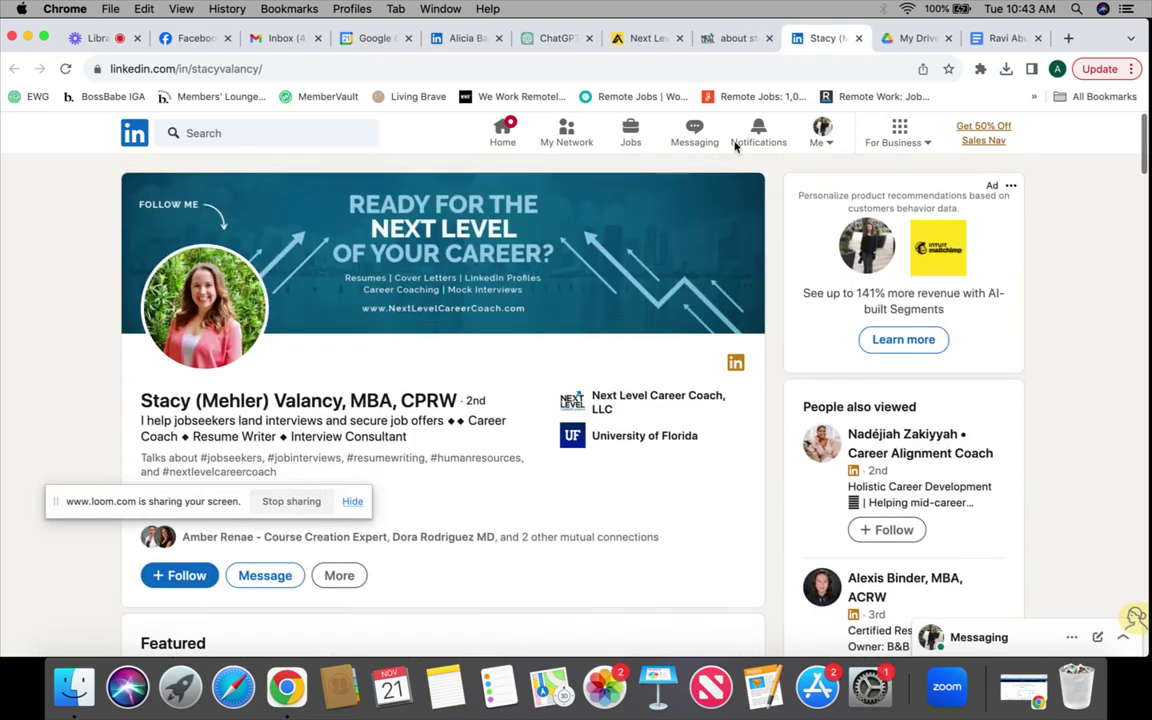
click(858, 39)
Open the packages & pricing page of the career coach's website.
scroll(807, 380, up, 15)
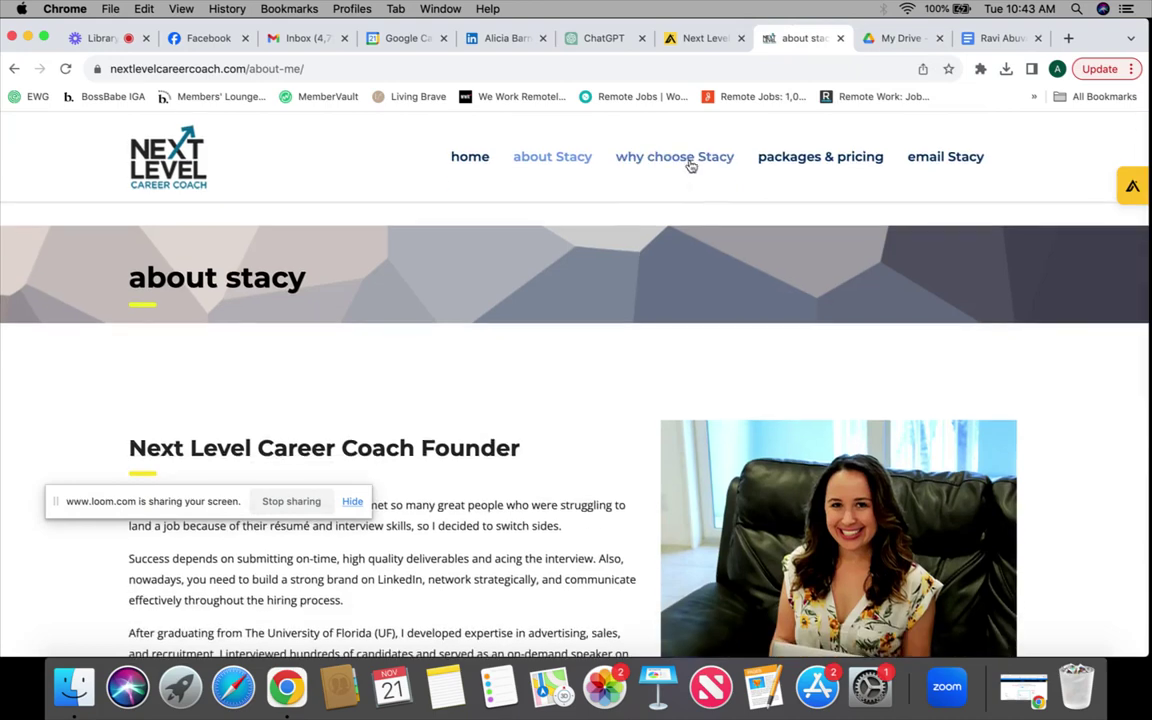
click(771, 159)
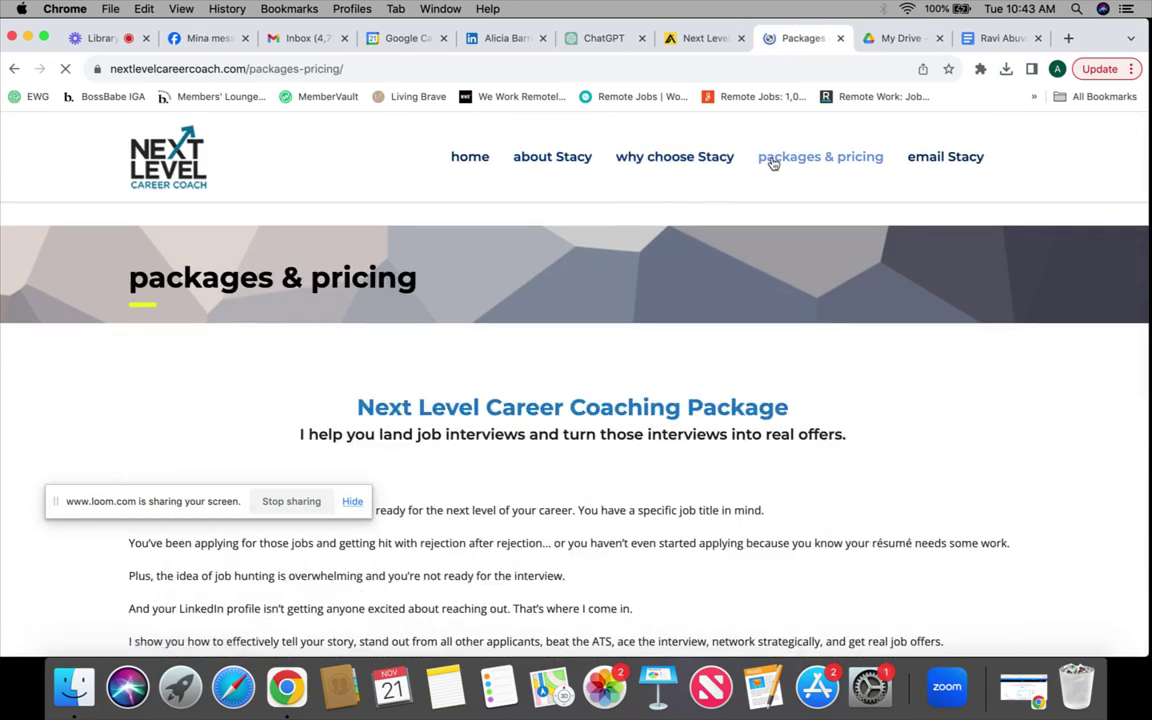
Review the coaching packages and their prices down to the page's end, and close the career coach's website.
scroll(705, 383, down, 10)
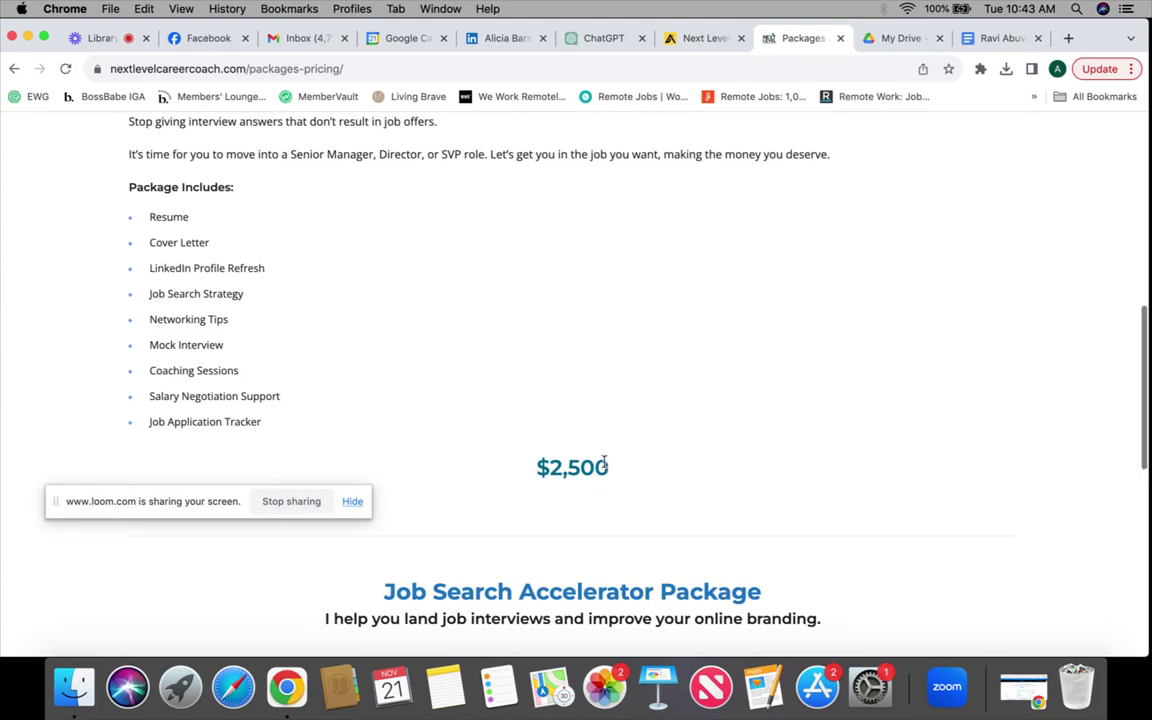
scroll(604, 465, down, 2)
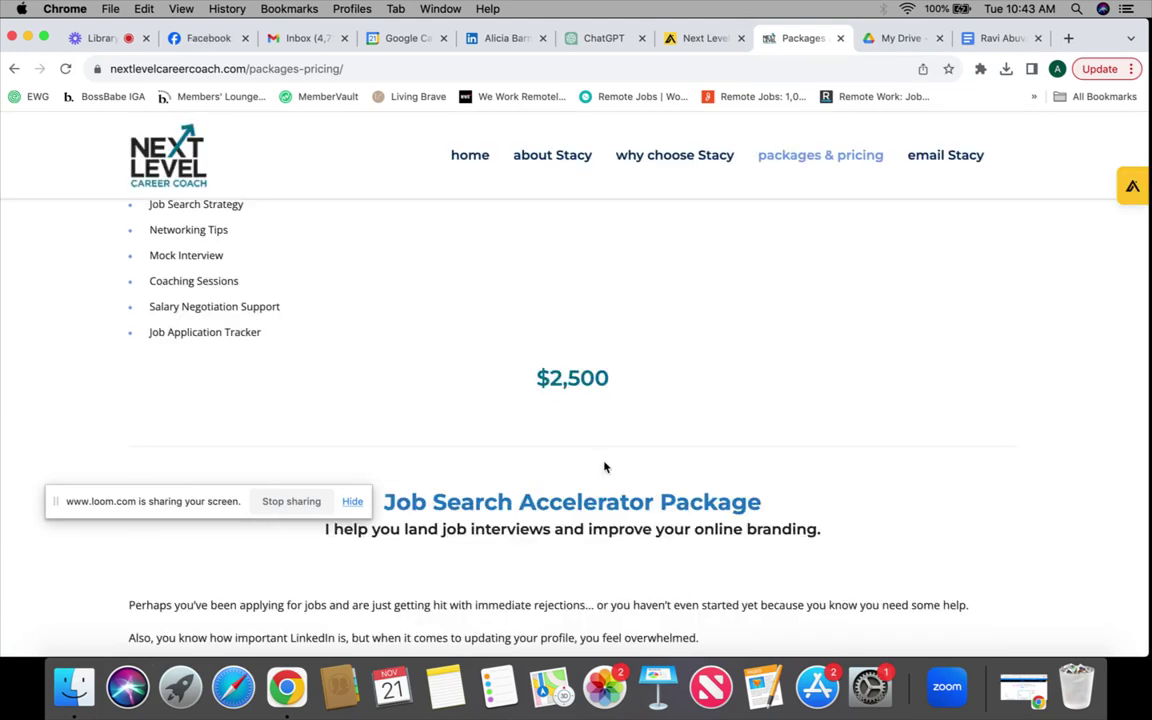
scroll(604, 466, up, 5)
scroll(604, 466, down, 4)
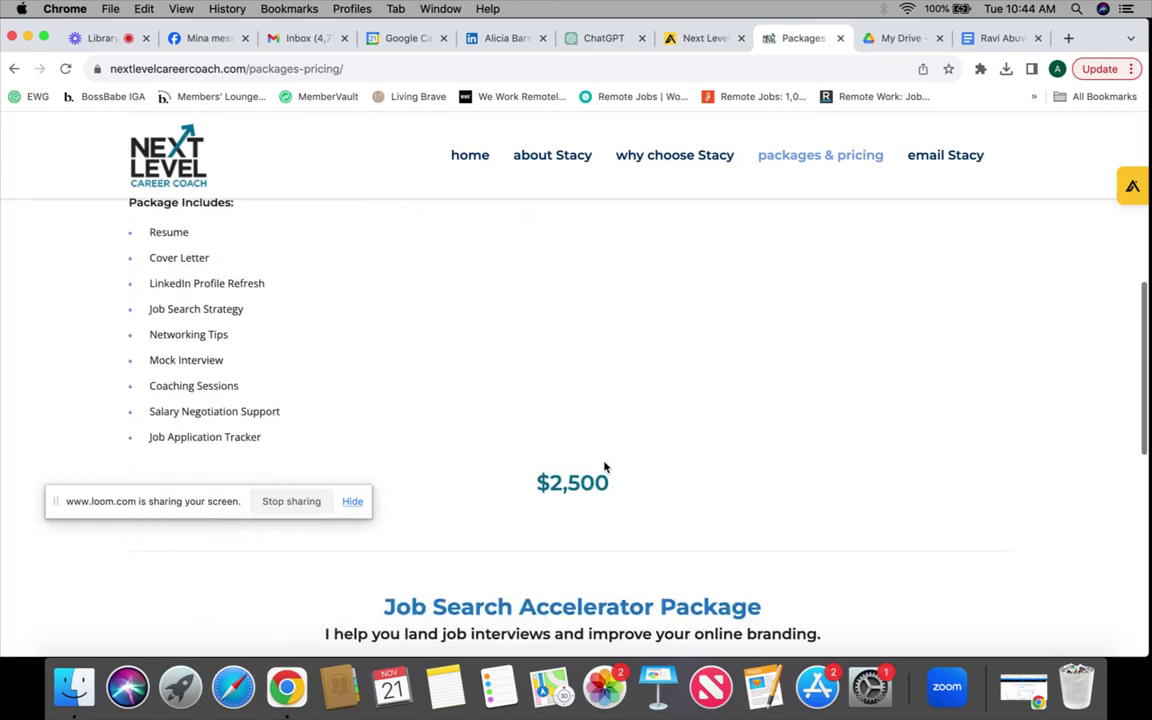
scroll(604, 466, down, 10)
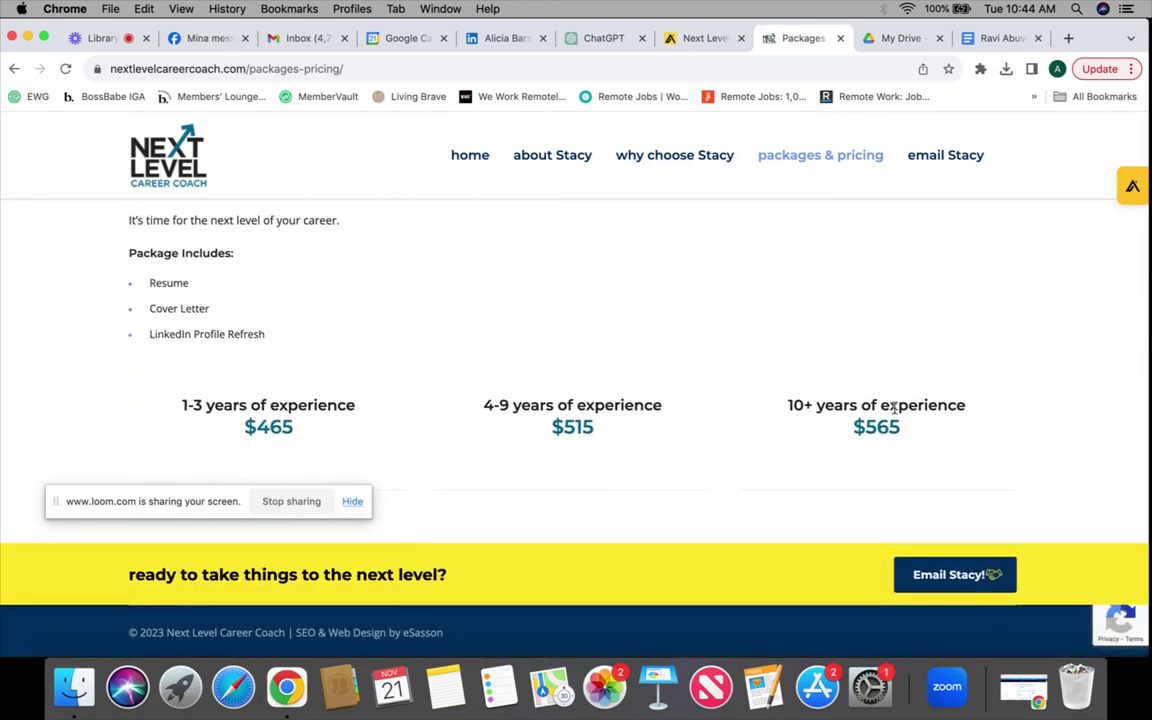
scroll(895, 410, up, 15)
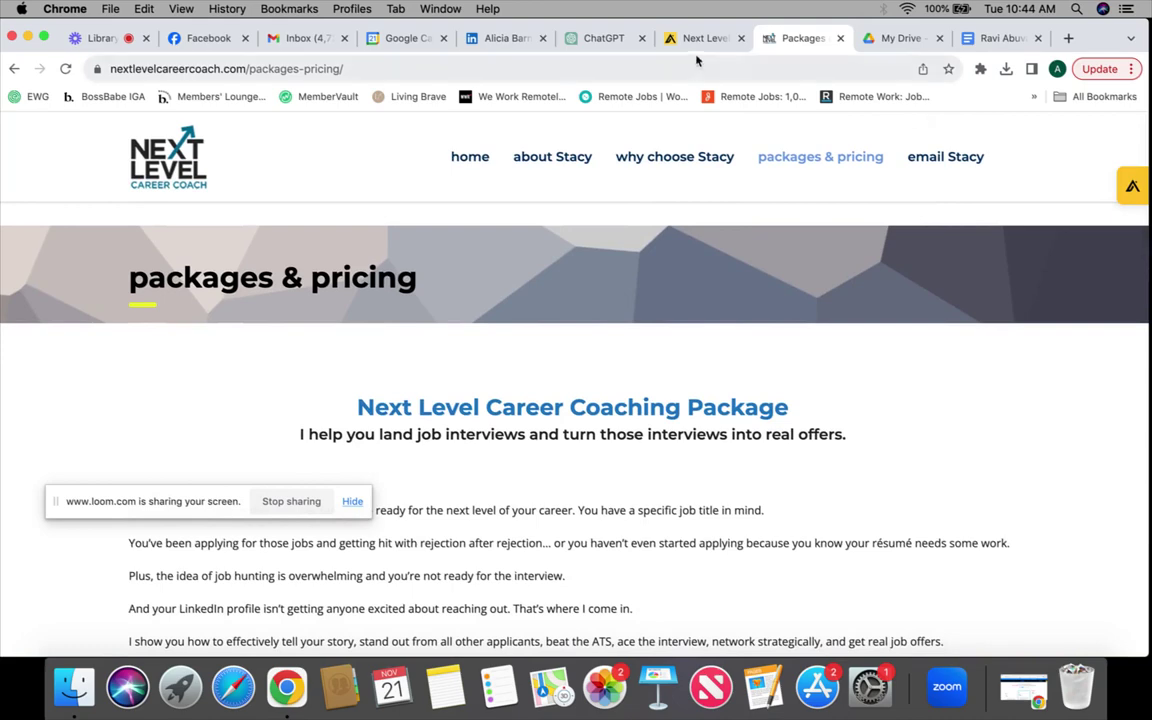
click(840, 38)
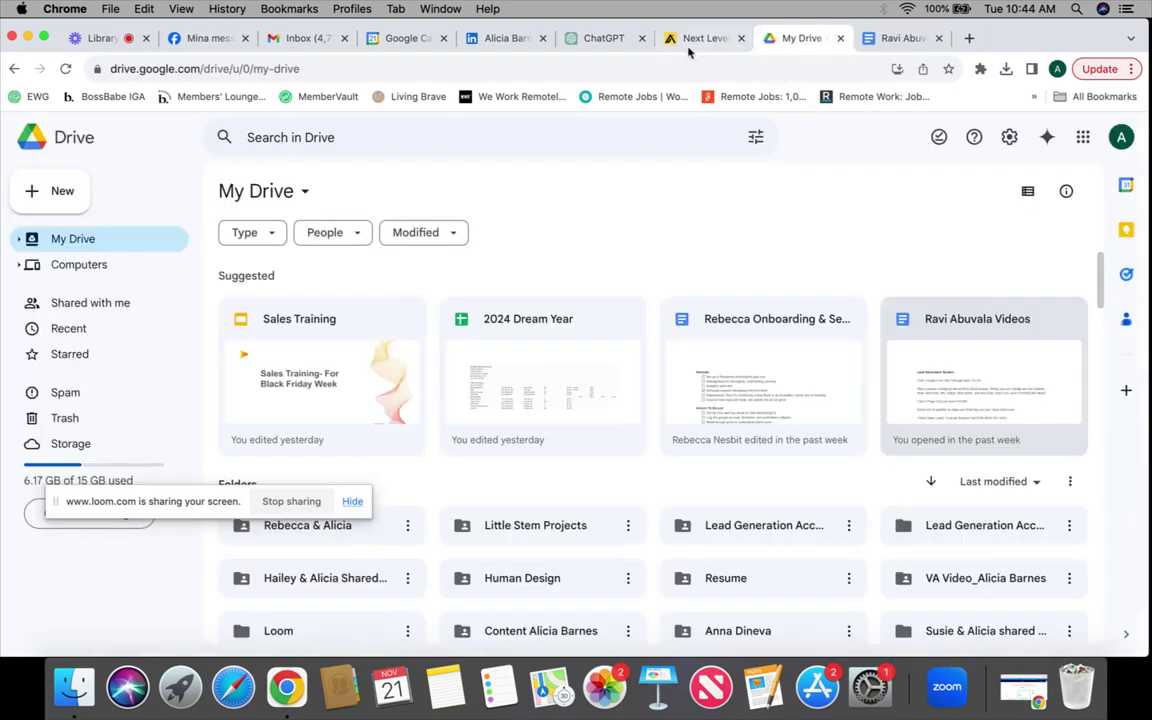
Return to the Coaches for Program lead list in Apollo and open the Seattle executive coach's company record and website.
click(692, 42)
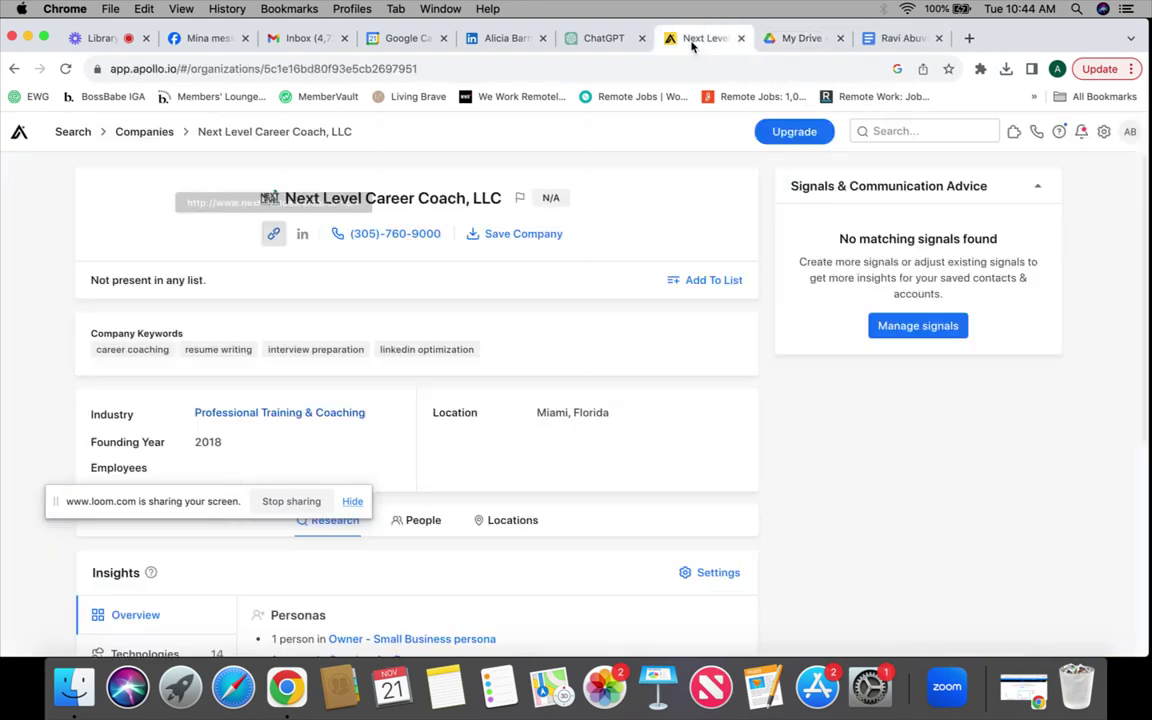
click(13, 72)
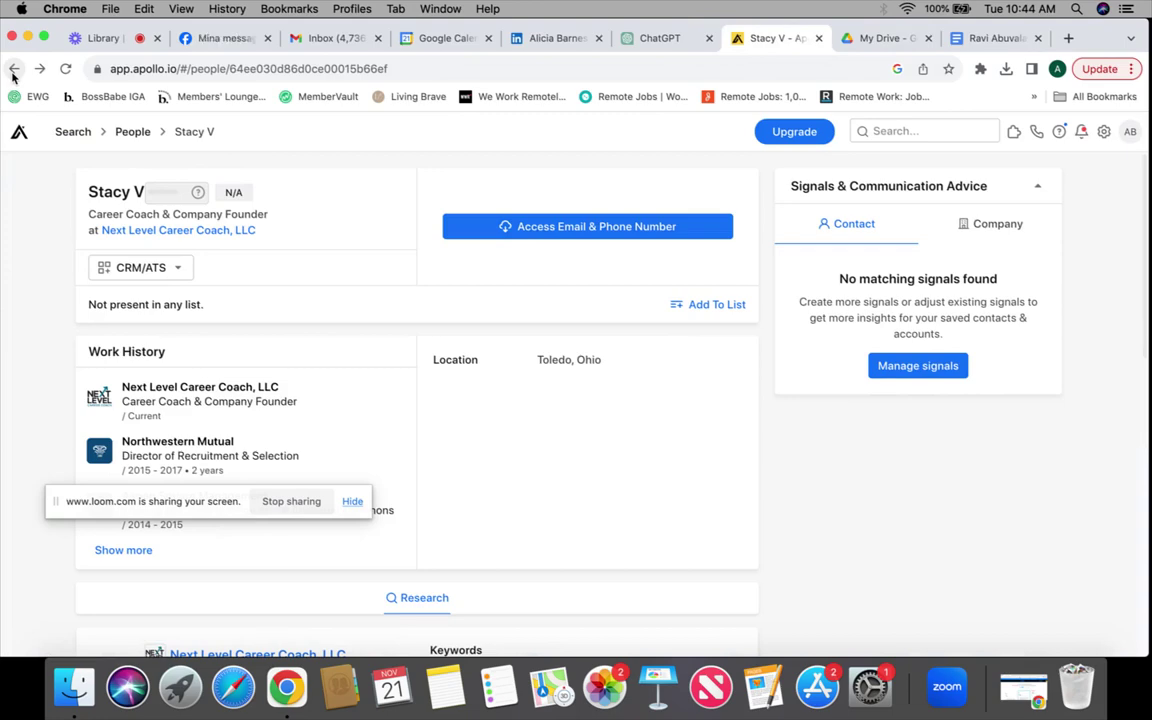
click(13, 72)
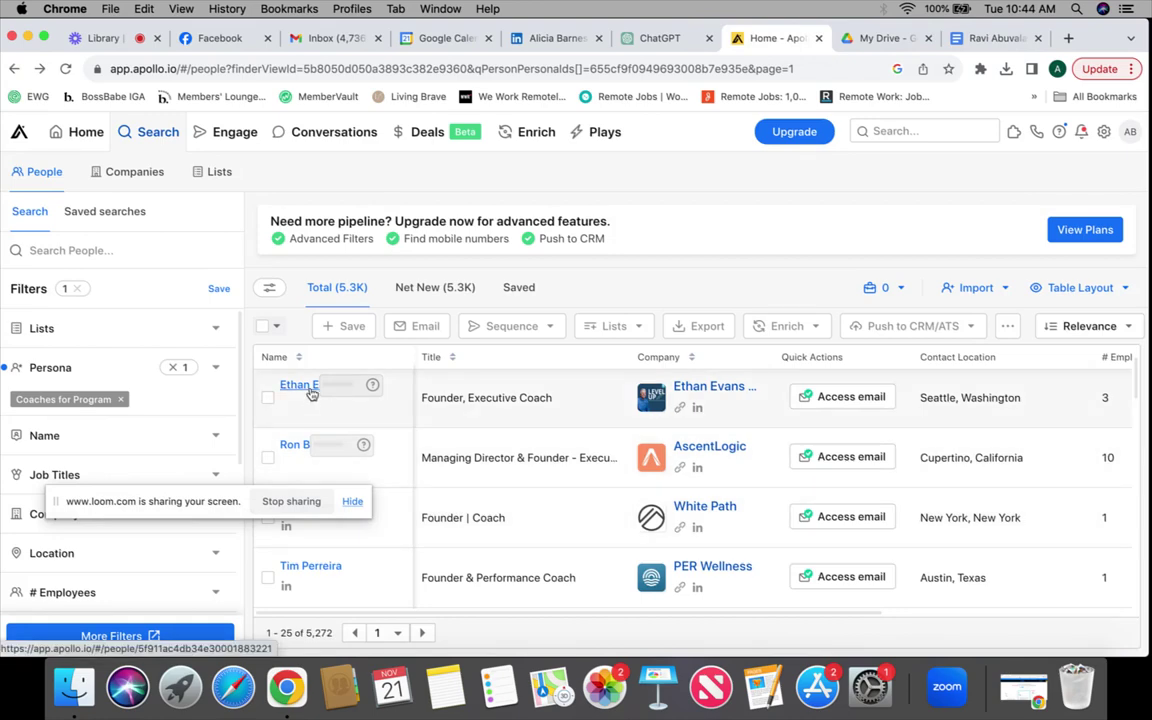
click(712, 389)
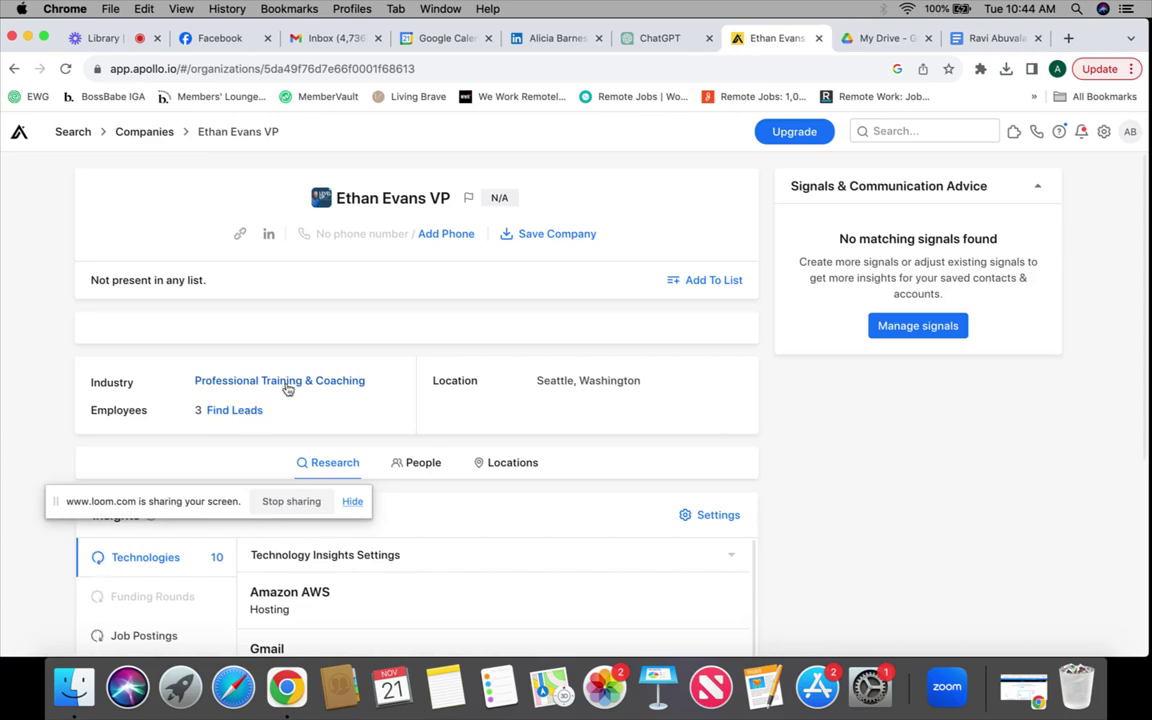
click(240, 233)
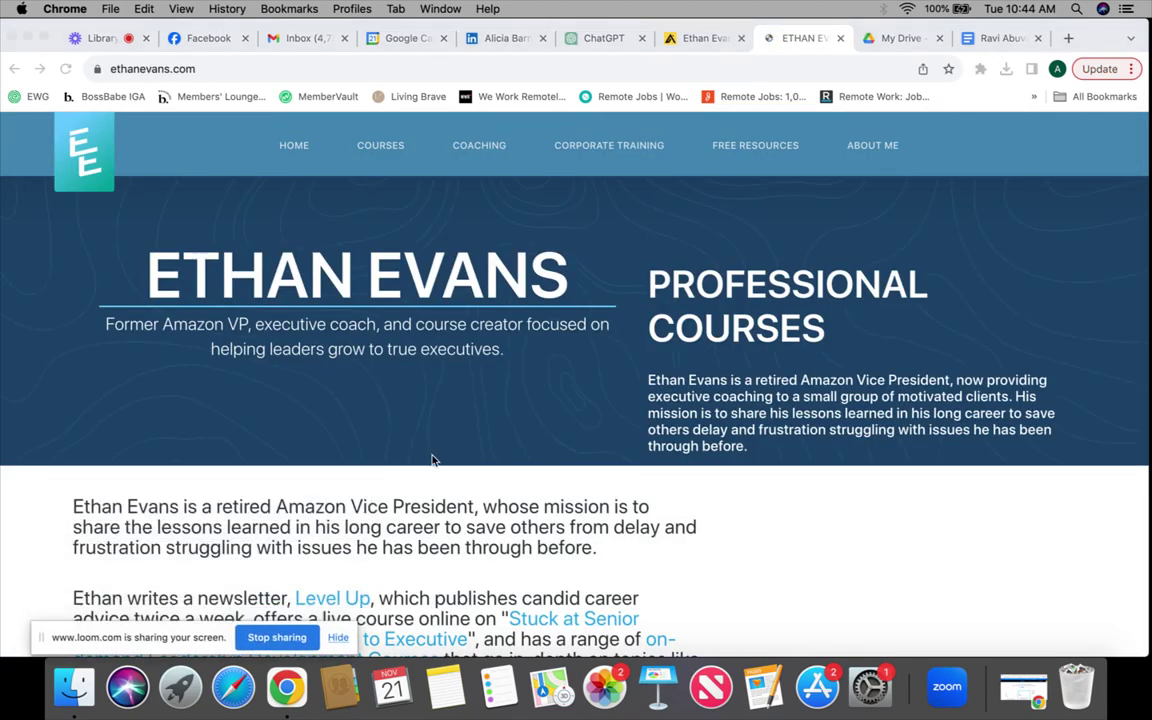
Read through the executive coach's home page, covering the courses, corporate training and testimonials.
scroll(388, 410, down, 2)
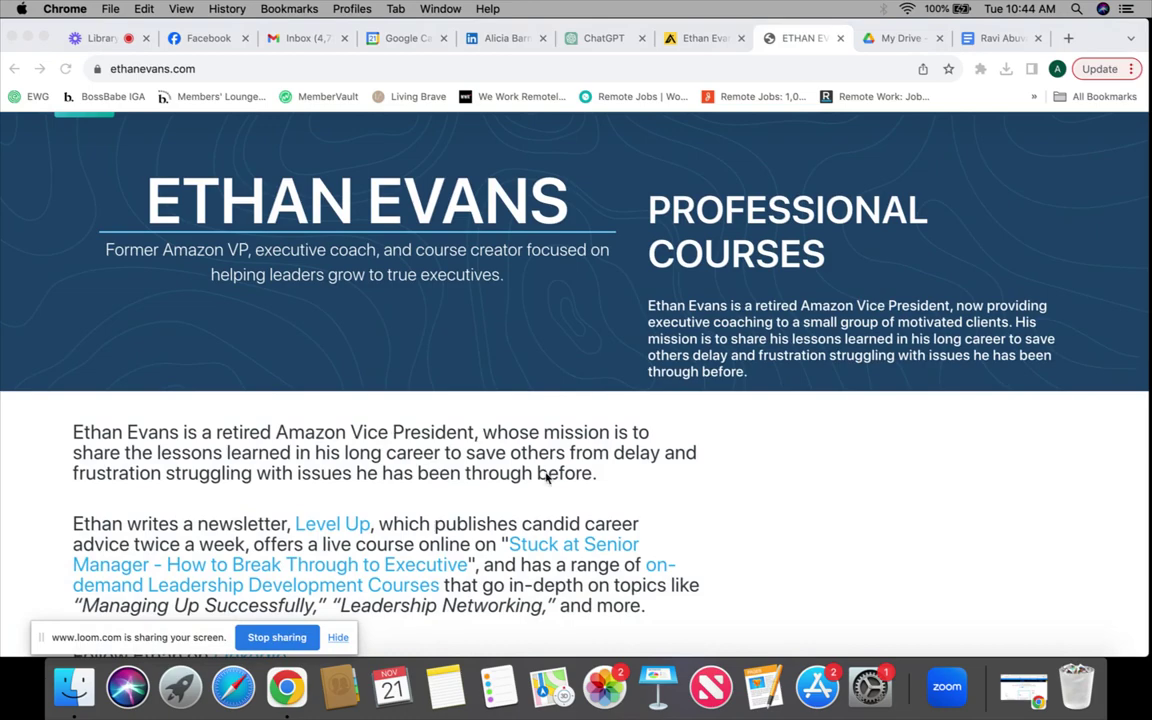
scroll(547, 478, down, 15)
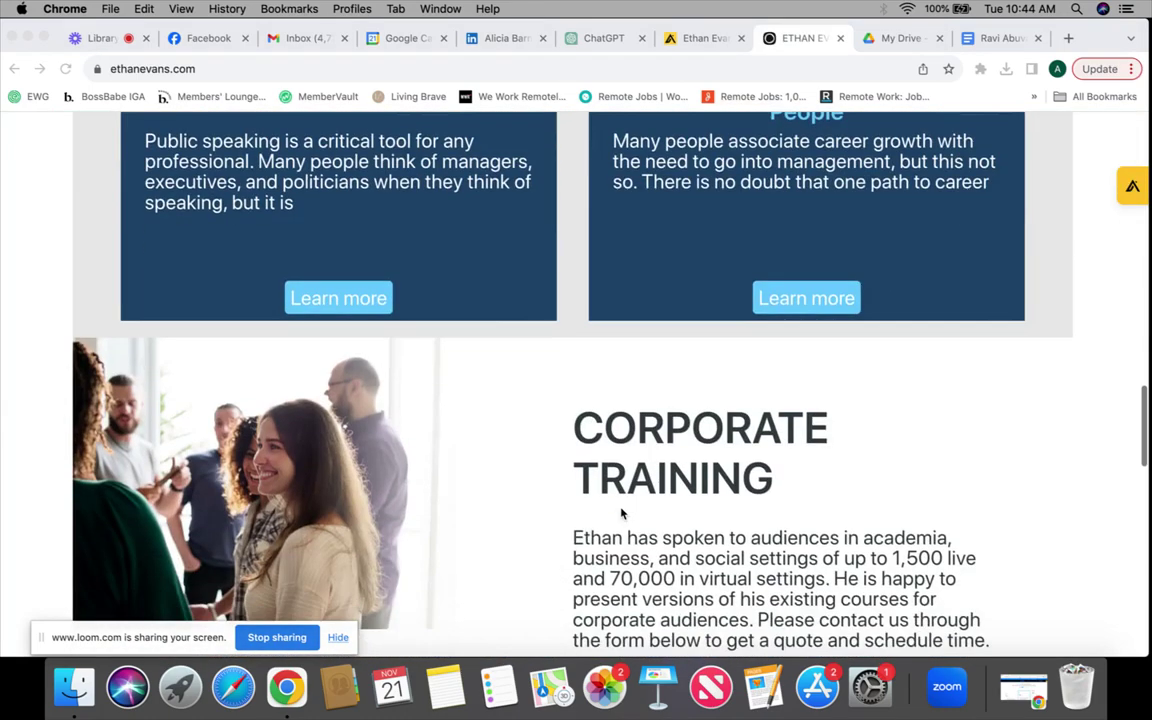
scroll(621, 513, down, 15)
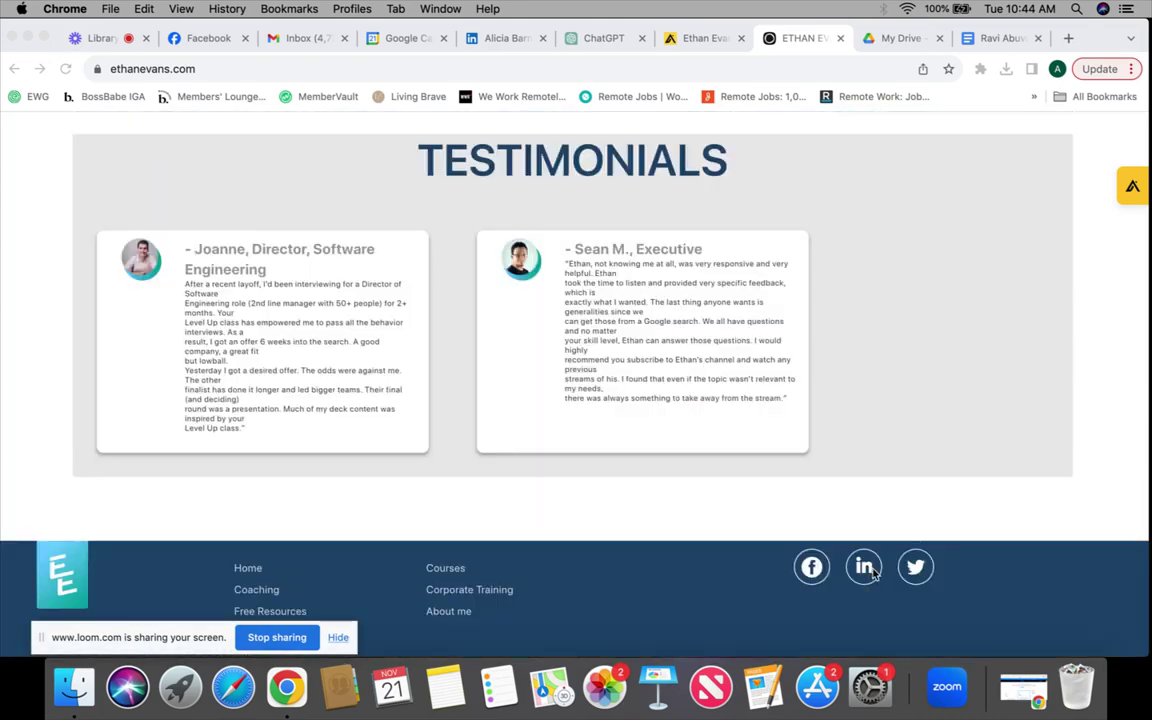
Open the Facebook page linked in the website's footer and examine its intro and recent posts.
click(812, 567)
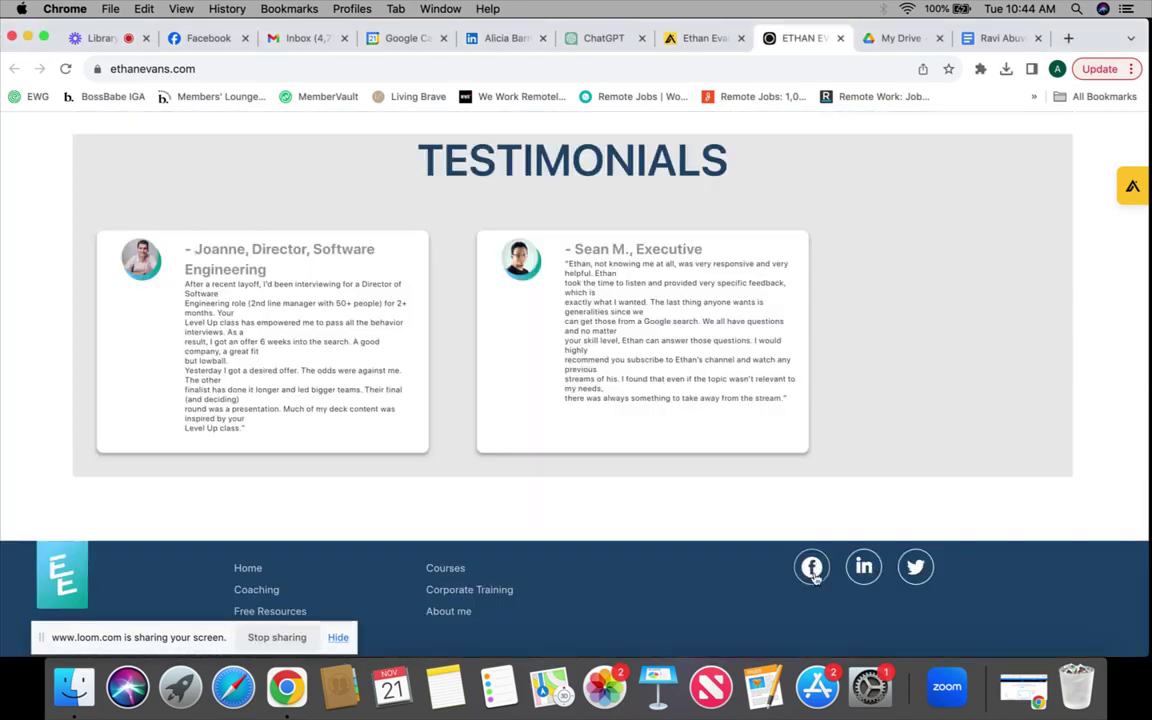
click(812, 567)
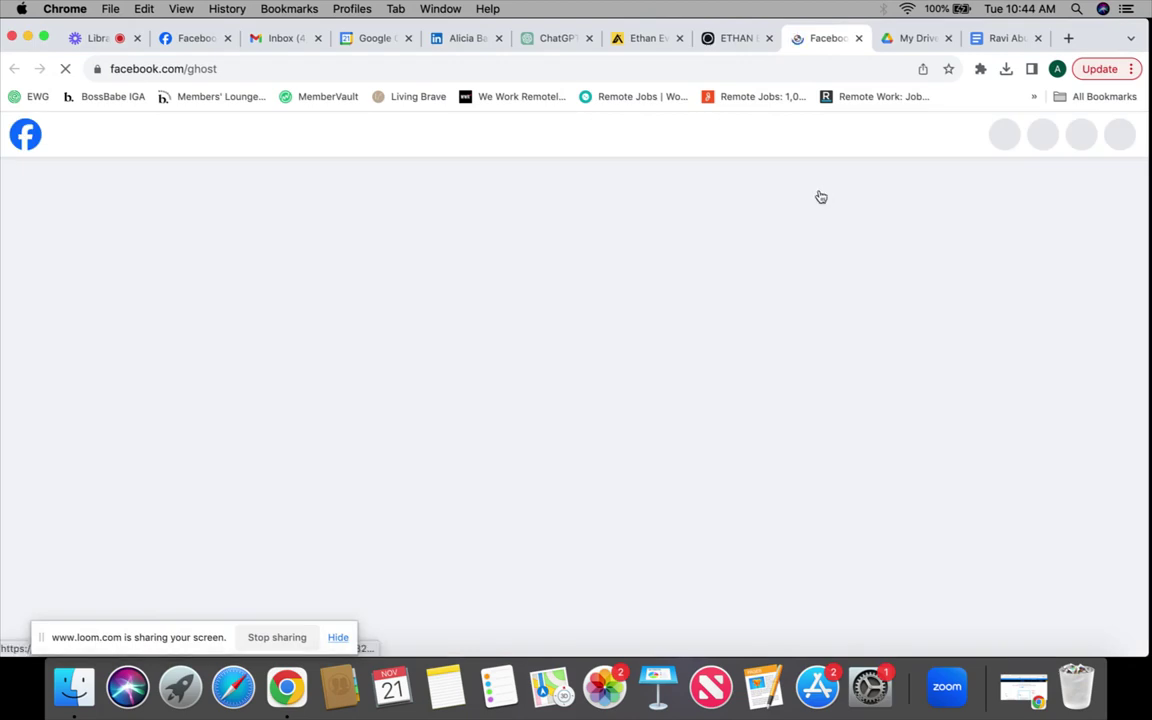
scroll(517, 314, down, 5)
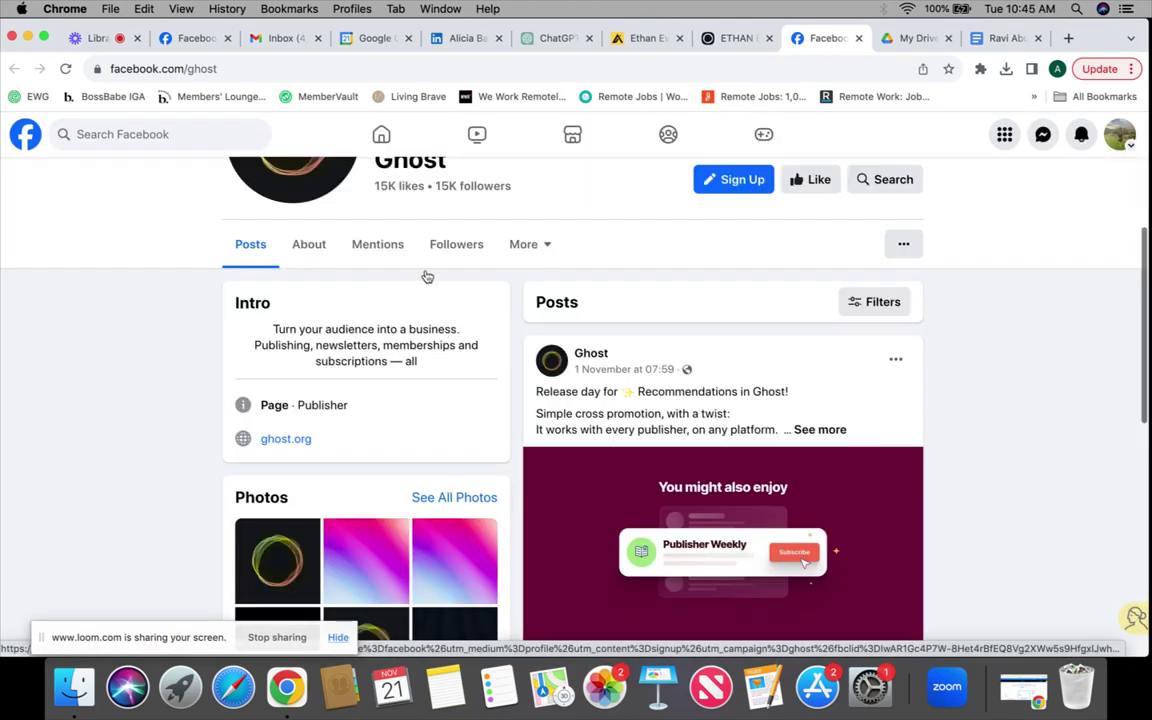
scroll(427, 276, down, 4)
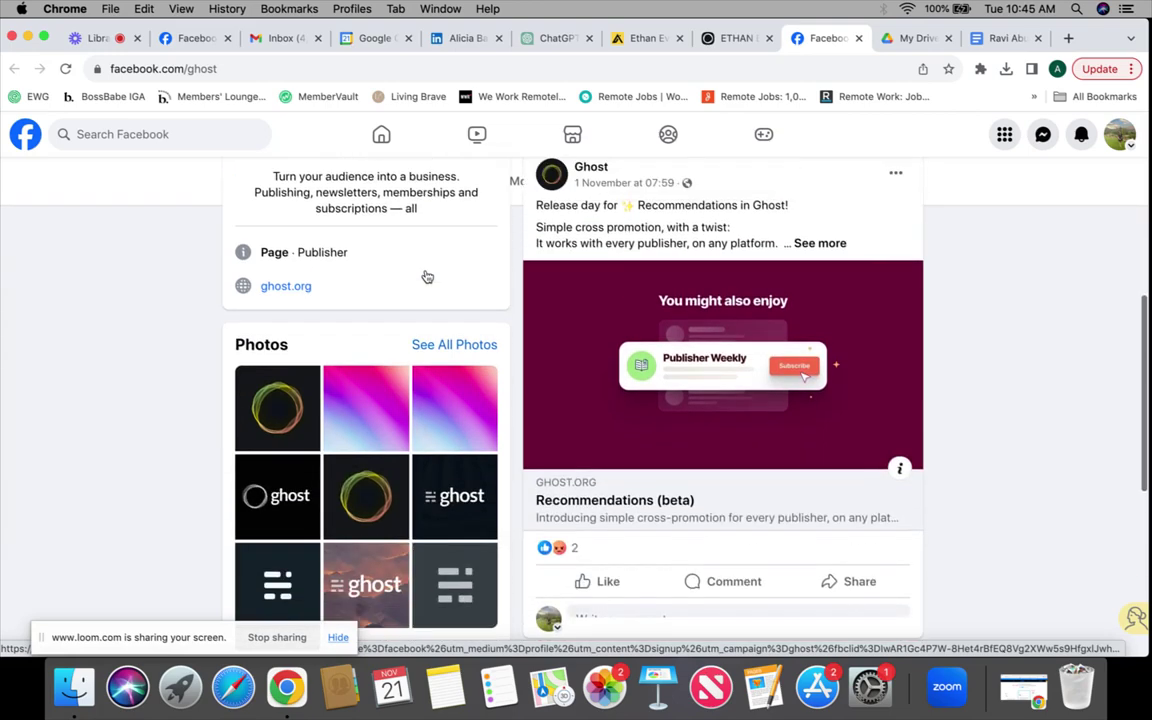
scroll(750, 244, up, 1)
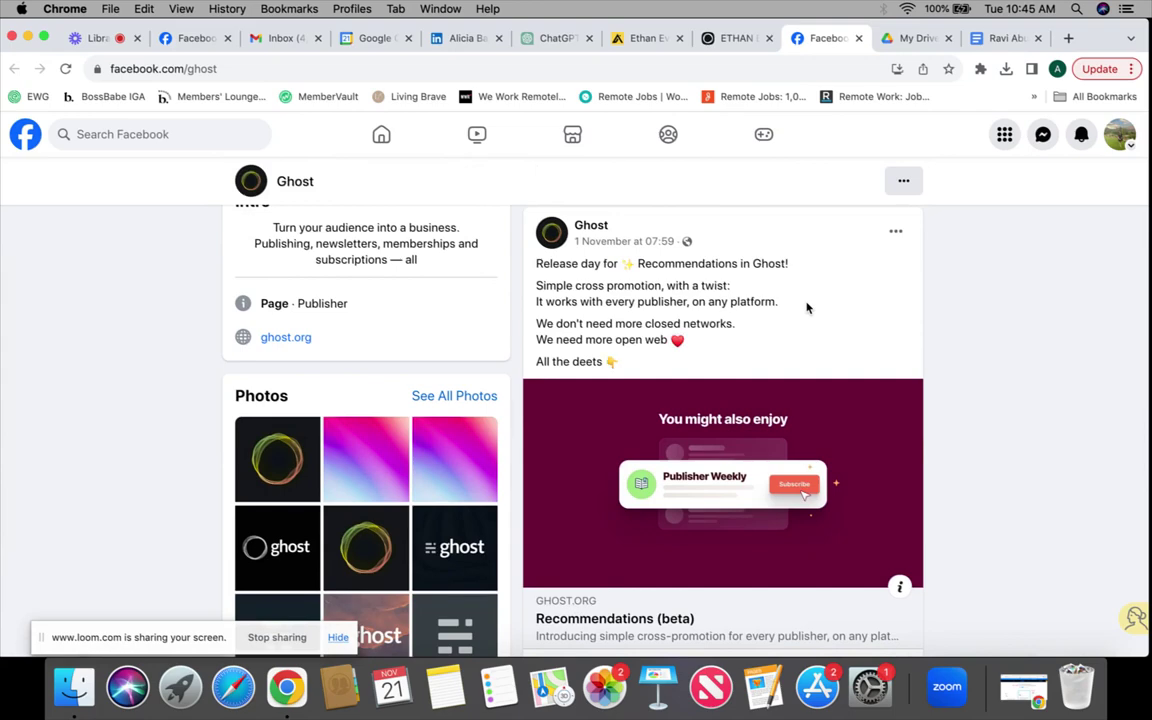
scroll(792, 324, down, 10)
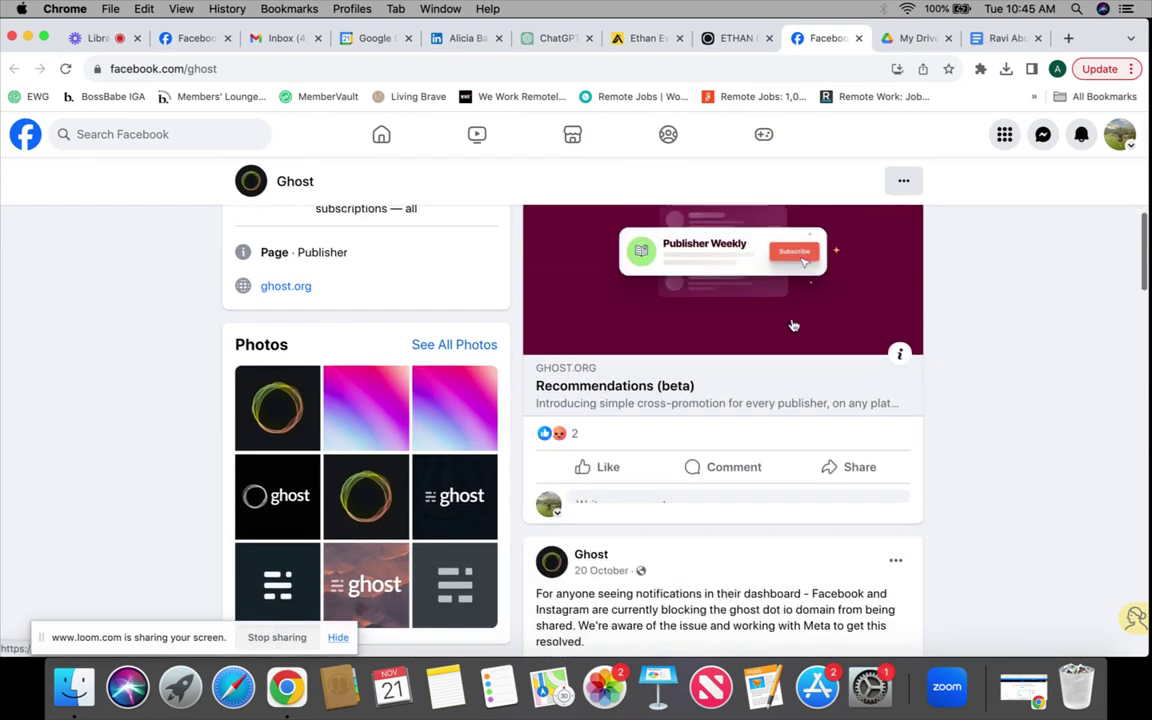
scroll(792, 324, down, 12)
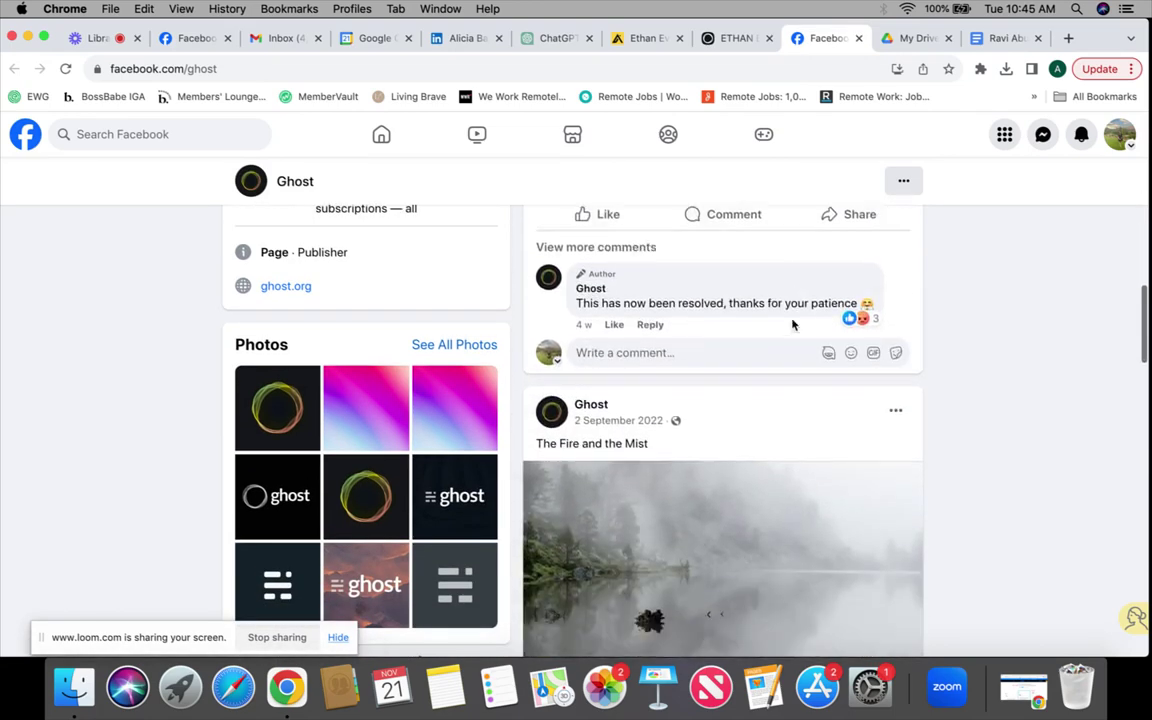
scroll(792, 324, up, 20)
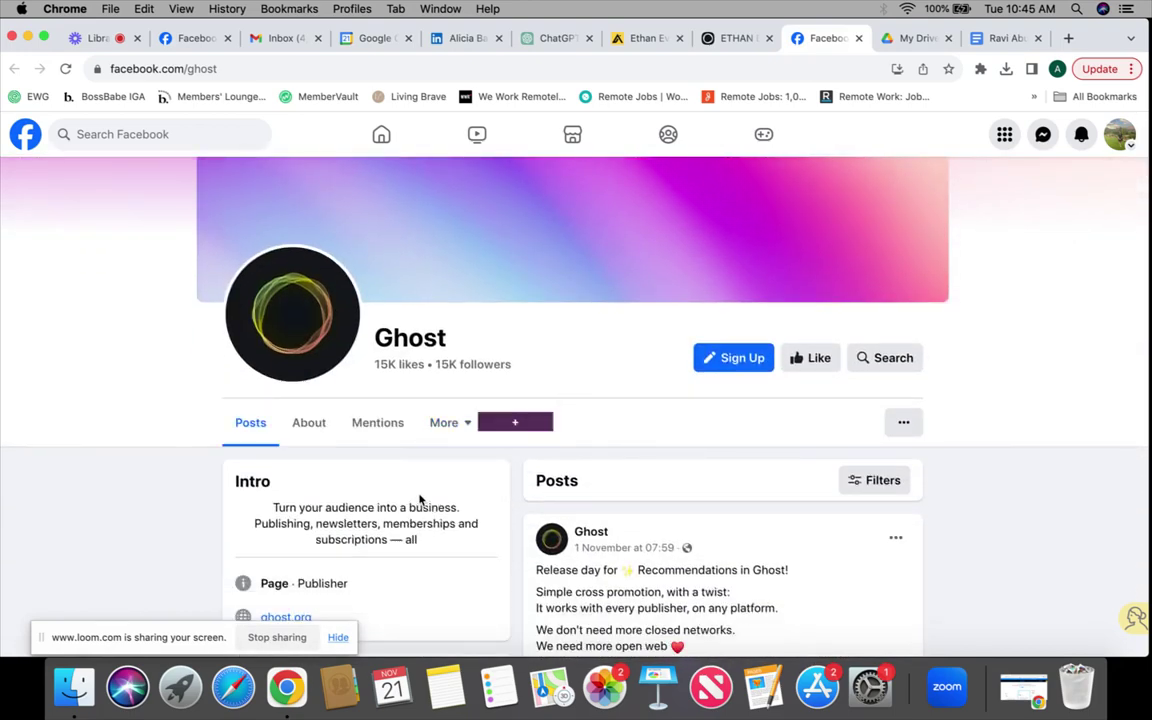
drag(418, 498, 450, 553)
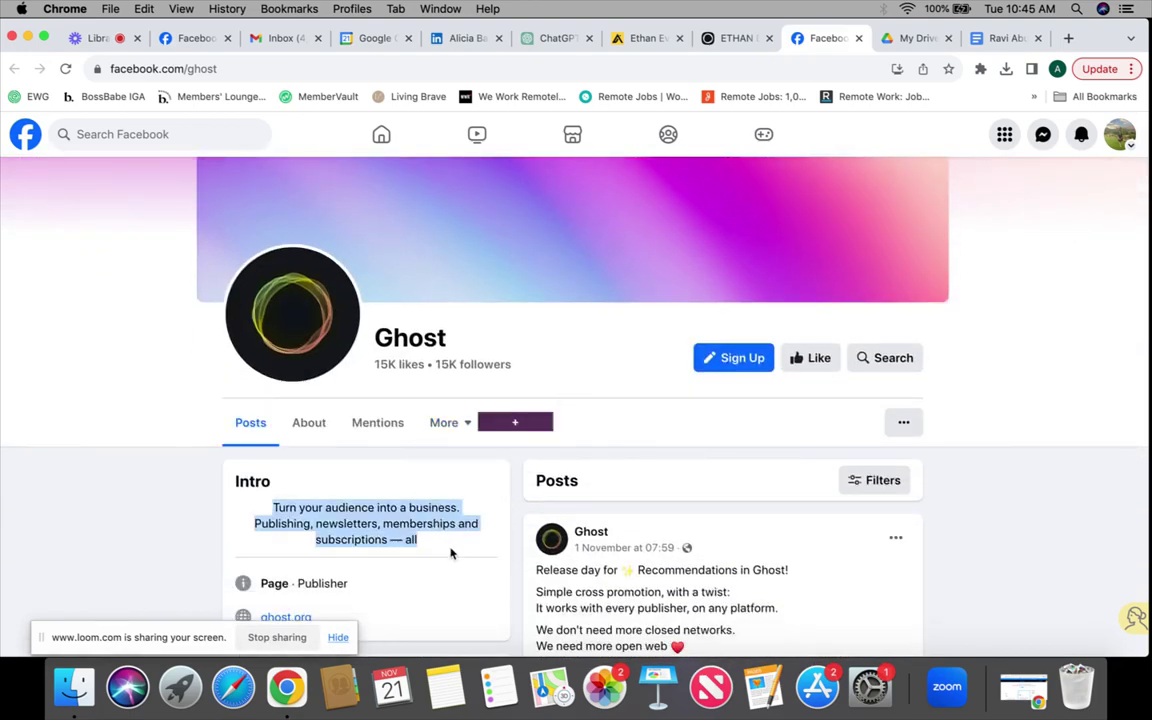
click(450, 553)
click(1073, 311)
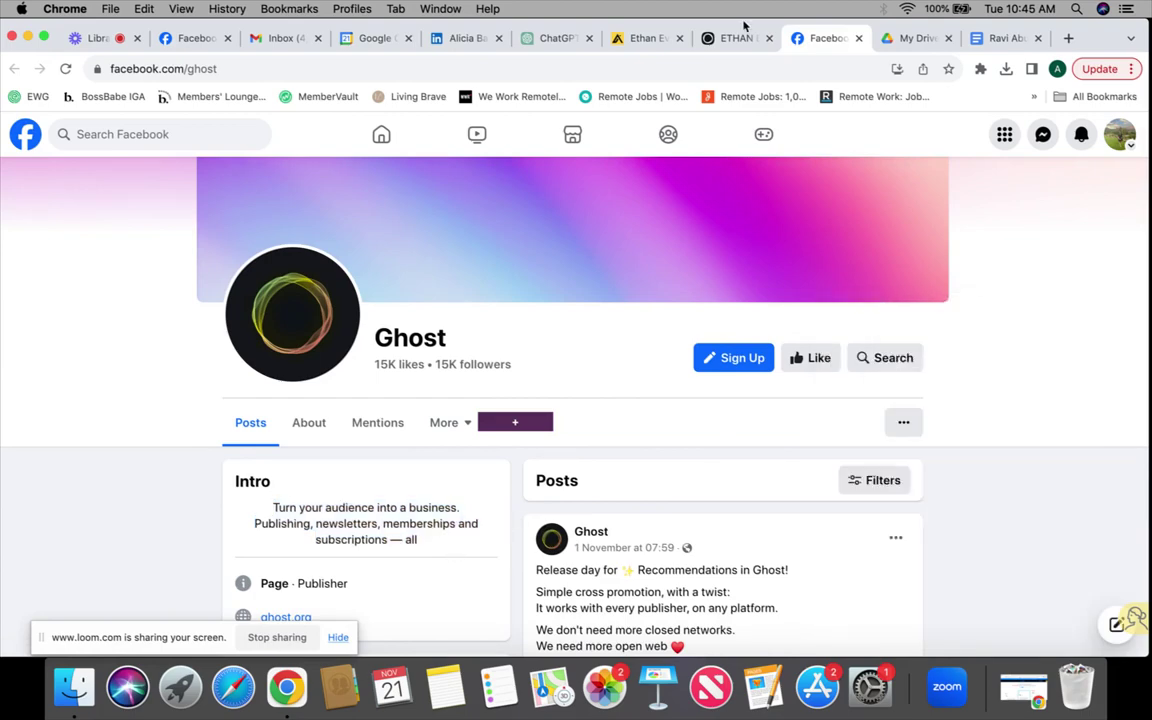
Close the Facebook page and the coach's website, and go back to the lead list in Apollo.
key(super+w)
click(767, 38)
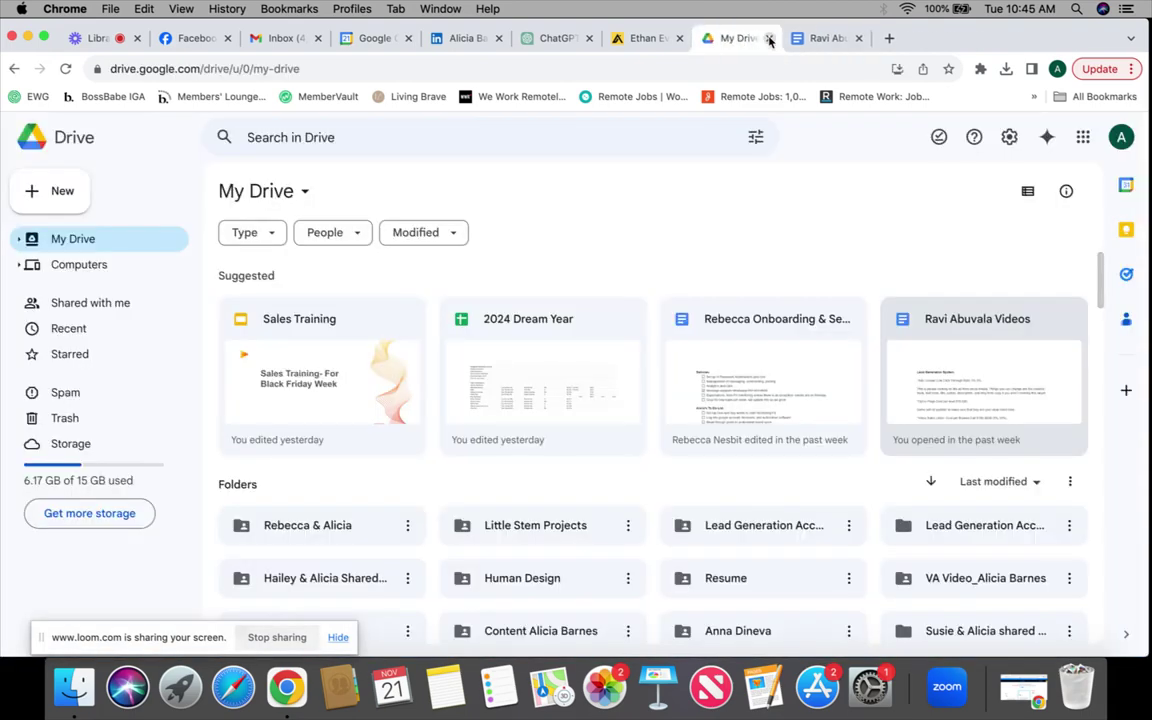
click(648, 39)
click(14, 68)
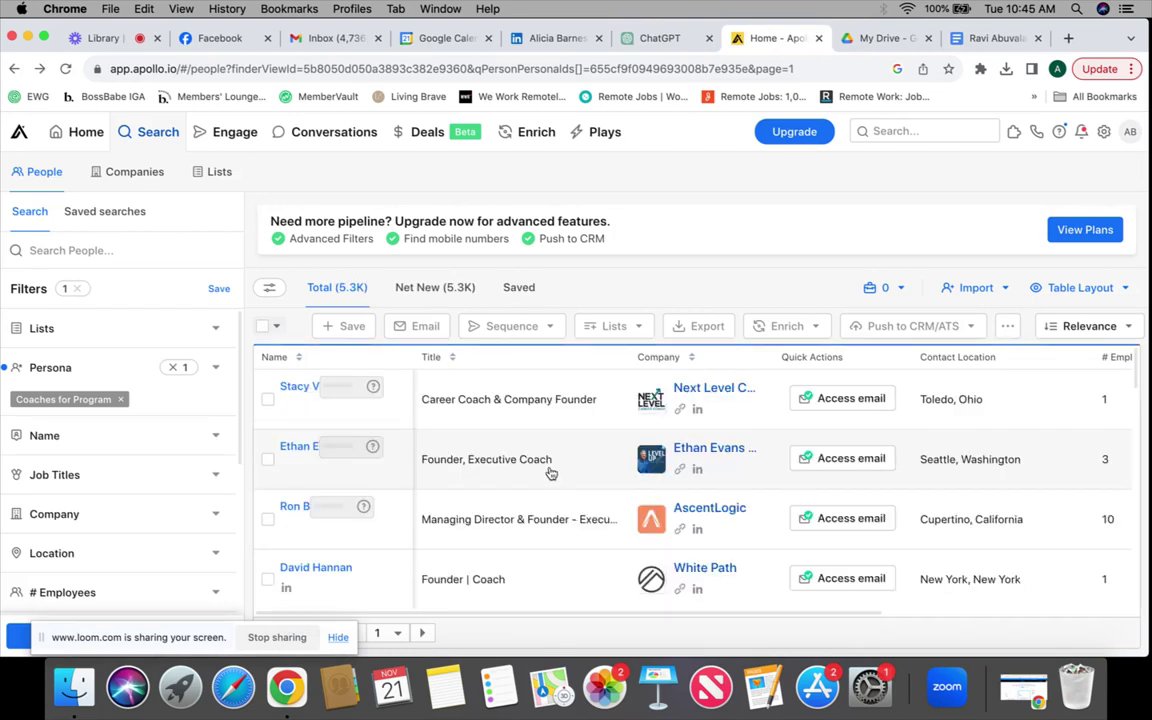
Open the AscentLogic company record from the lead list and visit the company's website.
scroll(549, 472, down, 2)
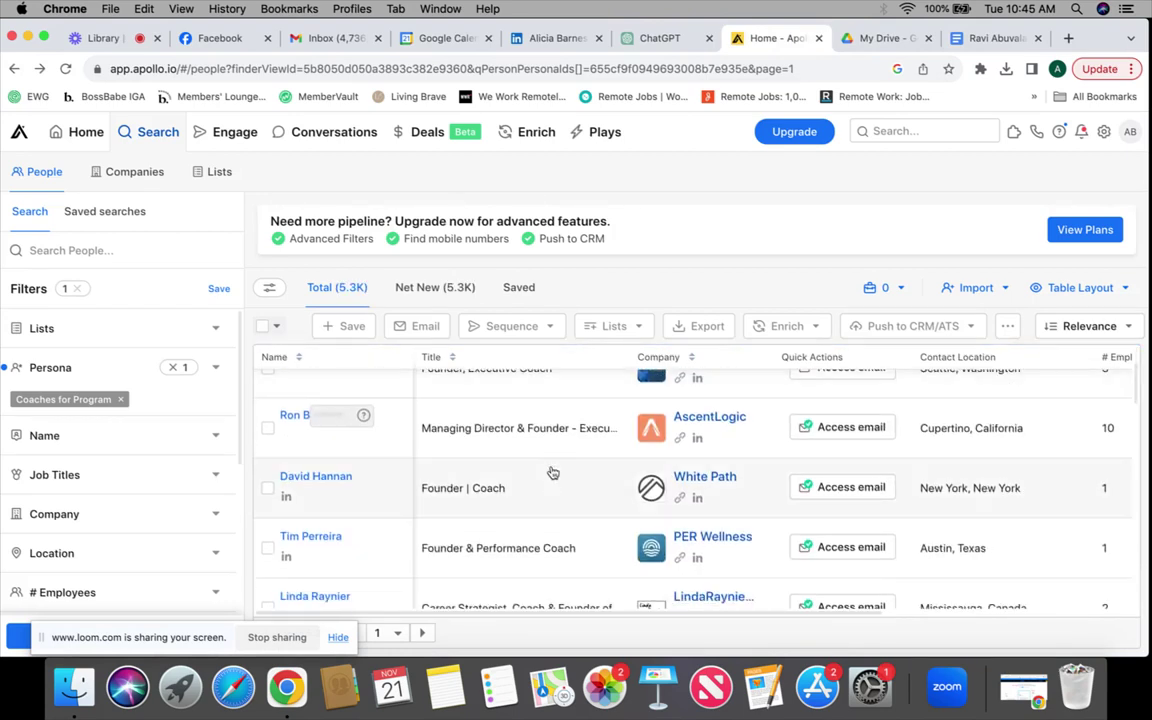
click(698, 424)
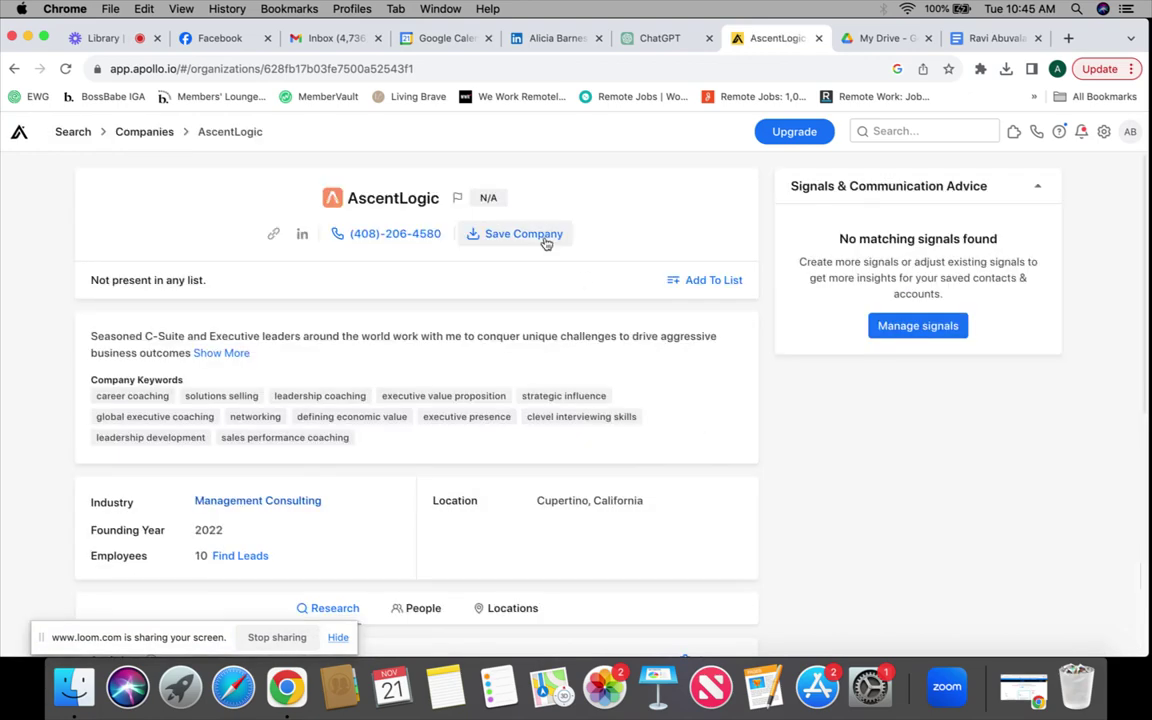
click(273, 235)
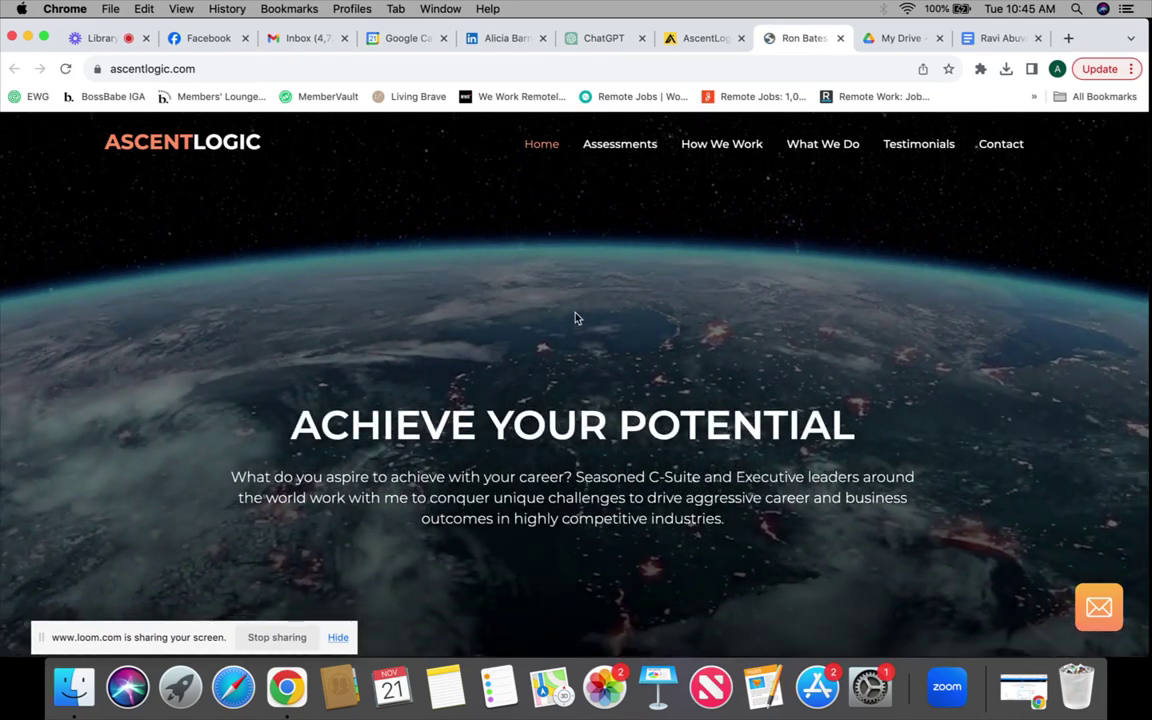
Skim the AscentLogic home page, including the section on what clients aspire to achieve.
scroll(576, 318, down, 5)
scroll(576, 318, down, 15)
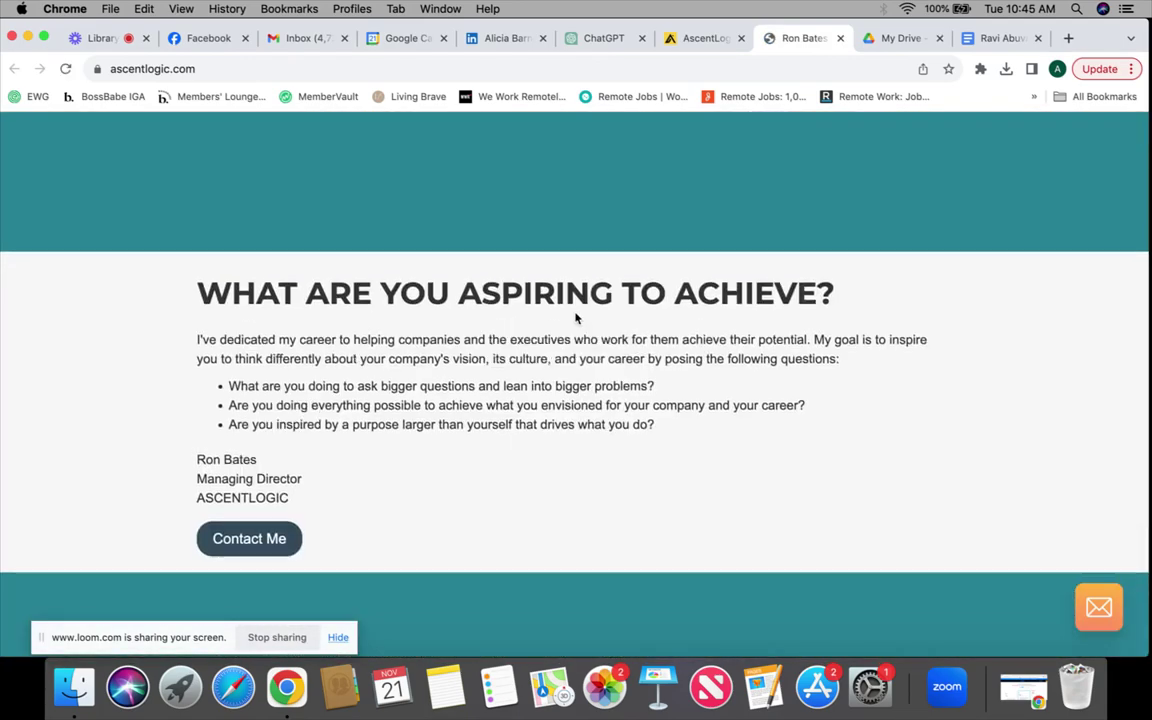
scroll(576, 318, down, 10)
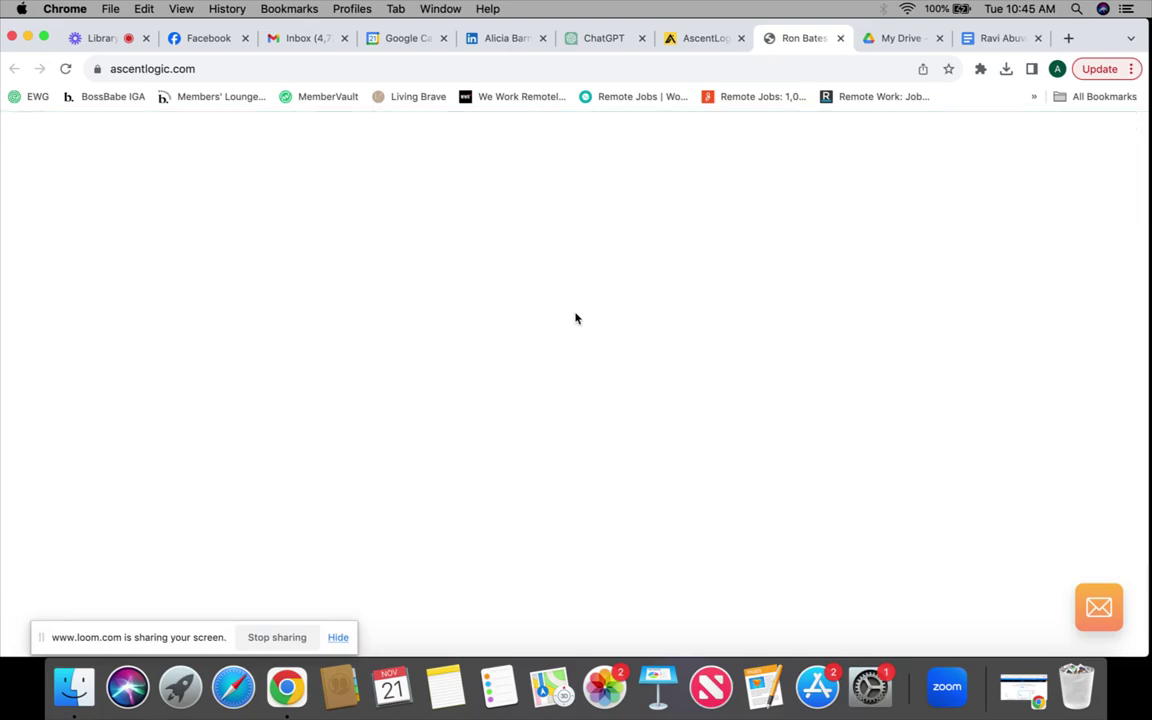
scroll(576, 318, up, 20)
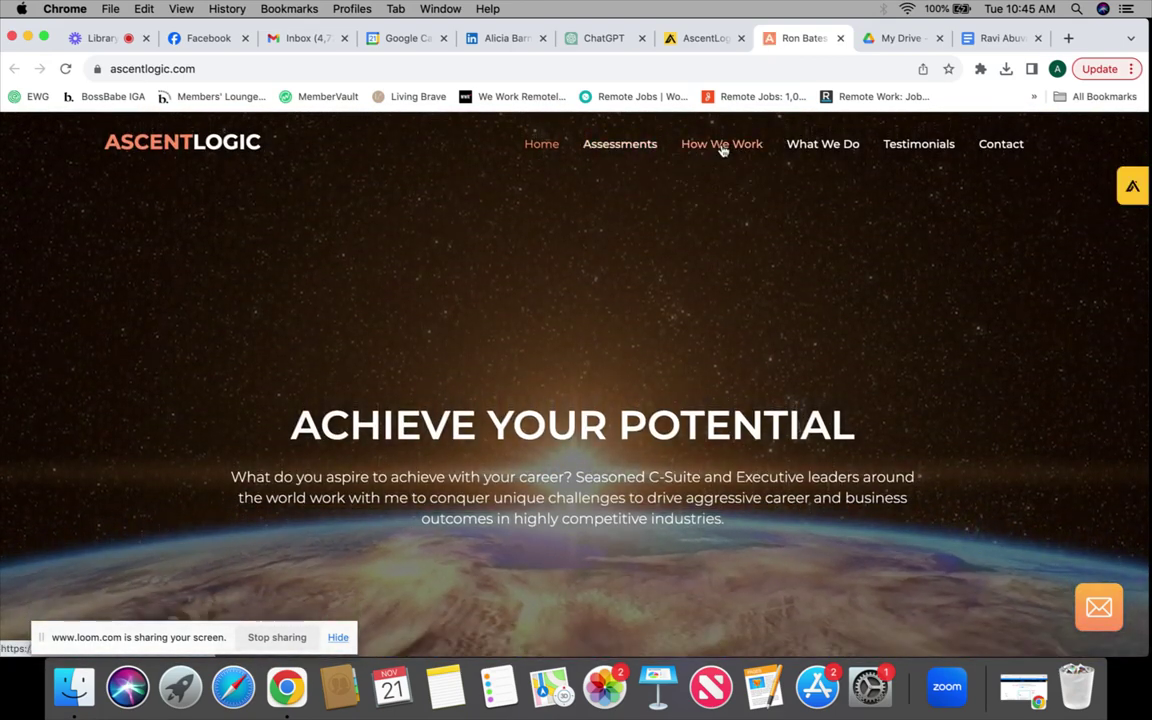
Go to AscentLogic's contact section and look over the client testimonials above it.
click(1001, 143)
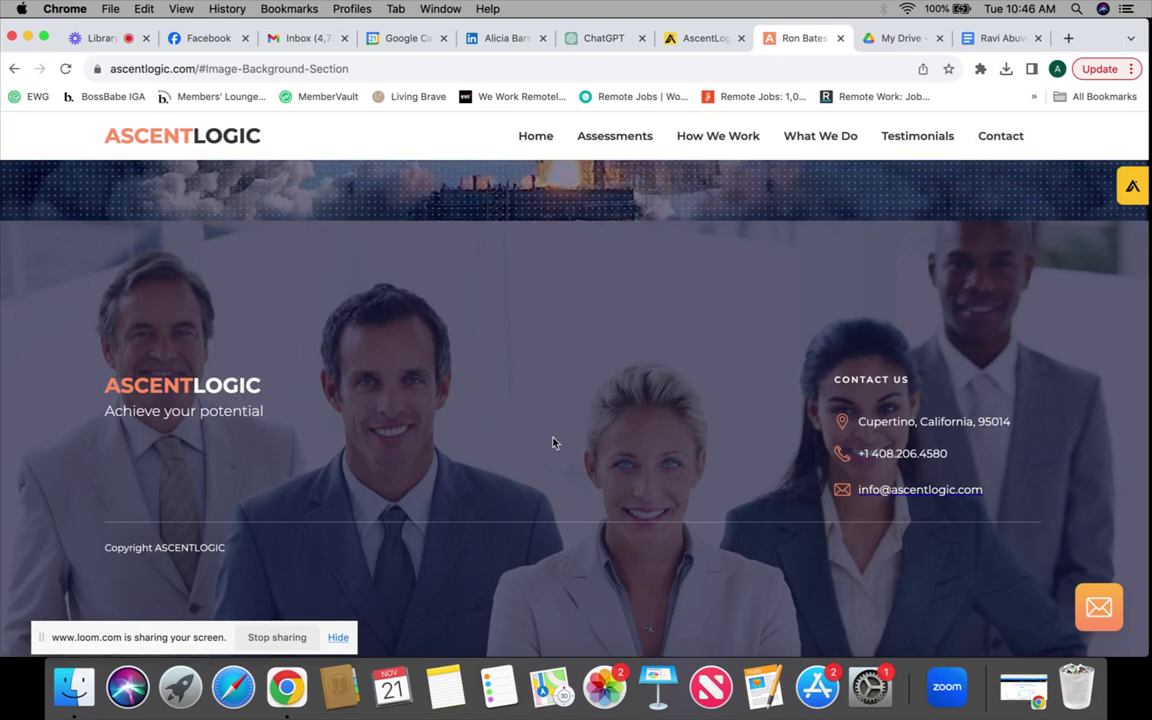
scroll(554, 443, up, 3)
scroll(554, 443, up, 15)
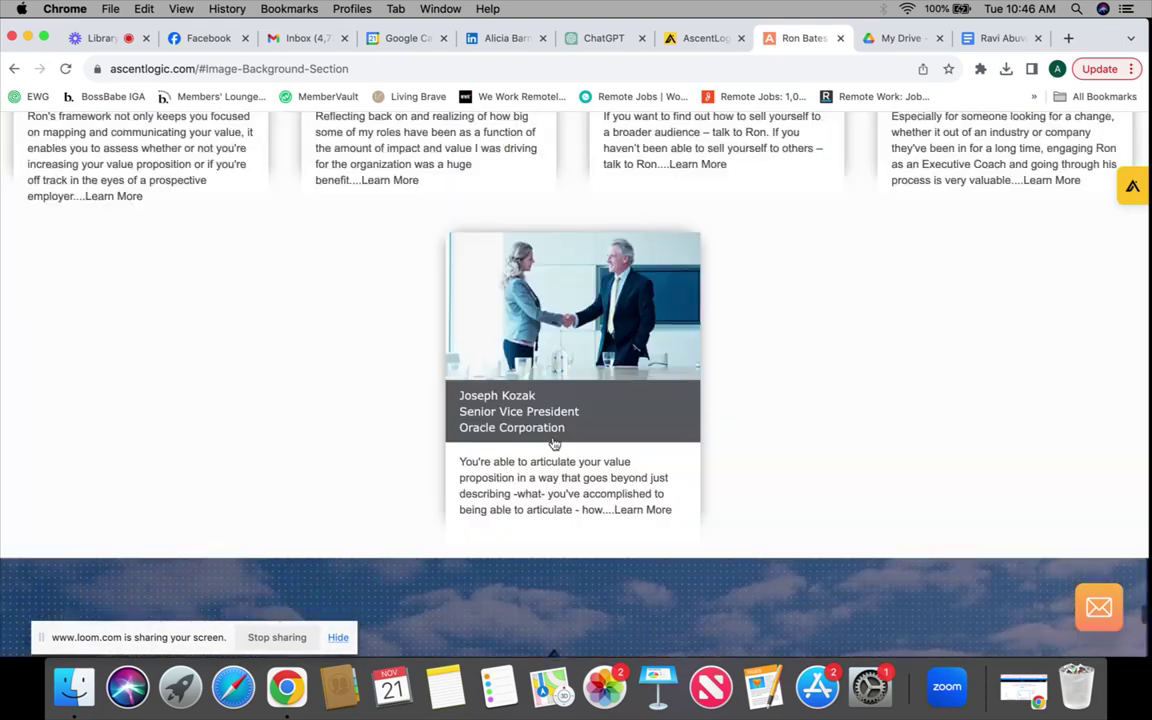
scroll(554, 443, up, 15)
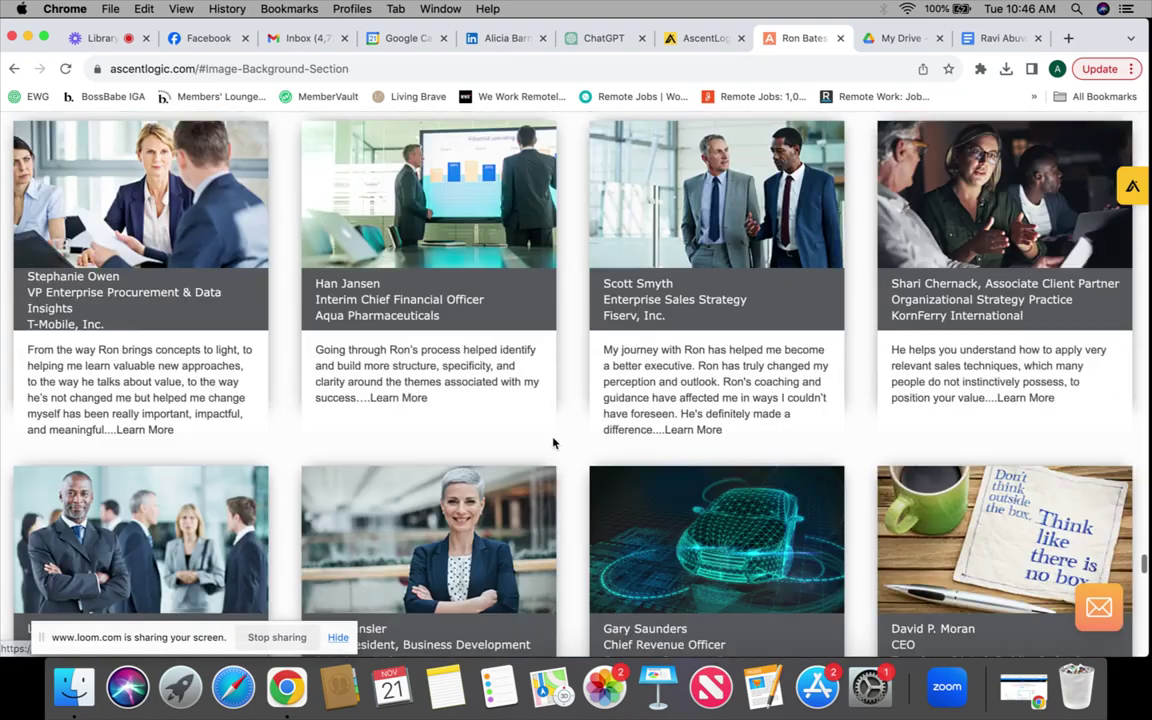
Skim back over AscentLogic's testimonials and home page, and view its What We Do and Contact sections.
scroll(553, 440, up, 15)
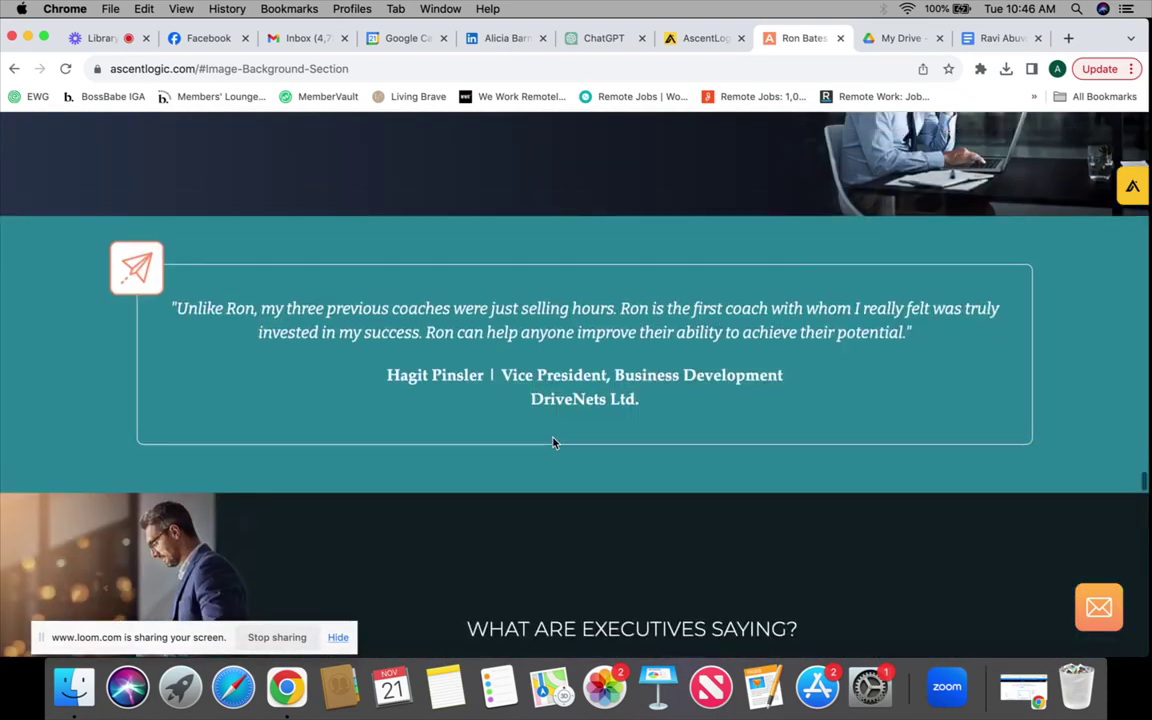
scroll(553, 443, up, 15)
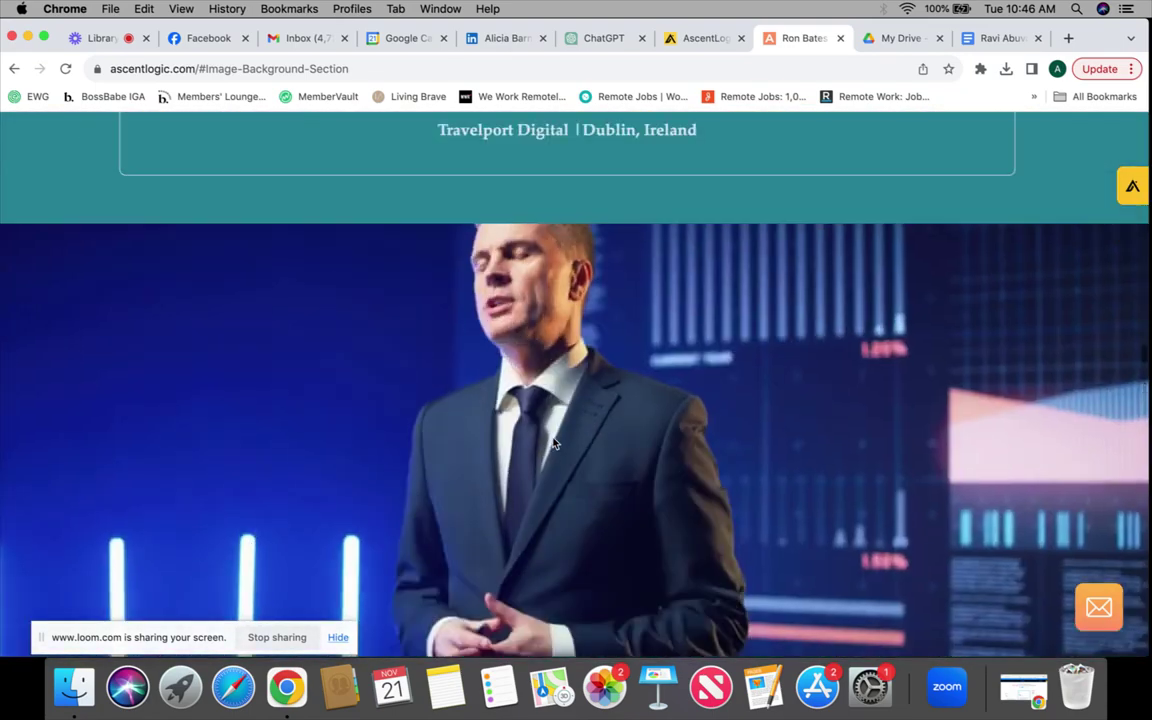
scroll(553, 440, up, 15)
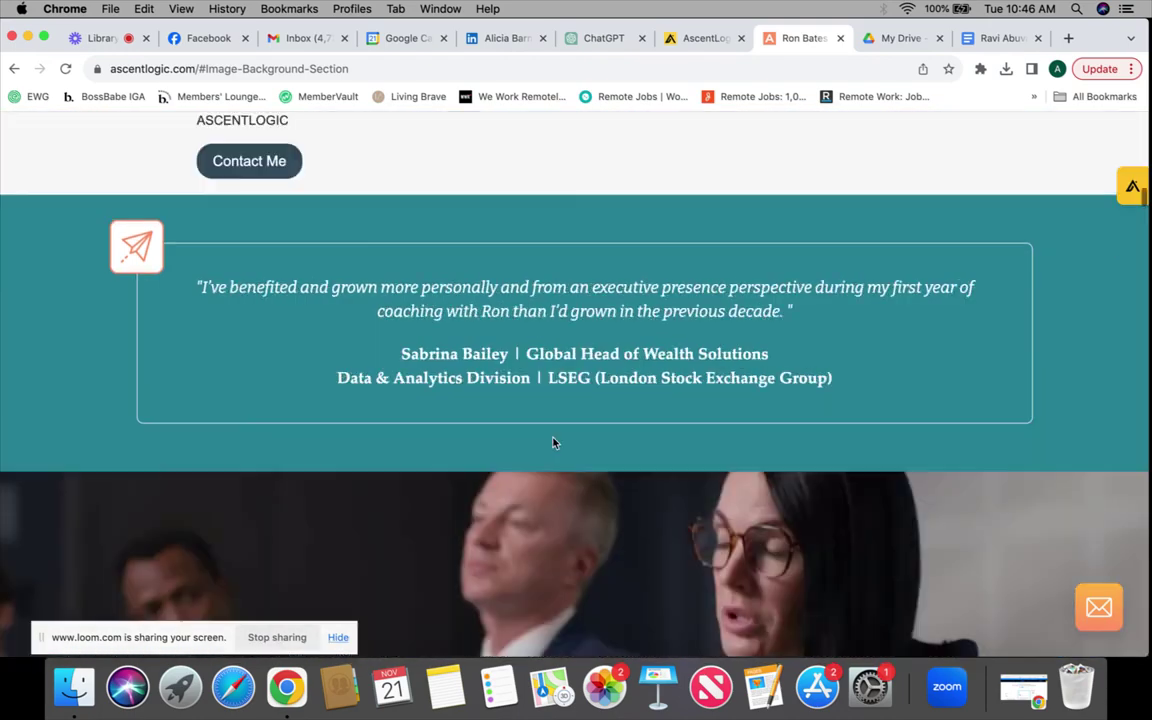
scroll(553, 443, down, 3)
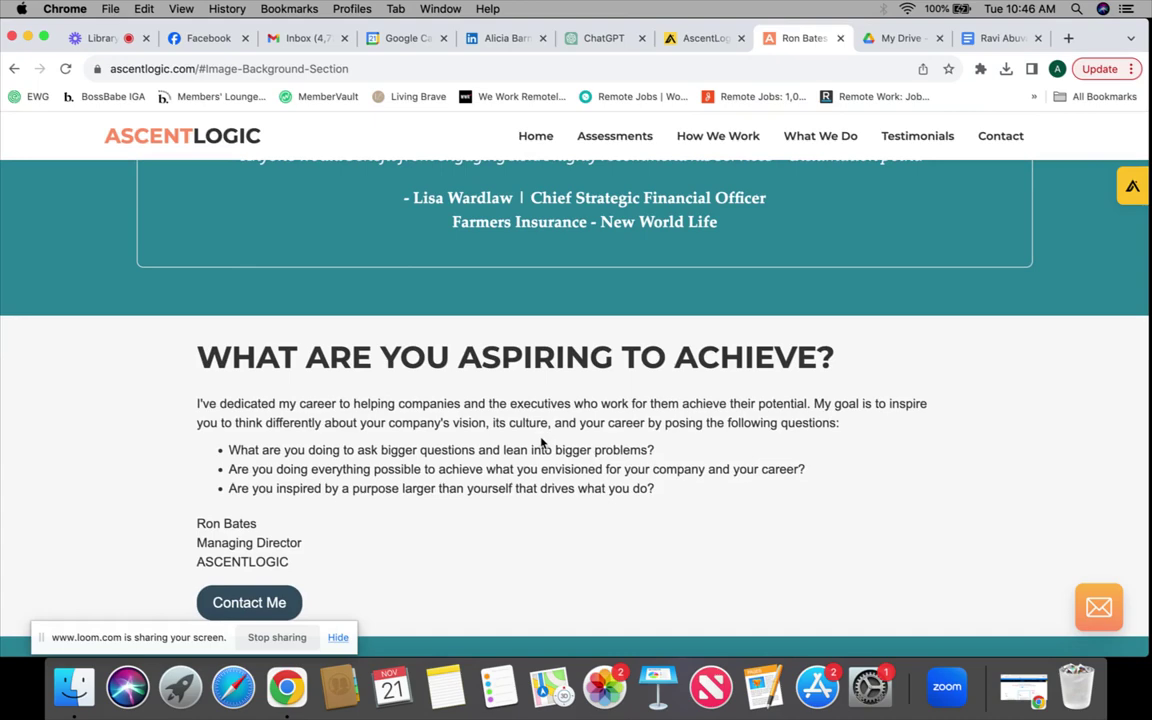
scroll(541, 443, up, 15)
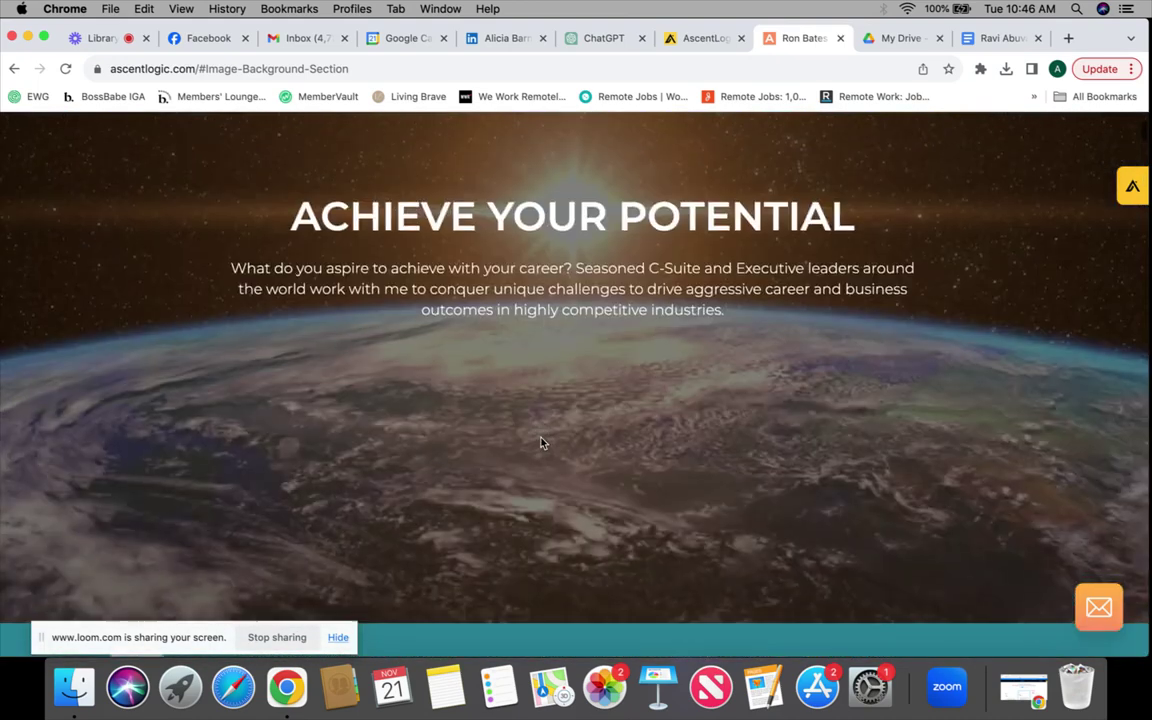
scroll(541, 443, up, 5)
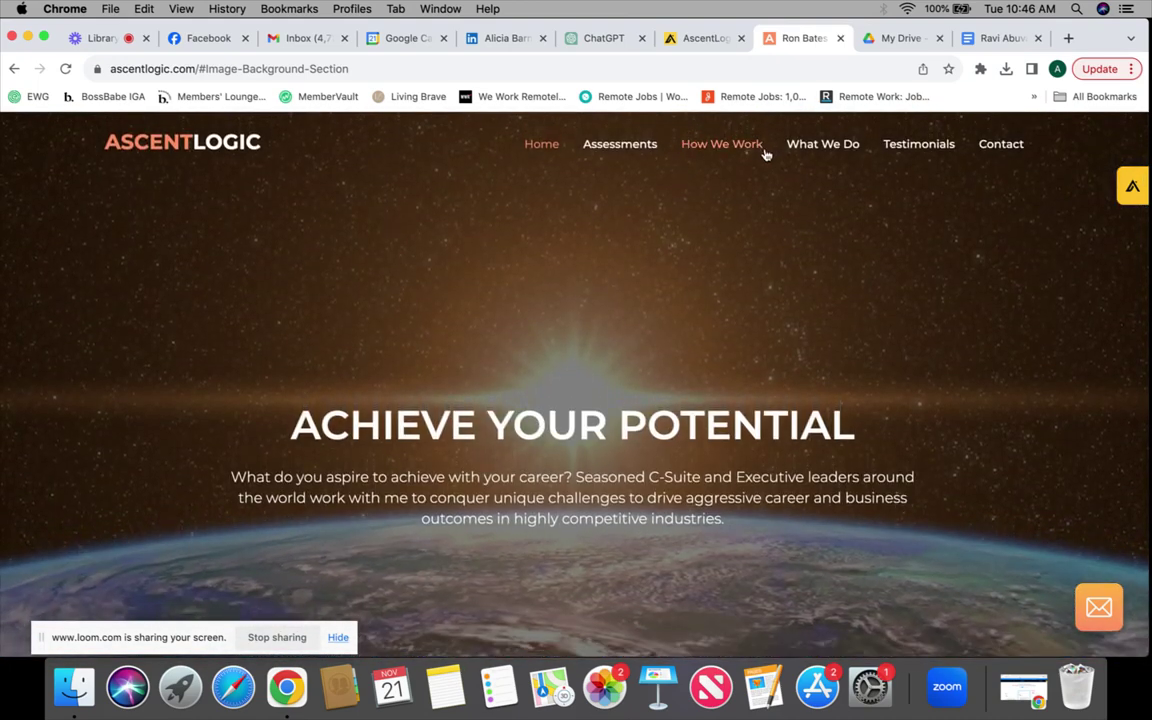
click(825, 149)
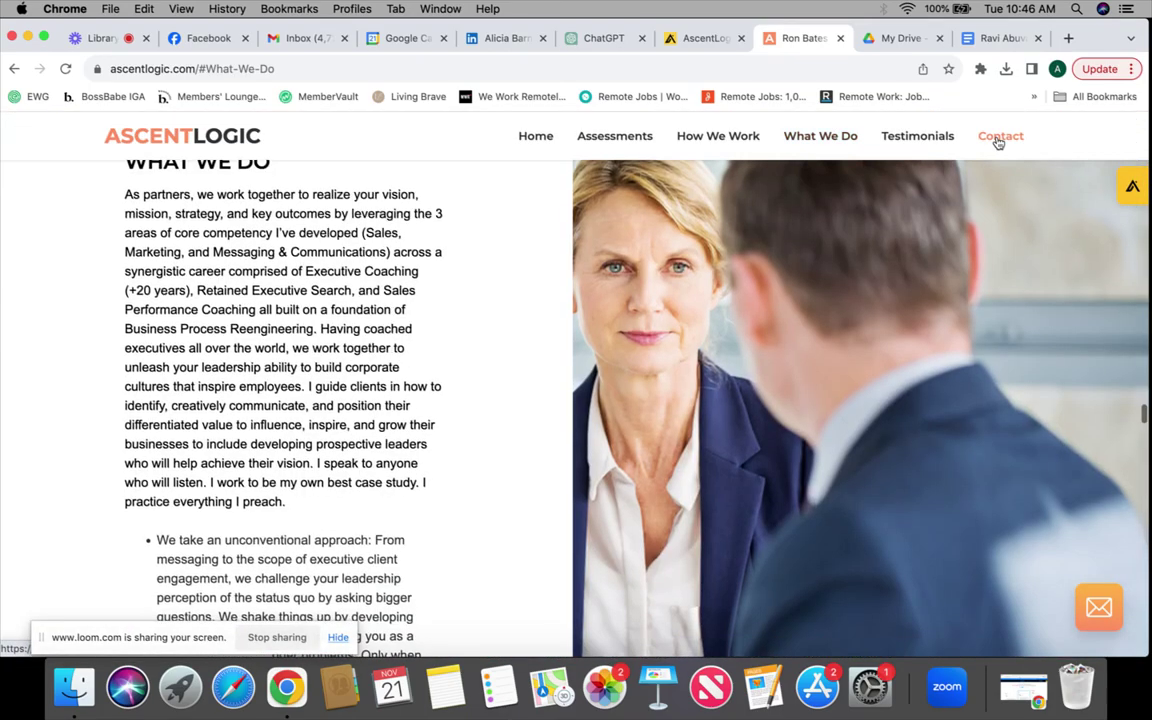
click(998, 138)
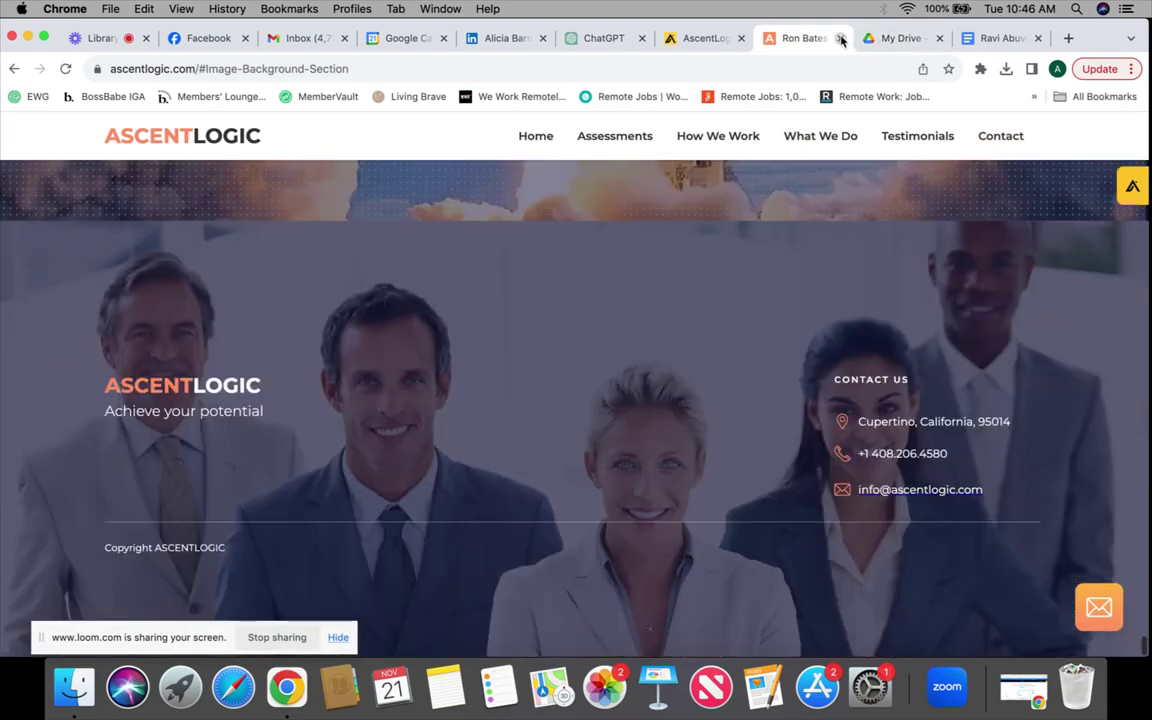
Close the AscentLogic website, go back to the lead list in Apollo and select all 25 leads on the first page.
click(840, 39)
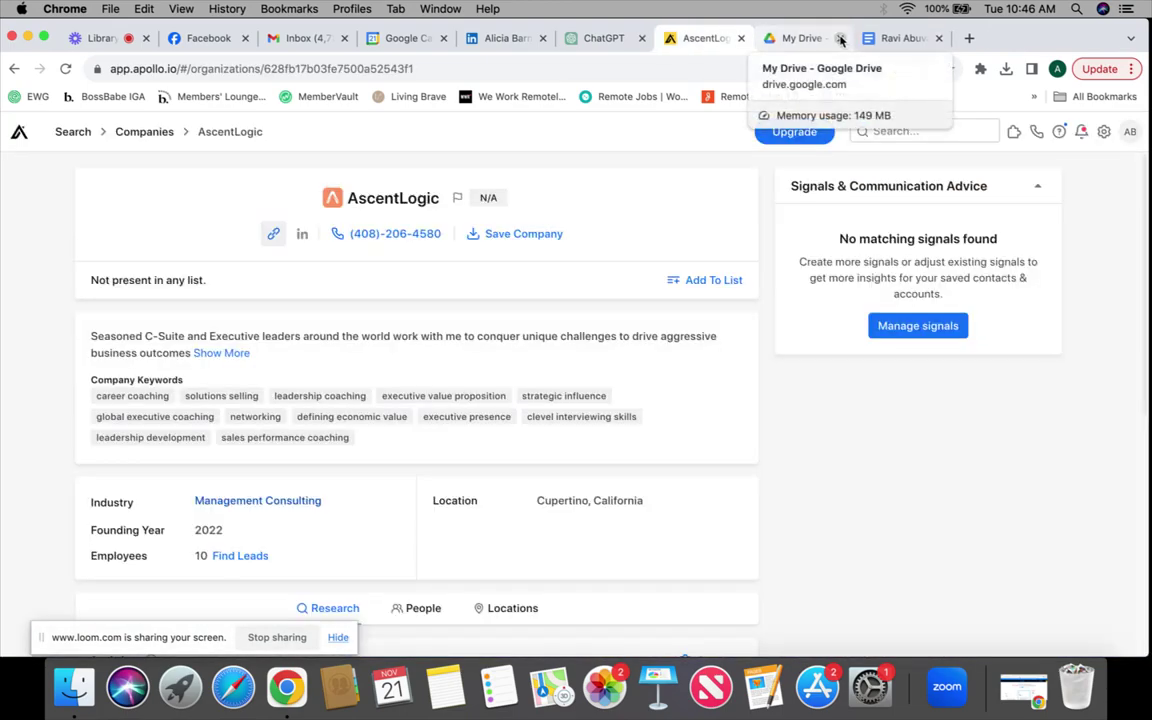
click(15, 69)
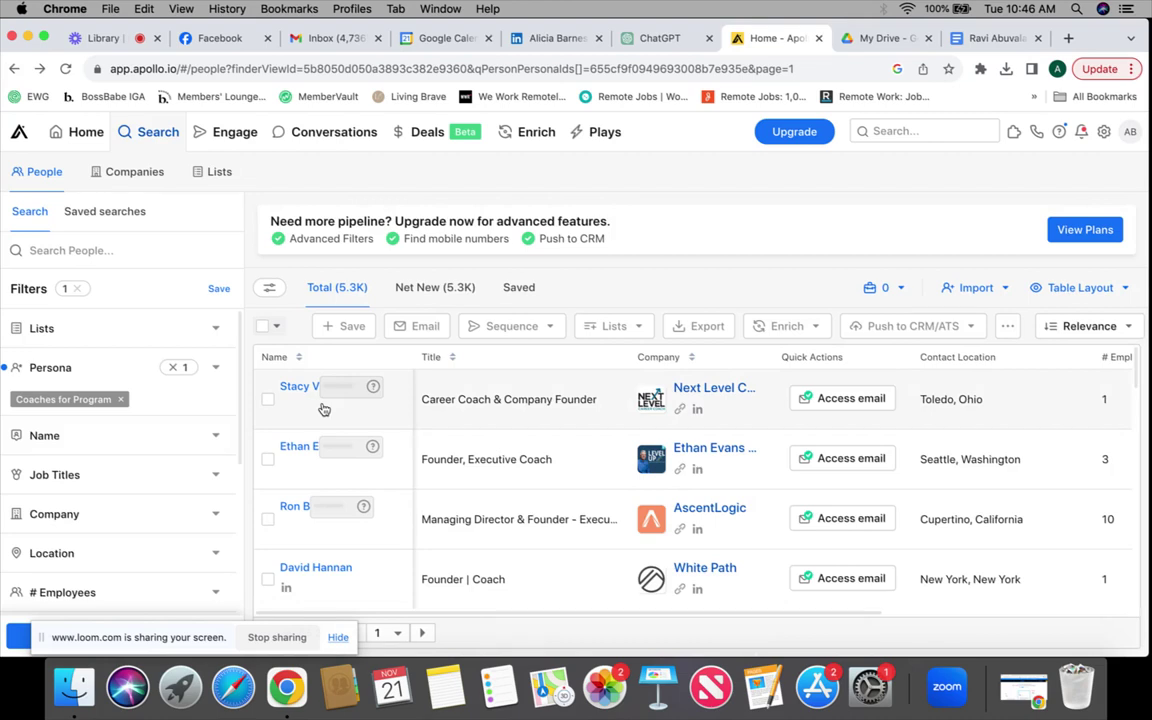
click(268, 402)
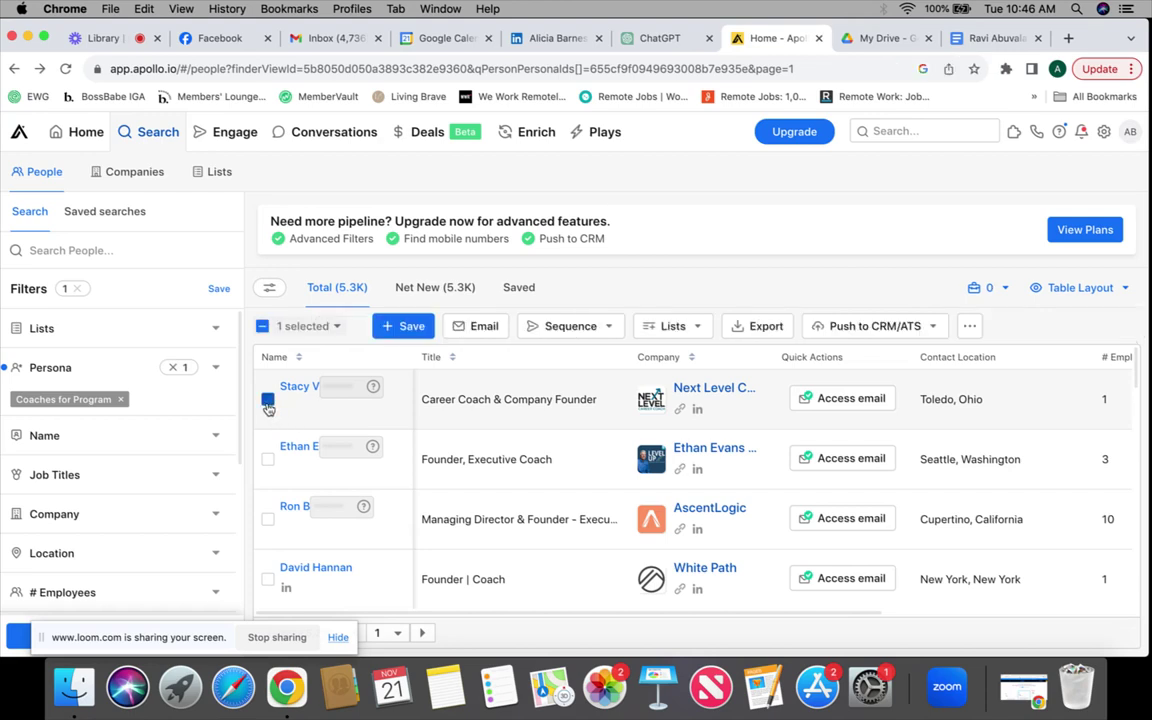
click(268, 461)
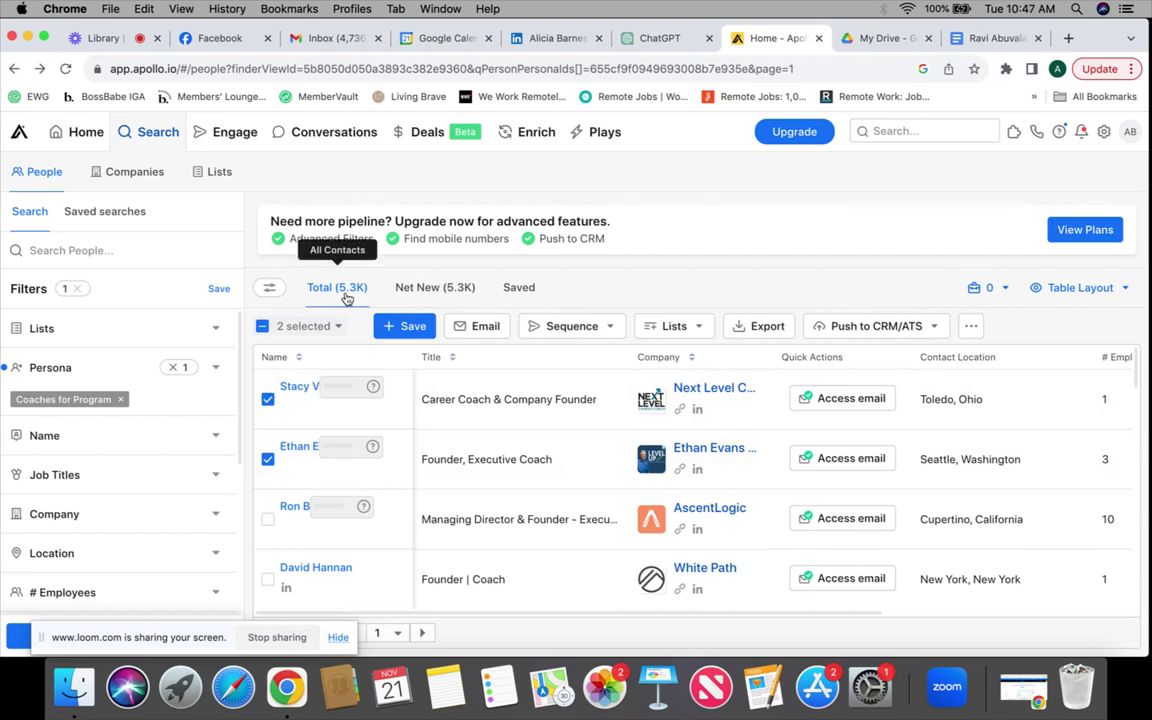
scroll(303, 450, down, 2)
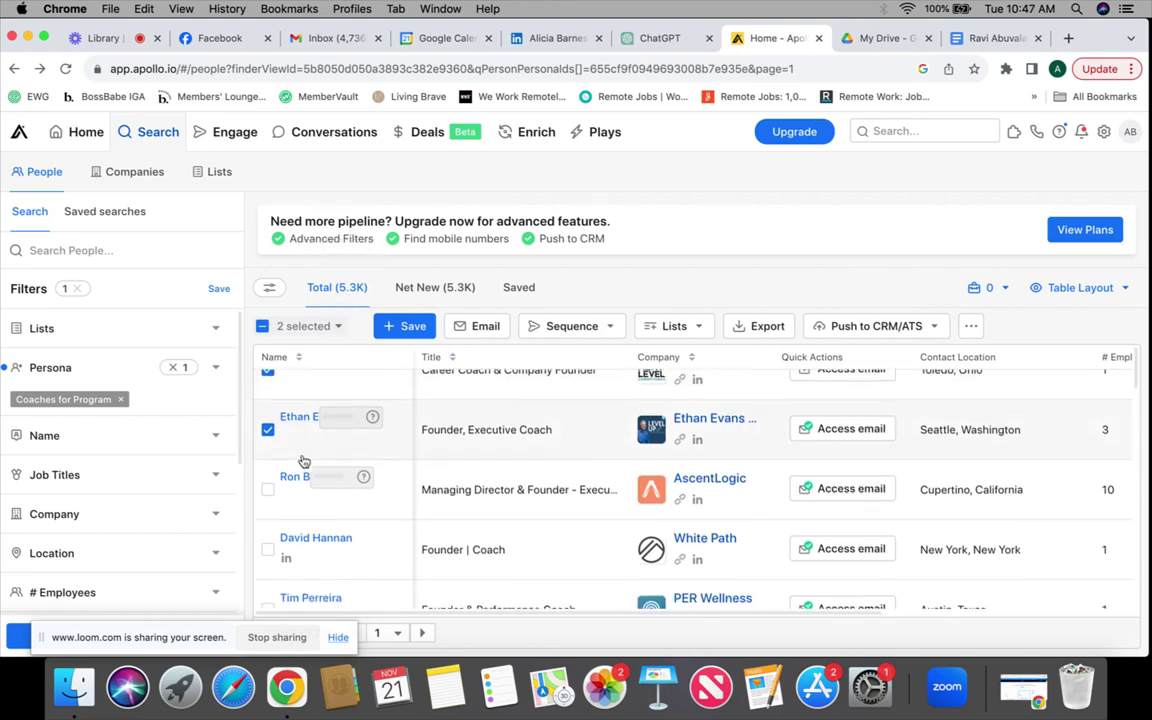
click(269, 472)
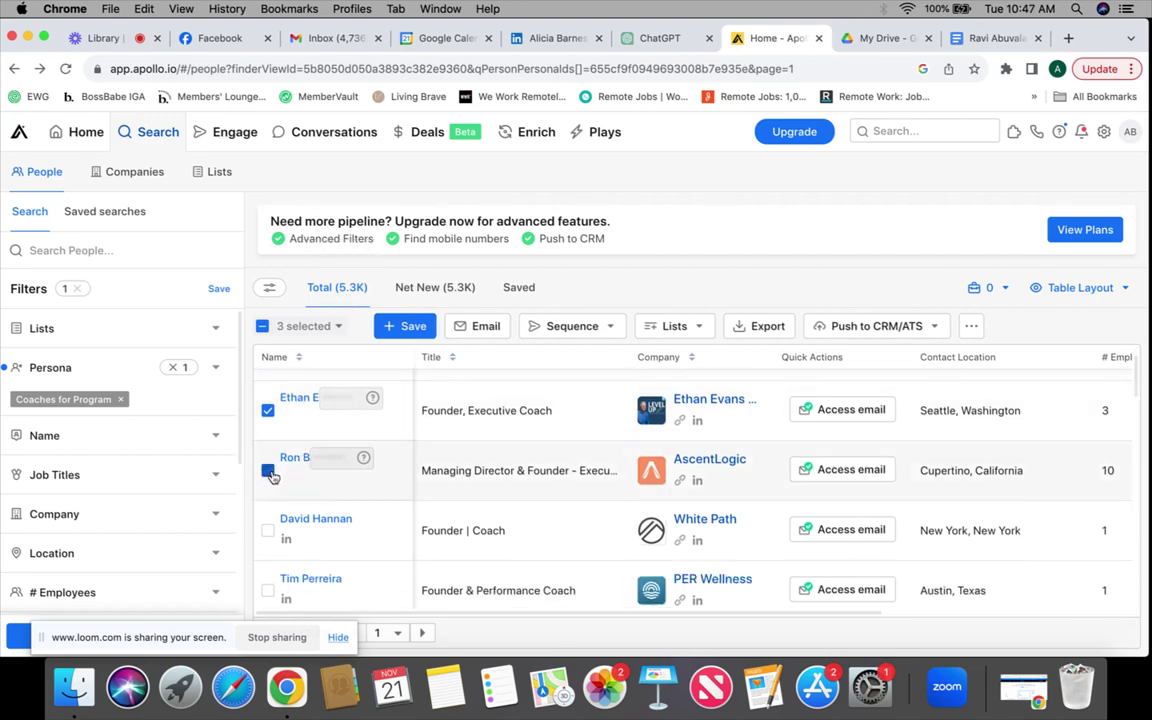
click(268, 532)
scroll(270, 535, down, 1)
click(269, 516)
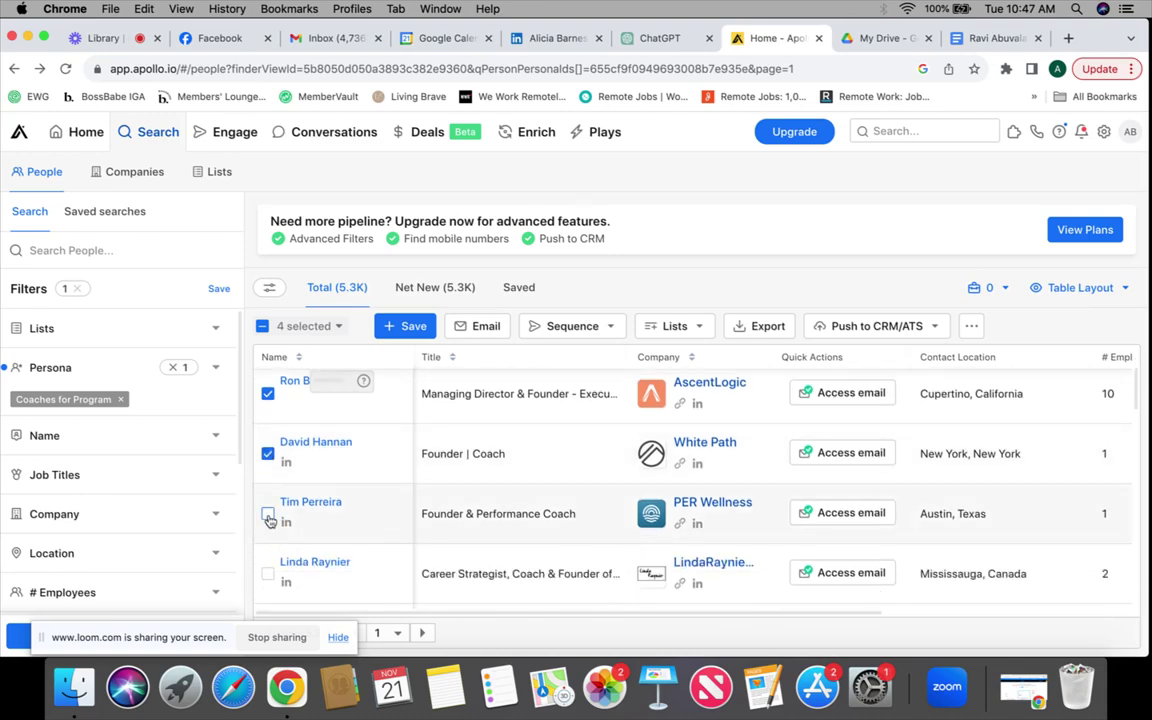
scroll(269, 520, down, 2)
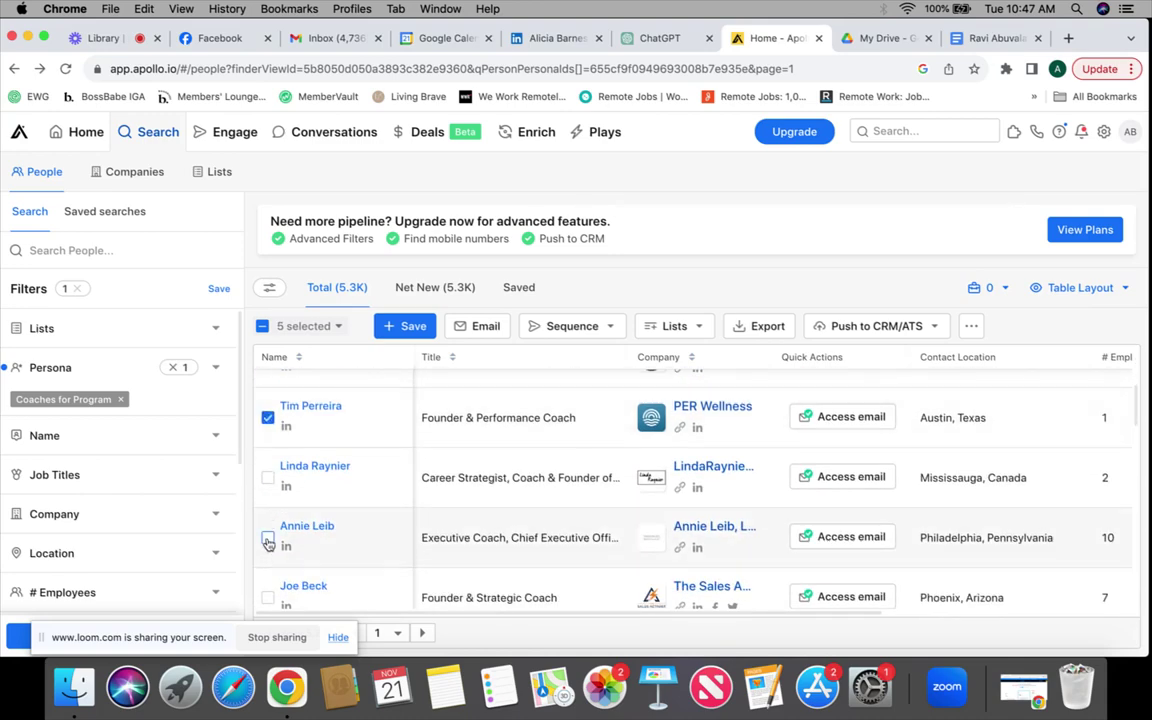
click(268, 541)
click(268, 477)
scroll(268, 480, down, 2)
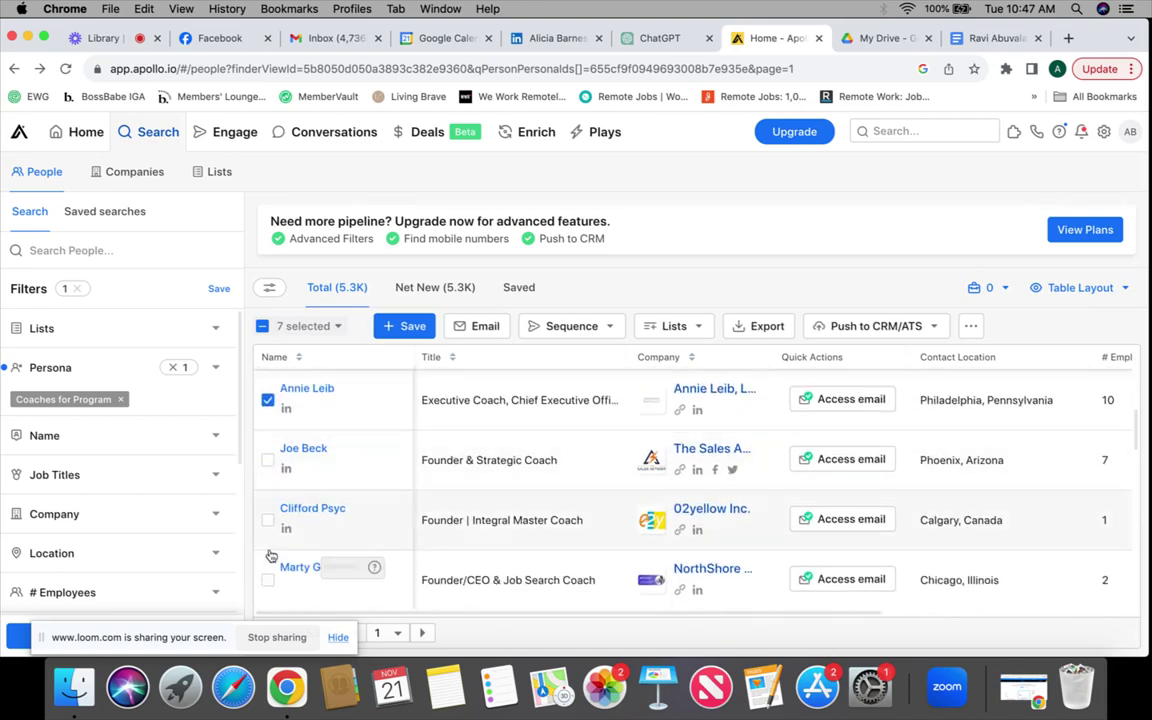
click(268, 578)
click(268, 520)
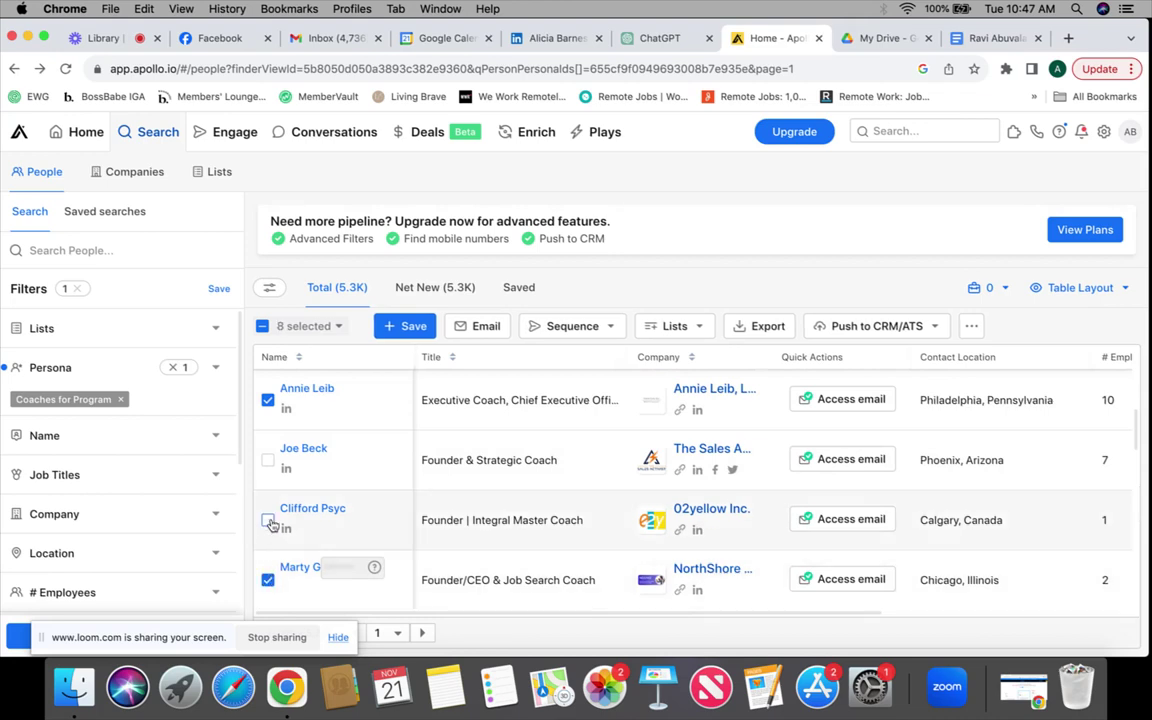
click(268, 462)
scroll(268, 470, down, 3)
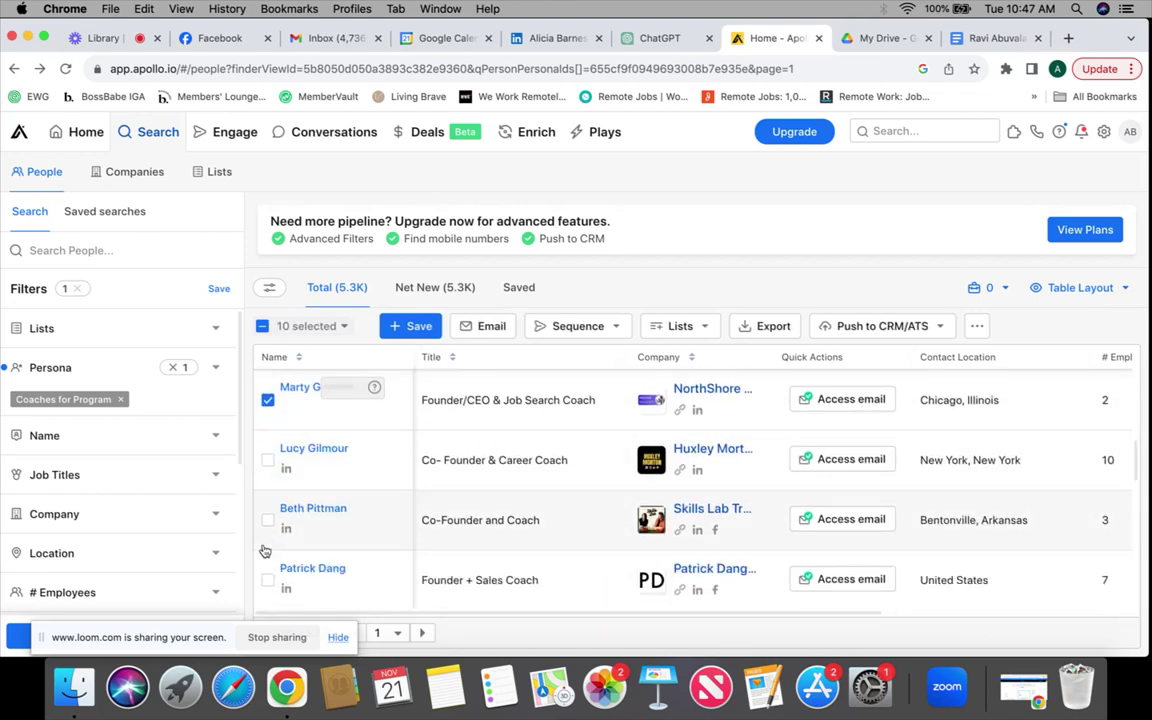
click(268, 580)
click(268, 520)
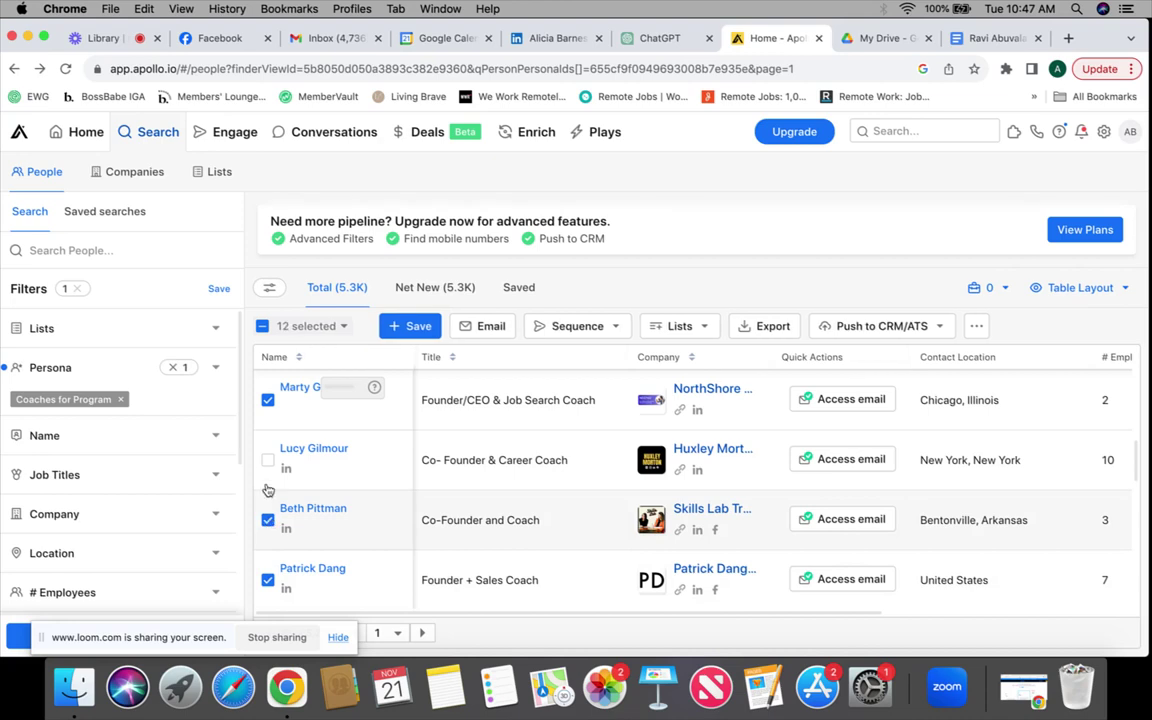
click(268, 462)
scroll(268, 475, down, 3)
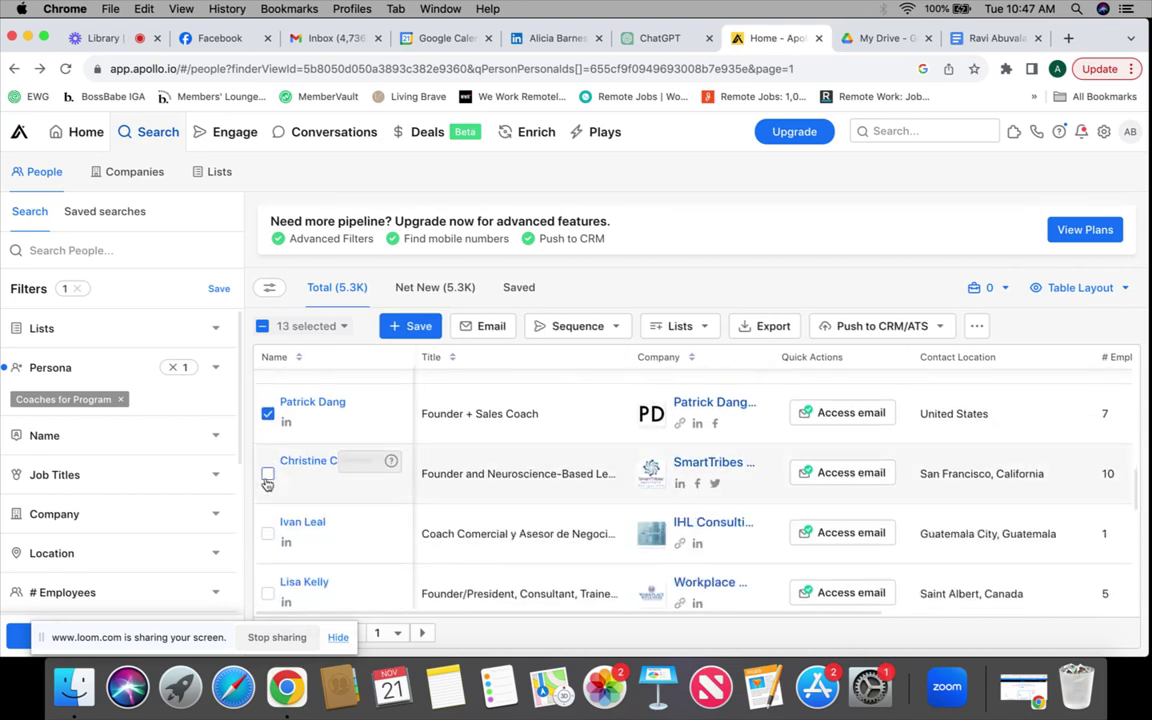
click(268, 594)
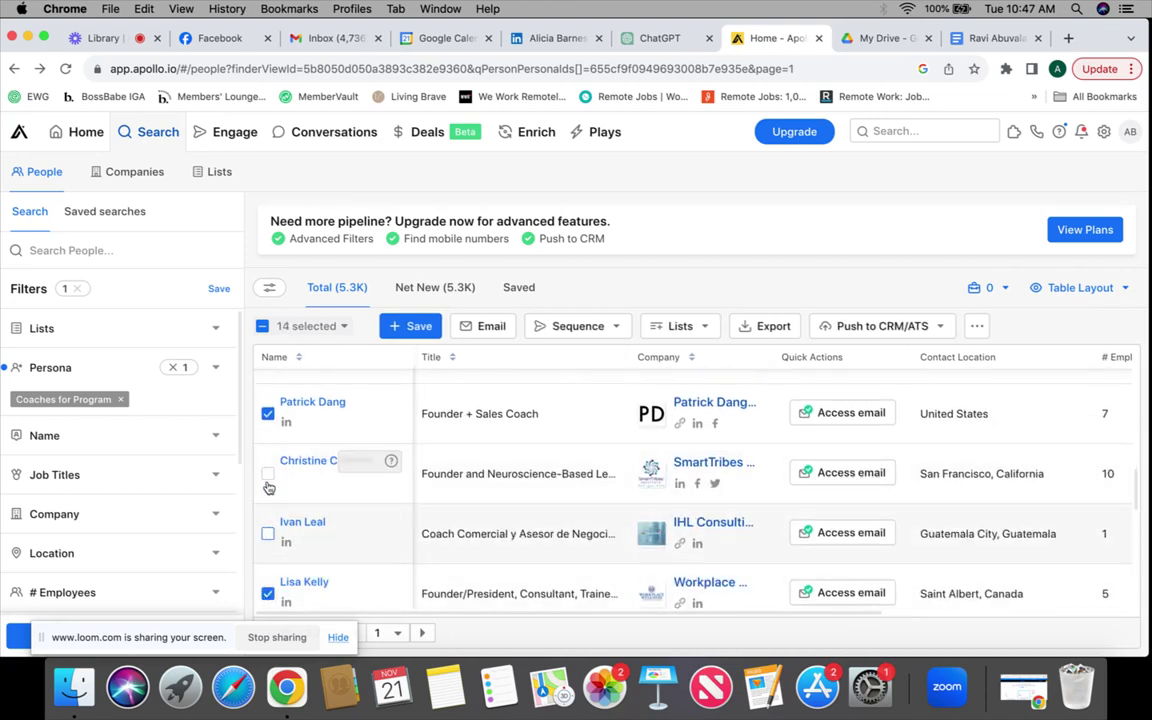
click(268, 533)
click(268, 474)
scroll(284, 497, down, 2)
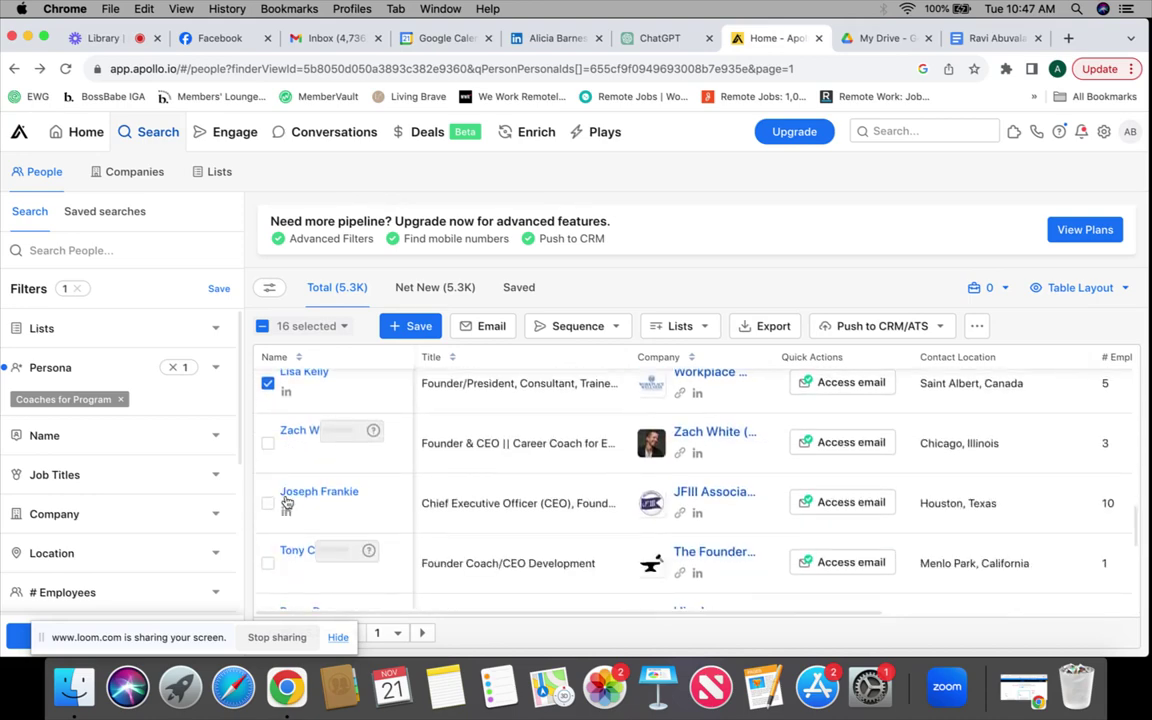
click(268, 565)
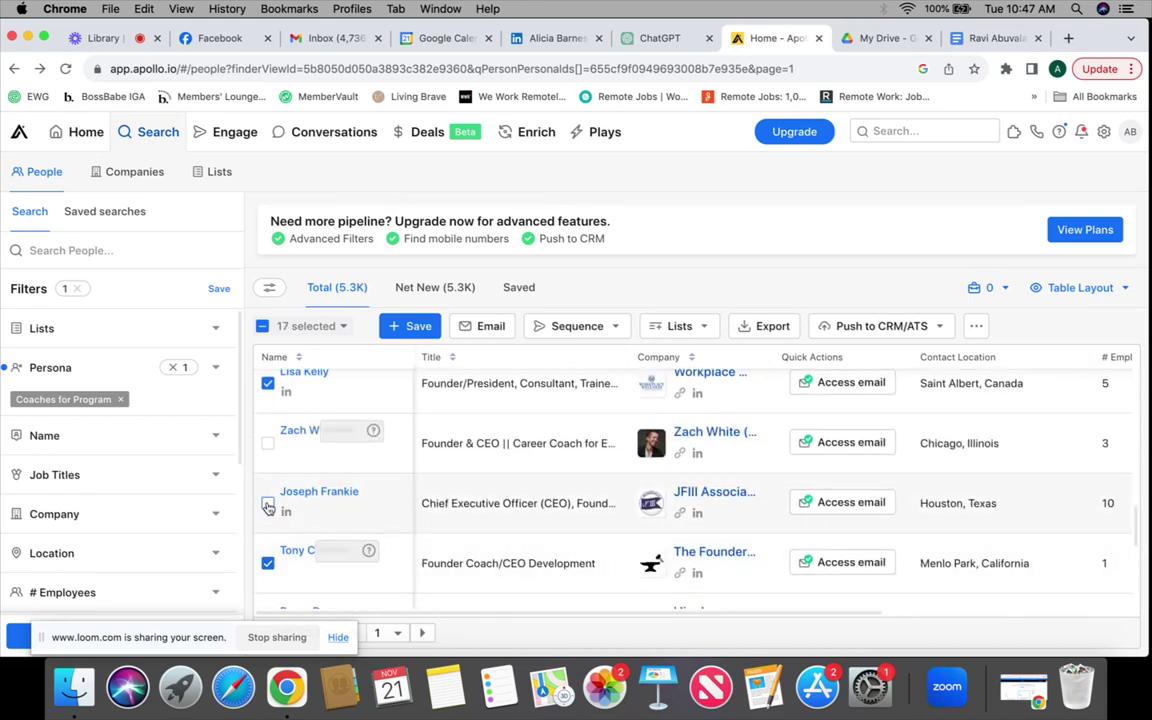
click(268, 505)
click(268, 443)
scroll(298, 510, down, 2)
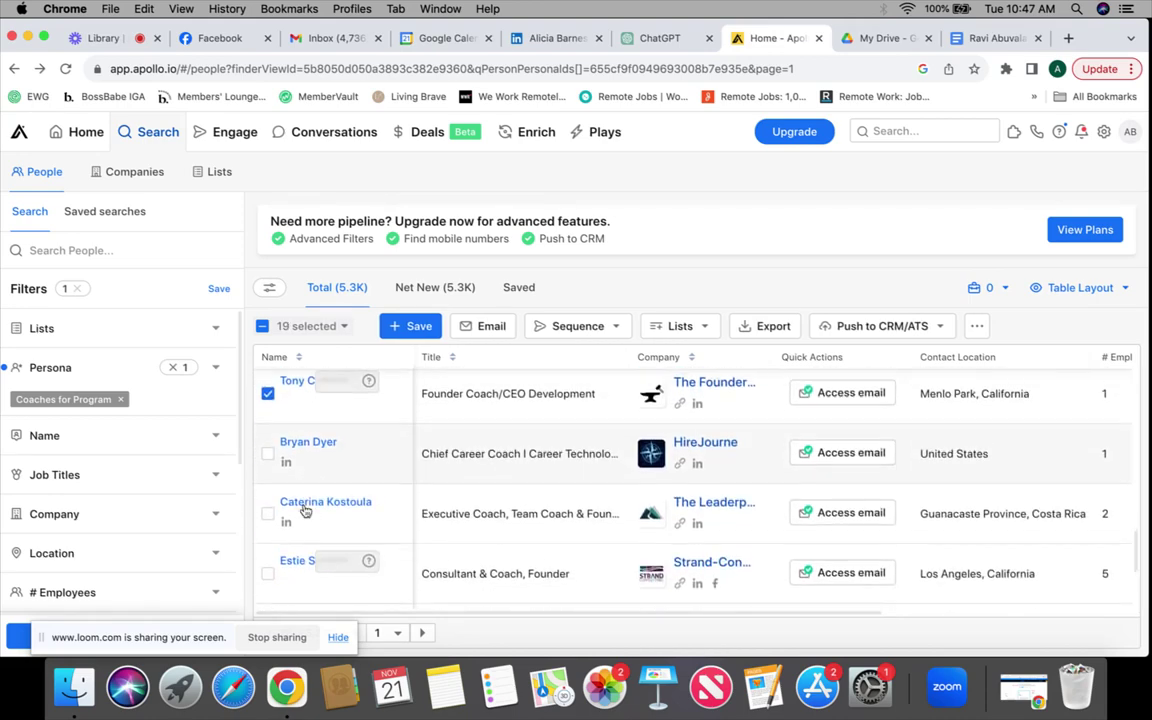
click(268, 572)
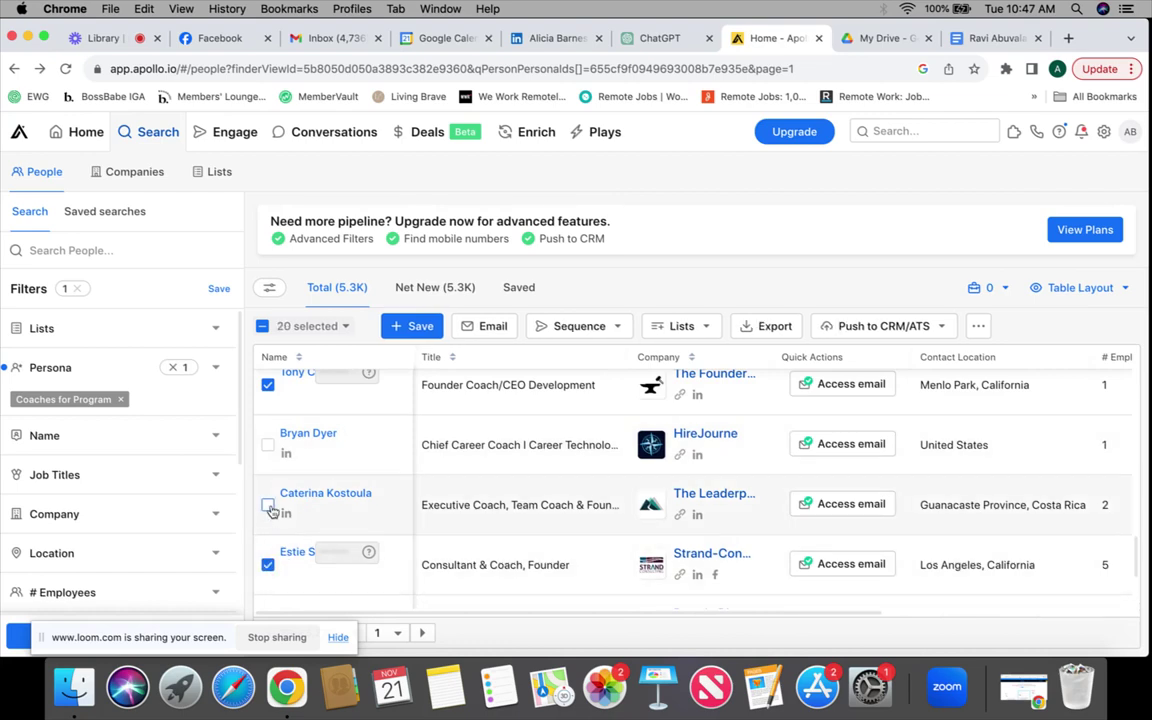
click(268, 506)
click(268, 446)
scroll(268, 450, down, 3)
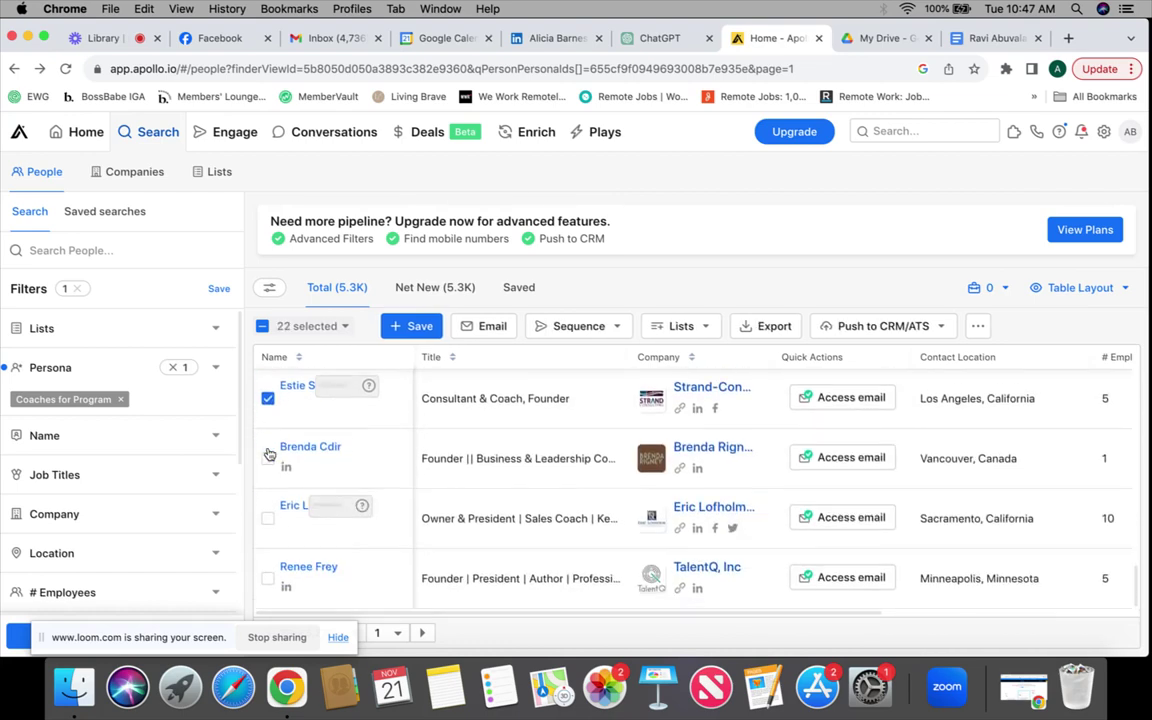
click(268, 577)
click(268, 518)
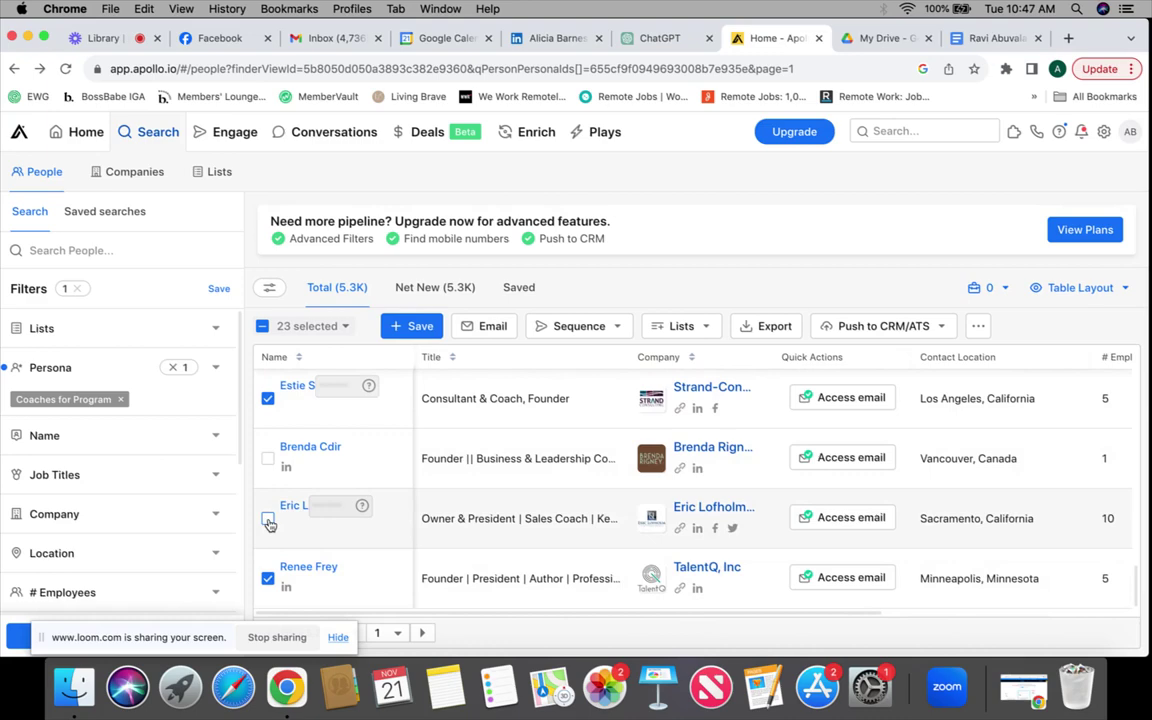
click(268, 458)
Start adding the selected leads to an existing sequence and choose "Lead Generation" as the sequence.
click(604, 330)
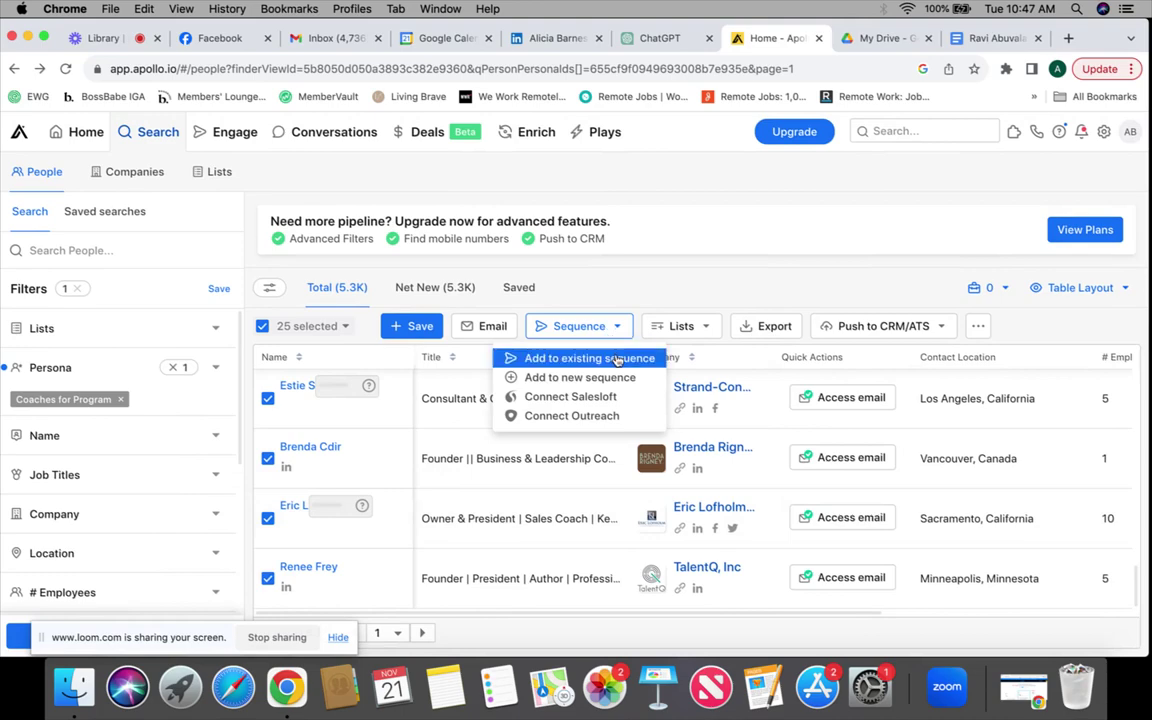
click(617, 360)
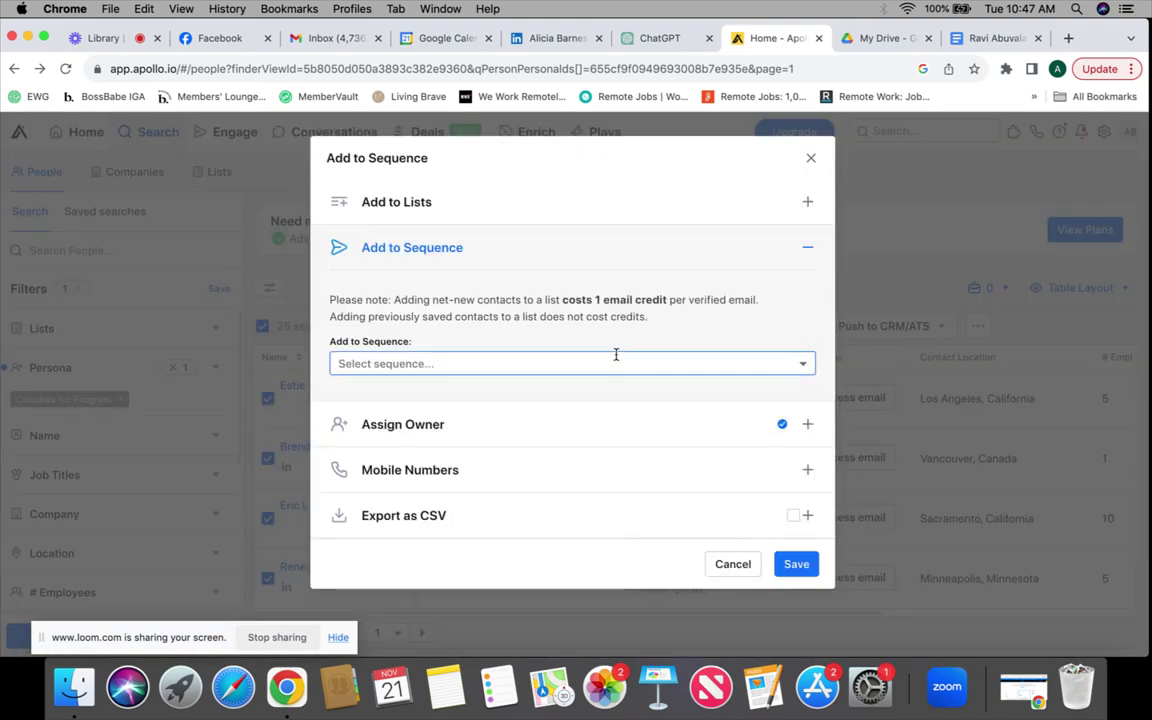
click(614, 355)
click(736, 401)
scroll(663, 391, down, 3)
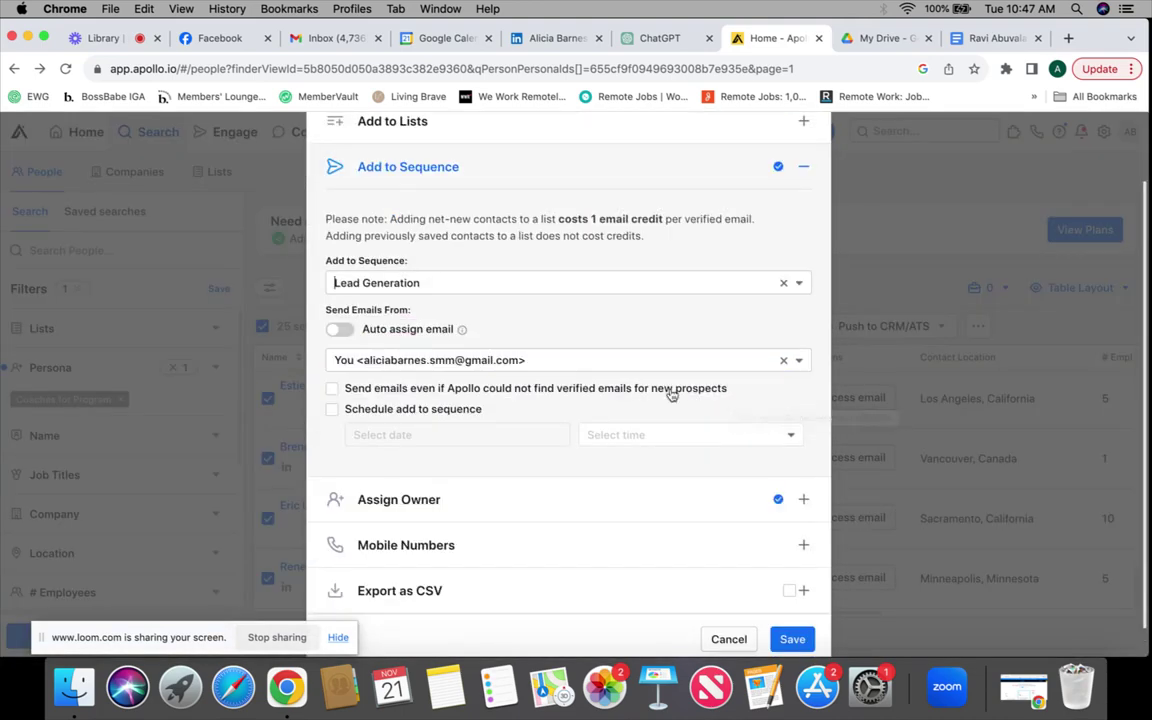
Look over the Assign Owner, Mobile Numbers and Export as CSV options for the sequence addition.
click(717, 483)
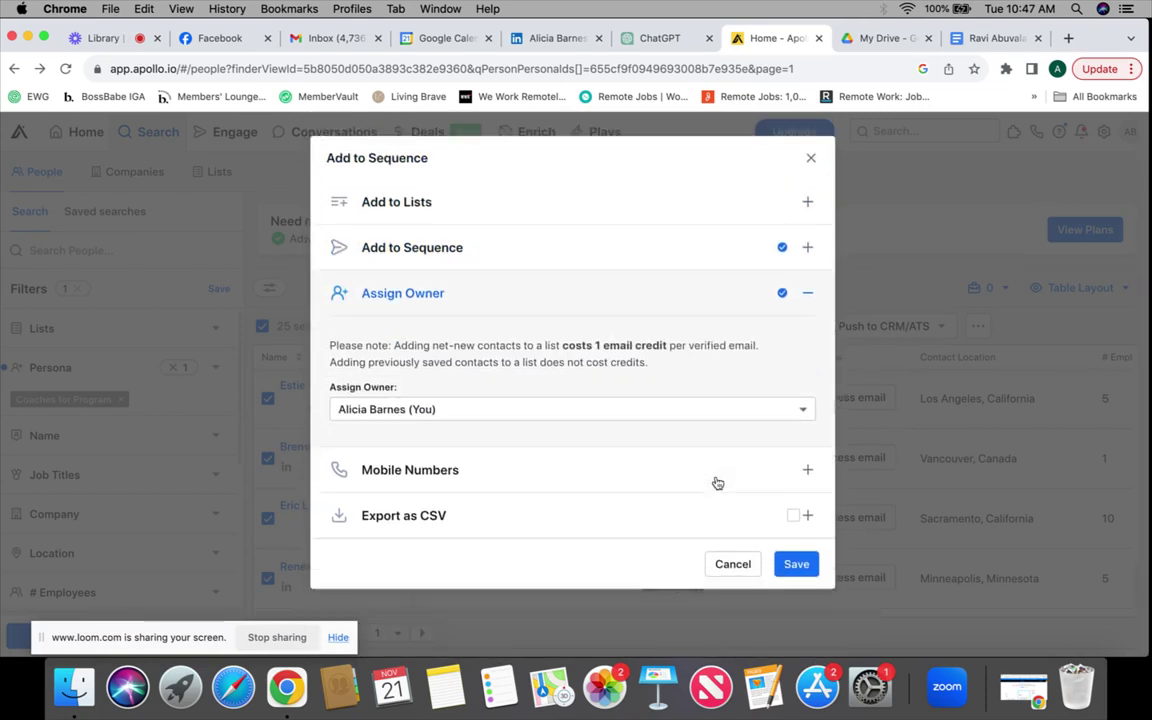
click(654, 476)
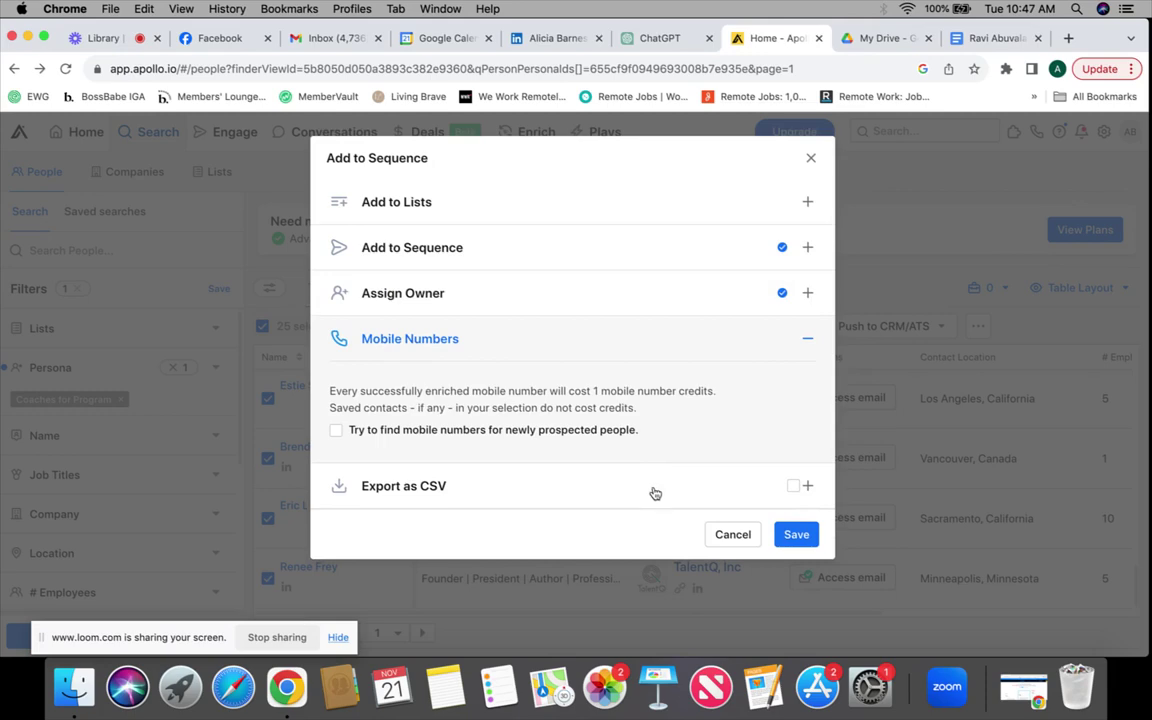
click(655, 493)
scroll(653, 488, down, 3)
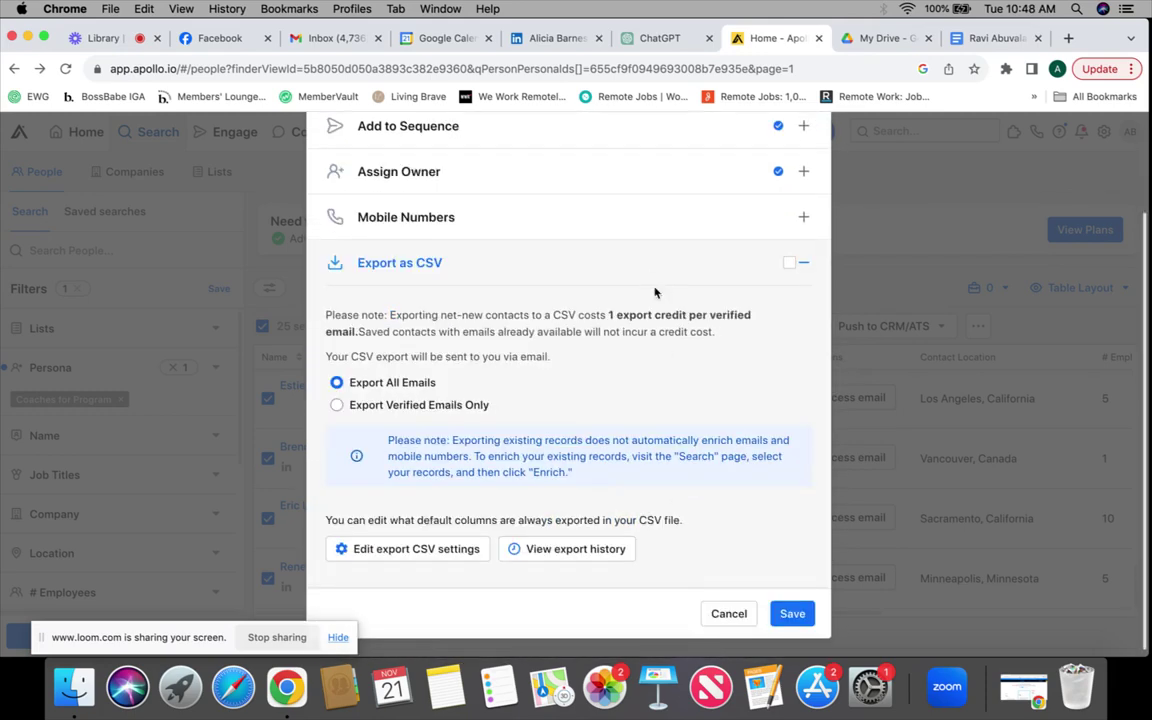
click(659, 274)
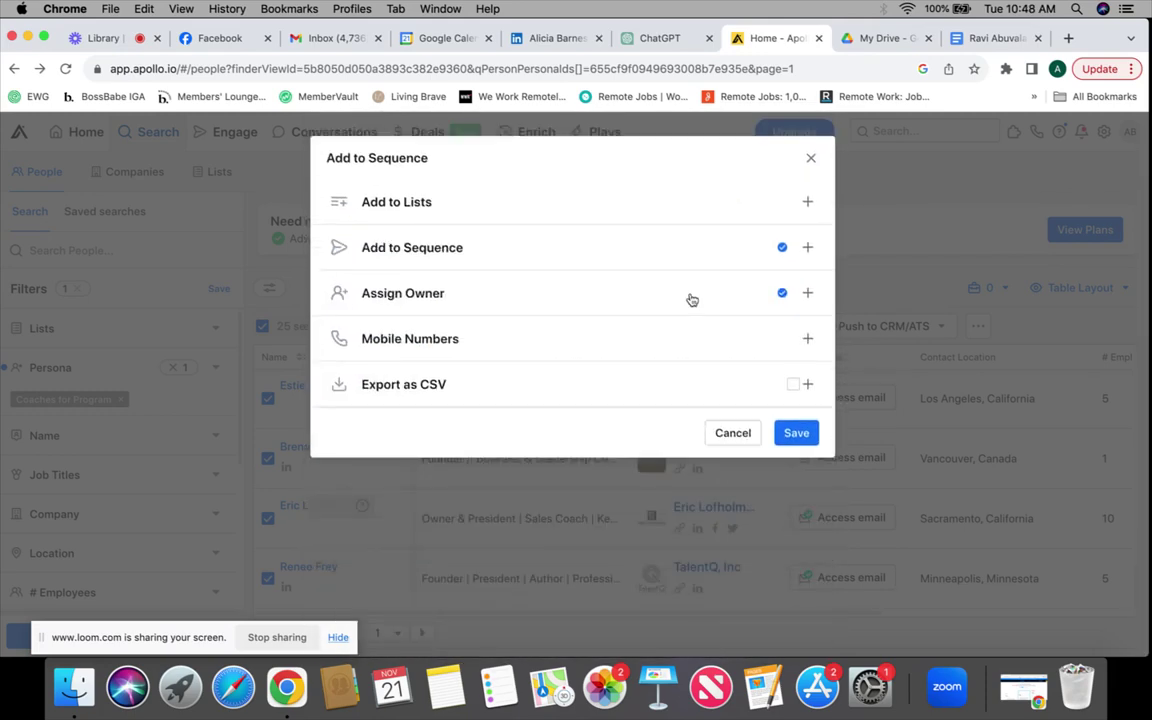
Save the addition of the selected leads to the sequence, dismiss the completion notice and skim the onboarding checklist.
click(811, 437)
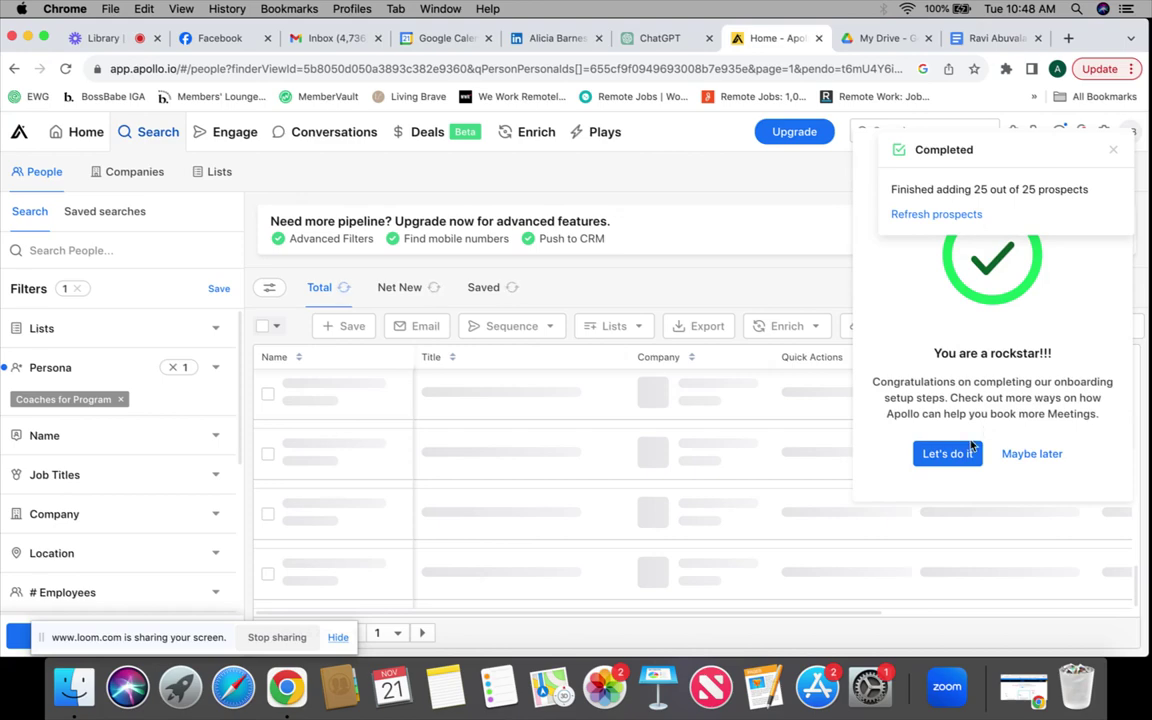
click(1116, 153)
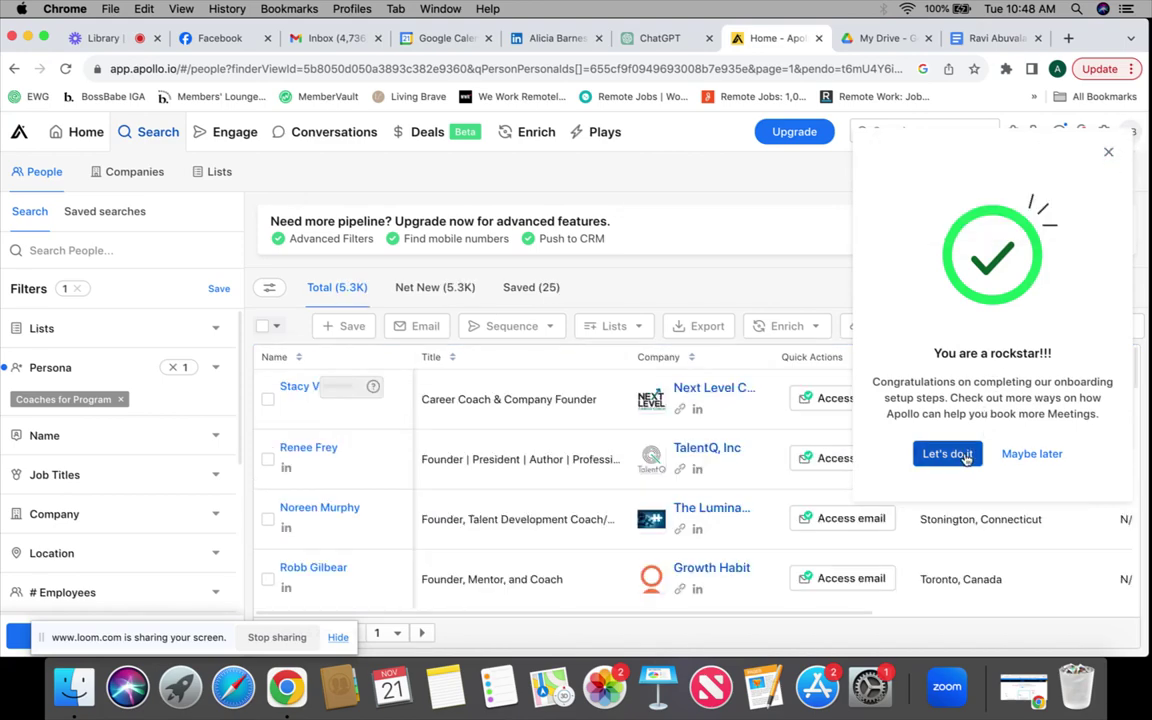
click(947, 455)
scroll(779, 392, down, 5)
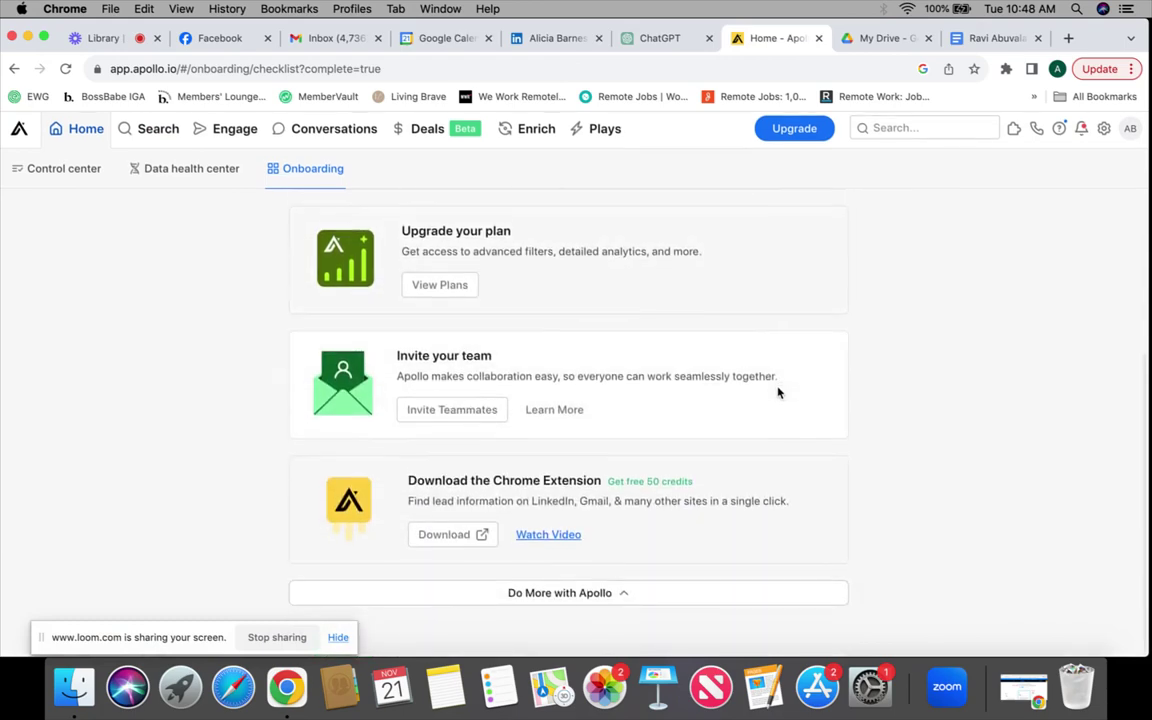
scroll(779, 392, up, 5)
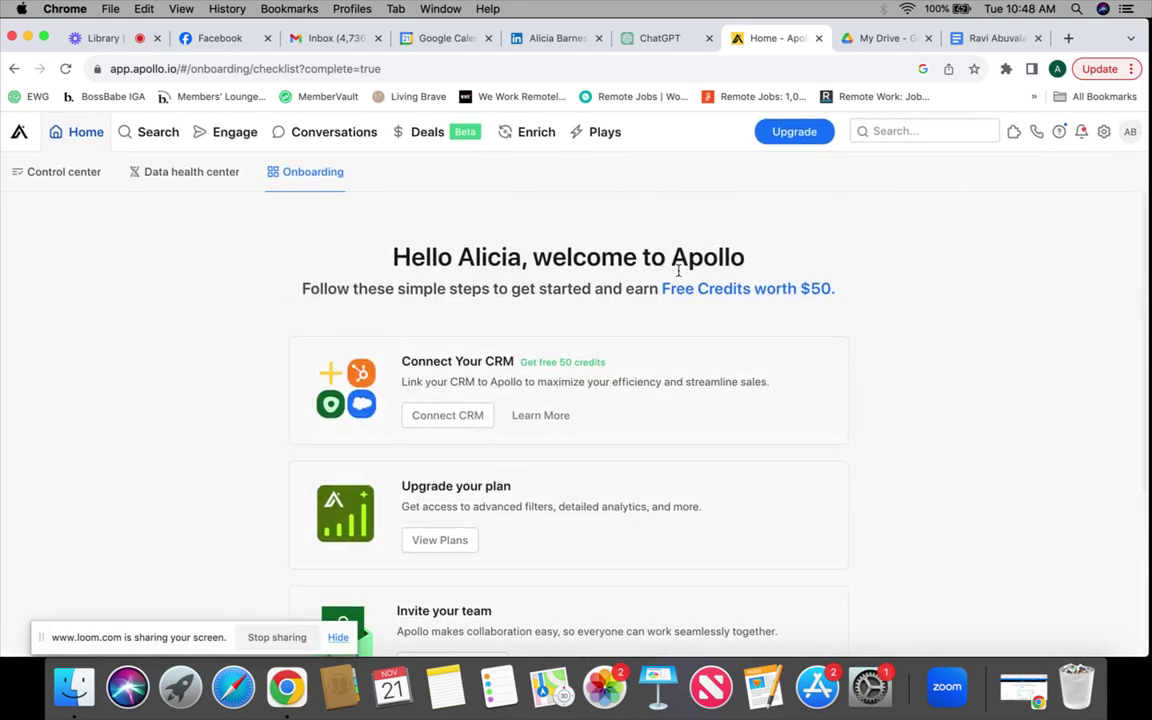
Go to the Sequences list and activate the "Lead Generation" sequence.
mouse_move(228, 131)
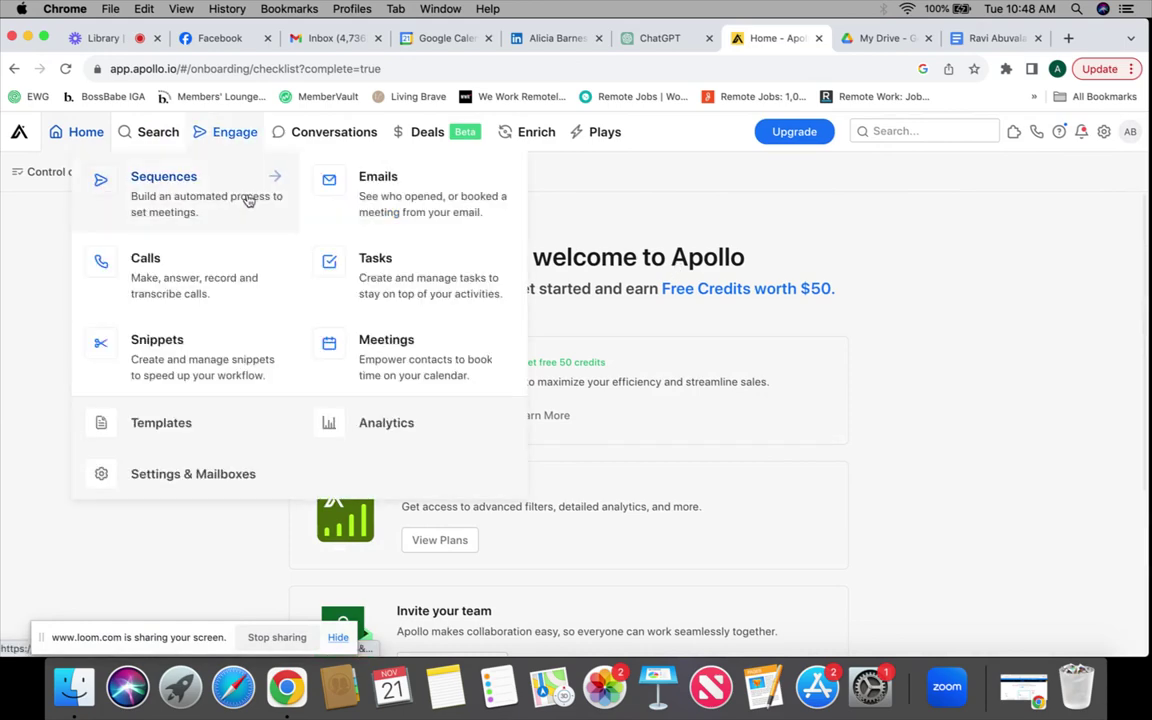
click(250, 162)
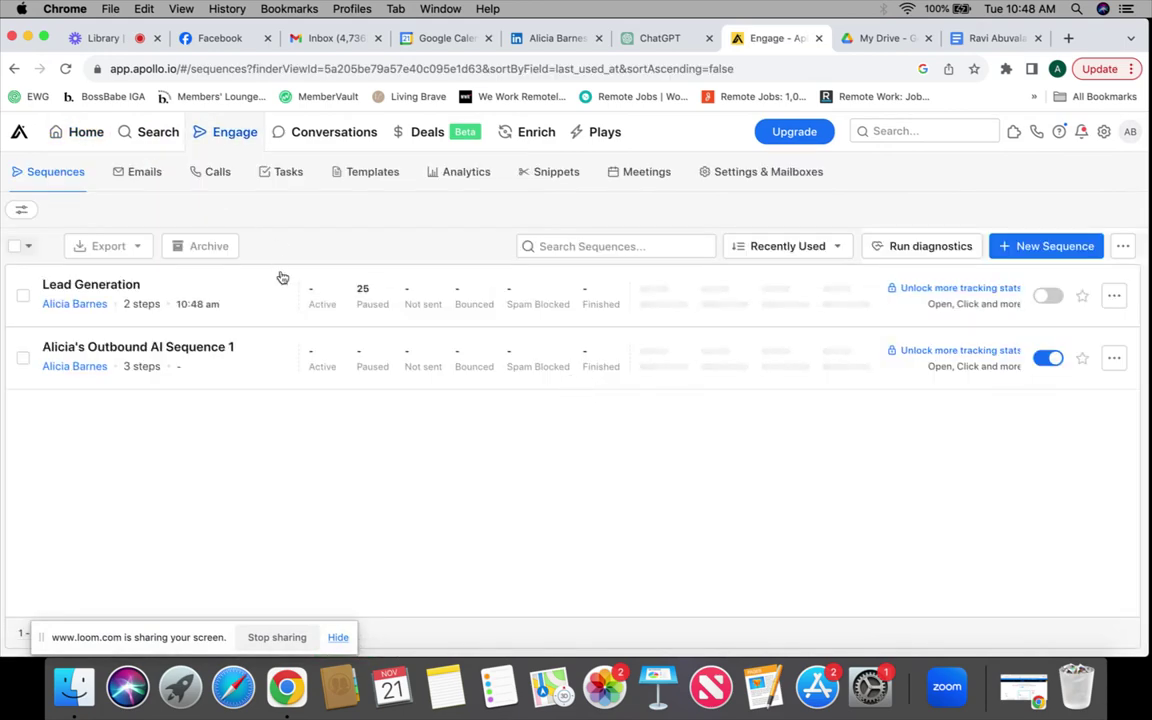
click(1052, 297)
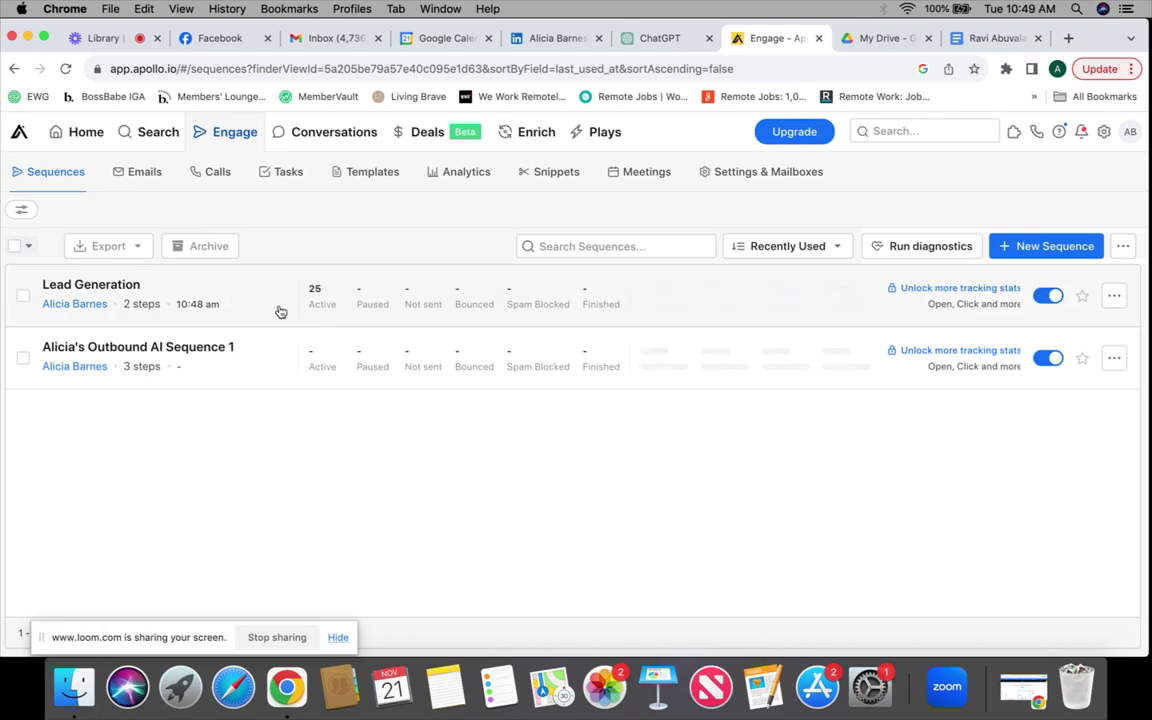
Open the "Lead Generation" sequence and look over its two email steps and the options available for the Day 1 email.
click(243, 303)
scroll(437, 388, down, 1)
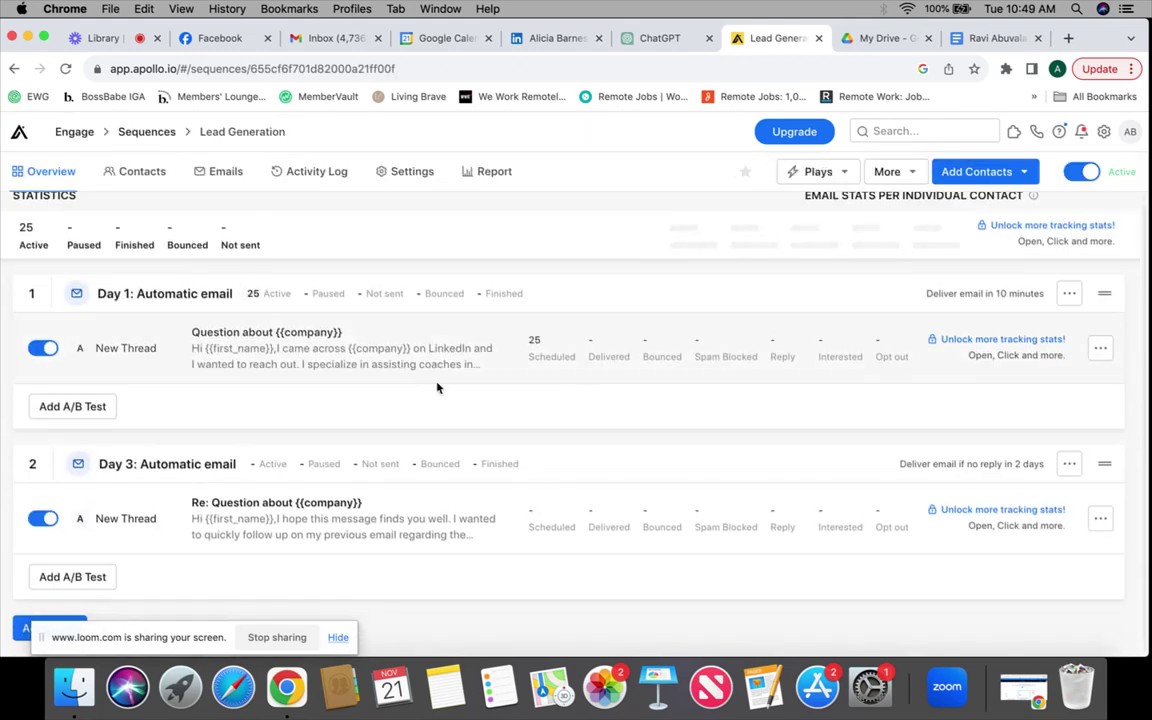
click(1100, 348)
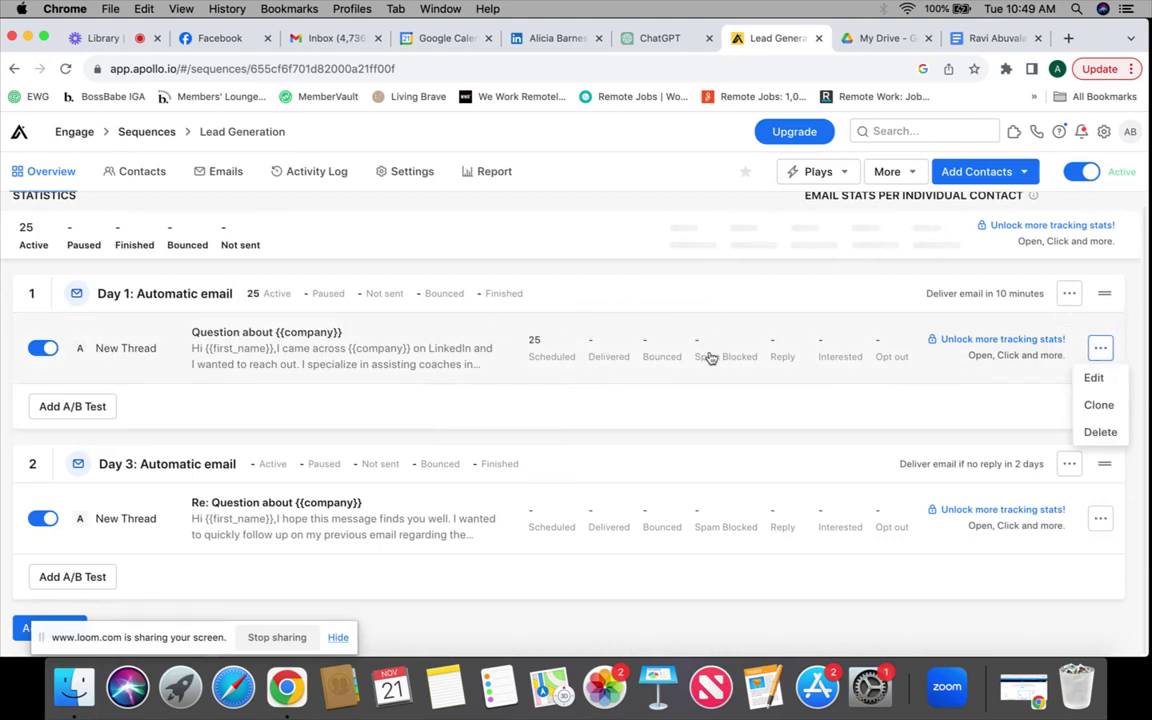
click(1021, 418)
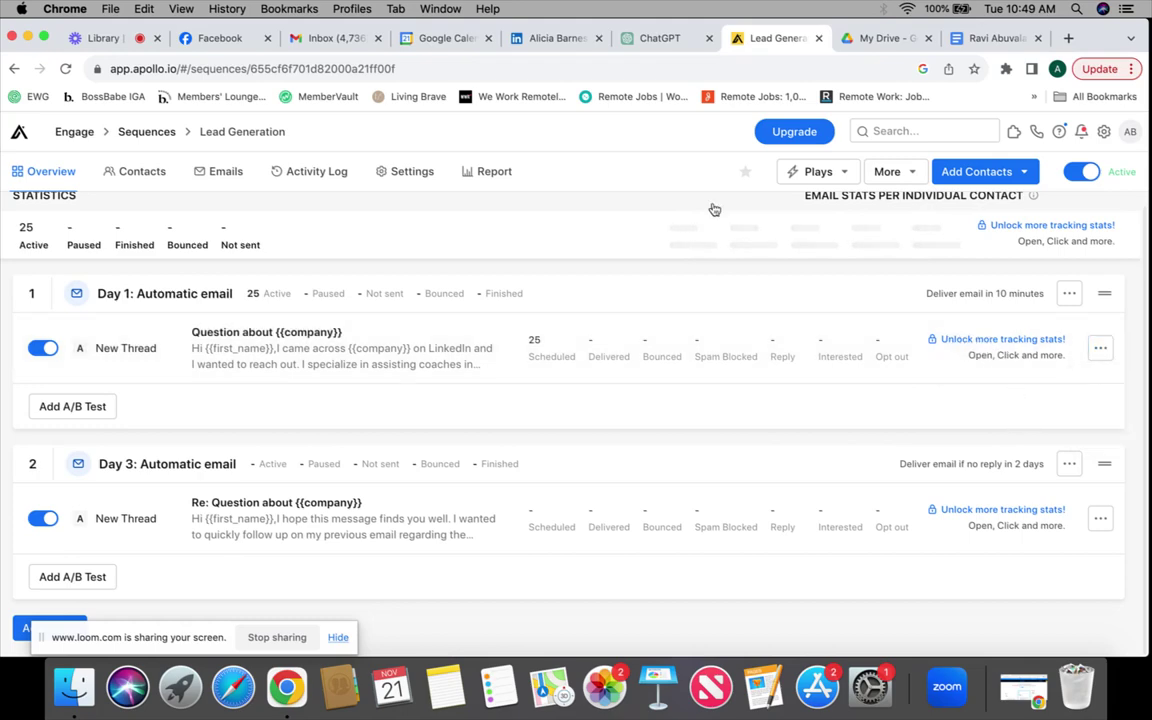
Switch to Gmail to check the sent mail and the inbox, and return to the "Lead Generation" sequence in Apollo.
click(325, 38)
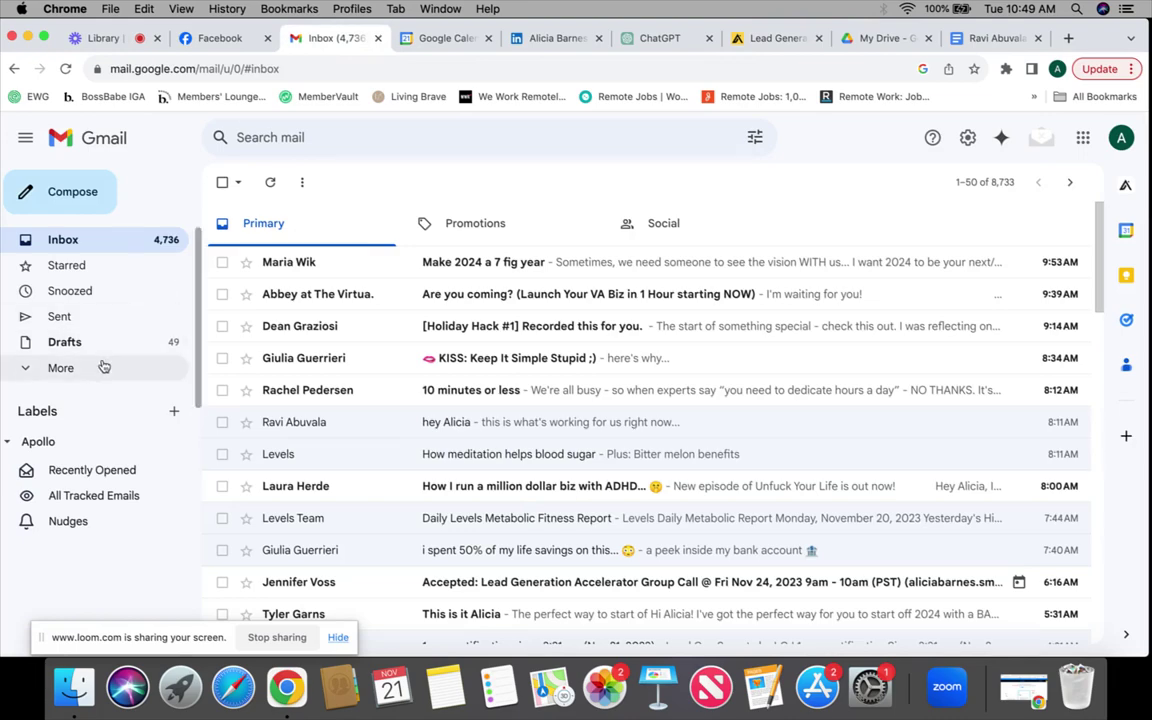
click(90, 316)
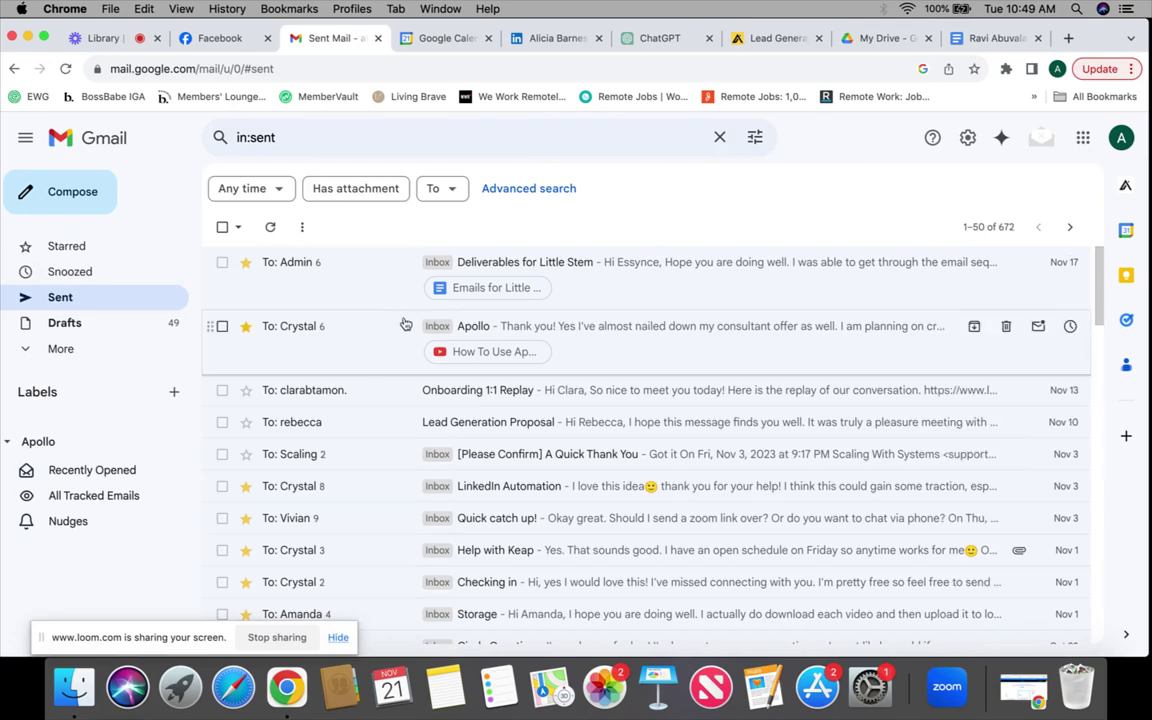
scroll(125, 252, up, 1)
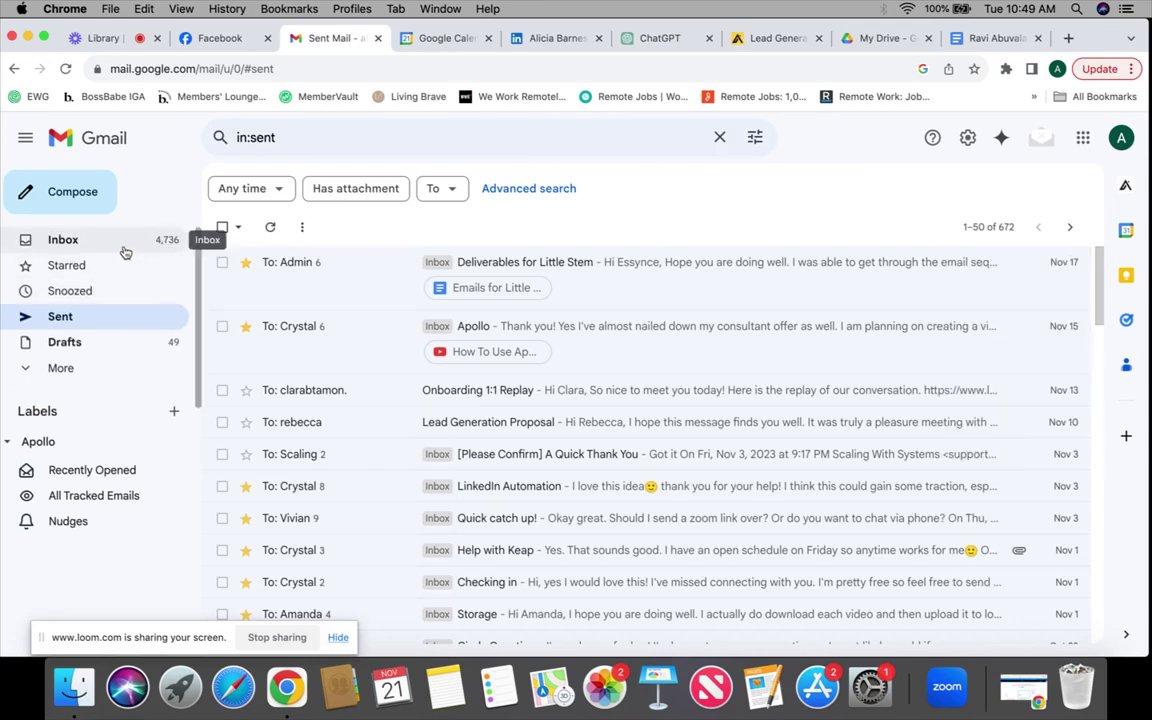
click(122, 249)
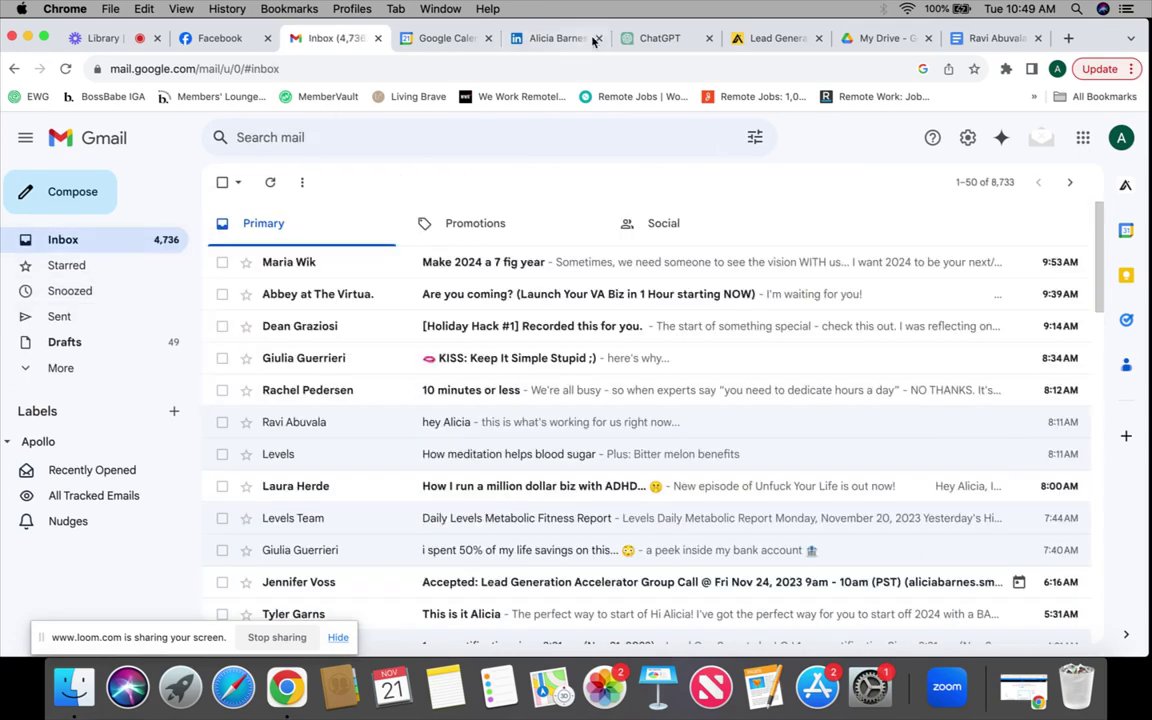
click(790, 38)
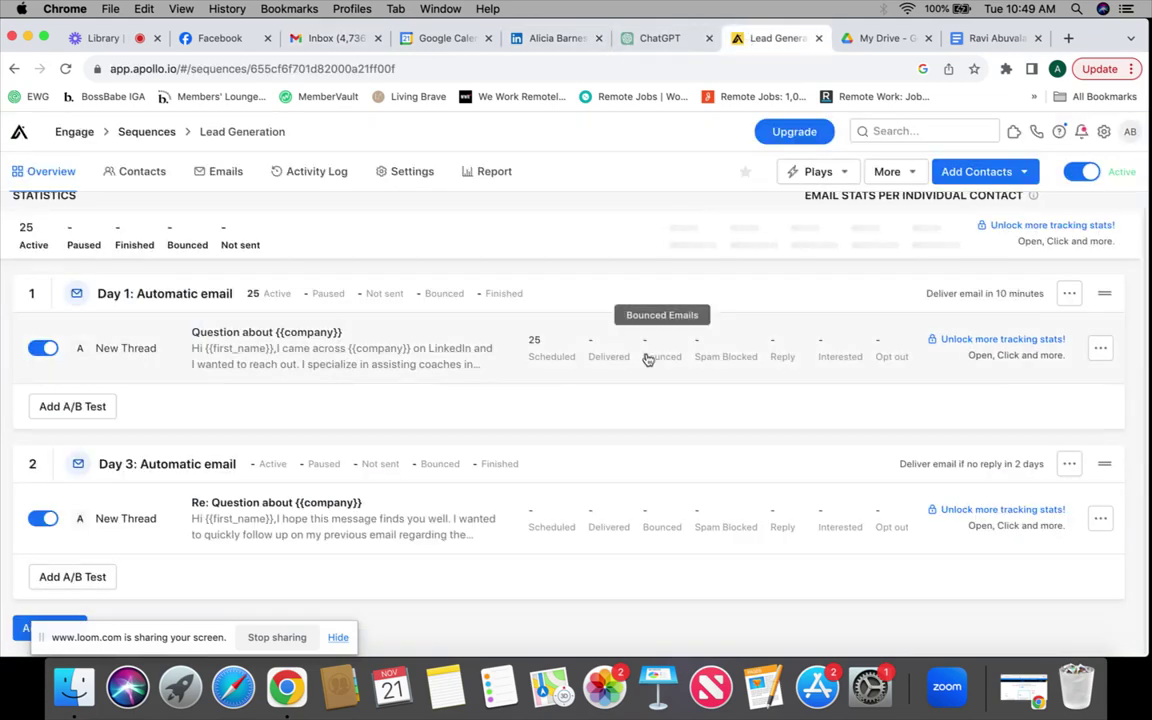